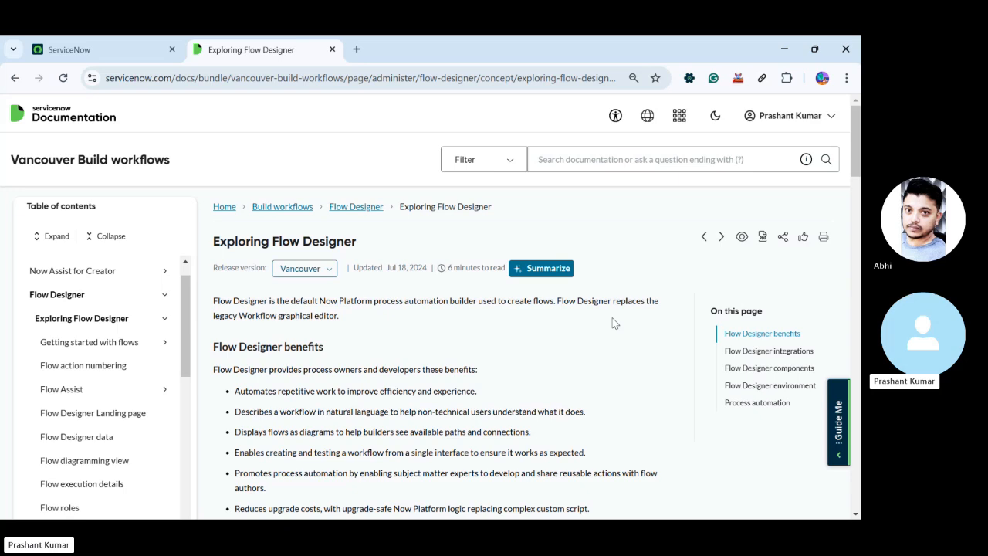
Read the Exploring Flow Designer documentation from the benefits and integrations through the Create Record example under Steps
scroll(615, 323, down, 3)
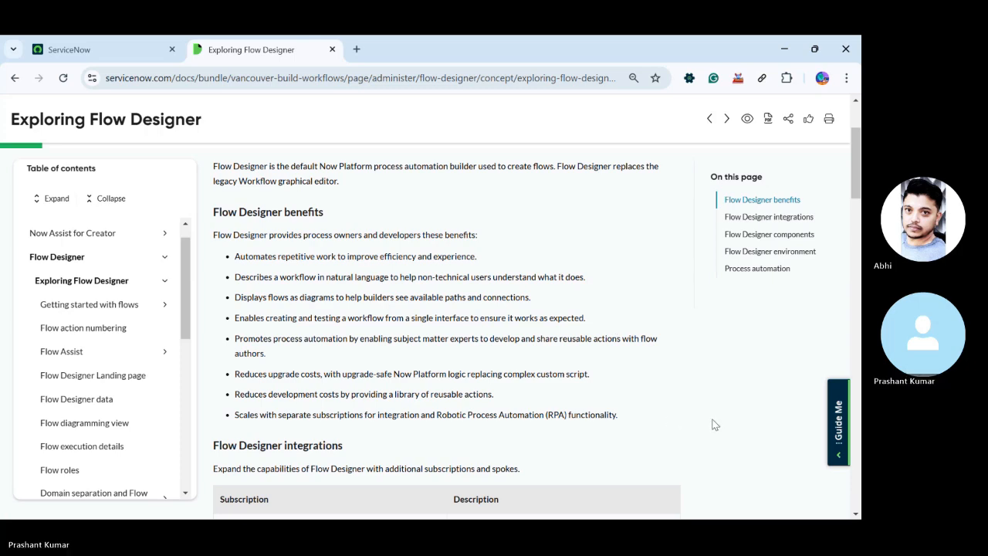
scroll(463, 347, down, 3)
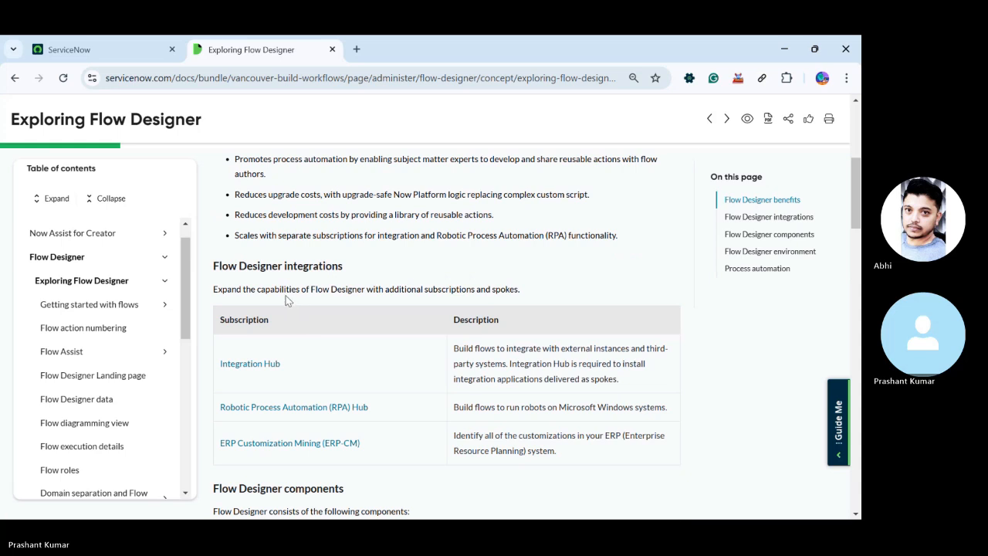
scroll(285, 299, down, 2)
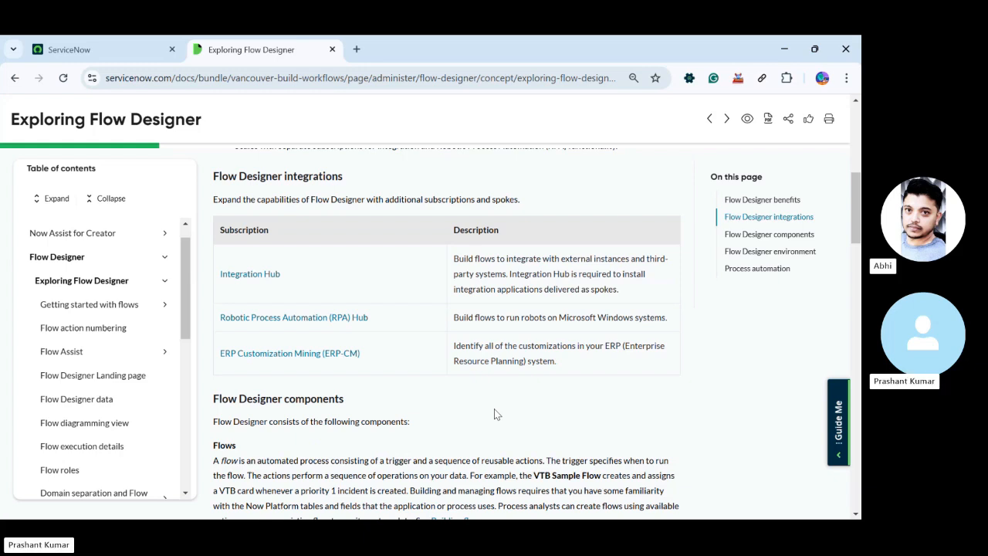
scroll(502, 401, down, 3)
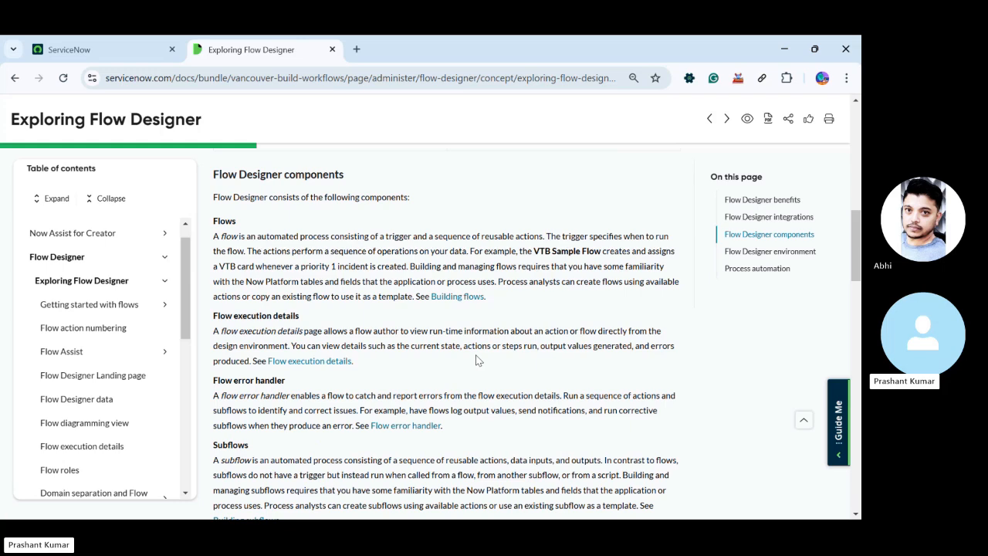
scroll(470, 339, down, 5)
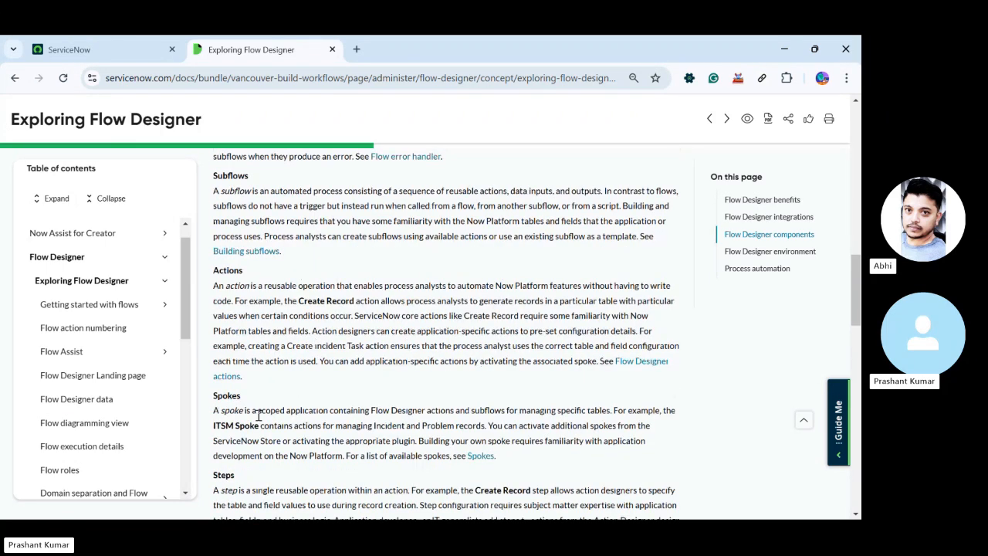
scroll(249, 410, down, 3)
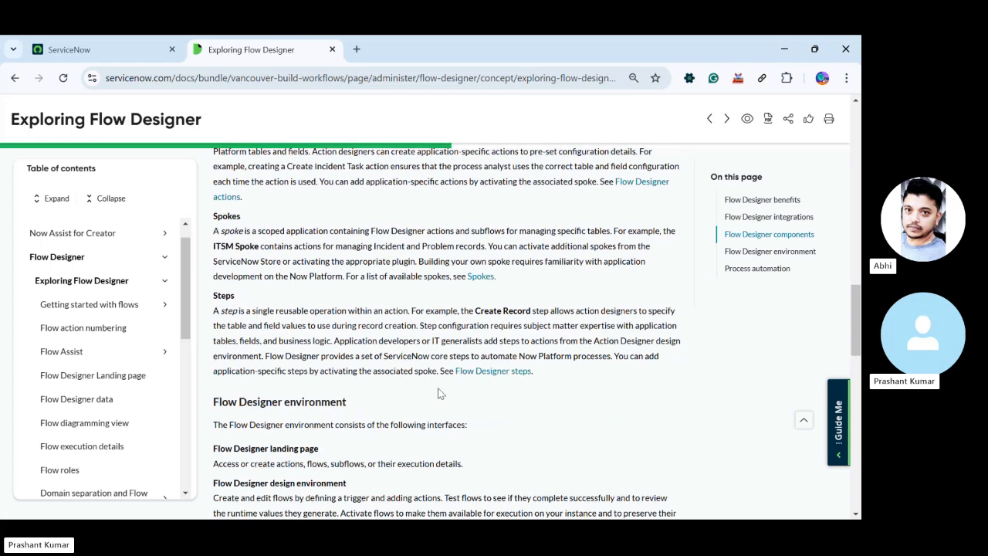
scroll(438, 394, up, 2)
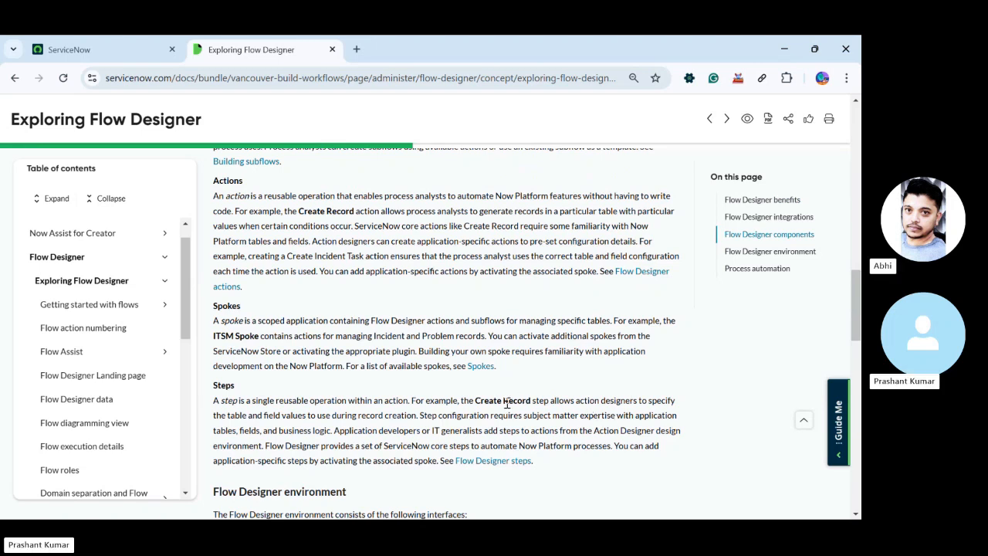
drag(476, 401, 514, 415)
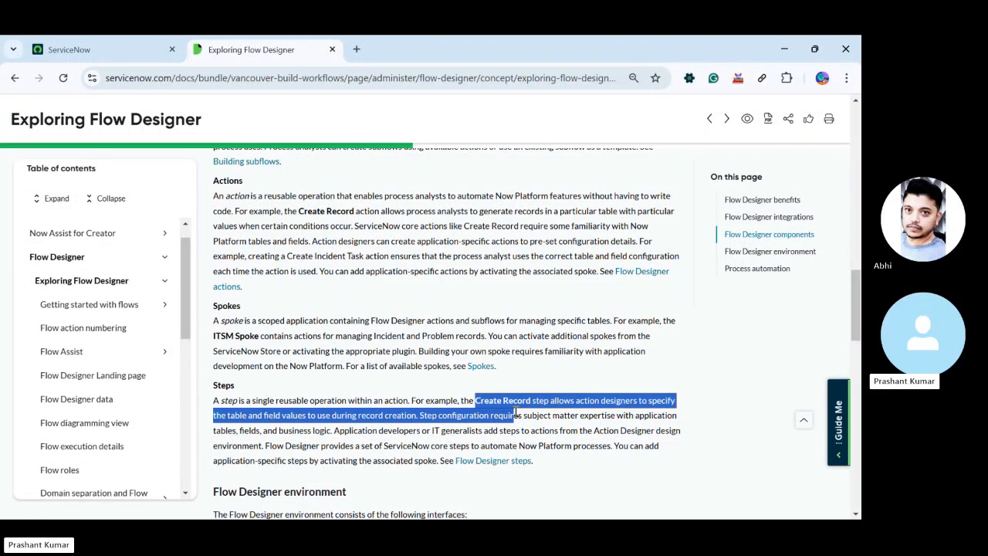
click(402, 417)
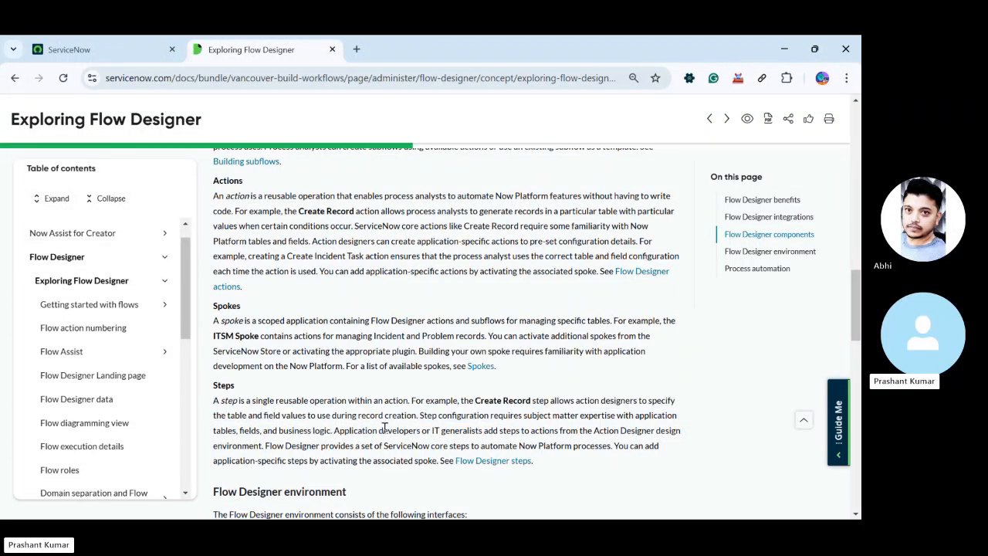
Review the Flow Designer component definitions from Flows and Flow execution details through Subflows, Actions and Spokes
scroll(297, 402, up, 1)
scroll(297, 403, up, 5)
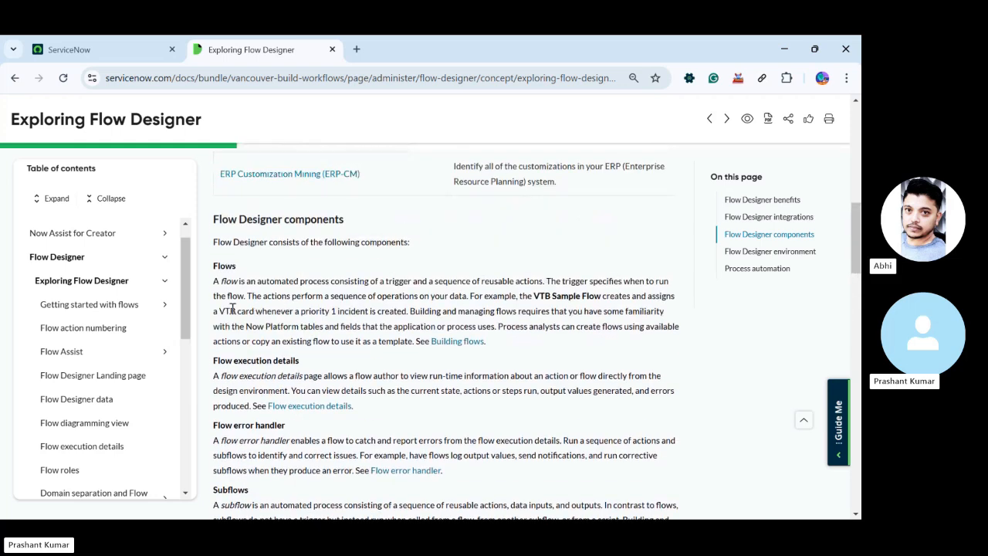
scroll(235, 309, down, 1)
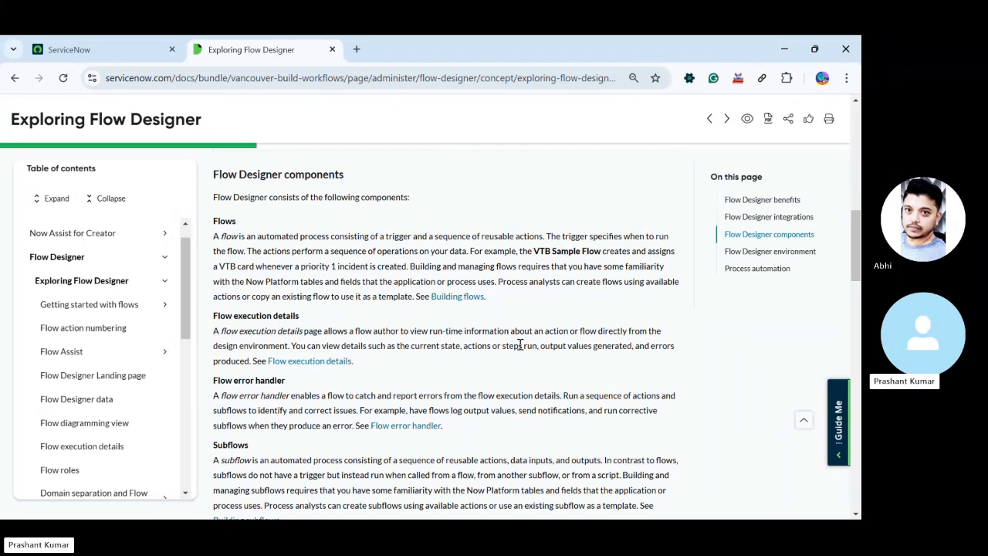
scroll(500, 503, down, 2)
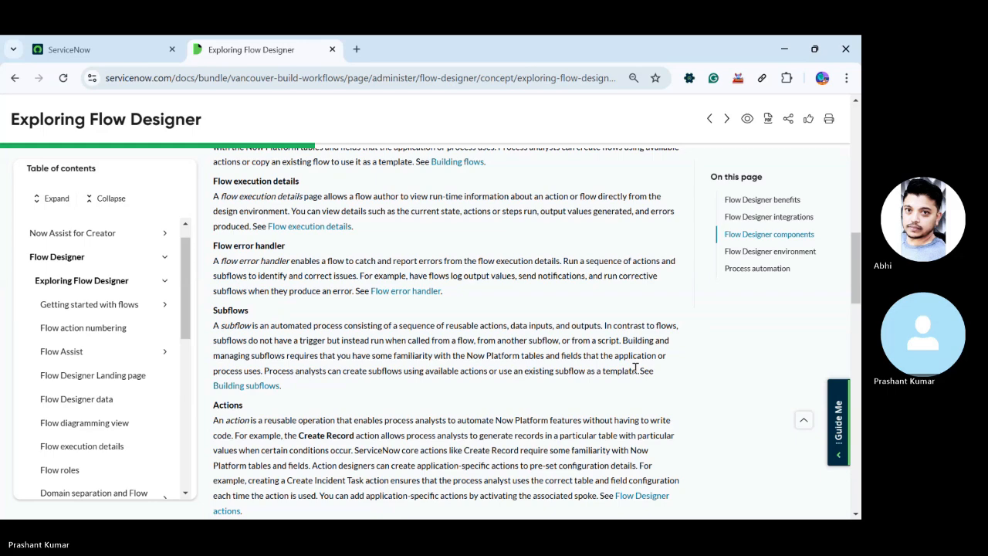
scroll(271, 316, down, 3)
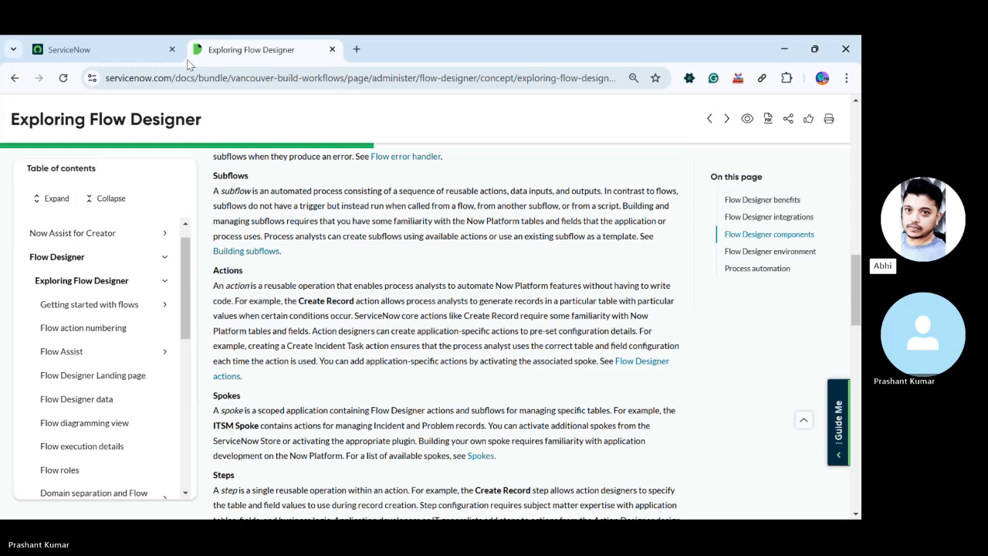
Switch to the ServiceNow instance, find the Workflow Editor module with the filter "workflow ed", and open it for a brief look before closing it
click(77, 49)
click(47, 137)
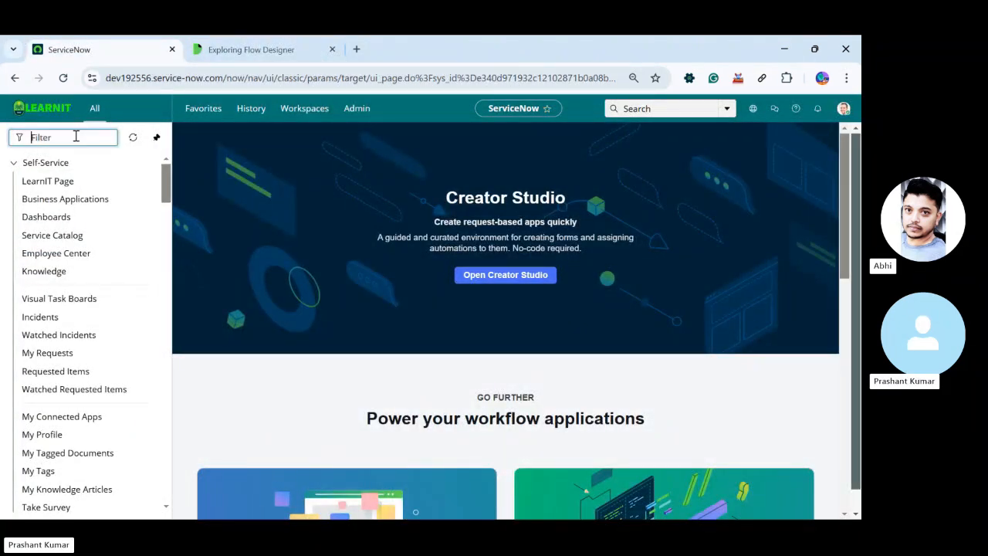
text(workf)
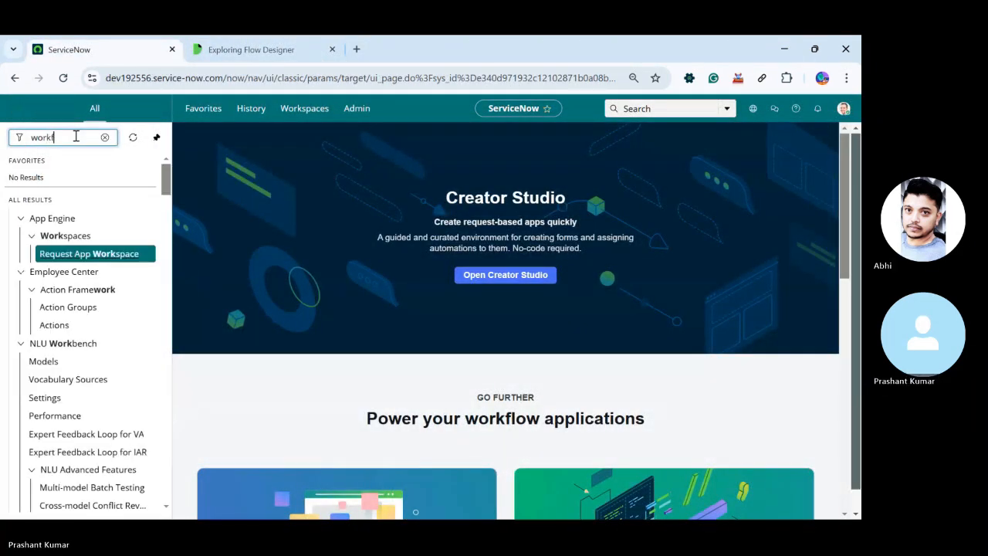
text(low ed)
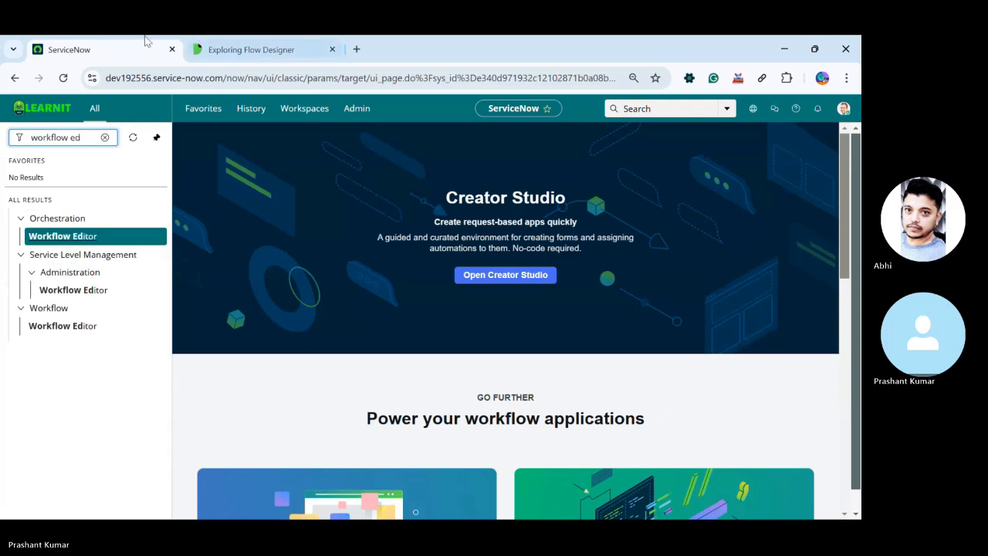
click(66, 326)
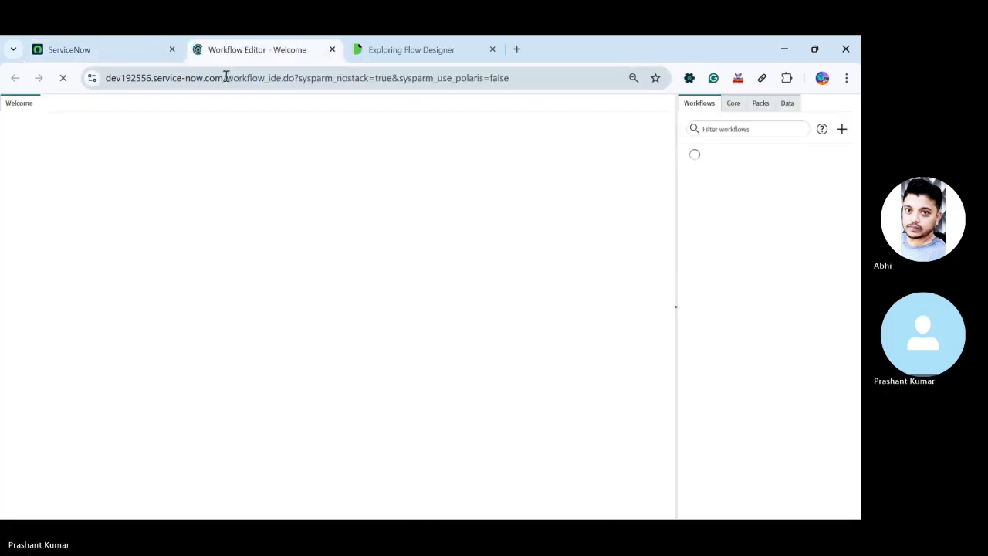
middle_click(267, 45)
Change the navigator filter to "workflow stu" and open Workflow Studio under Process Automation
click(84, 141)
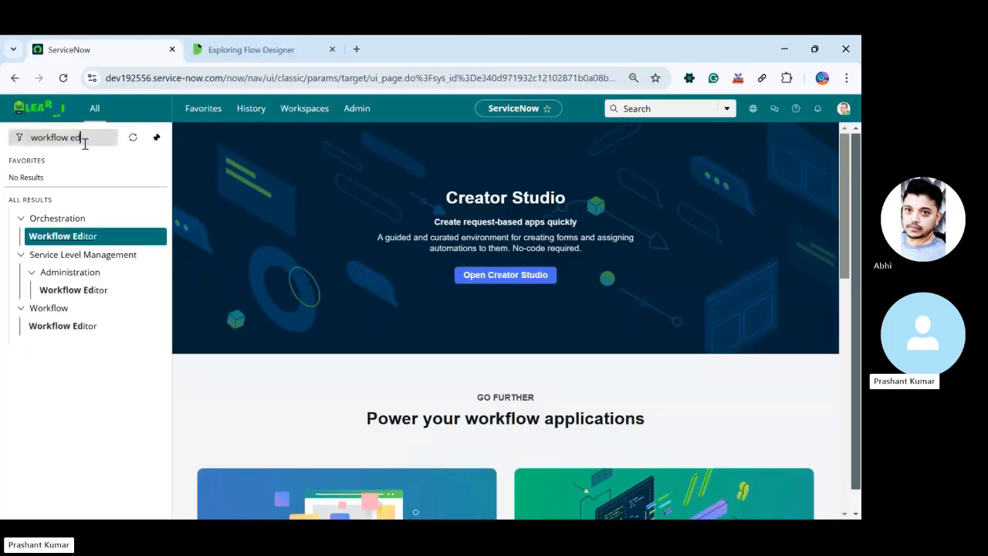
key(BackSpace)
key(BackSpace)
text(stu)
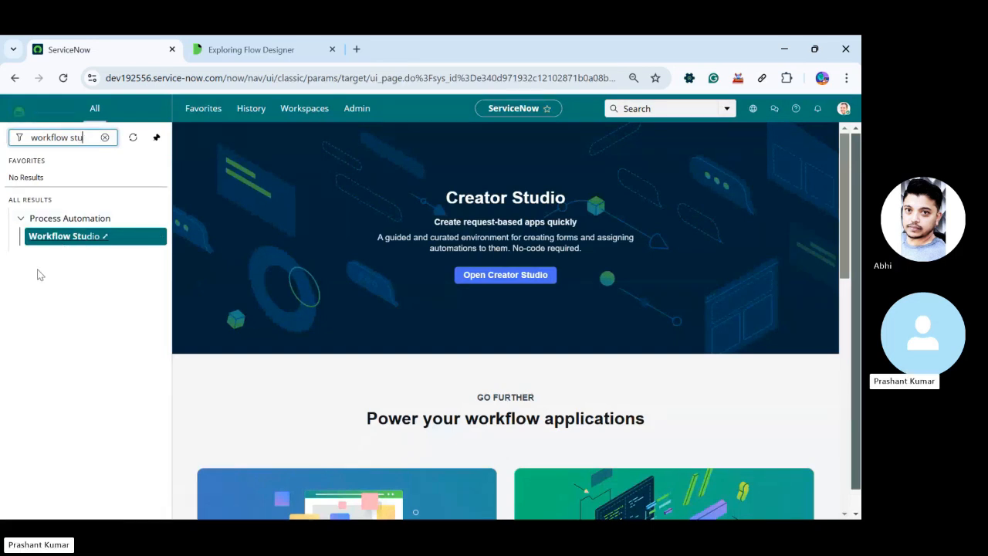
click(78, 238)
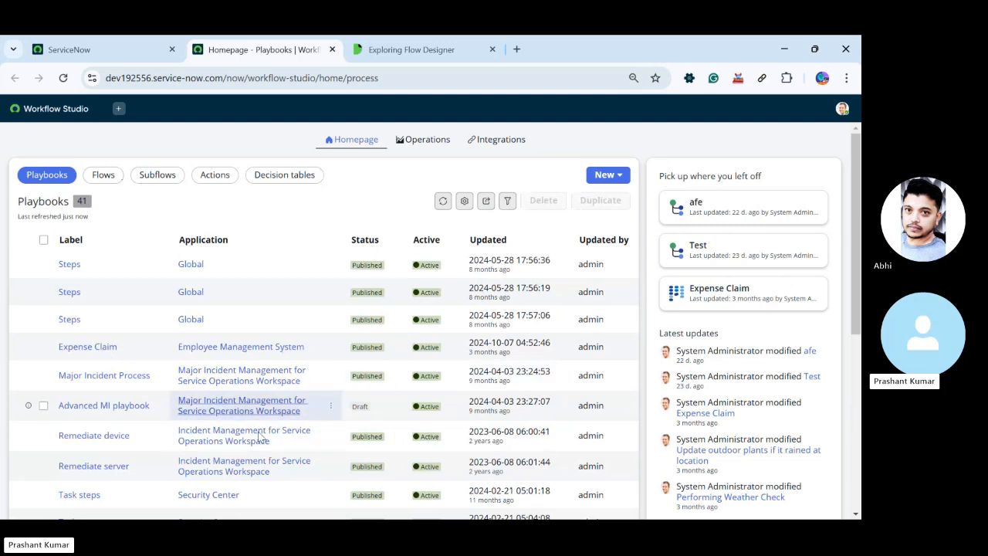
View the Flows and Subflows lists in Workflow Studio and the object types available for creation
click(105, 176)
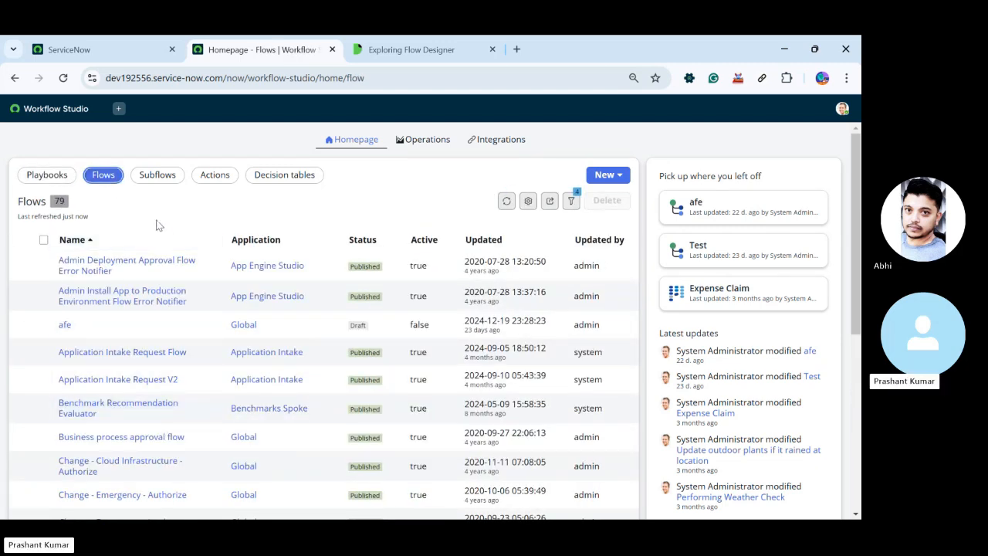
click(163, 179)
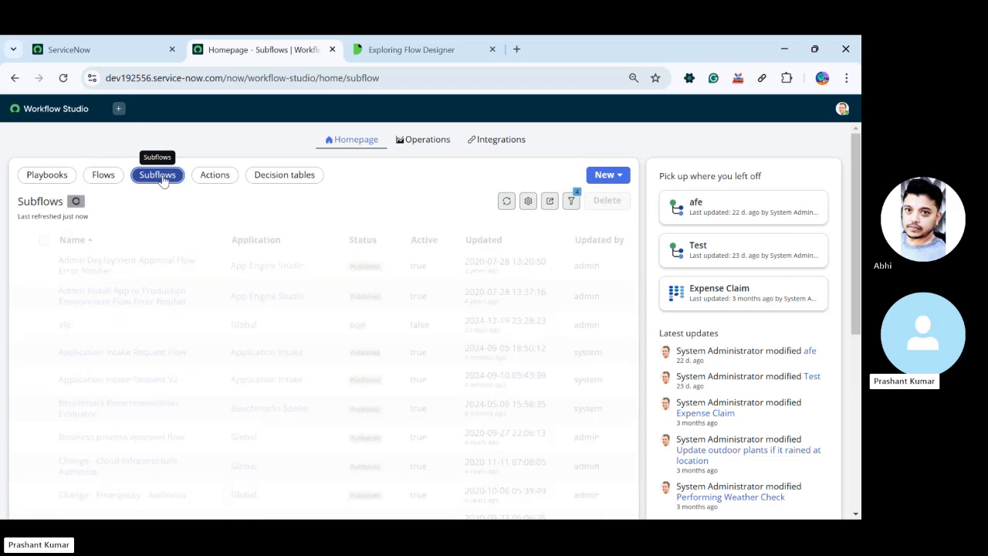
click(618, 177)
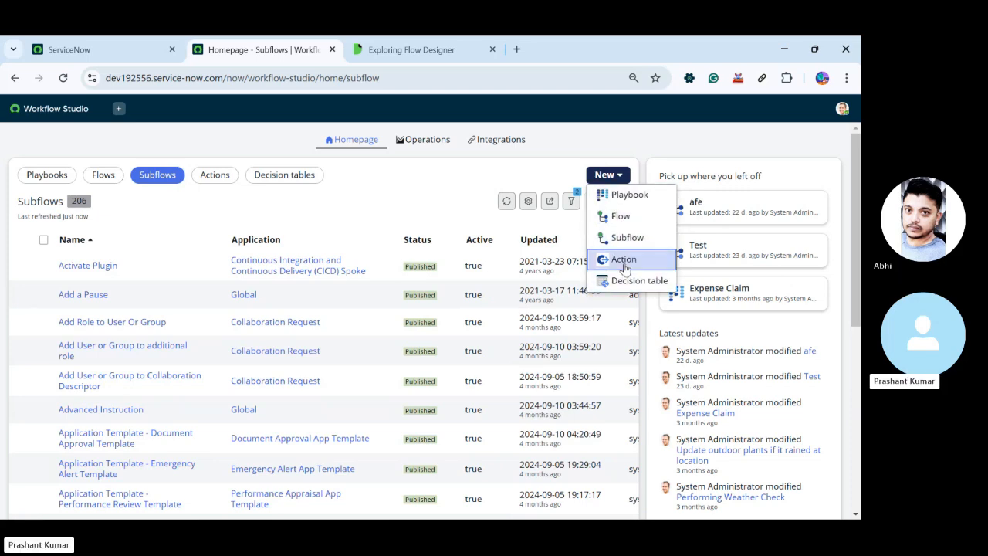
Browse the list of Actions and the applications or spokes they belong to
click(209, 176)
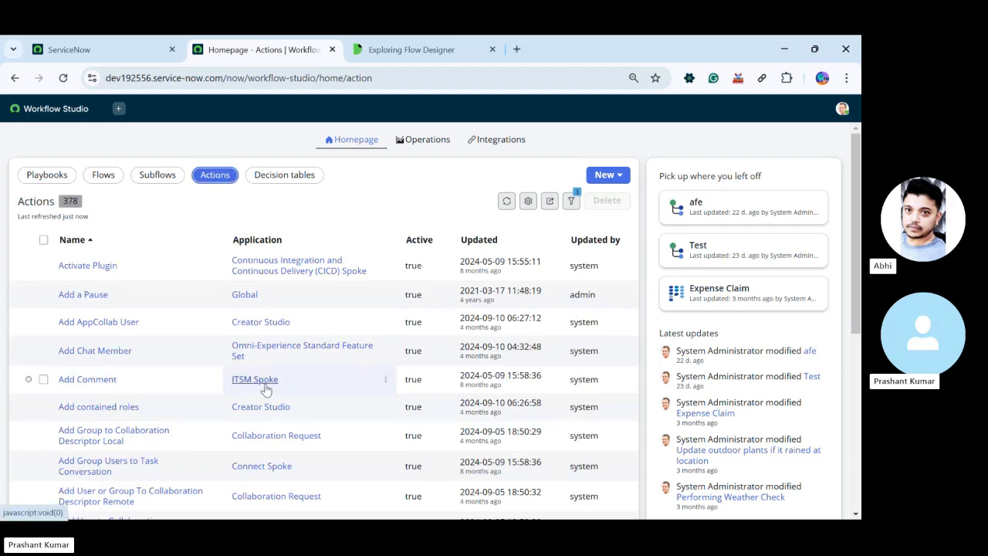
scroll(261, 391, down, 1)
scroll(261, 391, down, 5)
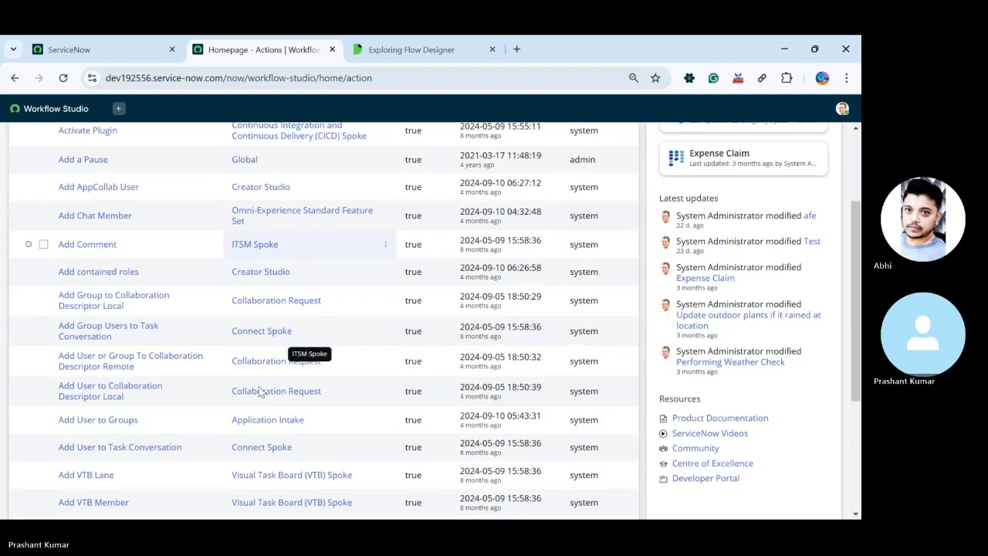
scroll(261, 391, up, 4)
scroll(261, 391, up, 2)
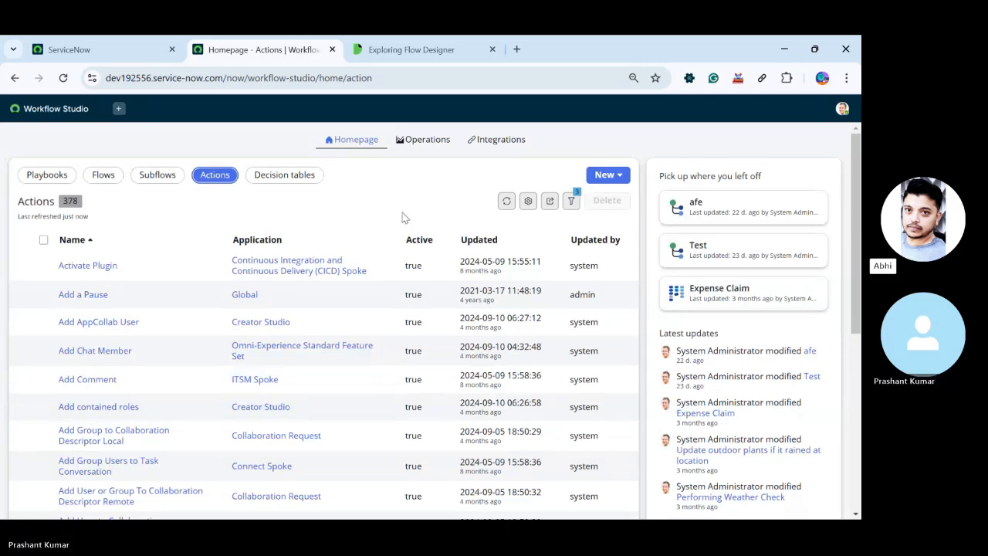
Return to the Exploring Flow Designer documentation and review the Actions, Spokes and Steps definitions
click(410, 45)
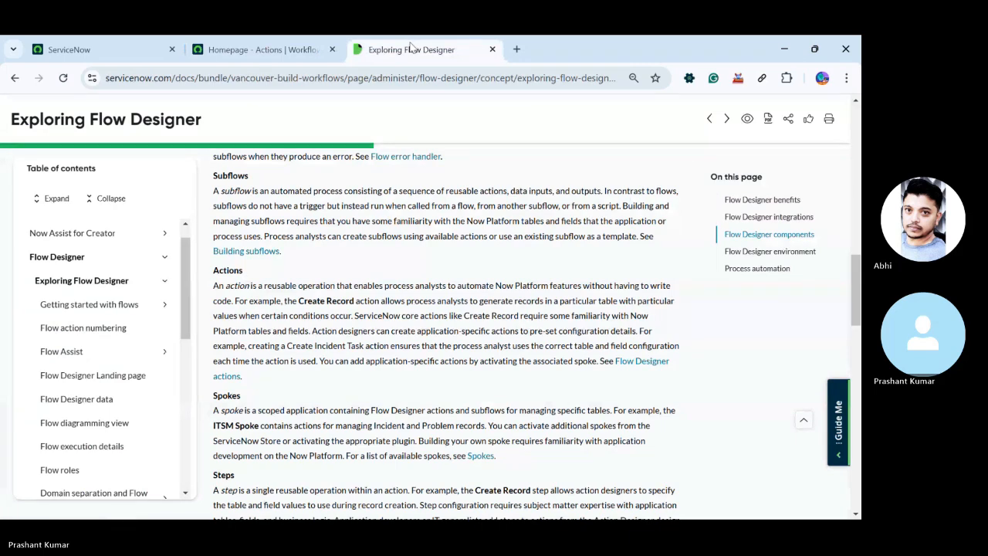
scroll(417, 205, down, 3)
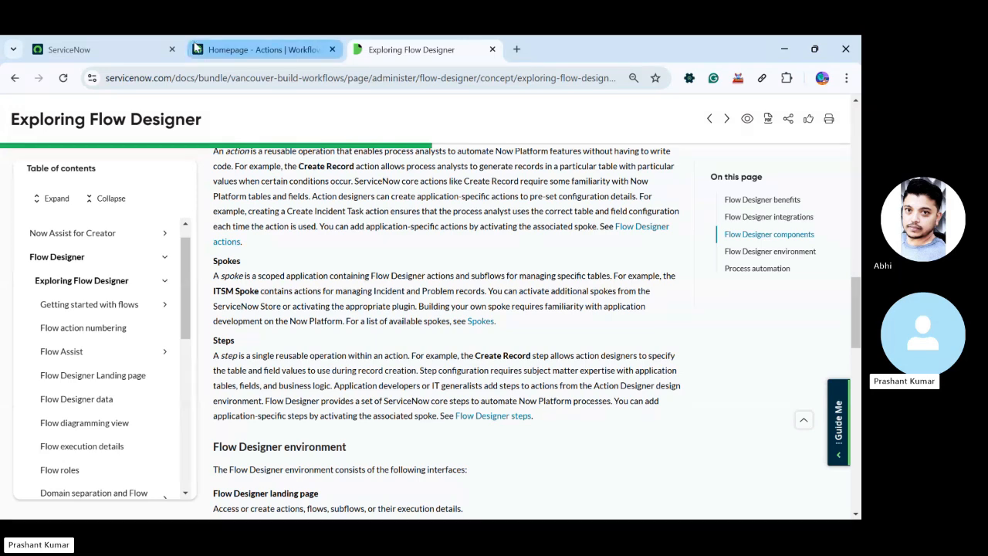
Go back to Workflow Studio and open the Application Intake Request V2 flow from the Flows list
click(259, 50)
click(104, 175)
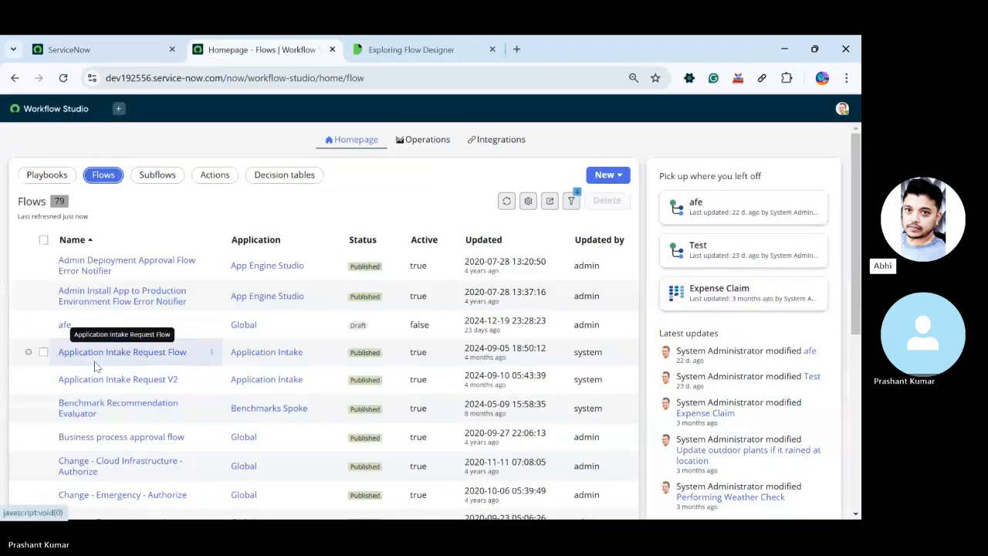
click(112, 379)
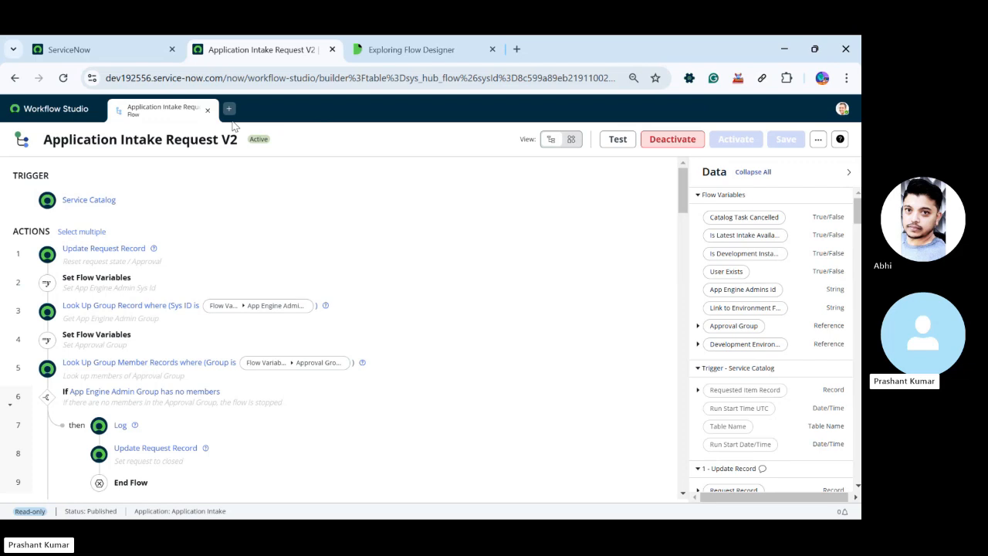
Examine the sequence of actions, conditions and nested logic in the Application Intake Request V2 flow
scroll(210, 231, down, 3)
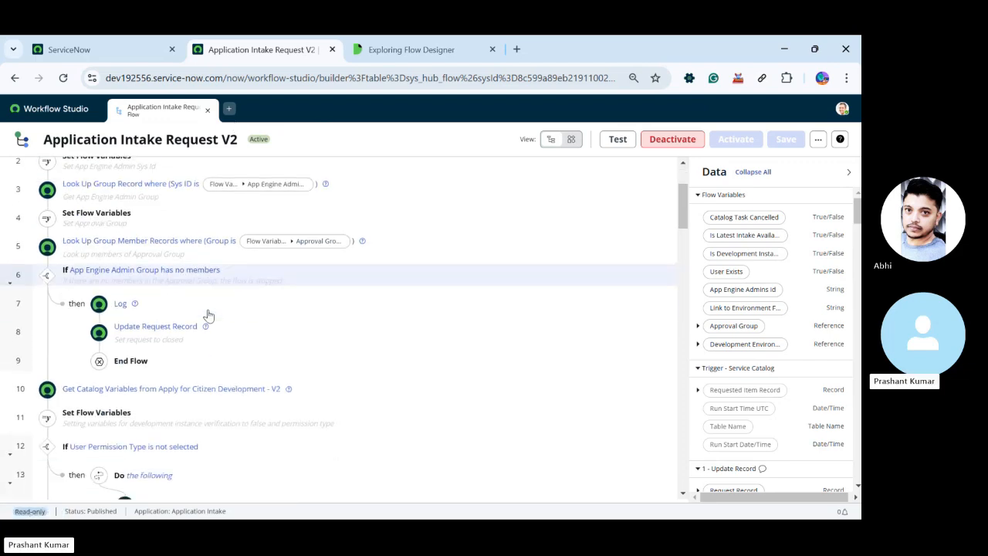
scroll(208, 315, down, 3)
scroll(208, 312, down, 10)
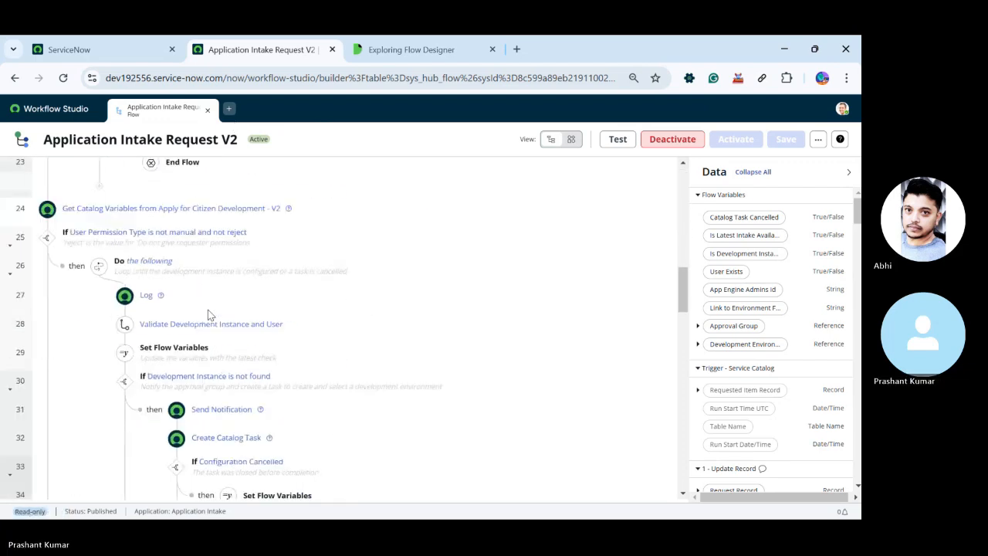
scroll(208, 313, down, 15)
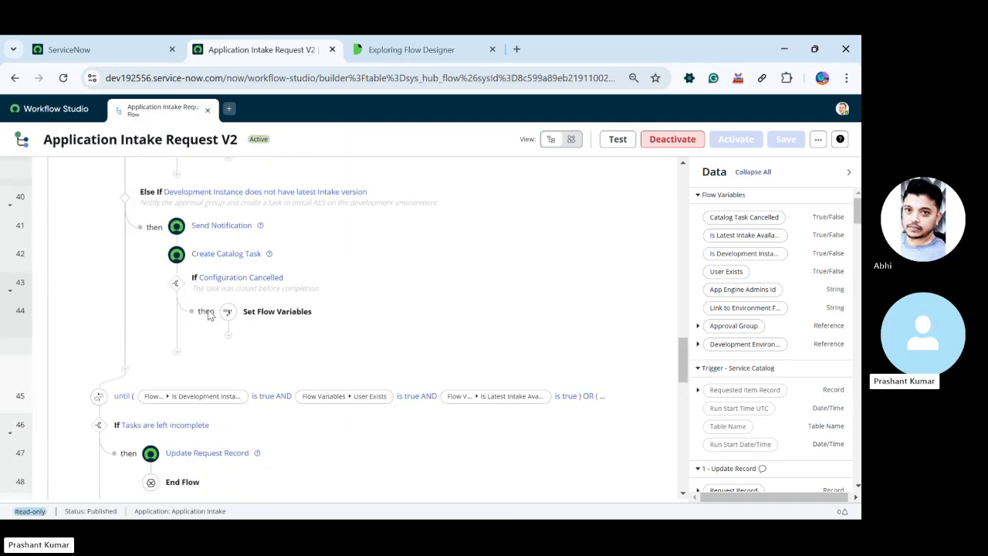
scroll(208, 315, down, 2)
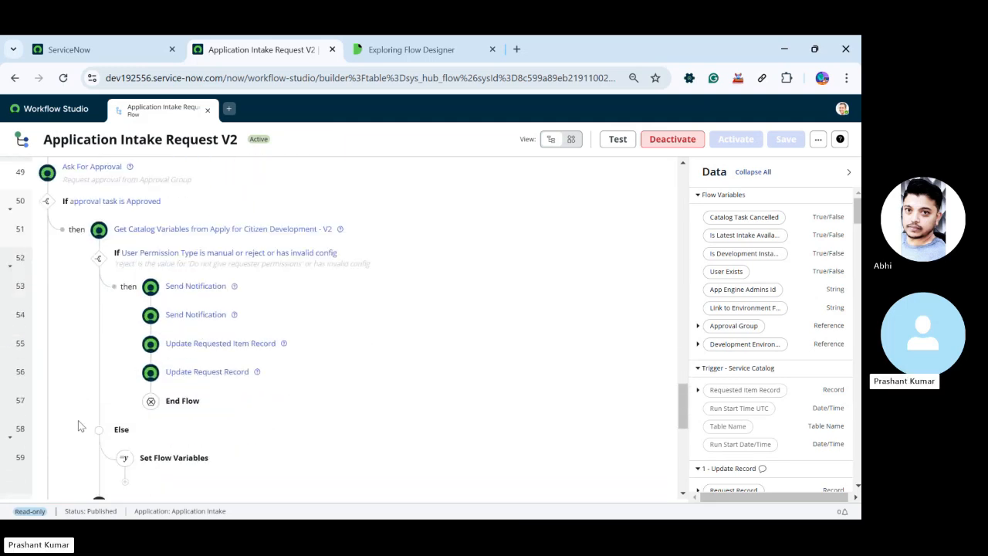
scroll(78, 423, down, 4)
scroll(78, 423, up, 20)
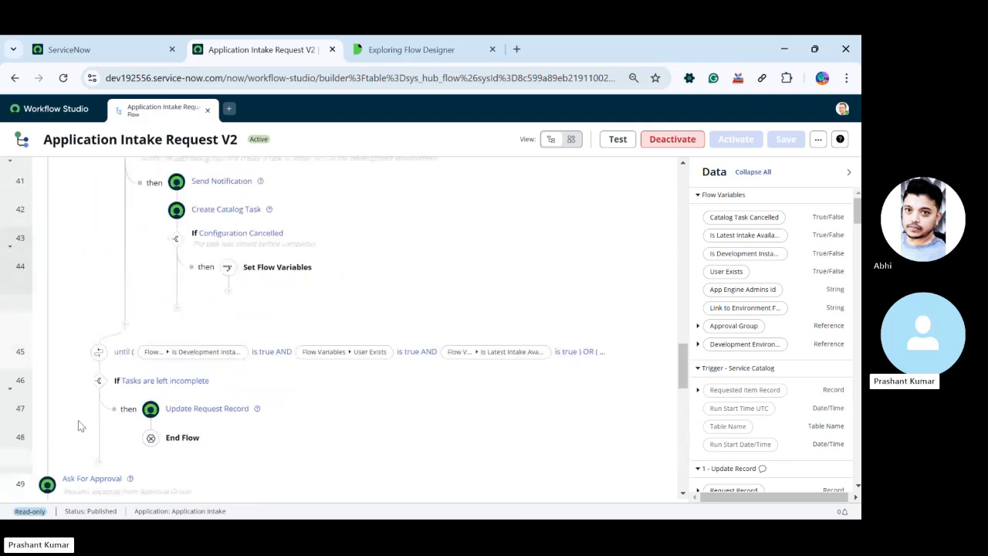
Review the flow's actions and branches from the Service Catalog trigger through the Else If conditions, and return to the Workflow Studio homepage
scroll(77, 420, up, 10)
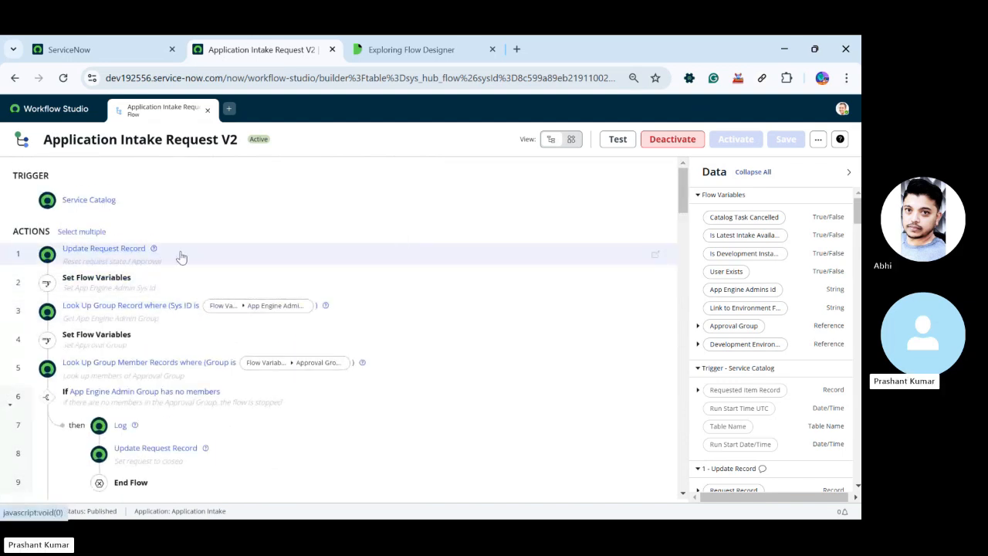
scroll(161, 340, down, 8)
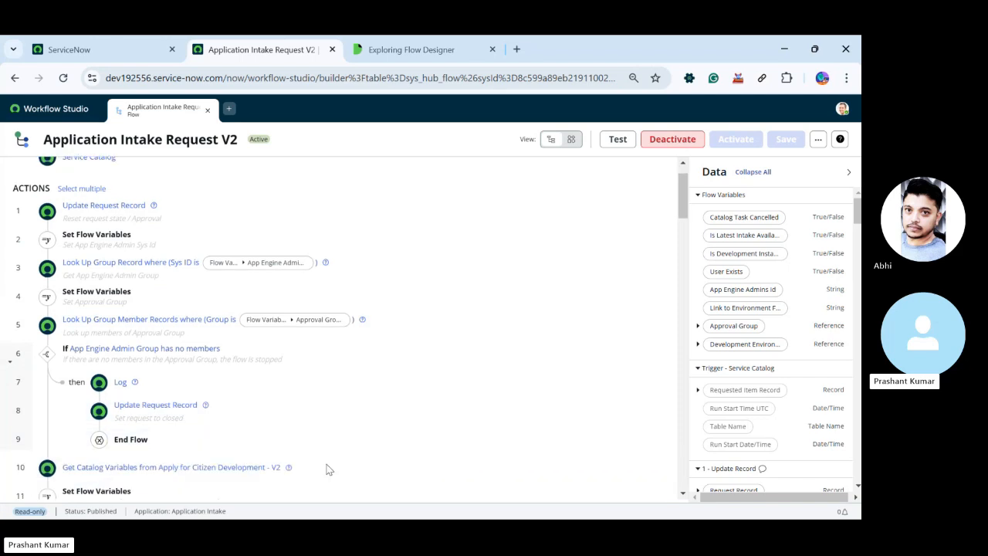
scroll(161, 339, down, 15)
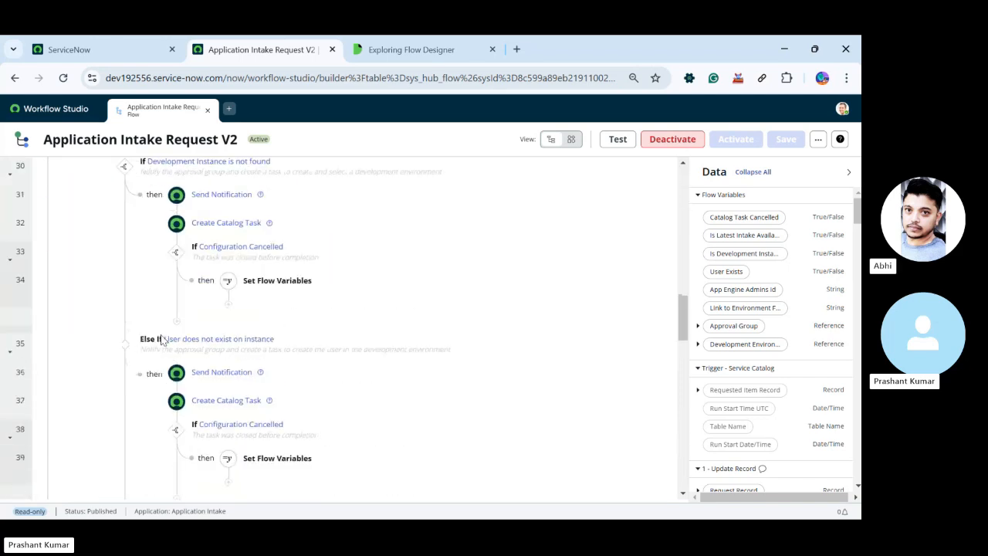
scroll(176, 352, up, 3)
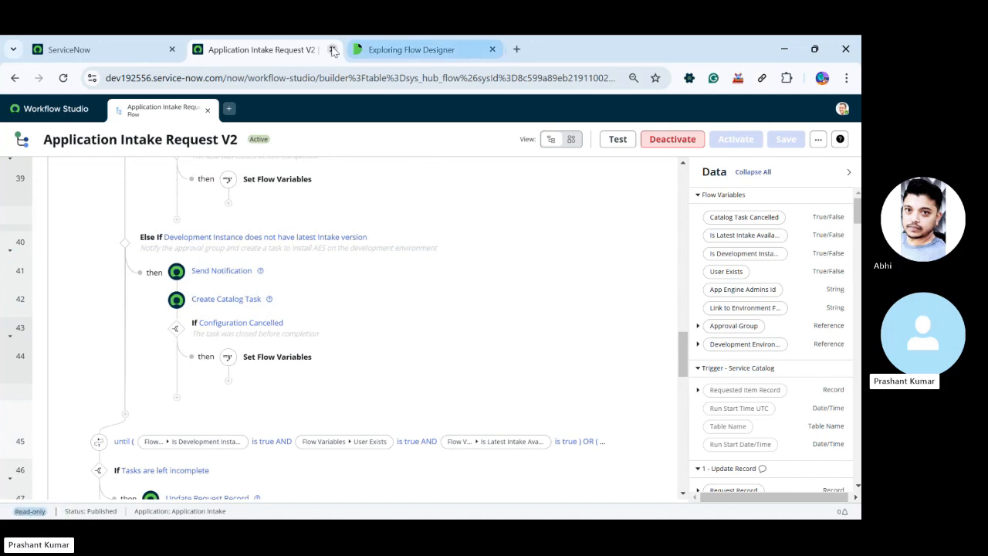
click(78, 110)
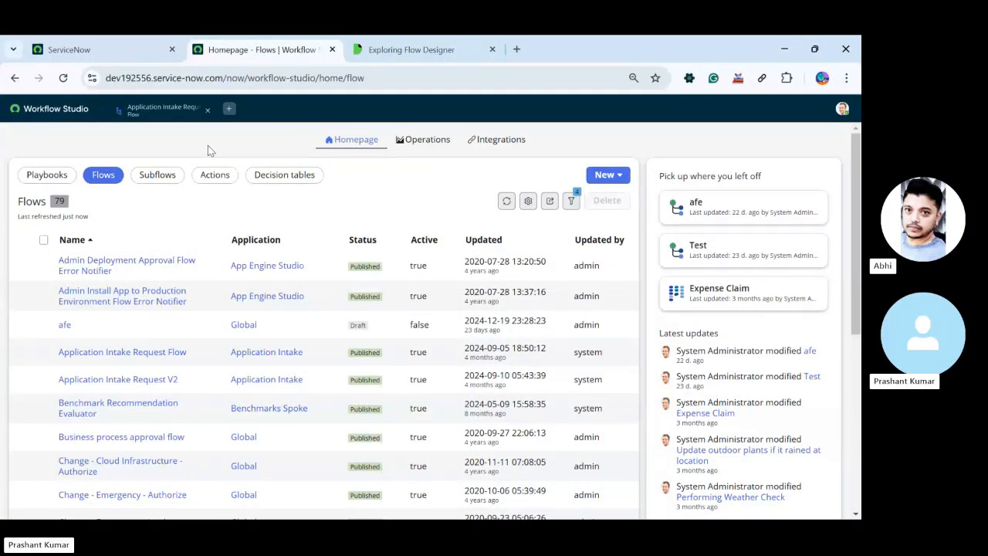
Switch to the ServiceNow instance, filter the application navigator for "flow designer" and open Flow Designer
click(110, 51)
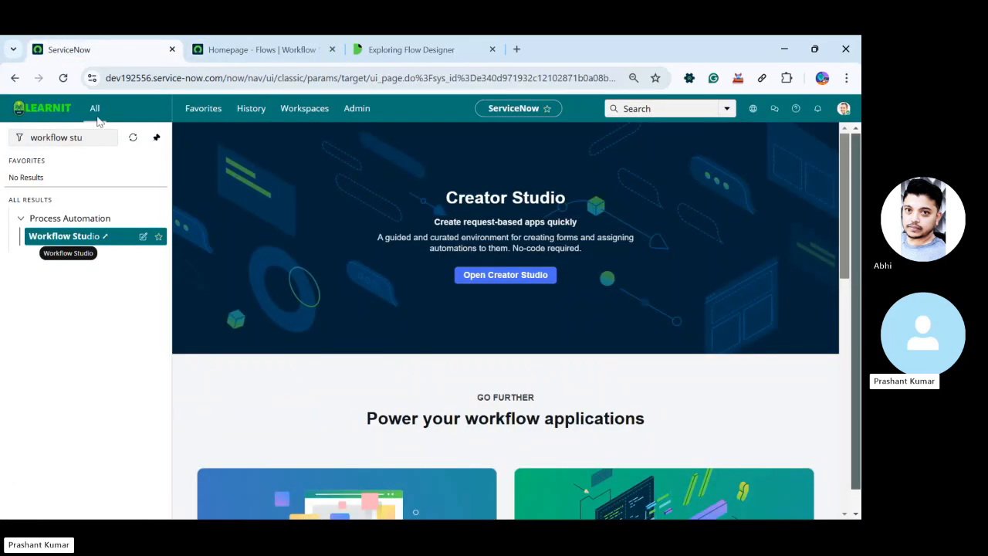
drag(77, 137, 3, 139)
text(flo)
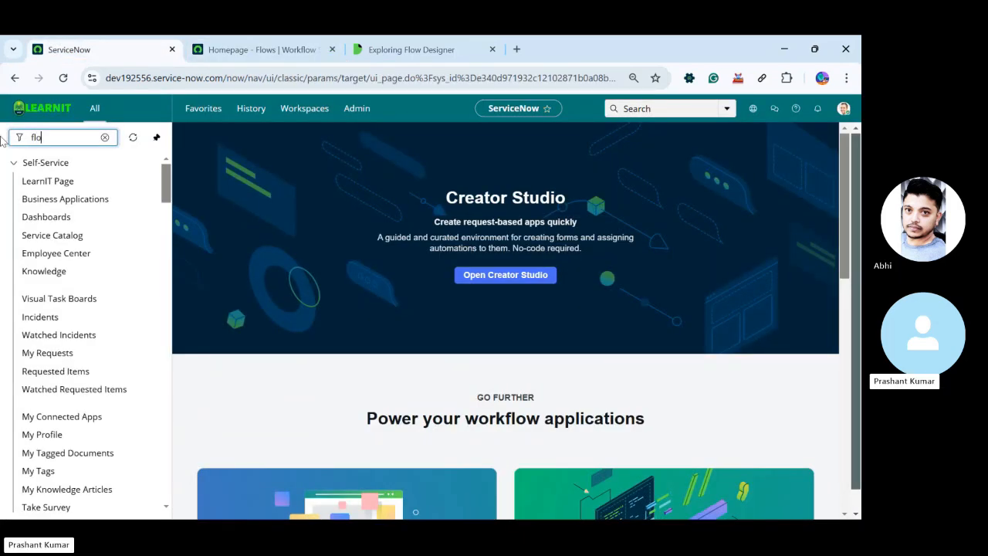
text(w desig)
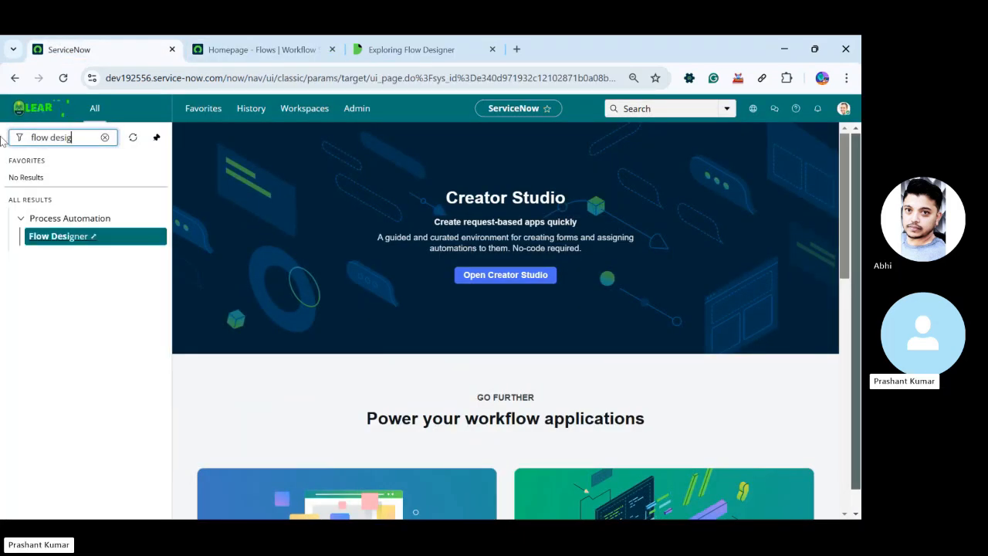
text(ner)
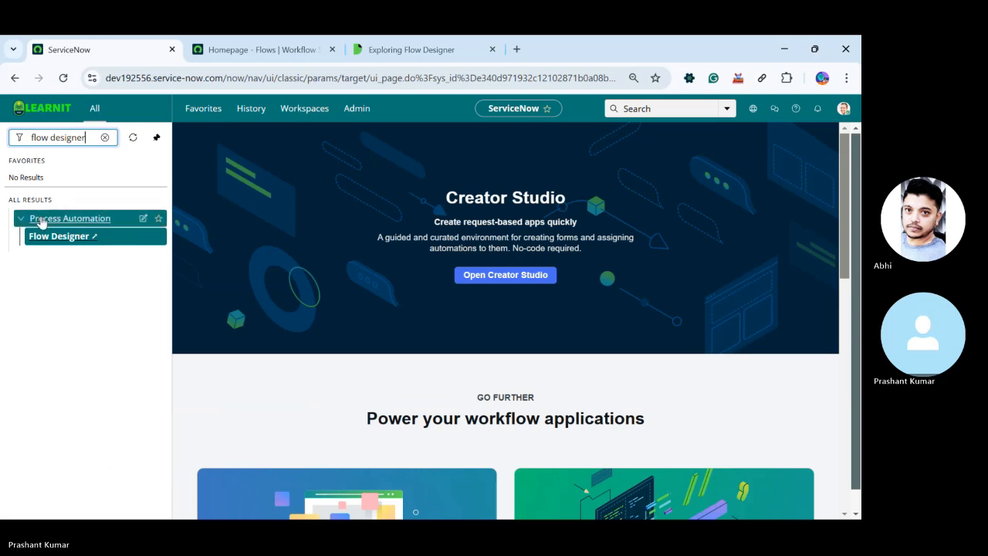
click(54, 238)
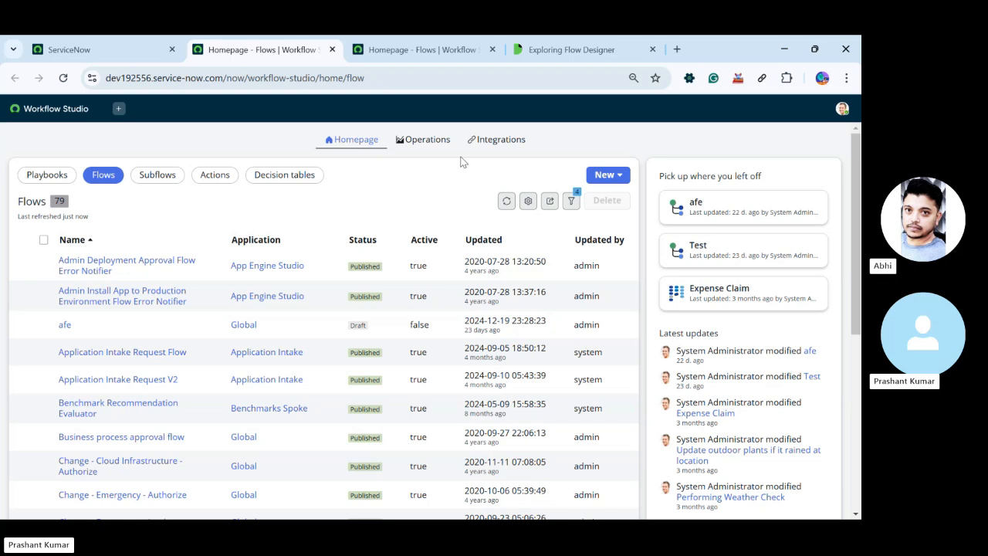
Open the Flows usage dashboard in Operations and examine its flow execution and Integration Hub usage charts
click(425, 140)
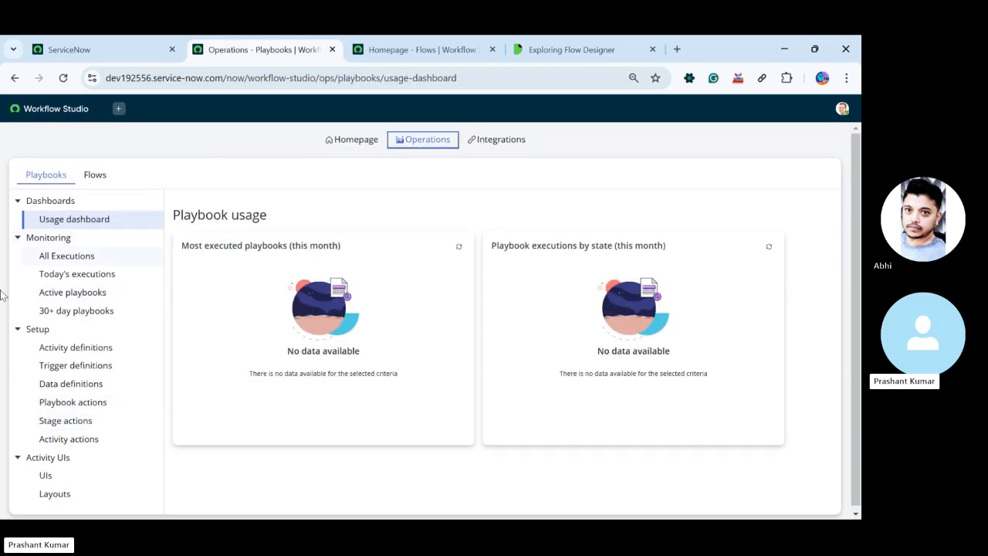
click(92, 177)
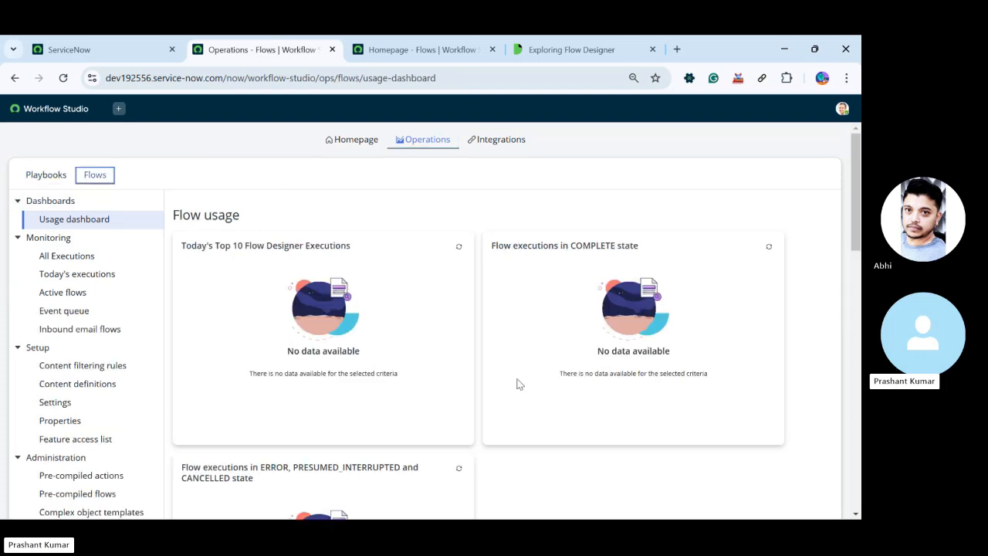
scroll(415, 419, down, 1)
scroll(415, 419, down, 6)
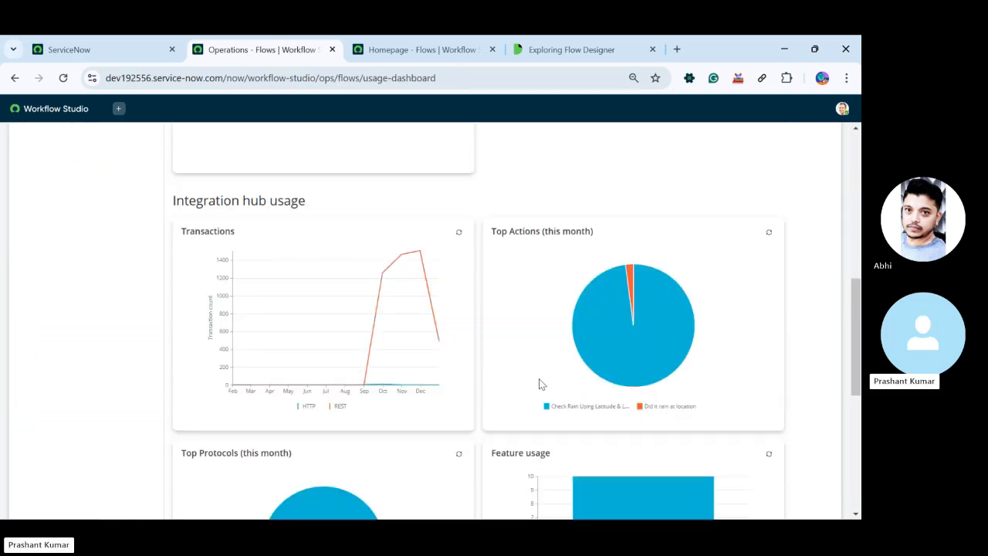
scroll(539, 383, down, 5)
mouse_move(290, 378)
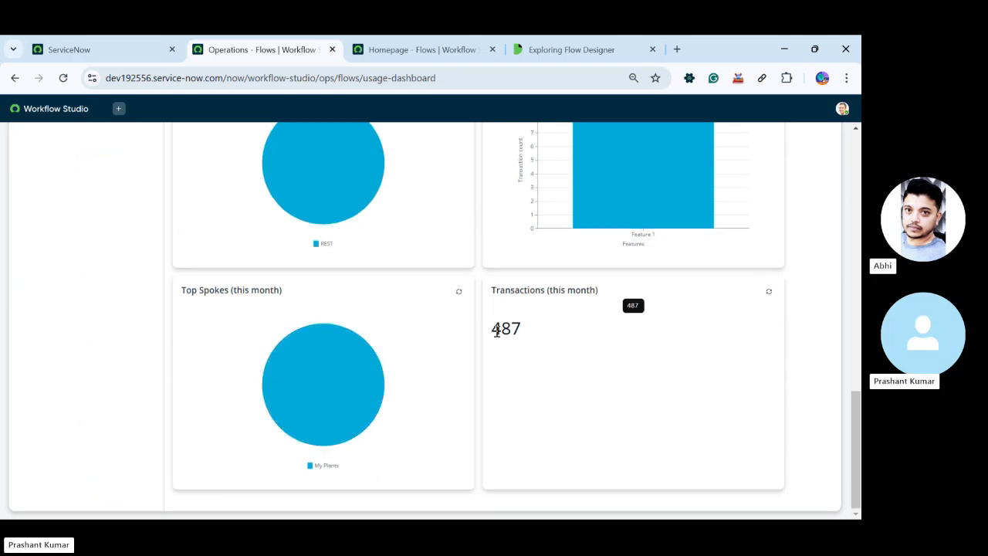
double_click(496, 330)
scroll(4, 372, up, 5)
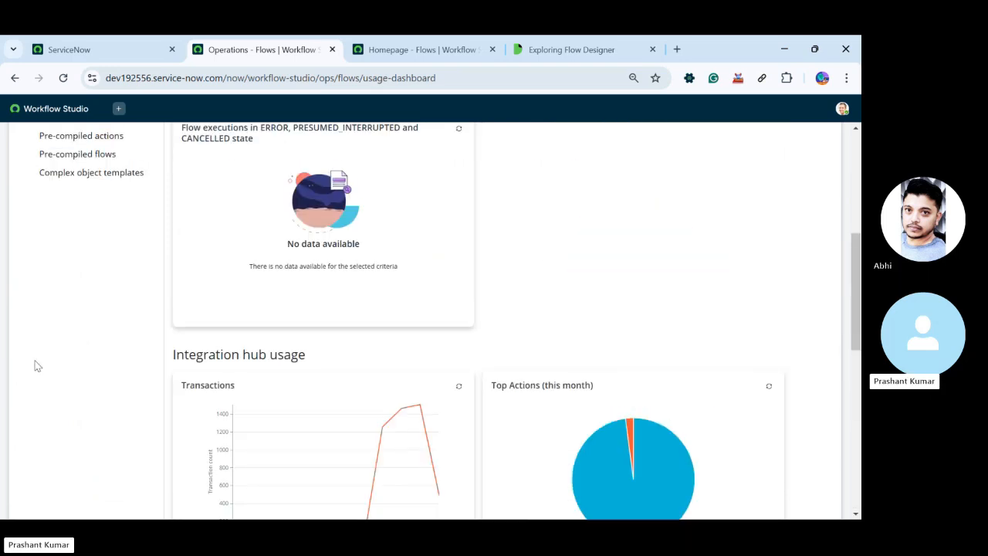
scroll(232, 355, up, 4)
scroll(198, 131, up, 1)
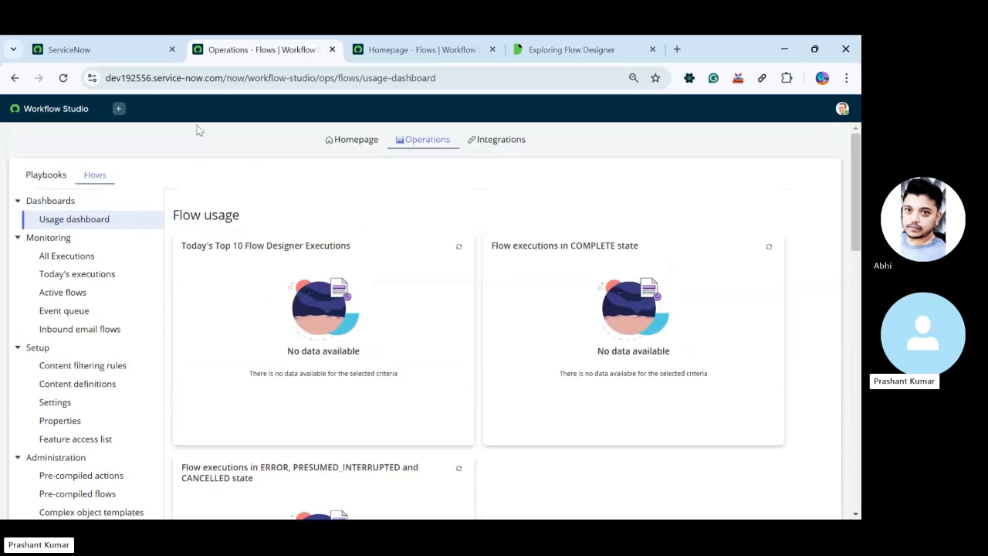
Look over the Flows usage dashboard once more and open the Playbooks usage dashboard
click(43, 176)
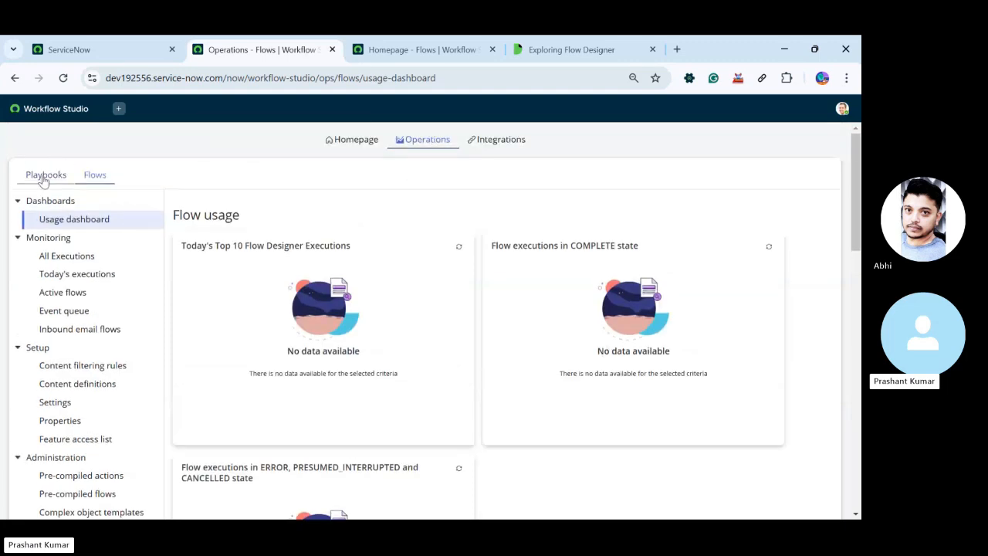
click(95, 176)
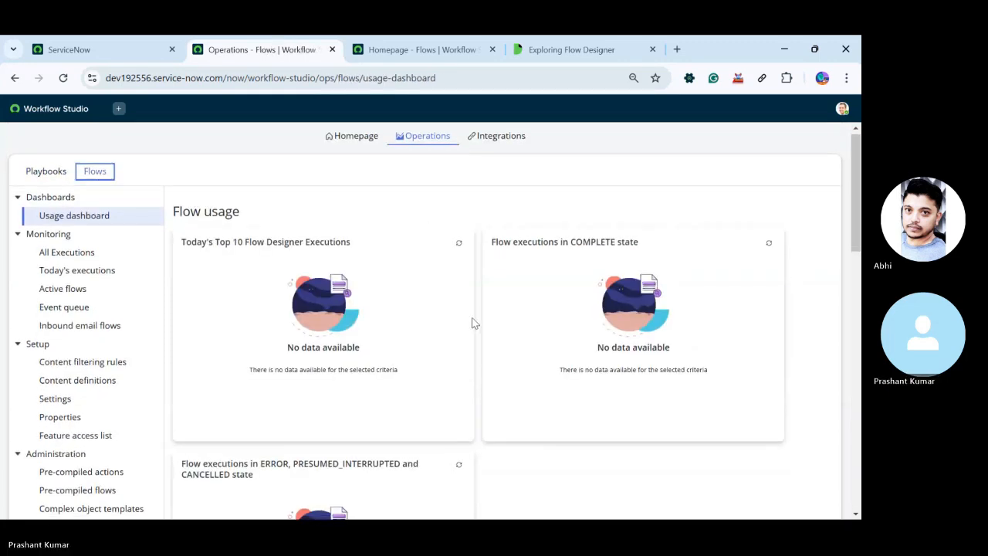
scroll(471, 318, down, 4)
scroll(471, 318, down, 3)
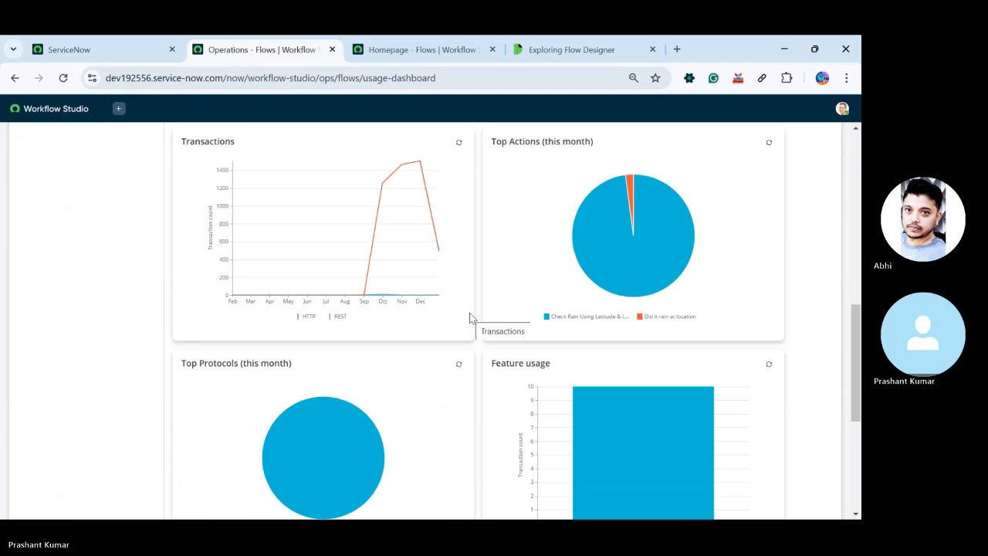
scroll(463, 313, up, 10)
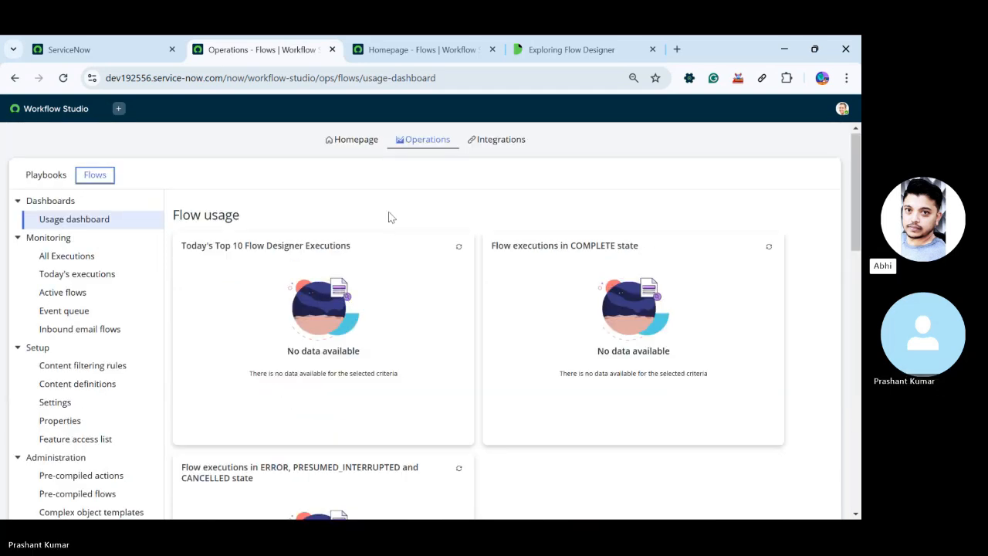
click(46, 176)
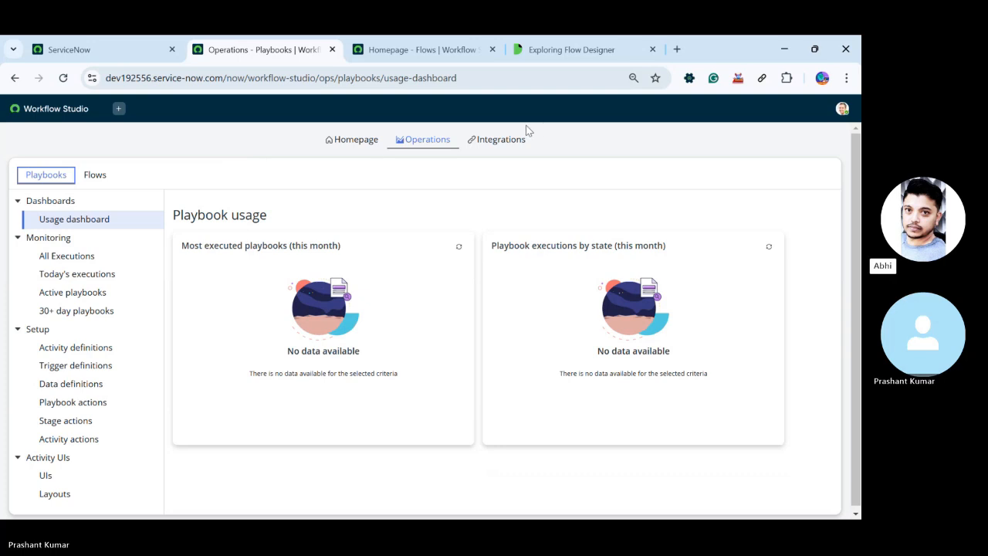
Open Integrations and examine the available connections, such as Docker and MicrosoftImageAnalysis, and their configuration status
click(513, 141)
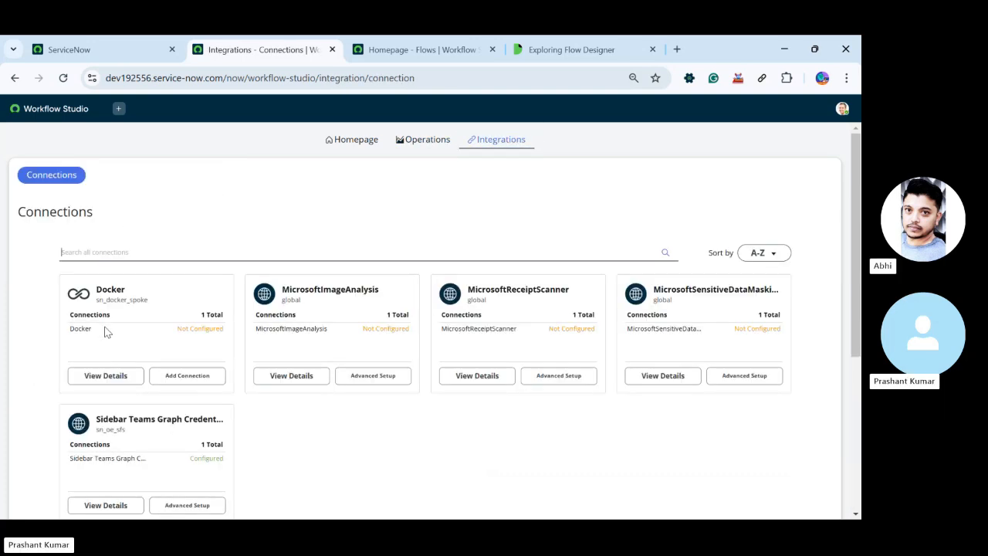
scroll(345, 406, down, 1)
scroll(363, 417, up, 1)
scroll(454, 420, down, 1)
scroll(454, 420, down, 1)
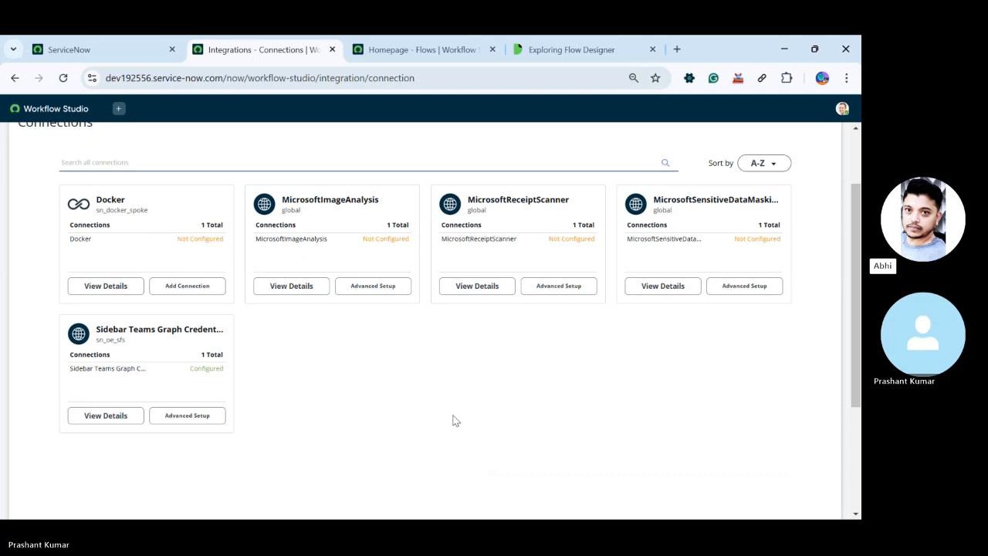
scroll(453, 420, up, 2)
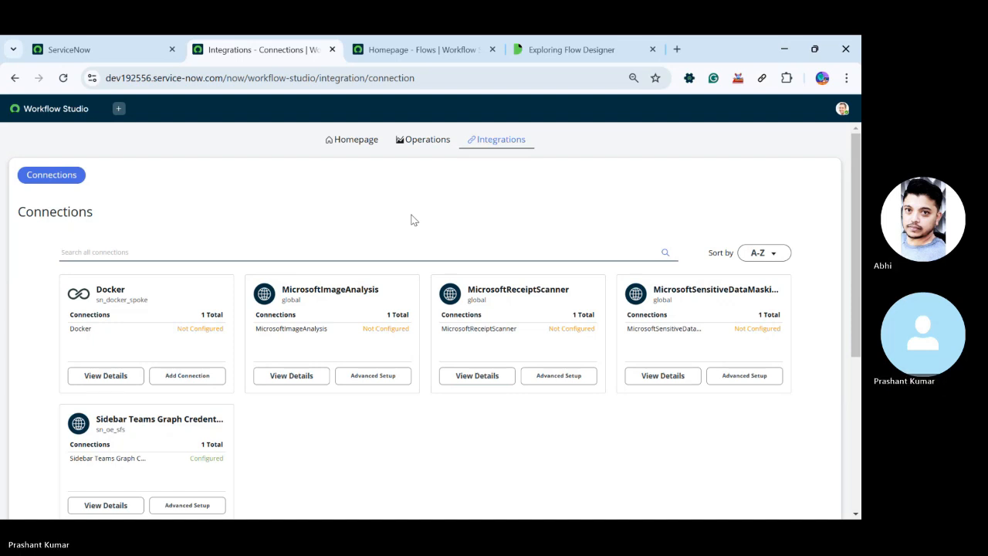
Return to the Workflow Studio homepage and close the duplicate Workflow Studio browser tab, keeping the one with the open flow
click(357, 141)
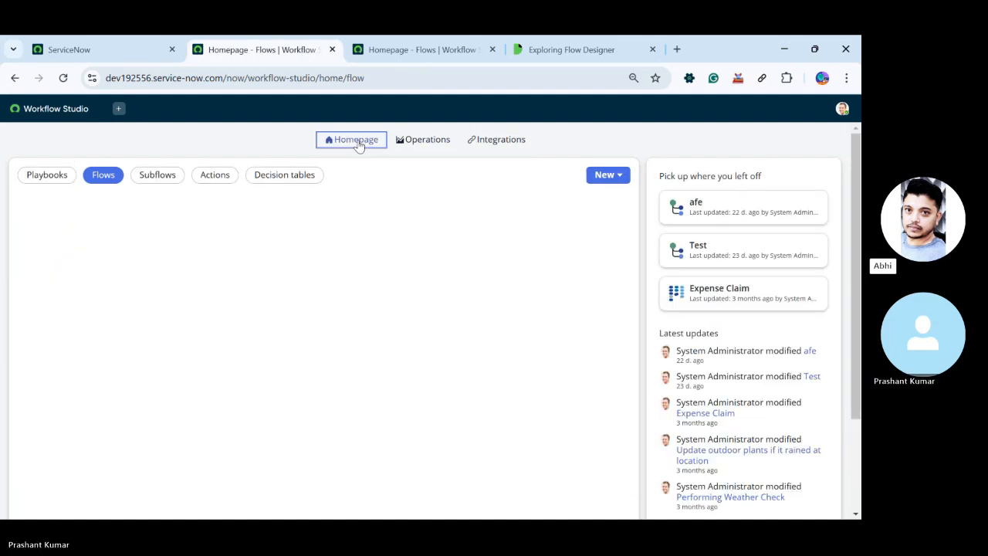
click(483, 140)
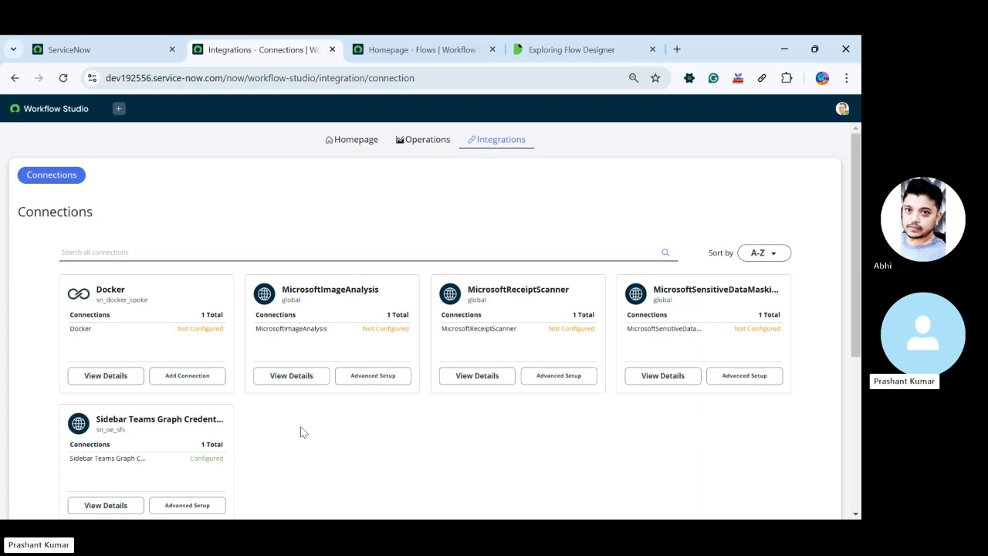
click(347, 137)
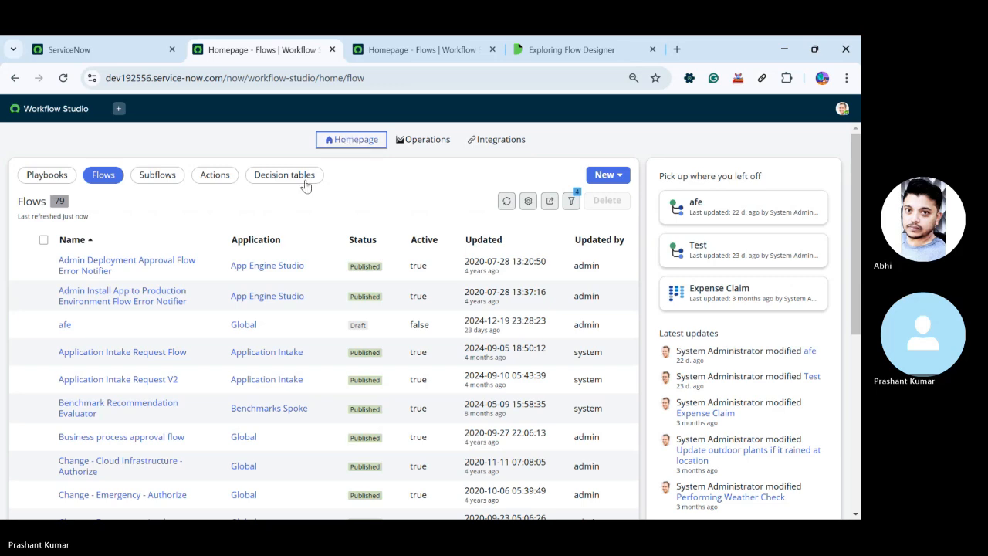
click(433, 51)
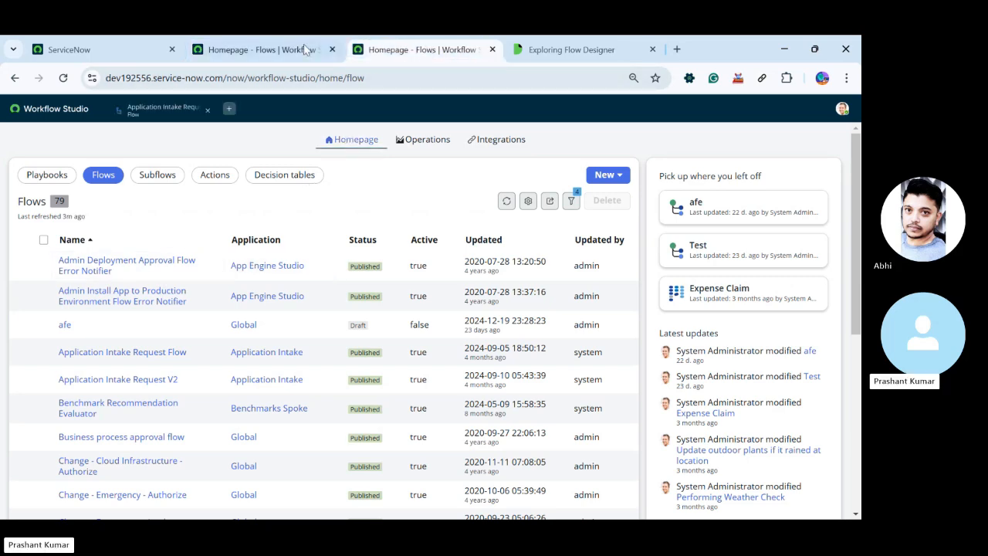
click(332, 49)
Go back to the Exploring Flow Designer documentation and review the Flow Designer environment section through the end of the page
click(392, 51)
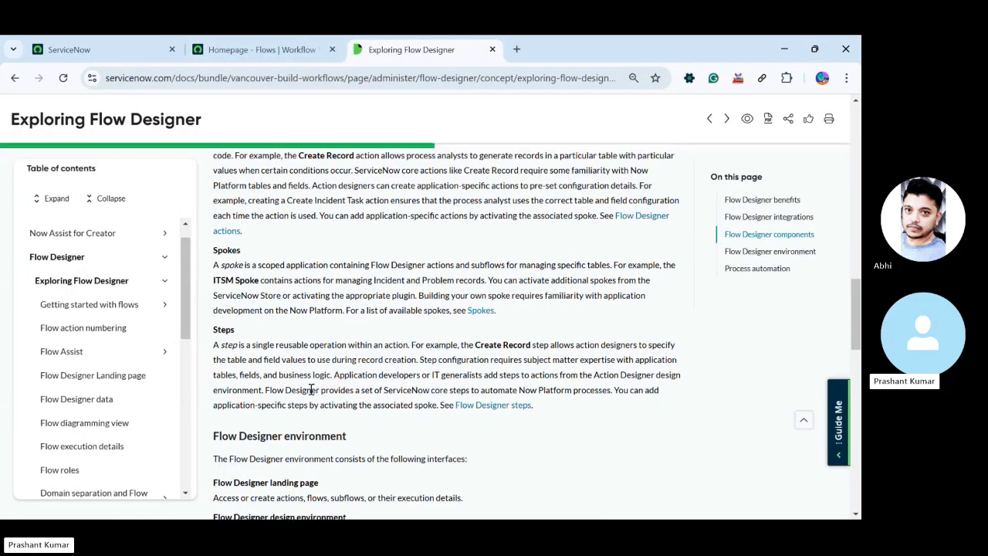
scroll(312, 394, up, 2)
scroll(312, 394, up, 2)
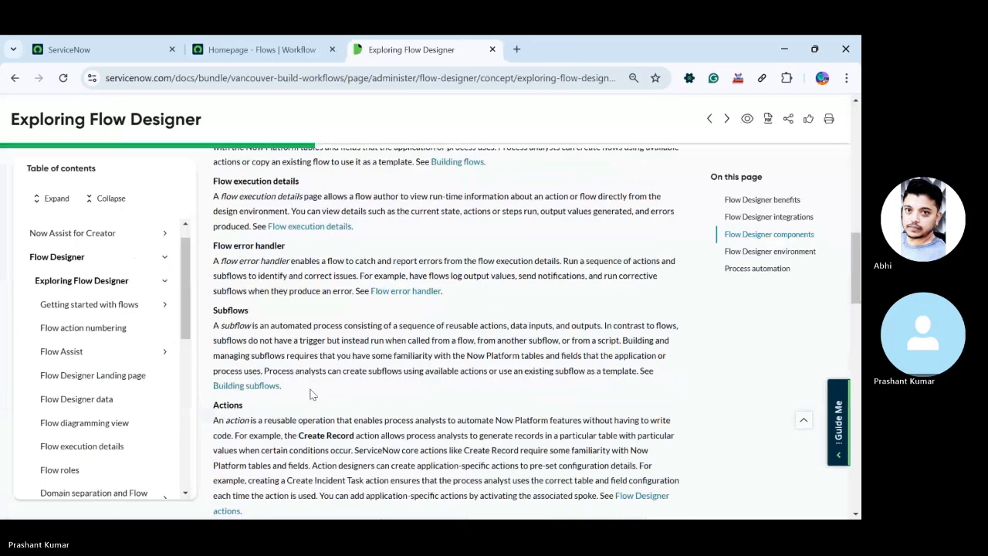
scroll(316, 380, down, 7)
scroll(316, 381, down, 1)
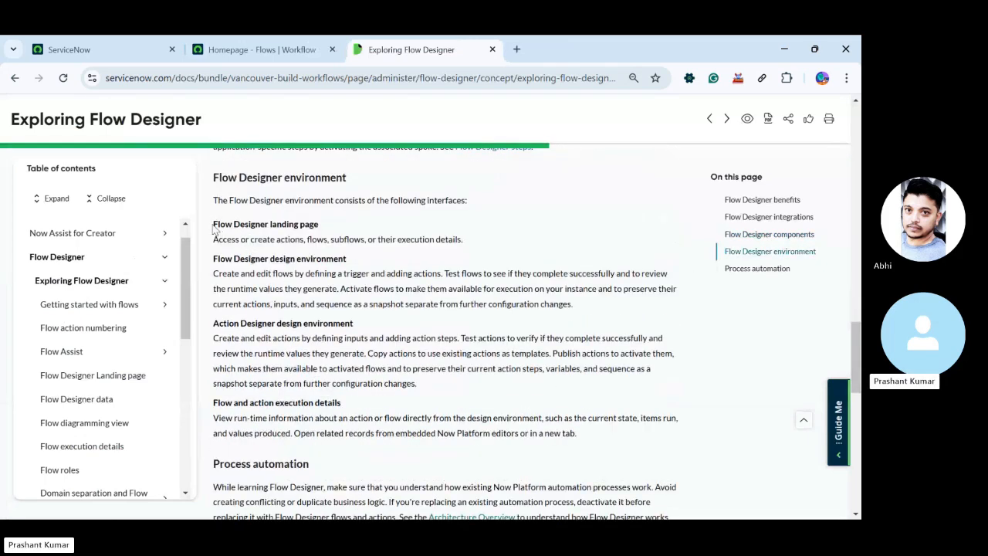
drag(214, 224, 331, 432)
click(331, 432)
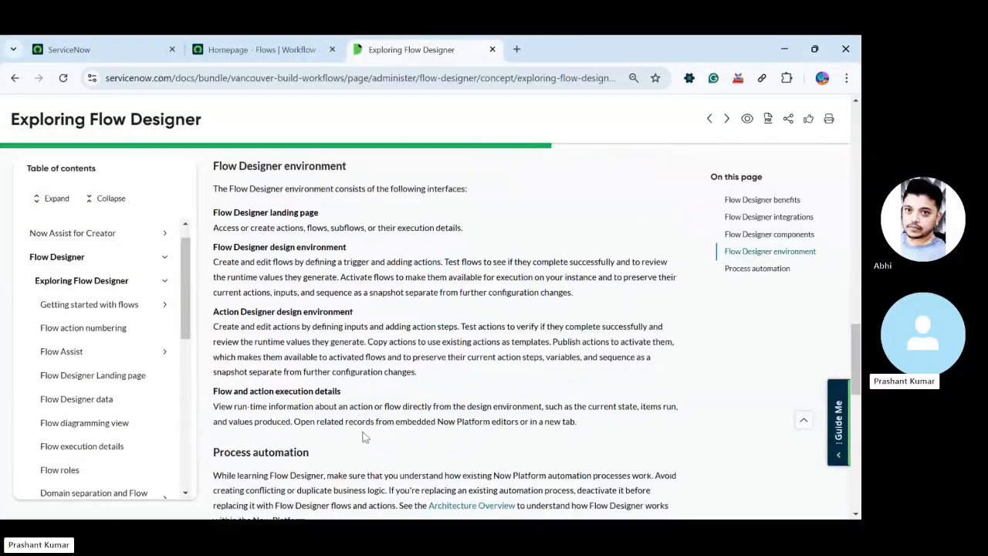
scroll(362, 437, down, 3)
scroll(363, 437, down, 8)
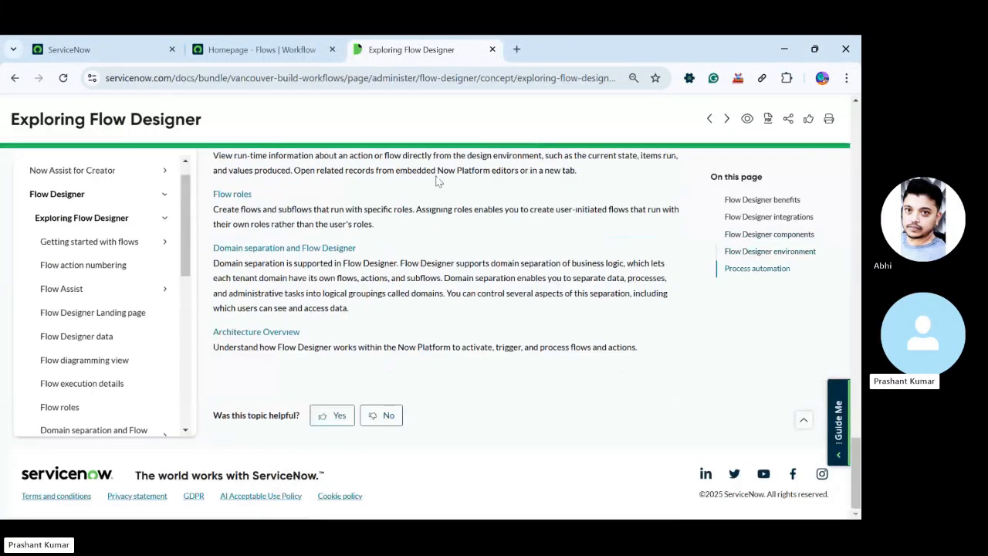
Switch back to Workflow Studio and bring up the open Application Intake Request V2 flow
click(255, 49)
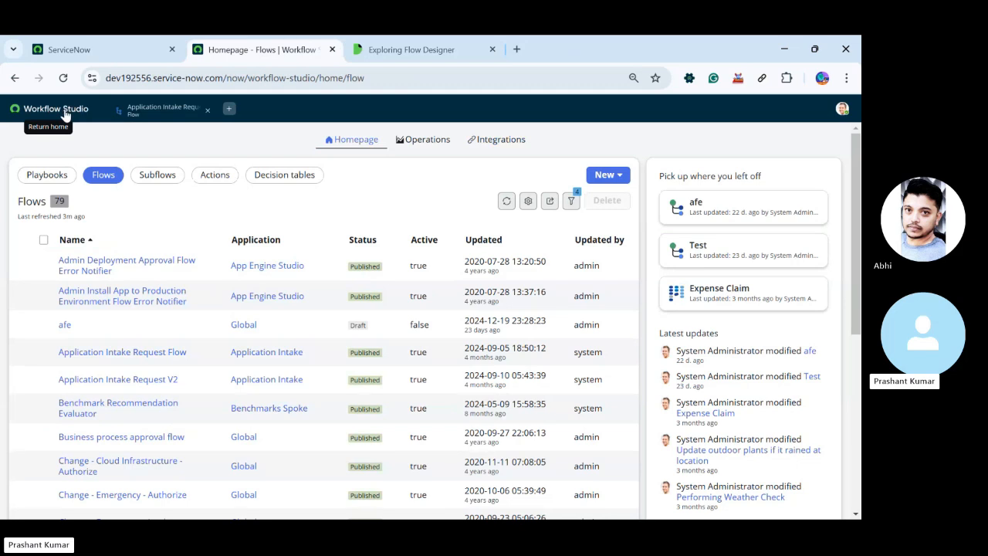
click(158, 114)
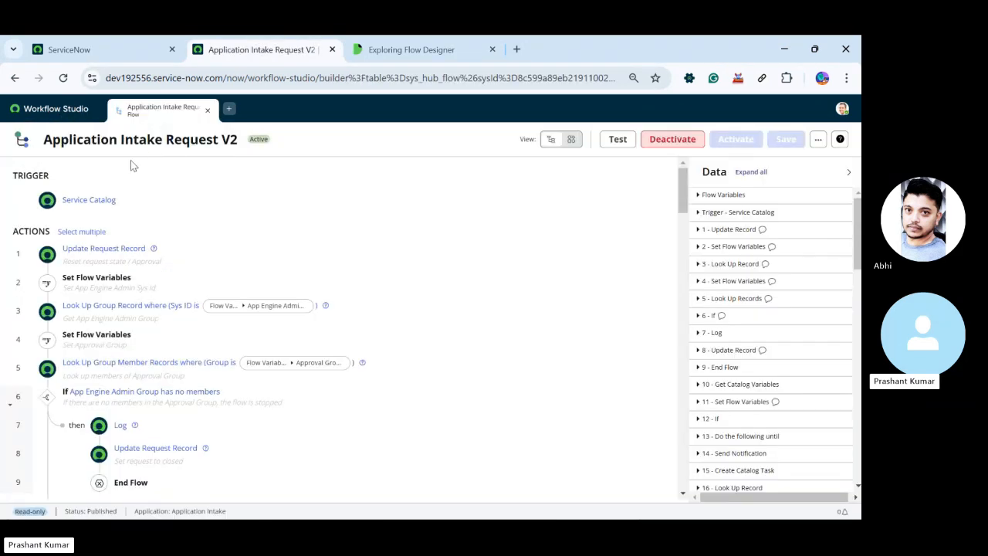
Return to the Workflow Studio homepage and look through the Subflows, Actions and Decision tables lists before going back to Flows
click(39, 110)
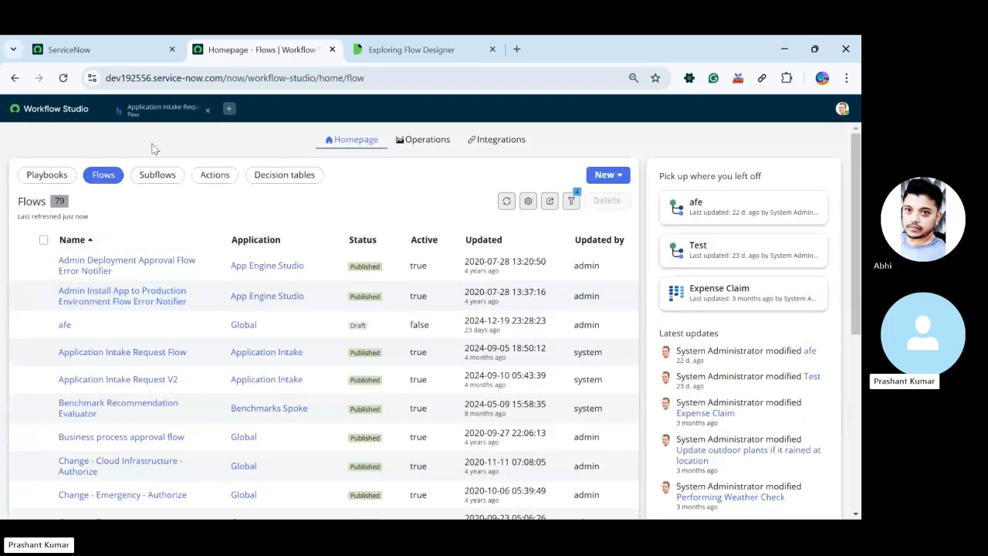
click(149, 176)
click(210, 177)
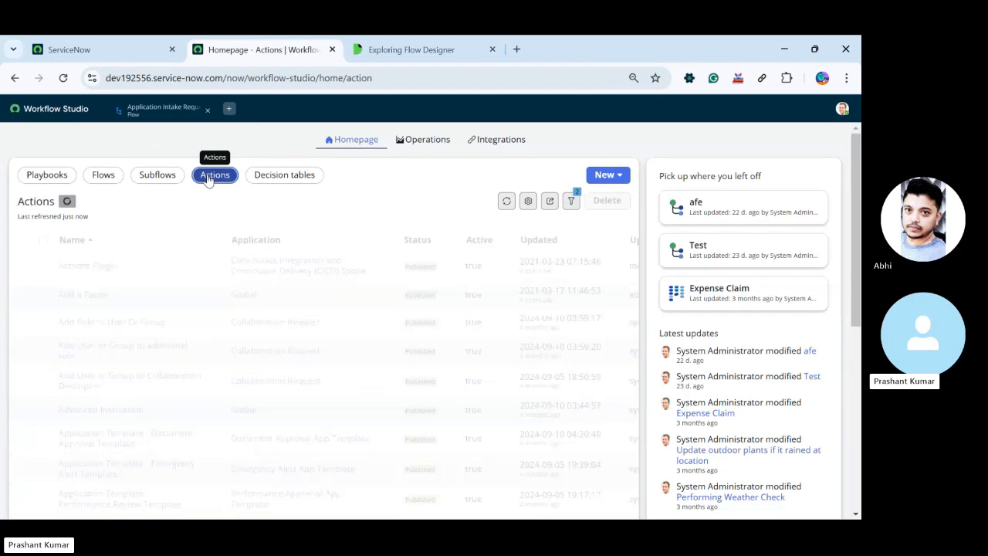
click(282, 176)
click(118, 180)
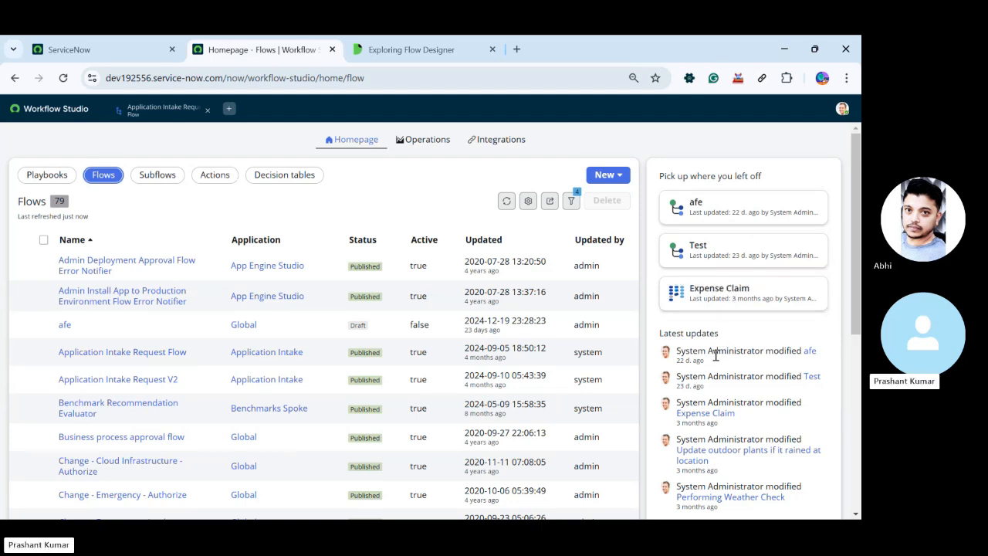
Review the homepage's Pick up where you left off and Latest updates sections, and take a brief look at Operations
scroll(739, 445, down, 2)
scroll(741, 439, up, 3)
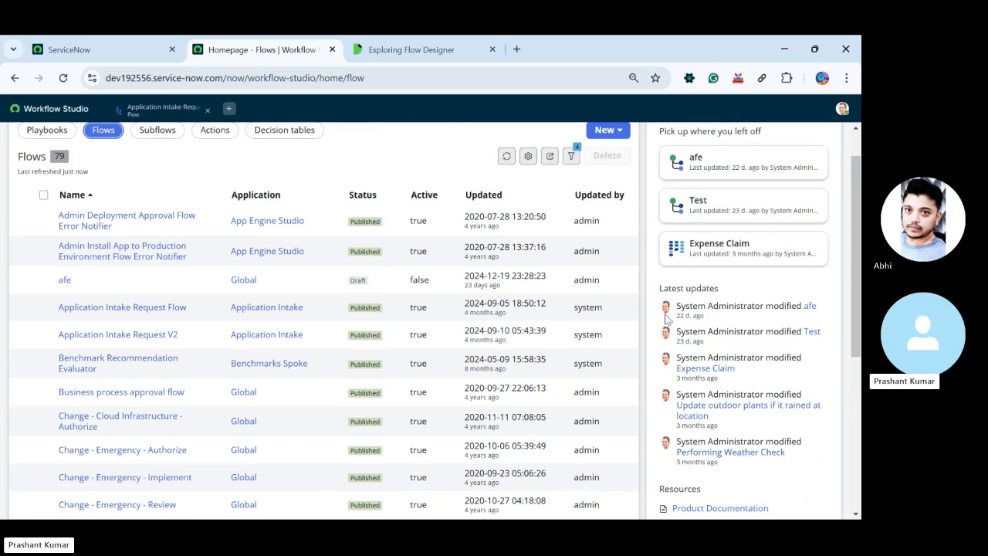
scroll(739, 395, up, 1)
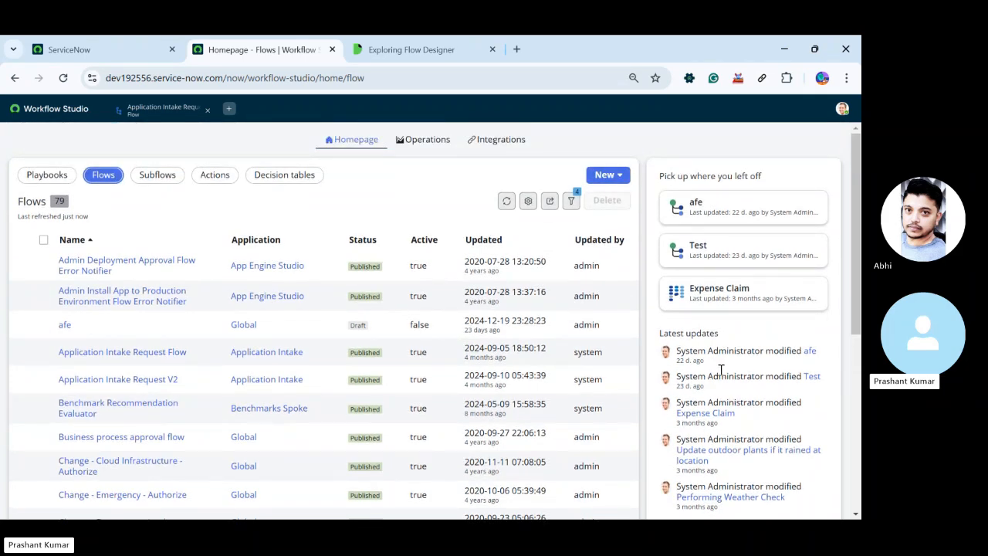
scroll(713, 372, down, 2)
scroll(710, 371, up, 2)
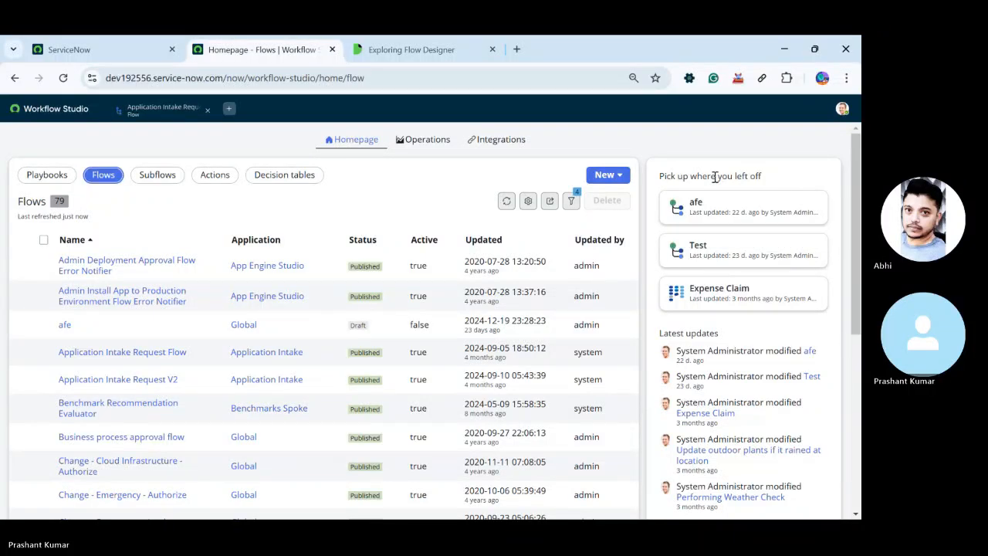
drag(661, 177, 774, 185)
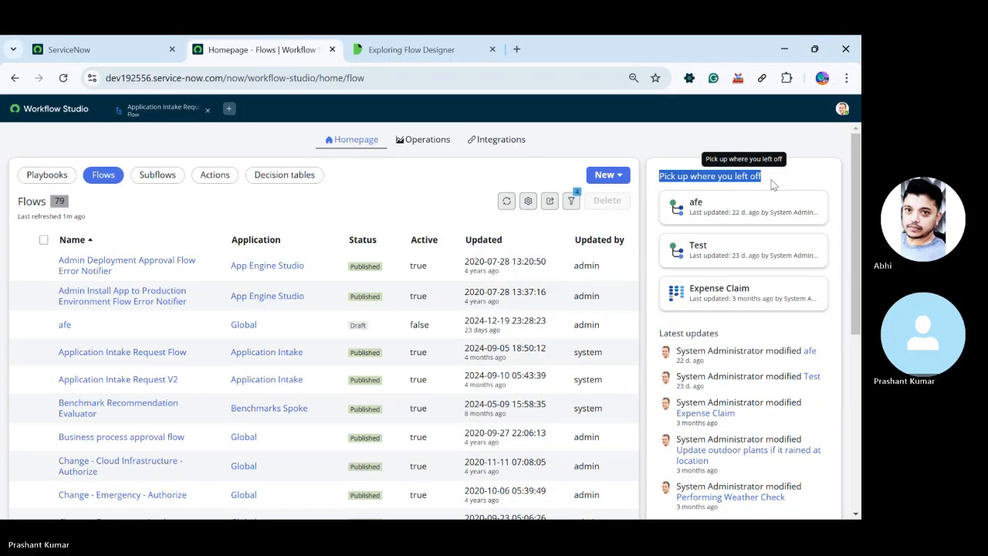
click(423, 140)
click(357, 140)
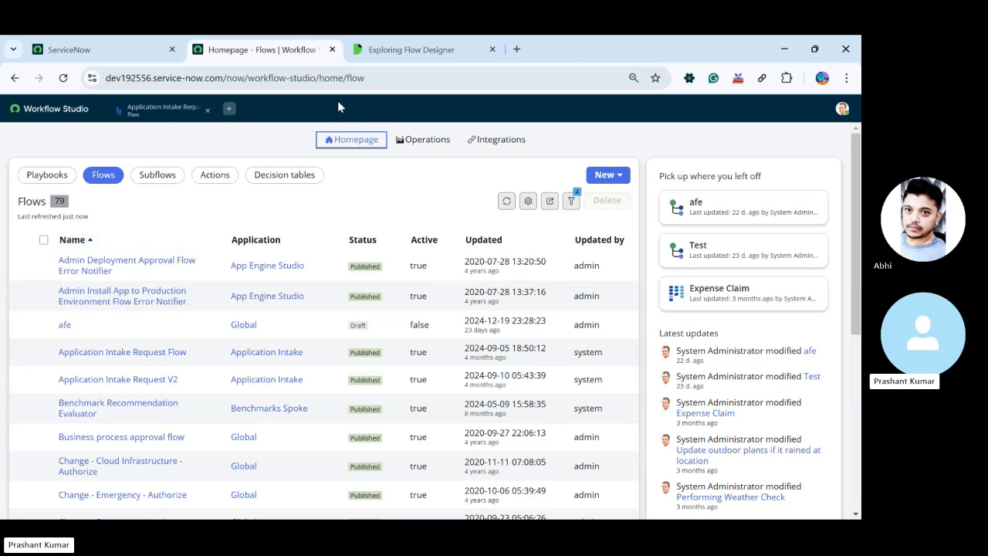
Open the Add Role to User Or Group subflow, view its inputs and outputs, and compare it with the Application Intake Request V2 flow
click(157, 176)
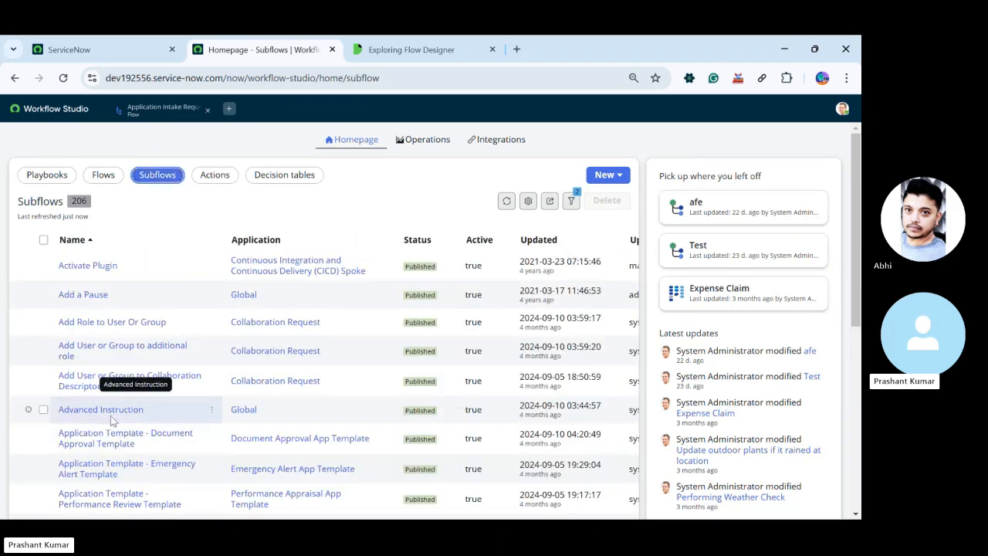
click(96, 323)
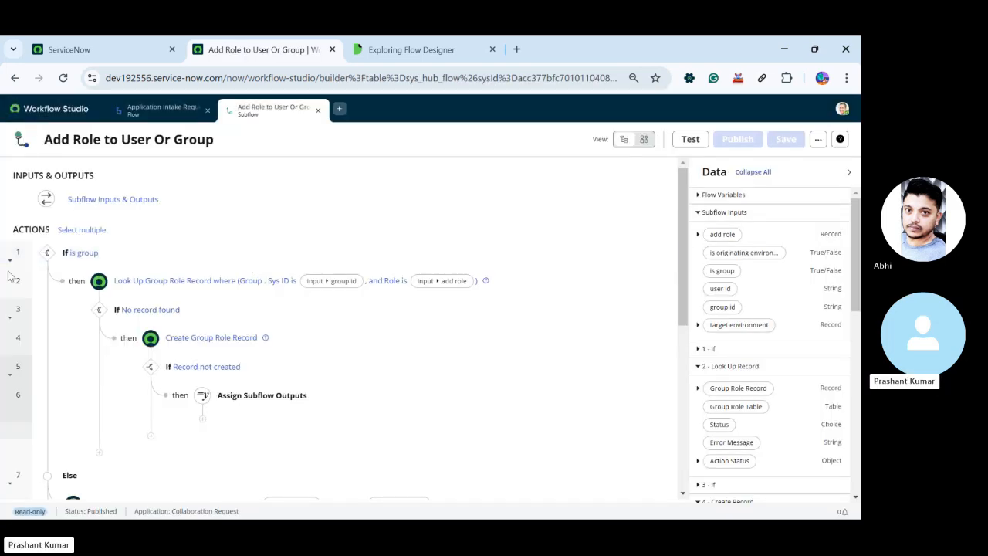
click(88, 204)
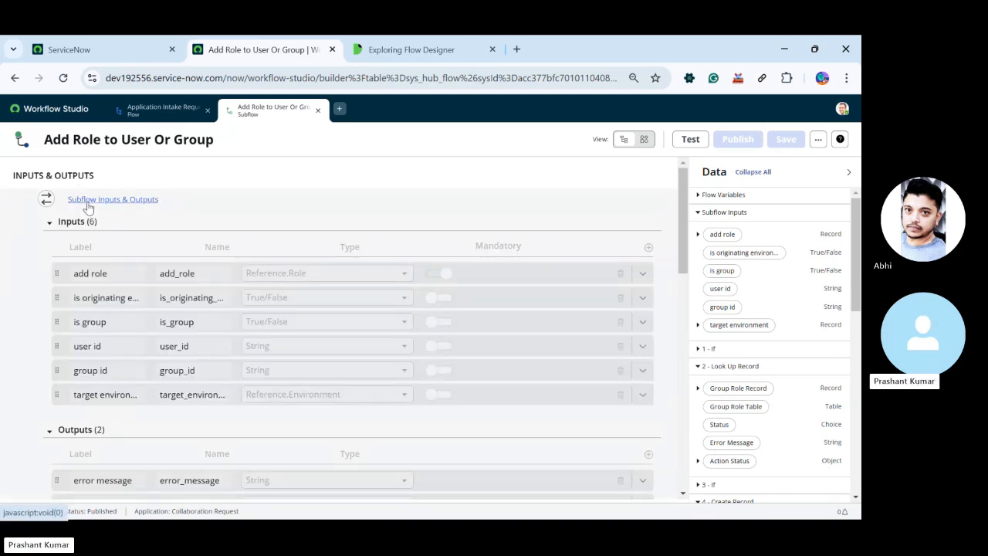
click(88, 204)
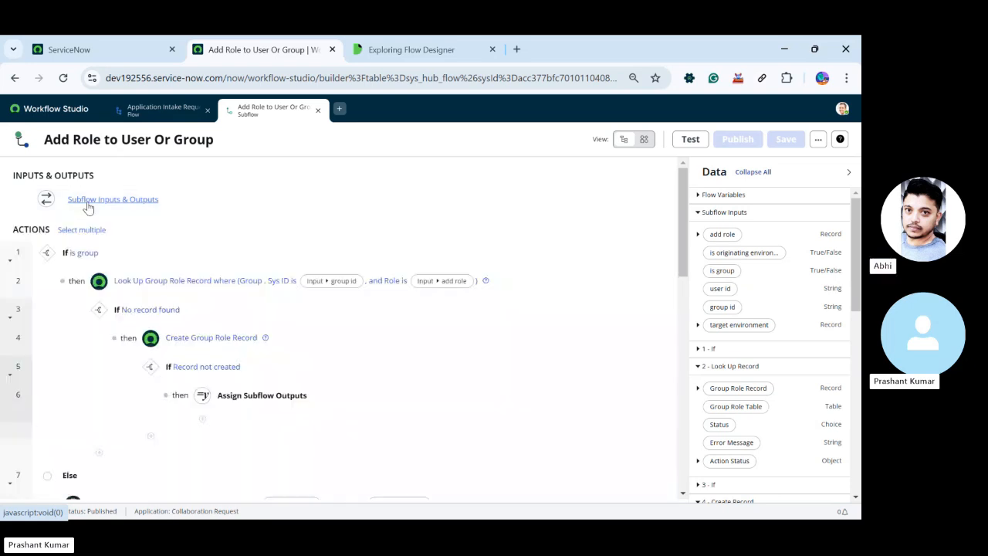
click(157, 111)
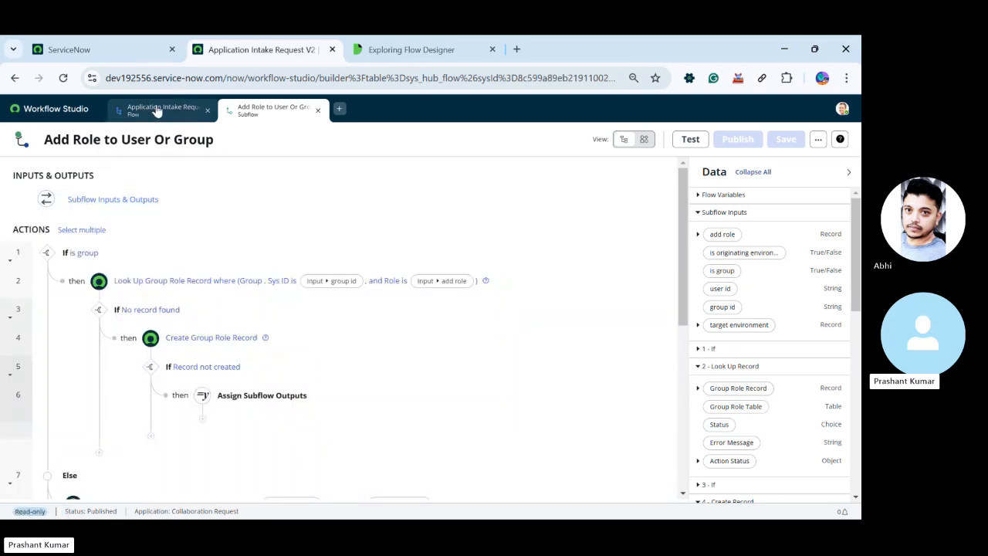
click(260, 112)
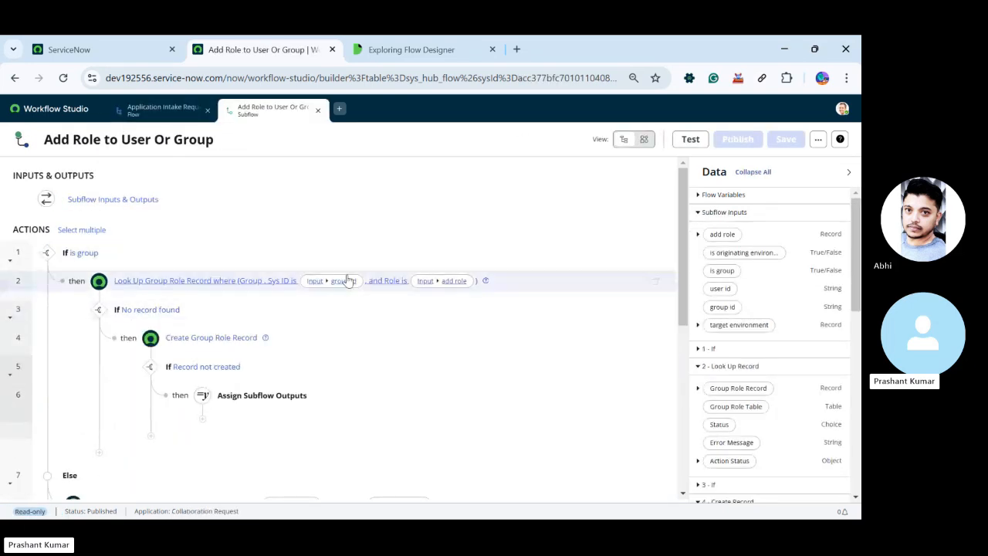
Expand the subflow's inputs and outputs again and review the whole subflow, from its inputs through its actions to the error handler
click(127, 202)
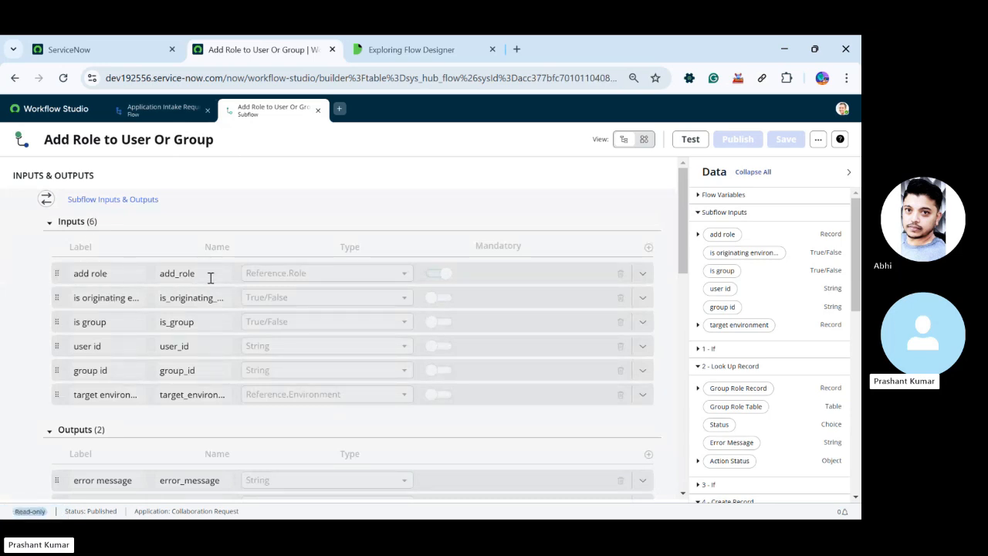
scroll(209, 277, down, 1)
scroll(282, 275, up, 1)
scroll(177, 246, down, 5)
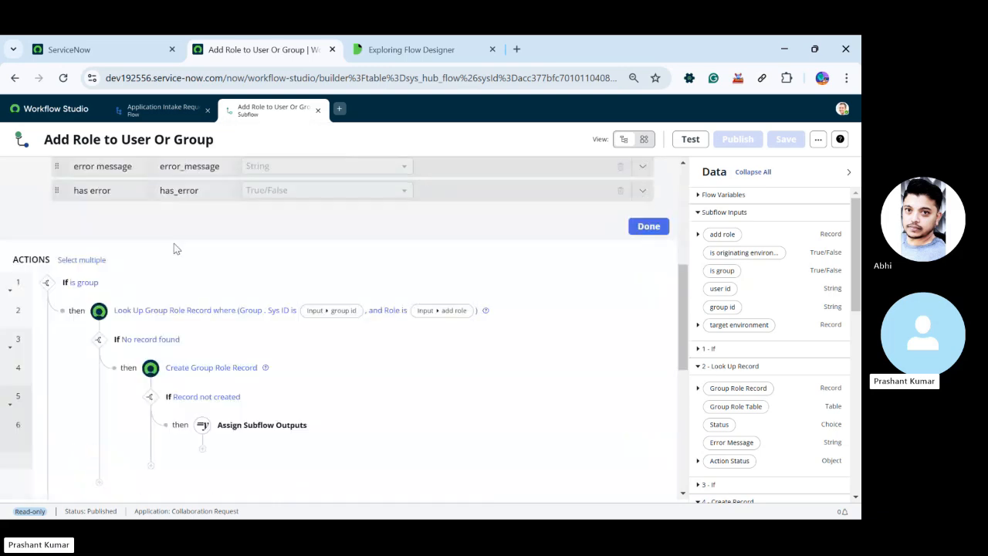
scroll(235, 296, up, 1)
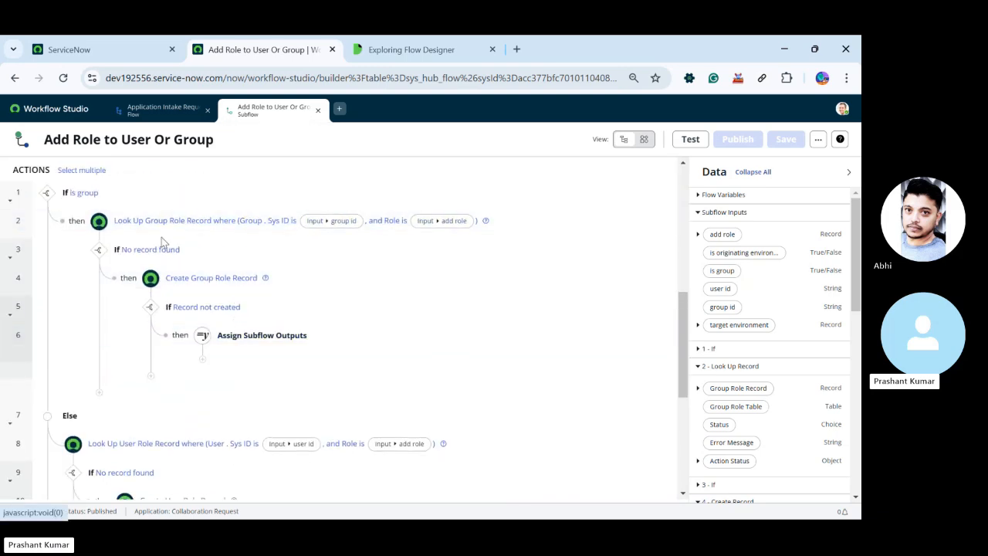
scroll(386, 347, down, 4)
scroll(313, 335, up, 9)
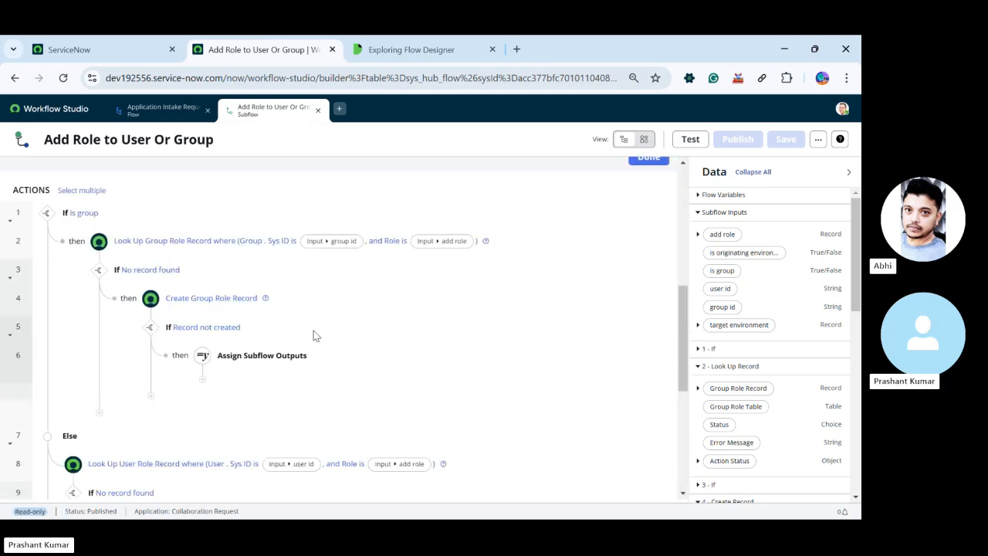
scroll(260, 311, down, 4)
scroll(263, 313, down, 5)
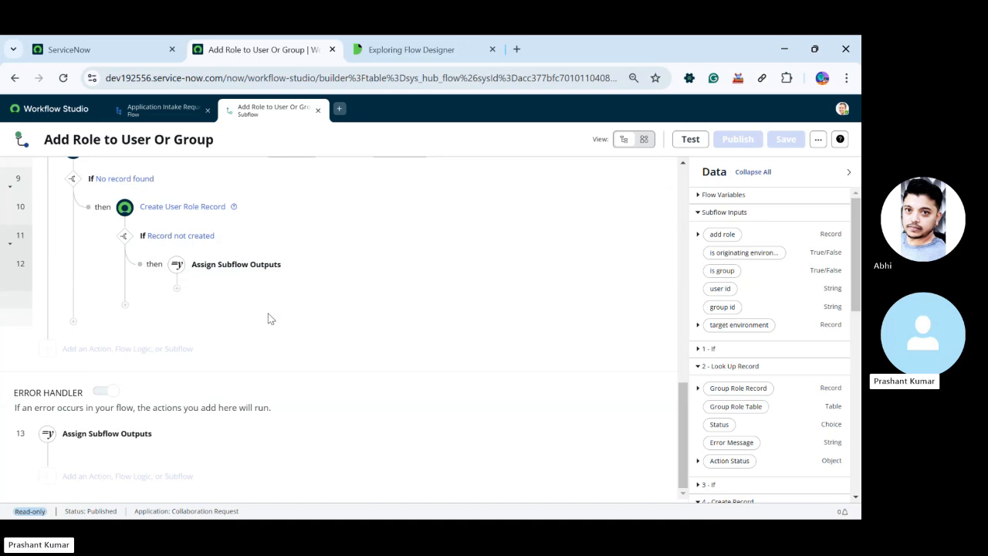
Close the subflow, review the actions of Application Intake Request V2, and close that flow to return to the Flows list
click(317, 112)
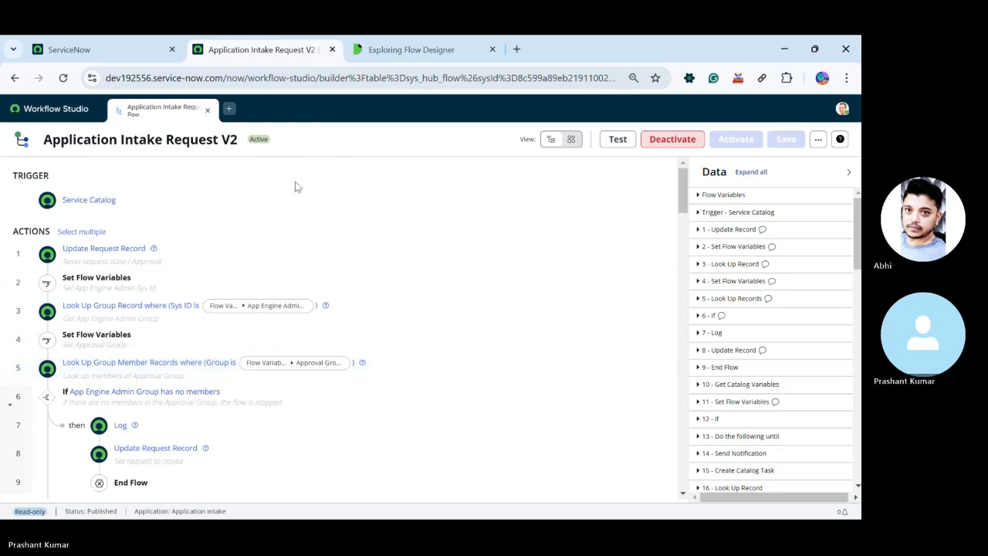
scroll(250, 360, down, 10)
scroll(271, 345, down, 20)
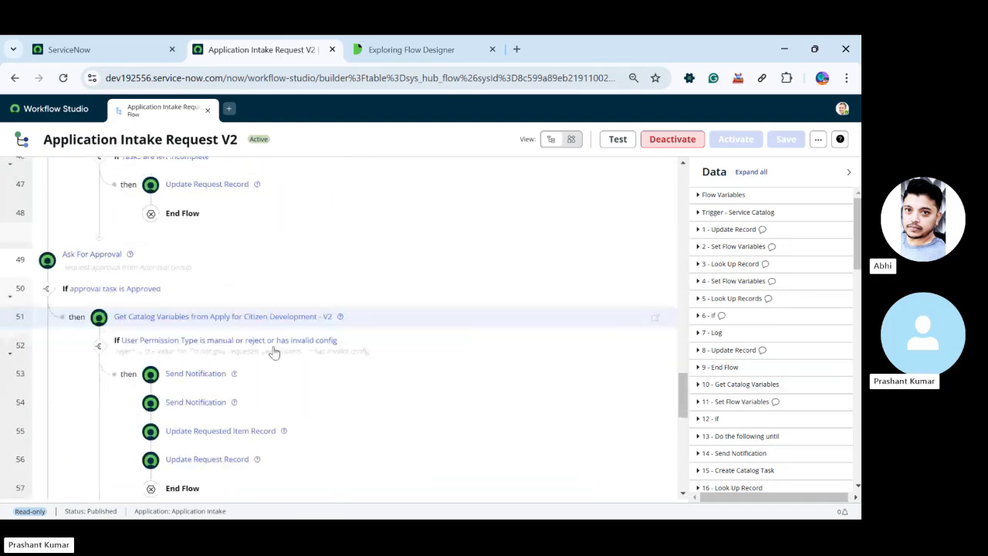
scroll(273, 353, down, 2)
scroll(271, 359, up, 15)
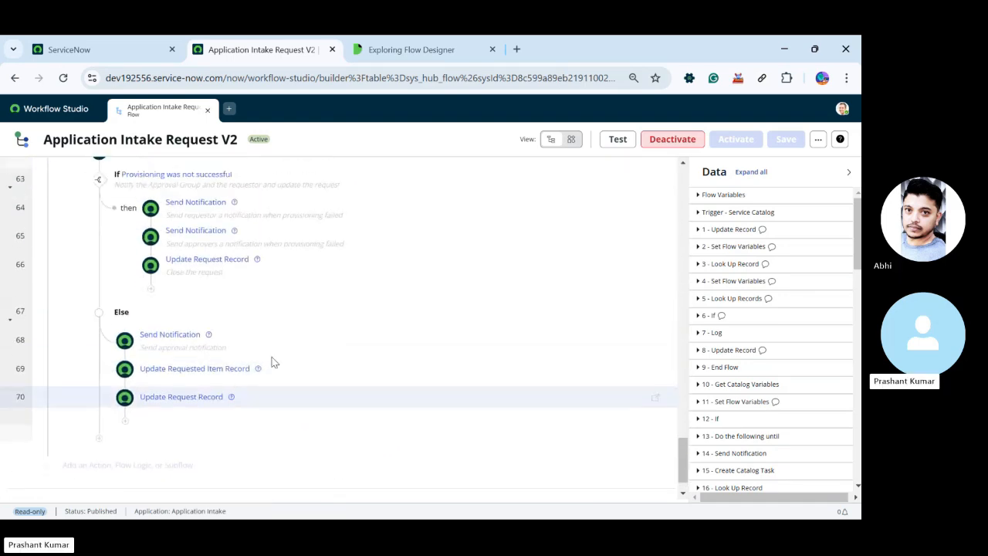
scroll(272, 363, up, 3)
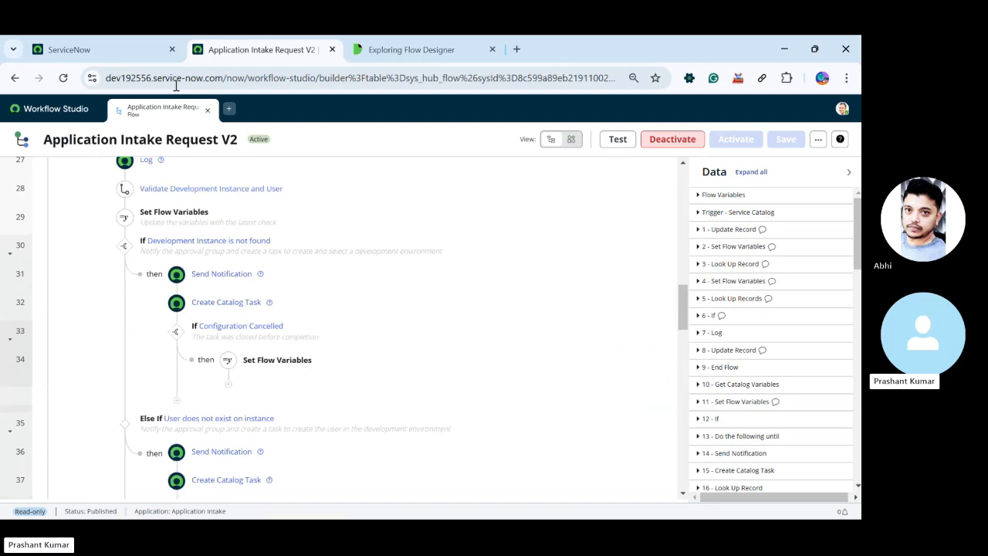
click(206, 114)
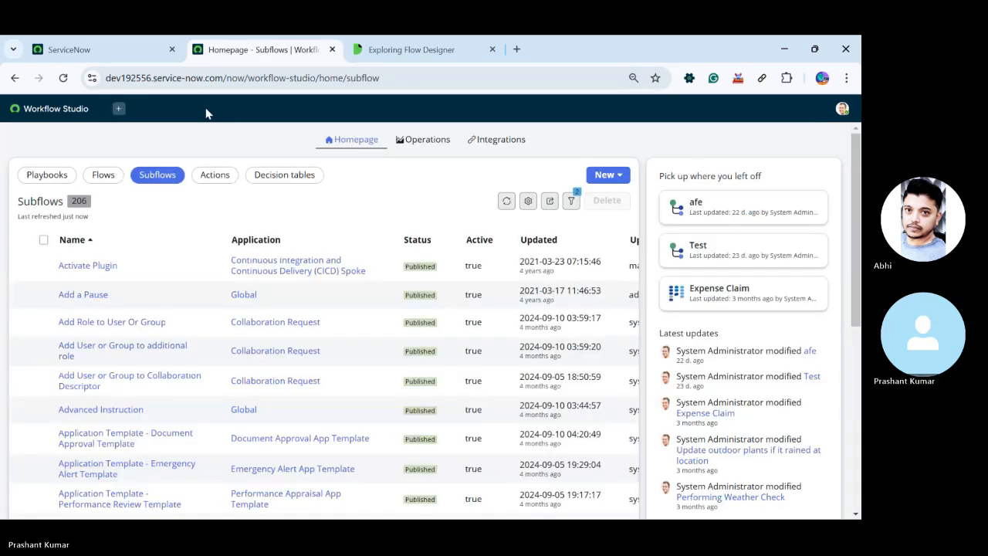
click(104, 175)
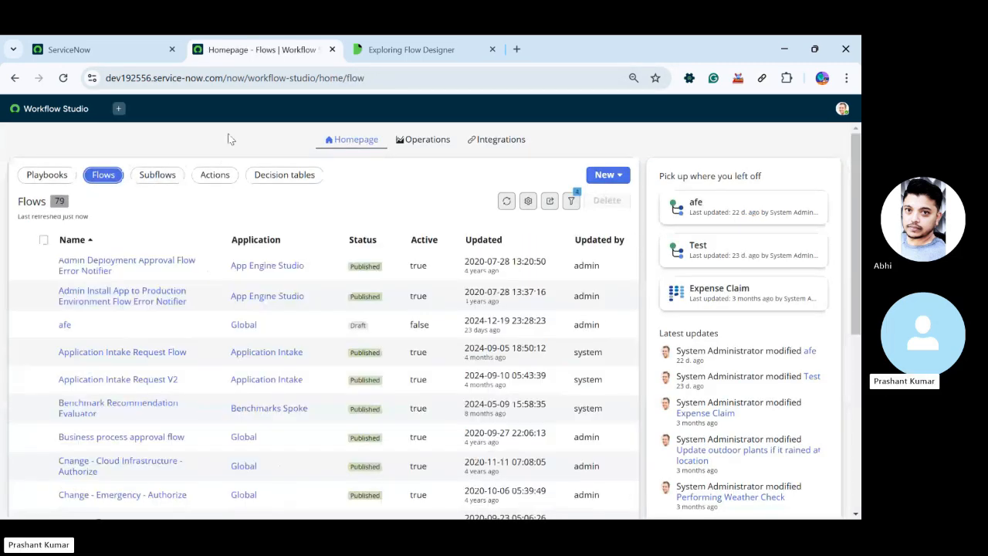
Switch to the main ServiceNow instance, find the Maintain Items module with "maintain items", and open the catalog items list
click(104, 51)
drag(87, 138, 1, 135)
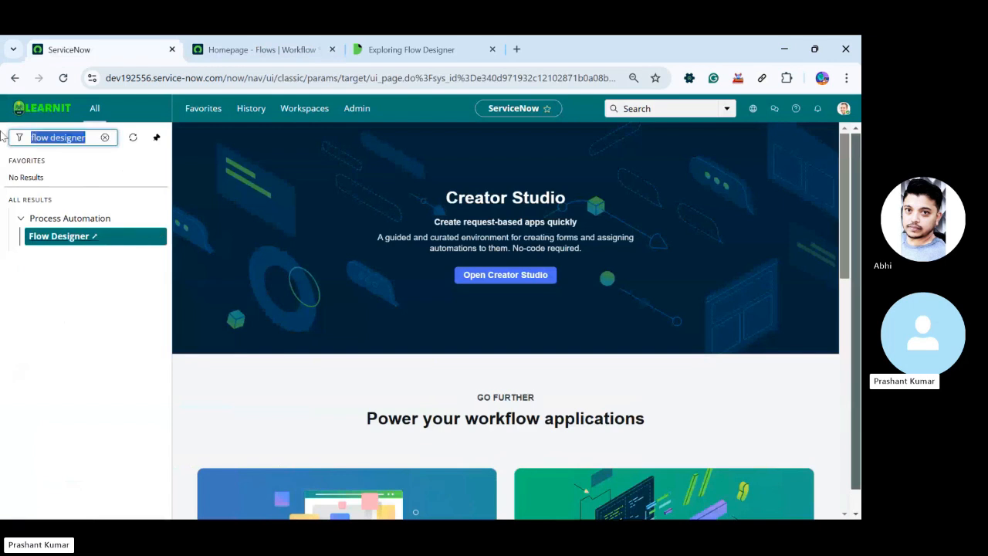
text(maintain)
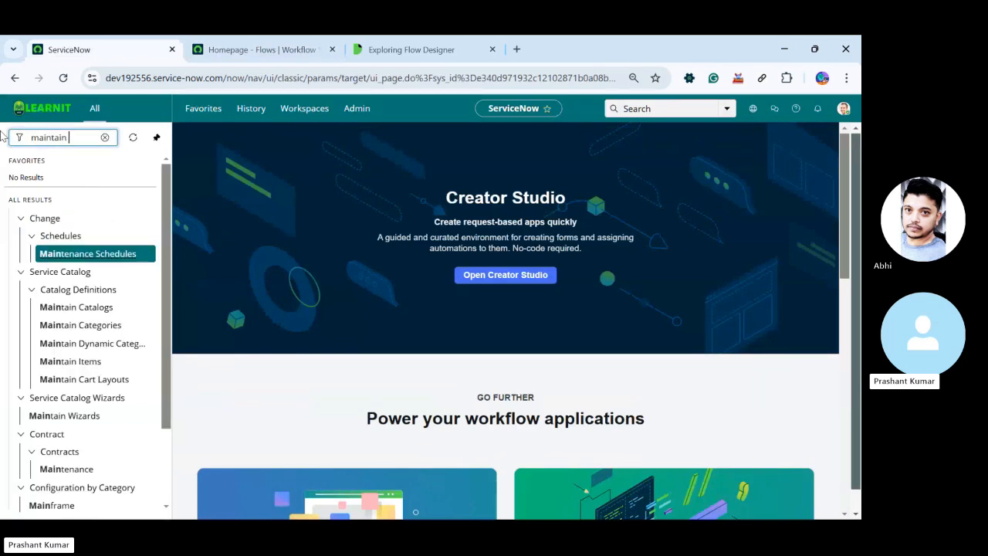
text( items)
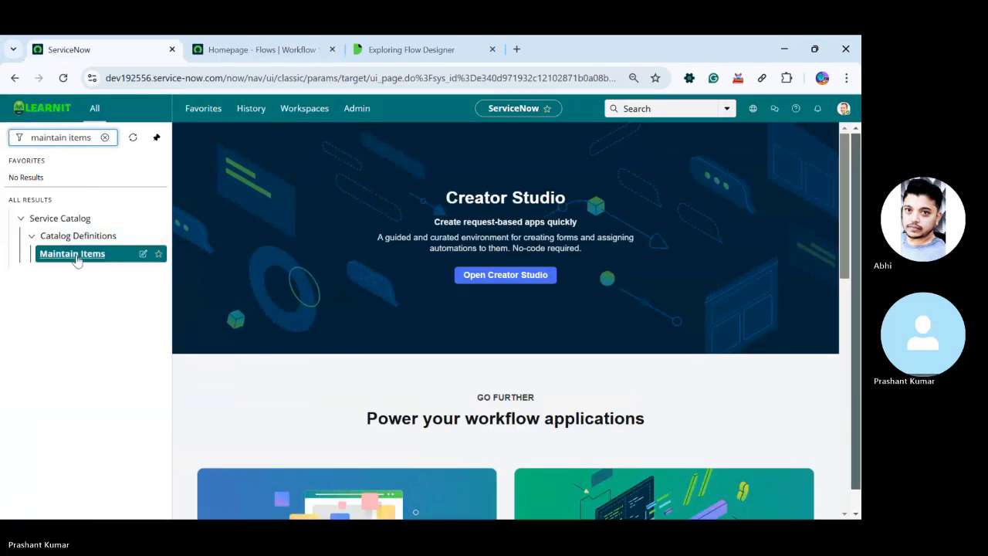
click(76, 257)
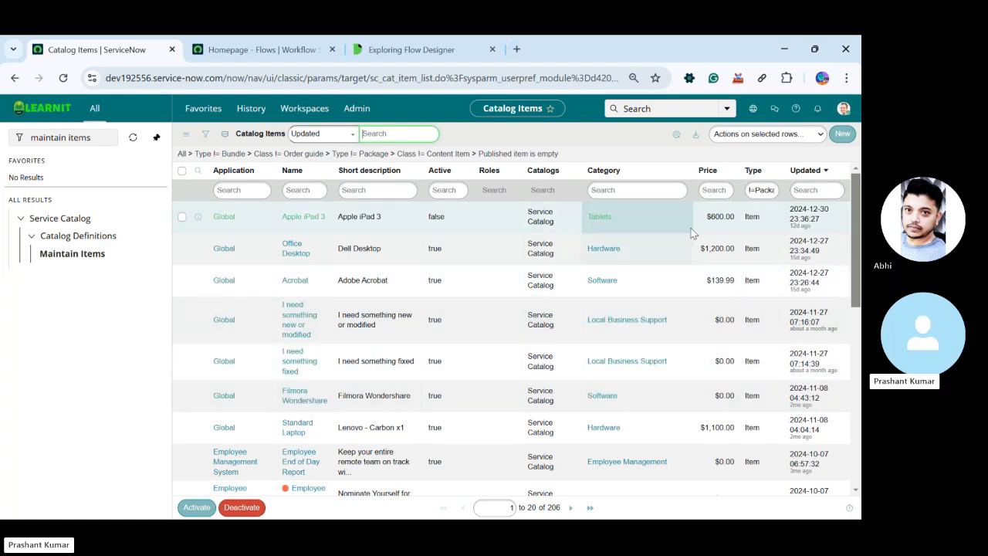
Look over the catalog items list, preview the Office Desktop item, and open its record
scroll(633, 340, down, 3)
scroll(662, 328, up, 3)
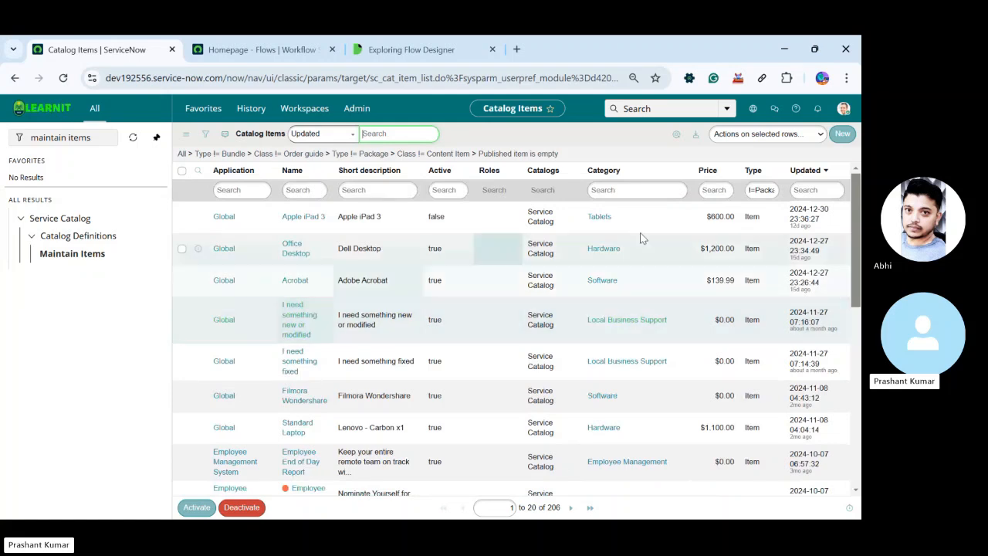
click(199, 250)
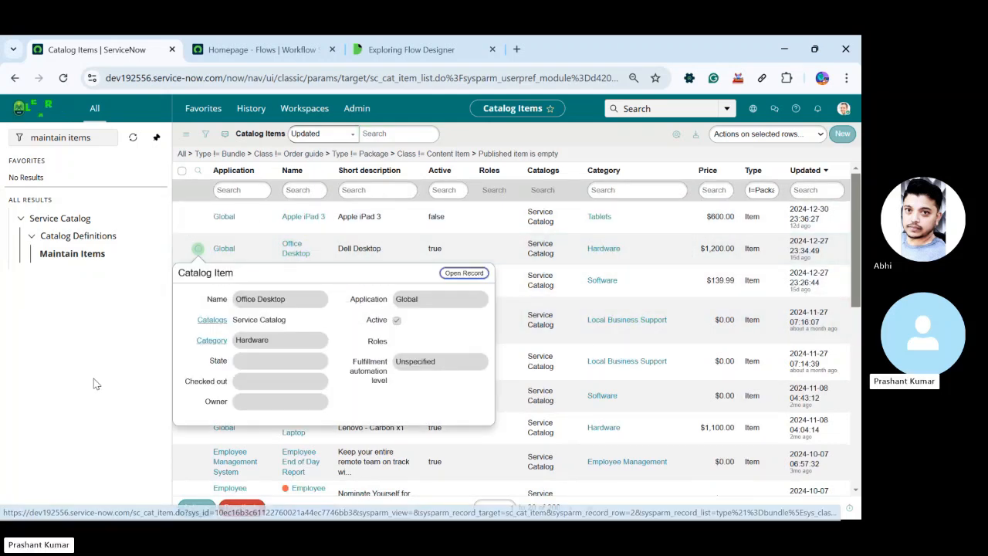
click(295, 257)
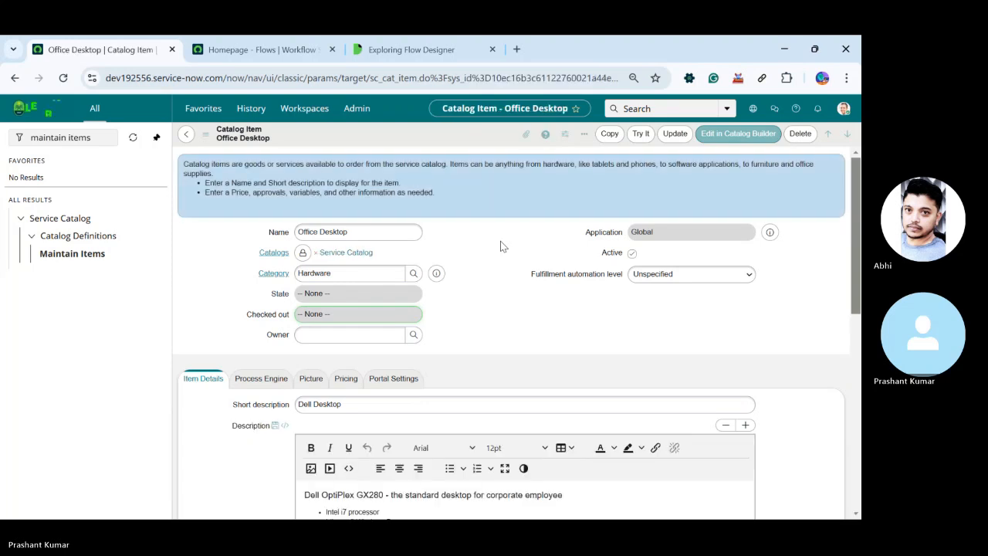
Show the Office Desktop item's Process Engine settings and highlight the workflow assigned to it
scroll(502, 245, down, 4)
scroll(434, 274, up, 4)
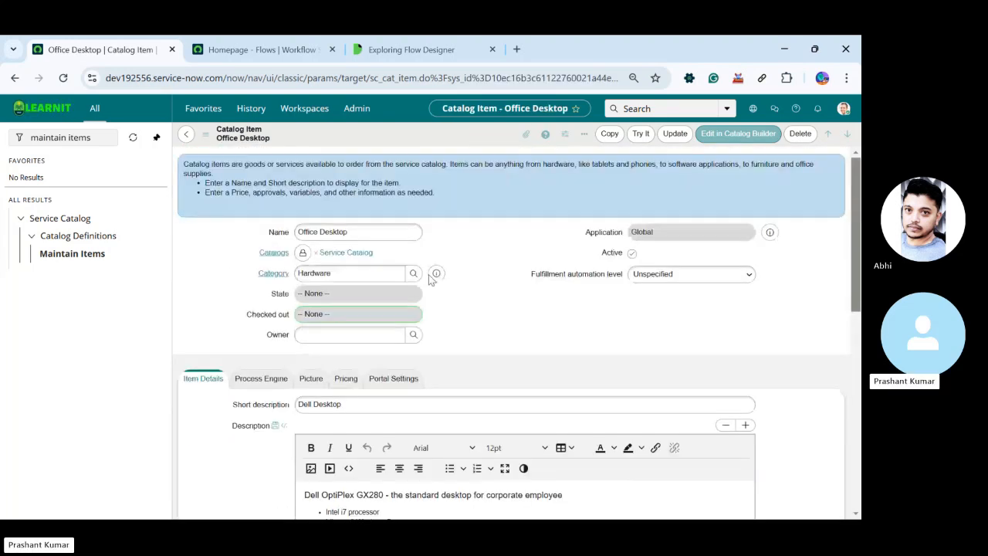
click(268, 379)
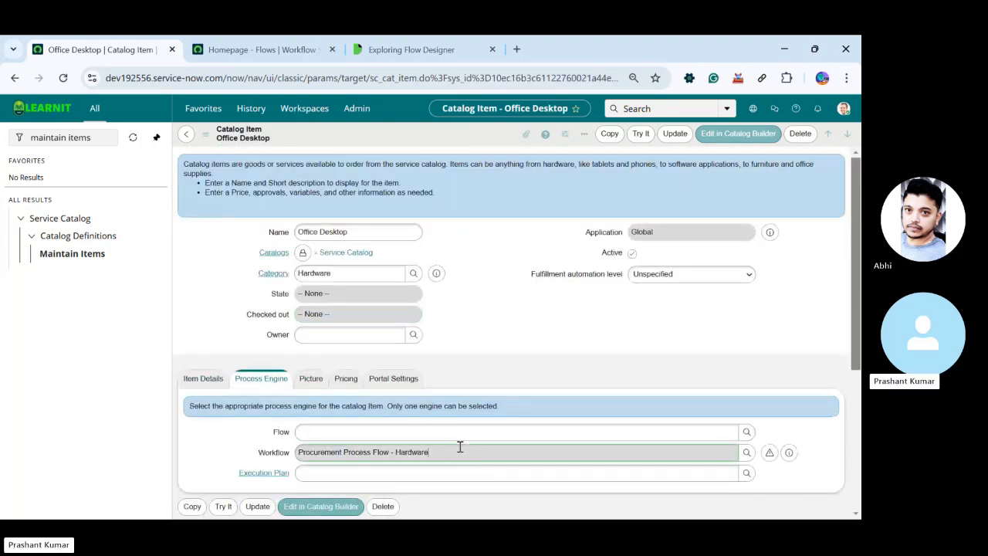
drag(460, 447, 258, 450)
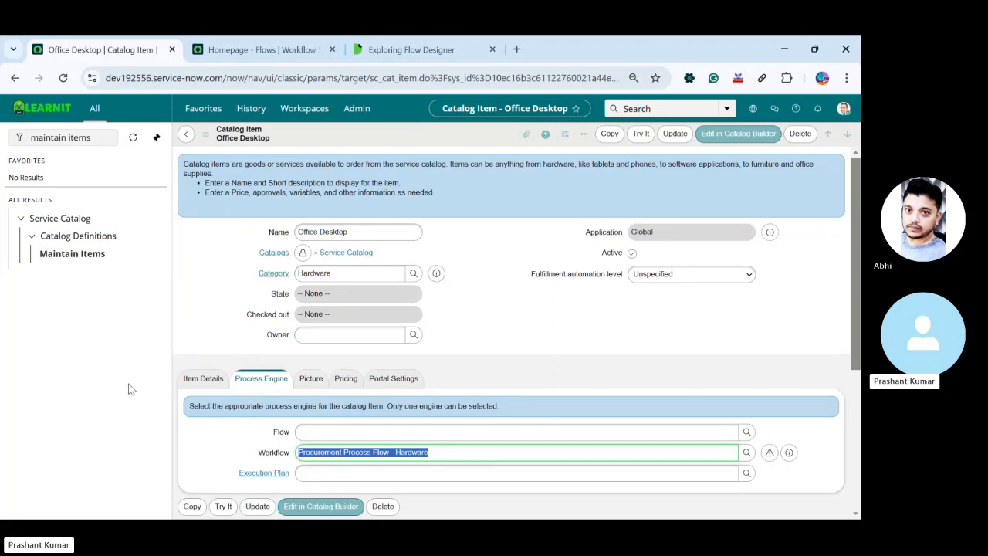
Return to the catalog items list and start a new catalog item named "Request a Software"
click(185, 134)
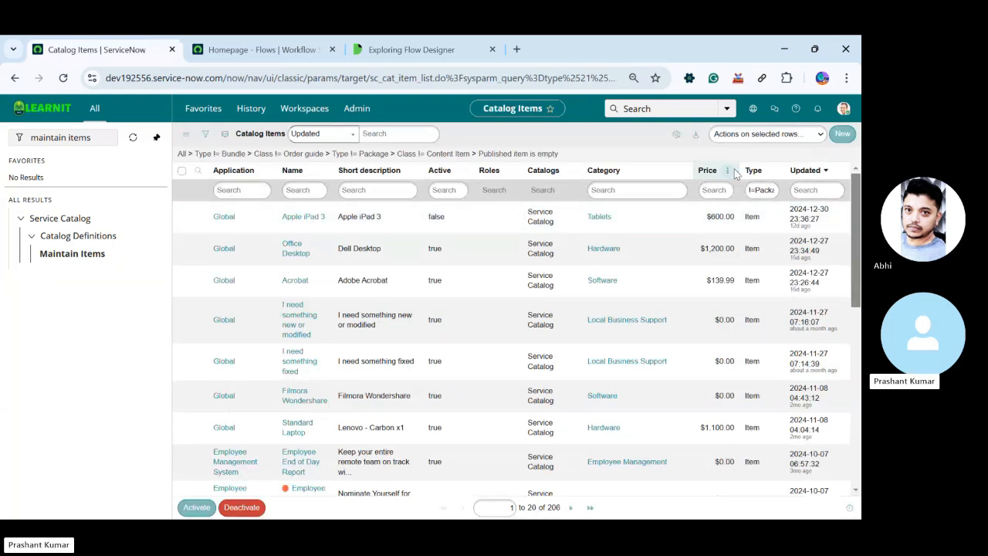
click(286, 342)
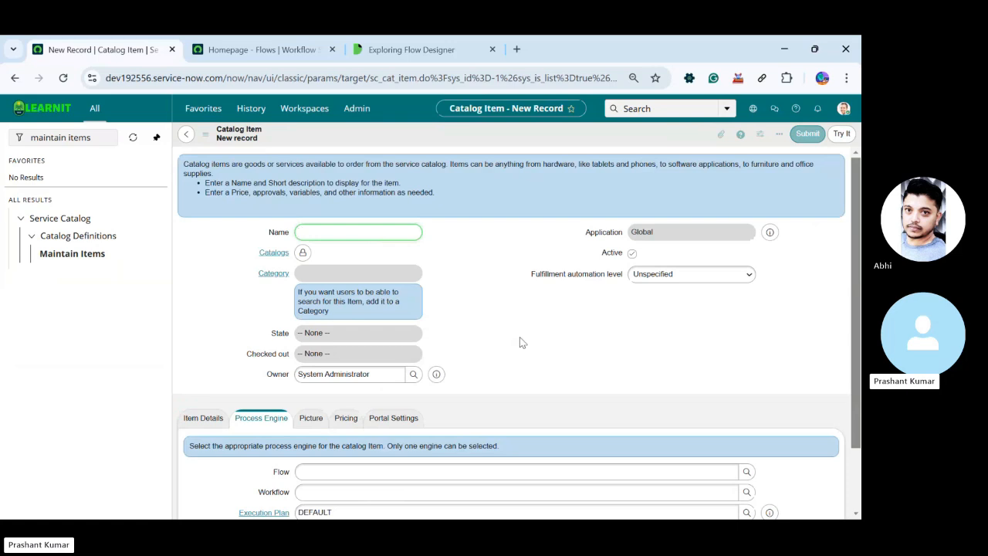
text(Request)
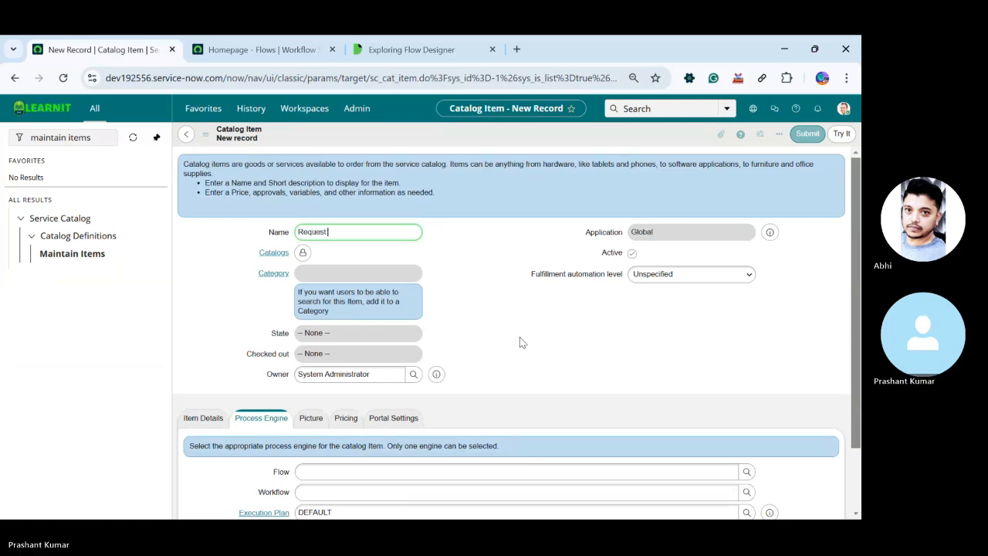
text( a sc)
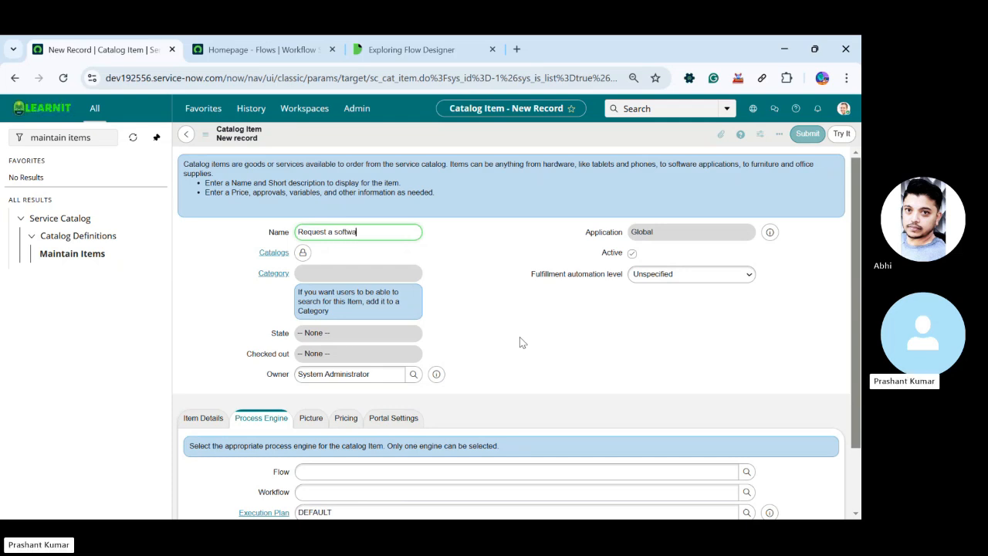
key(Left)
key(Left)
key(Left)
key(Left)
key(Left)
key(Left)
Add Service Catalog as the new item's catalog and lock in the selection
click(305, 258)
text(ser)
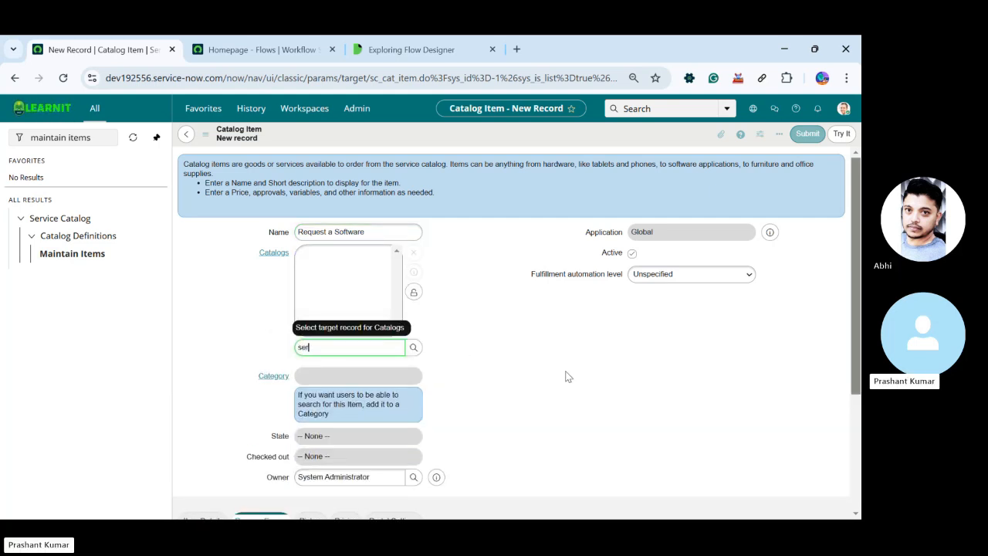
text(v)
click(344, 369)
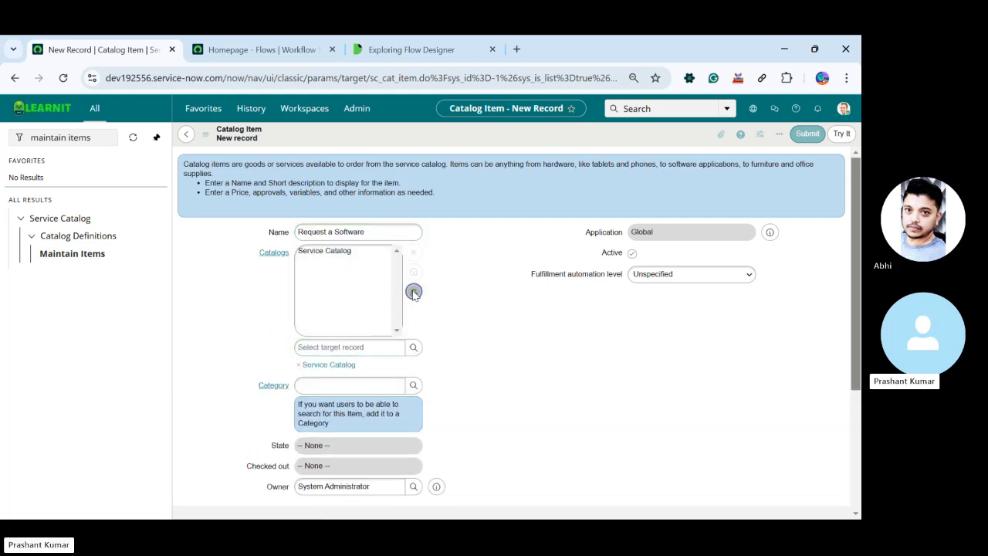
click(414, 292)
Set the item's category to Software and clear its owner
click(318, 274)
text(s)
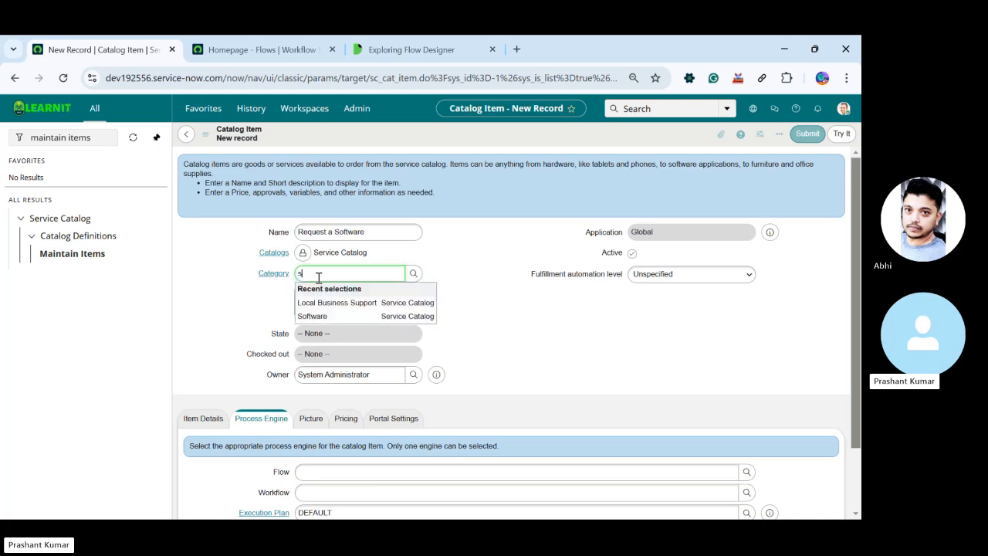
text(oft)
click(340, 301)
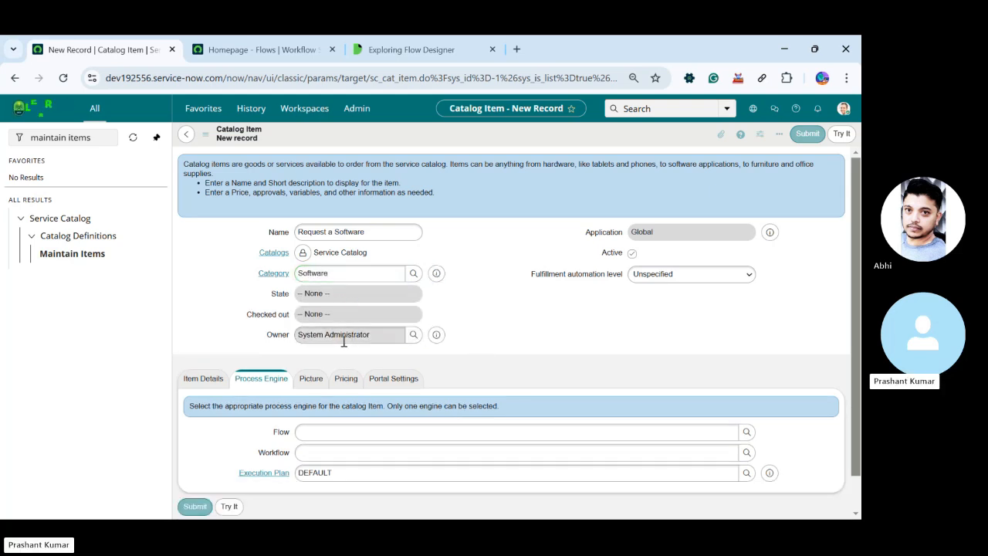
triple_click(382, 332)
key(BackSpace)
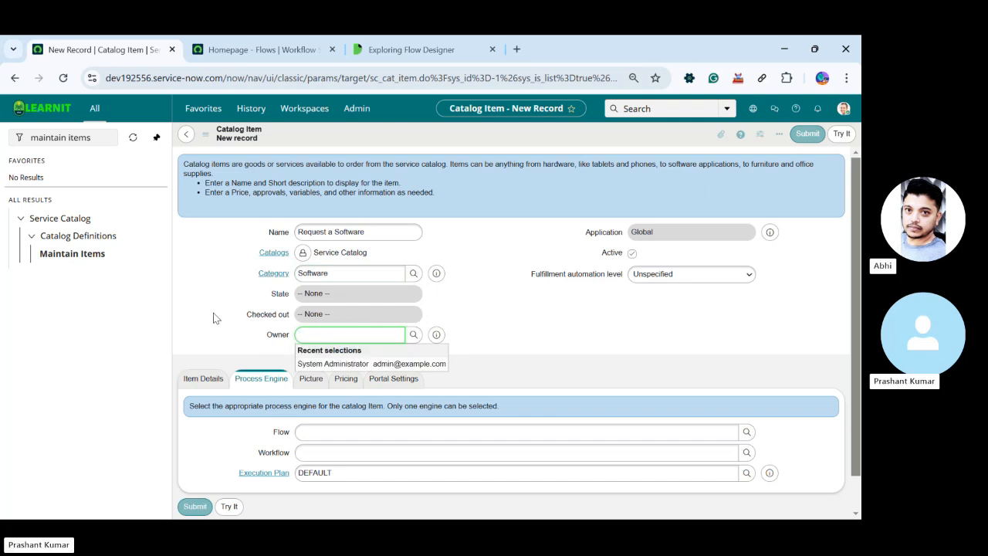
Reuse the item name "Request a Software" as the short description in the item details and save the record without leaving it
click(203, 378)
scroll(380, 335, down, 2)
scroll(380, 334, up, 2)
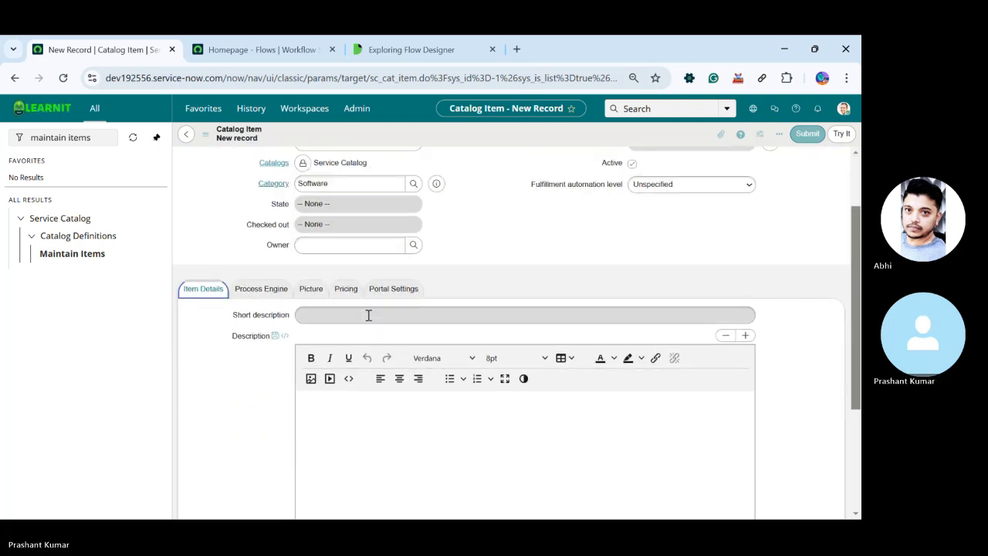
triple_click(373, 224)
key(ctrl+c)
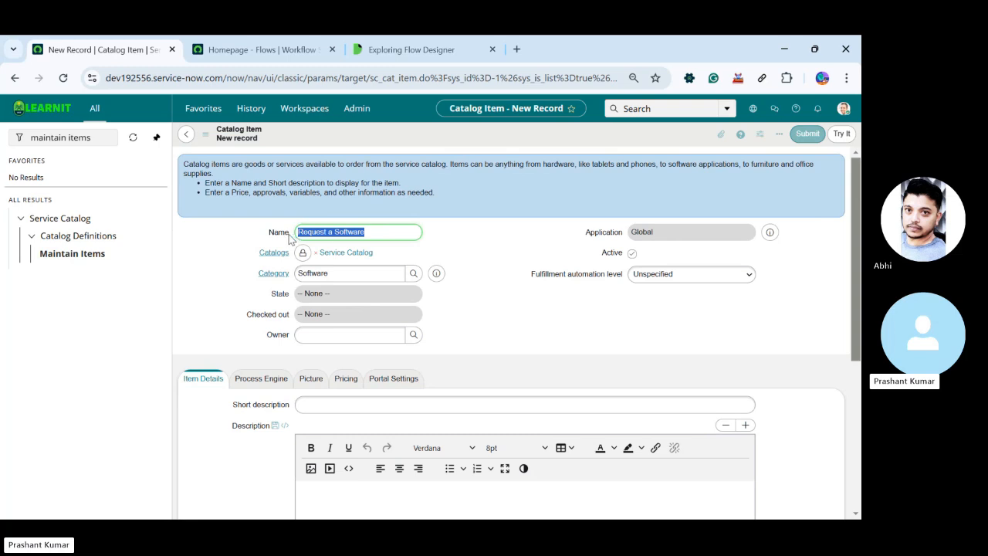
click(337, 406)
key(ctrl+v)
scroll(338, 408, down, 4)
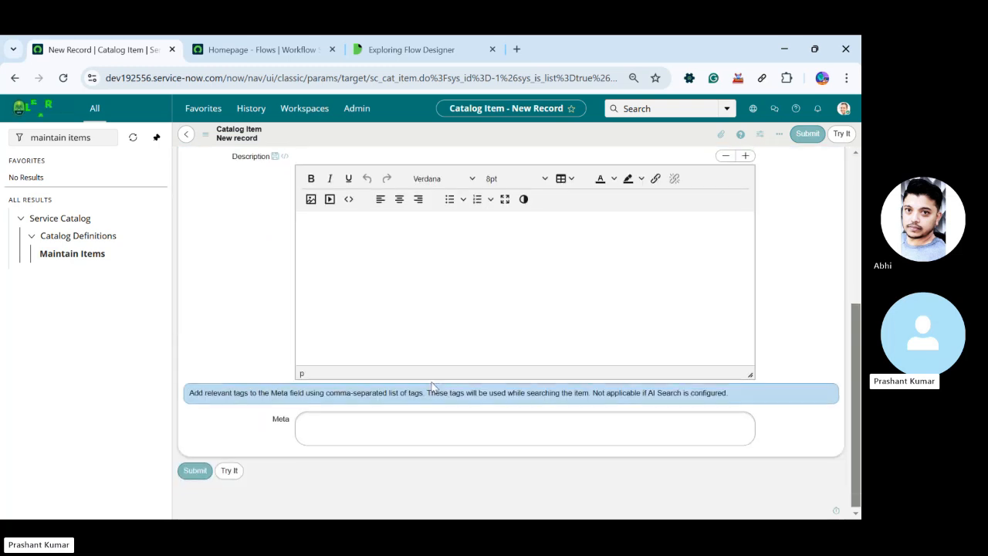
scroll(442, 257, up, 4)
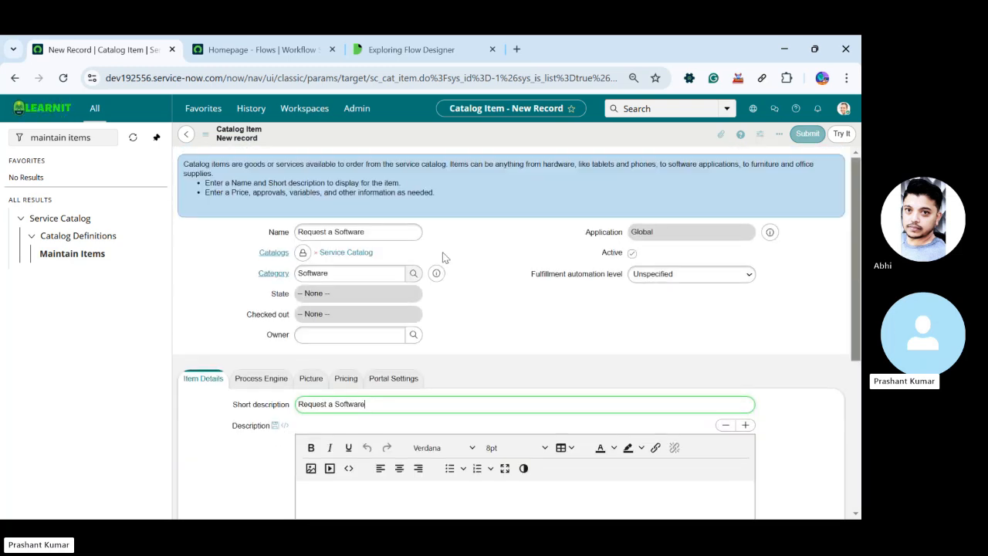
right_click(459, 129)
click(474, 139)
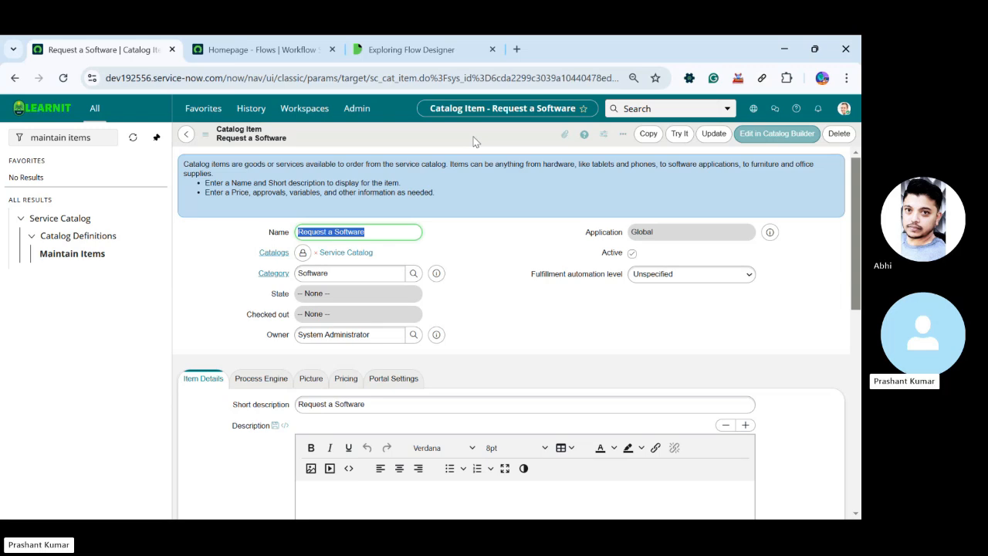
Start a new variable for the Request a Software item with order 100 and type Reference
scroll(474, 147, down, 10)
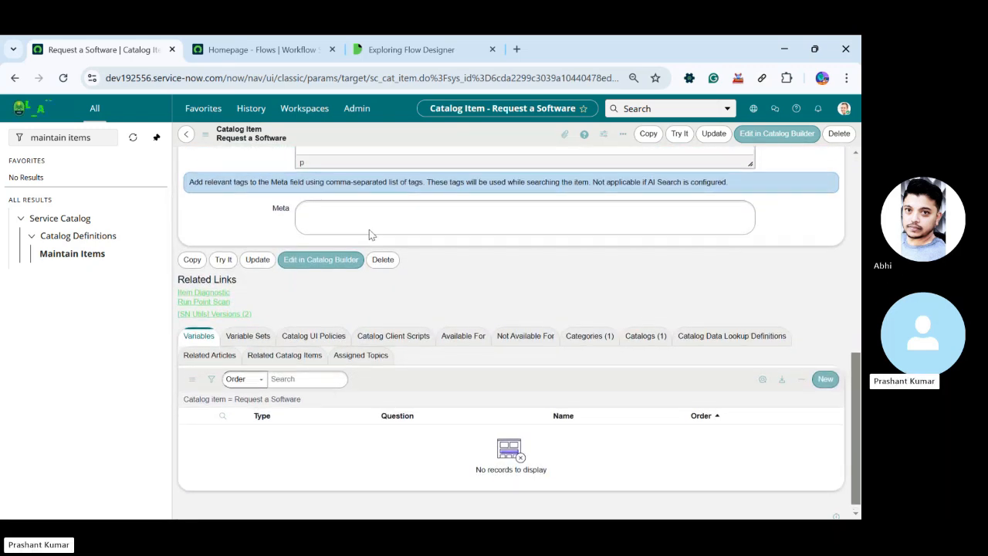
scroll(369, 235, up, 10)
scroll(278, 340, down, 10)
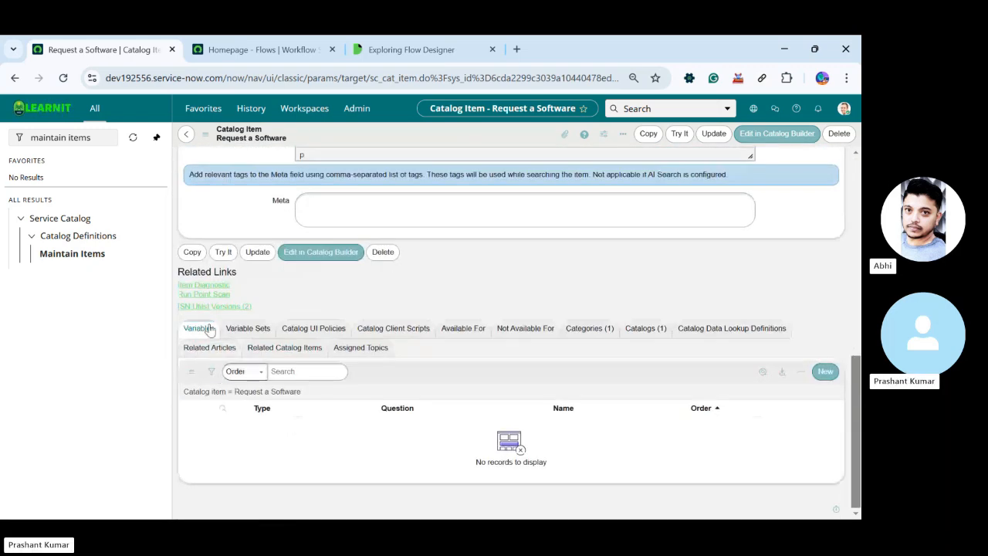
click(826, 373)
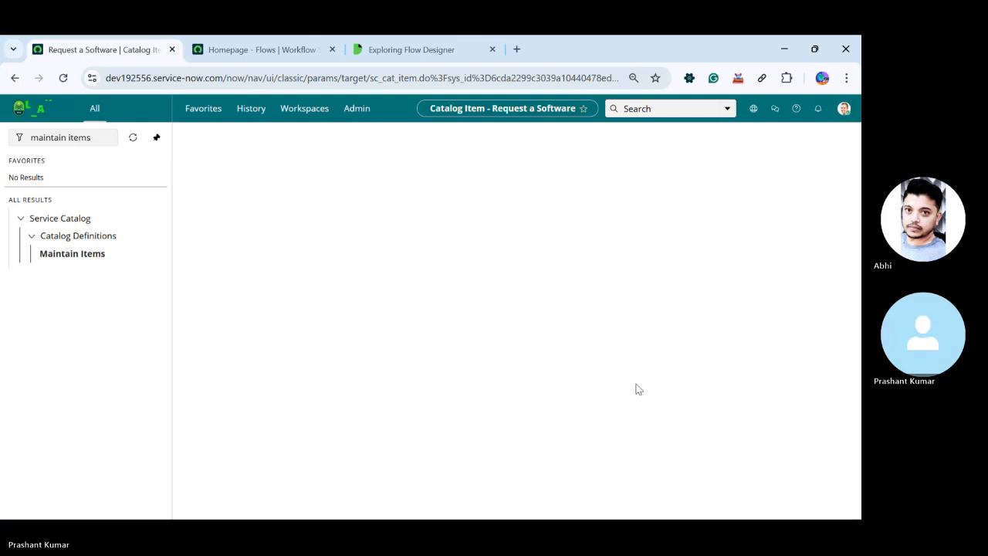
click(324, 323)
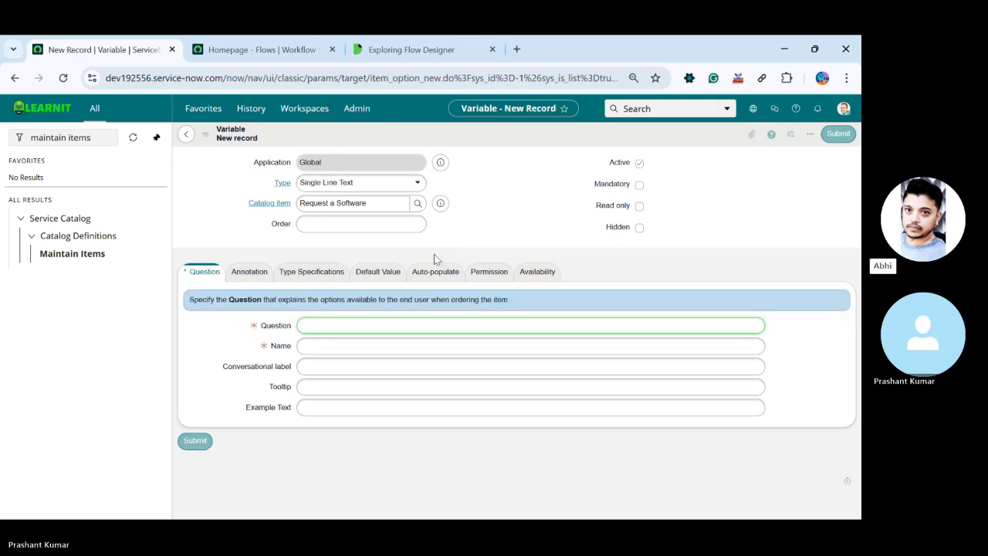
click(379, 225)
text(100)
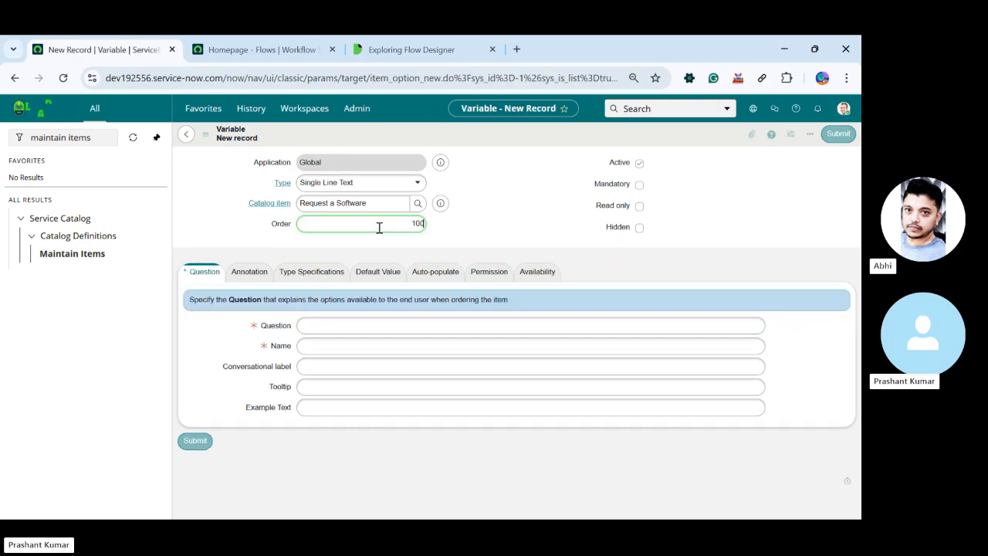
click(399, 183)
text(re)
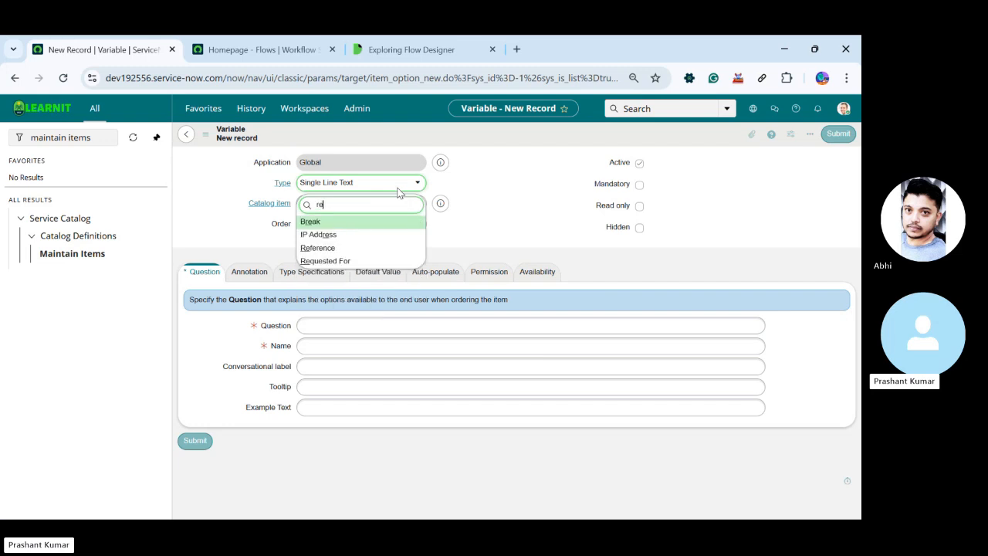
text(f)
key(Return)
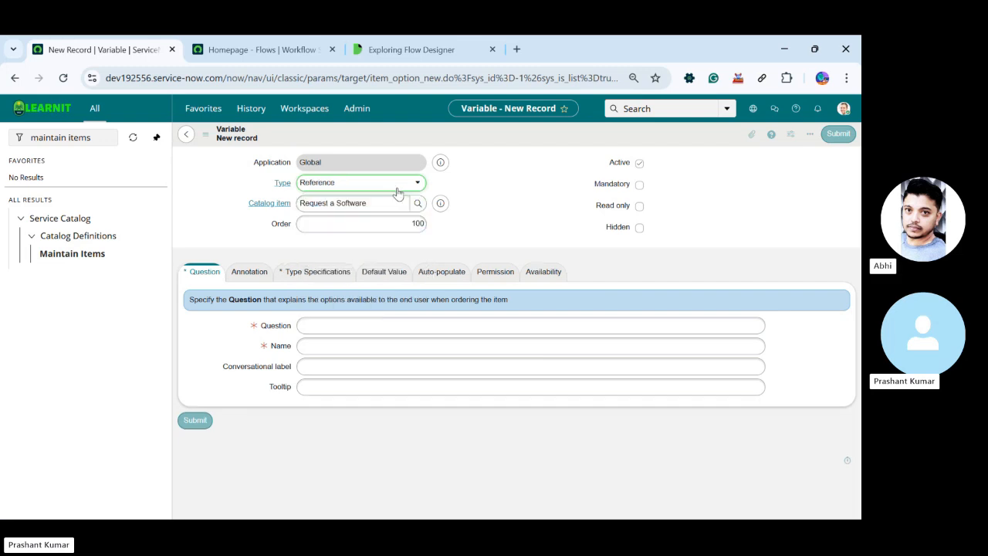
Enter "Requested For" as the variable's question and let the name fill in from it
click(323, 330)
text(Reque)
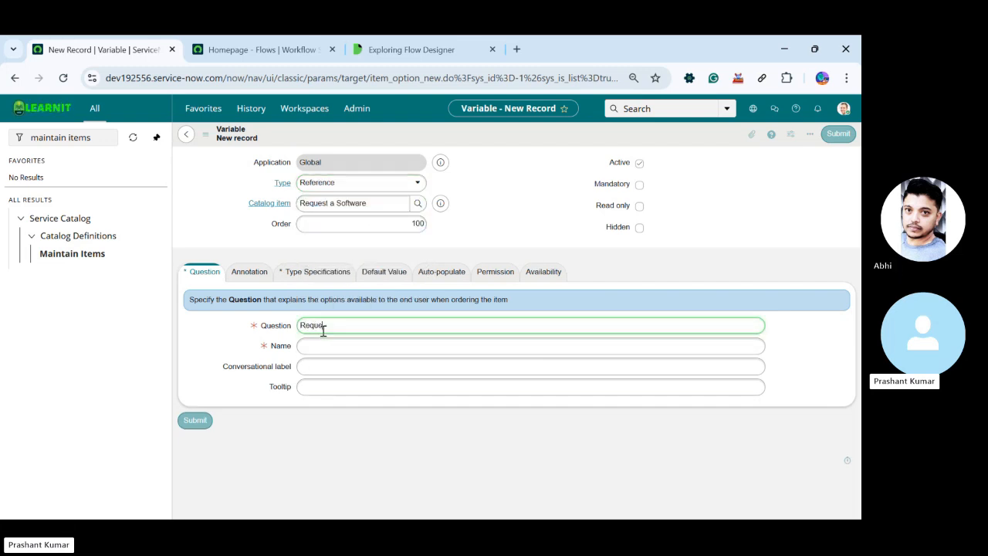
text(sted For)
key(Tab)
Make the variable reference the User [sys_user] table in its type specifications and submit it
click(311, 273)
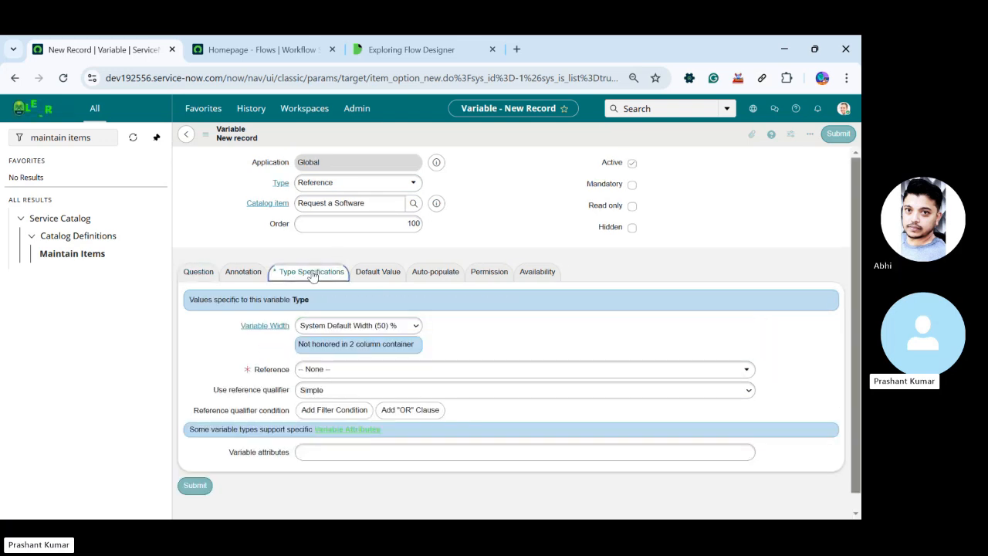
click(330, 372)
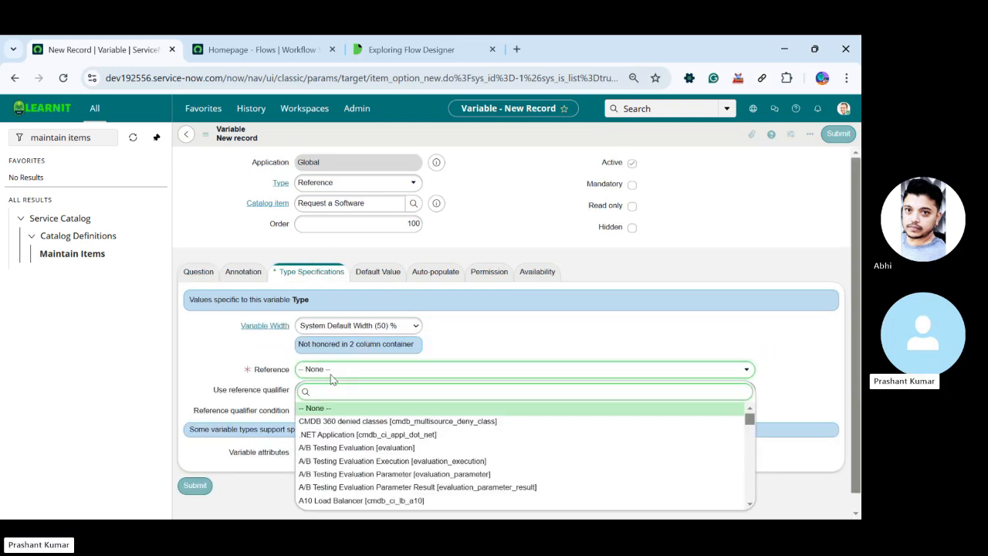
text(sys_user)
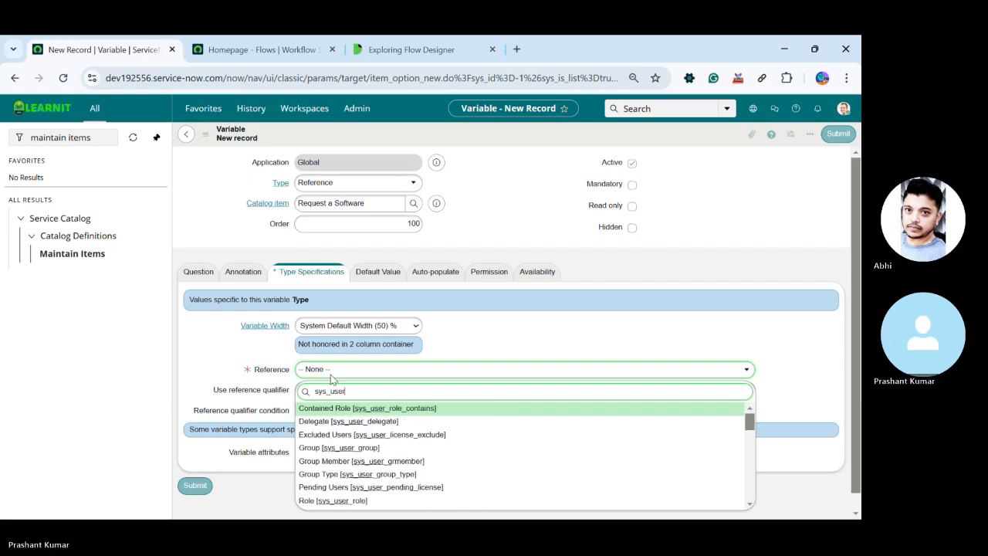
key(Down)
key(Down)
key(Down)
key(Down)
key(Down)
key(Down)
key(Down)
key(Down)
key(Down)
key(Down)
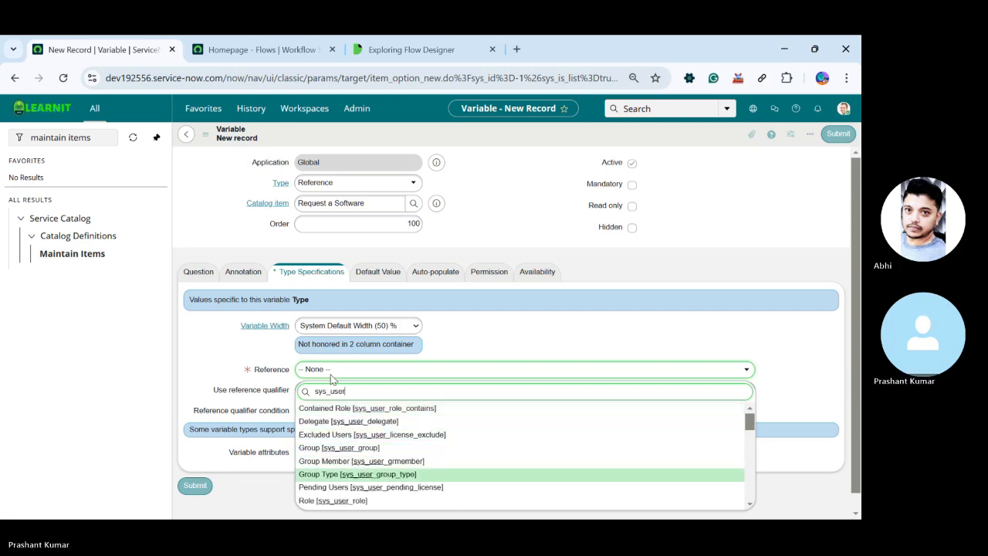
key(Down)
key(Down)
key(Down)
key(Down)
key(Down)
key(Down)
key(Down)
key(Down)
key(Down)
key(Down)
key(Down)
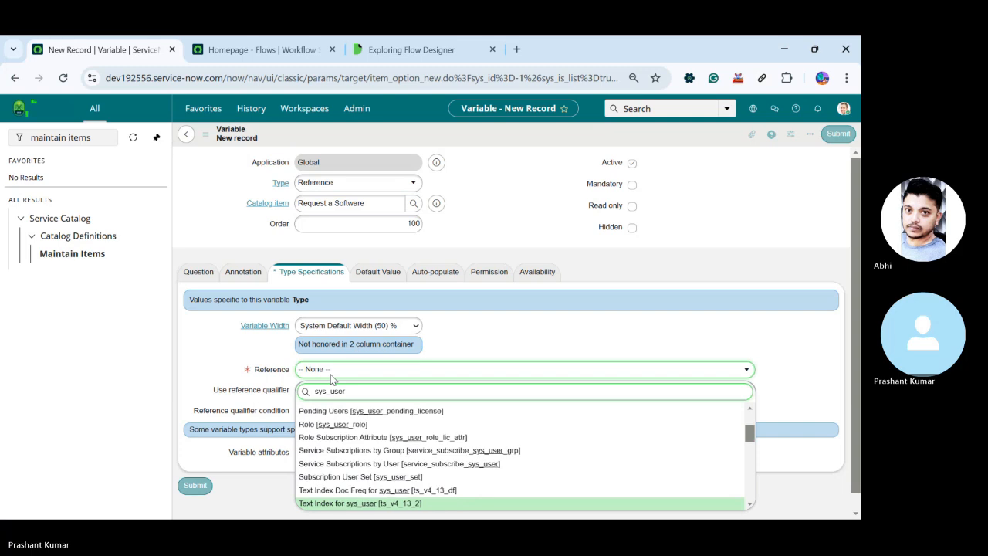
key(Down)
key(Down)
key(Down)
key(Down)
key(Down)
key(Down)
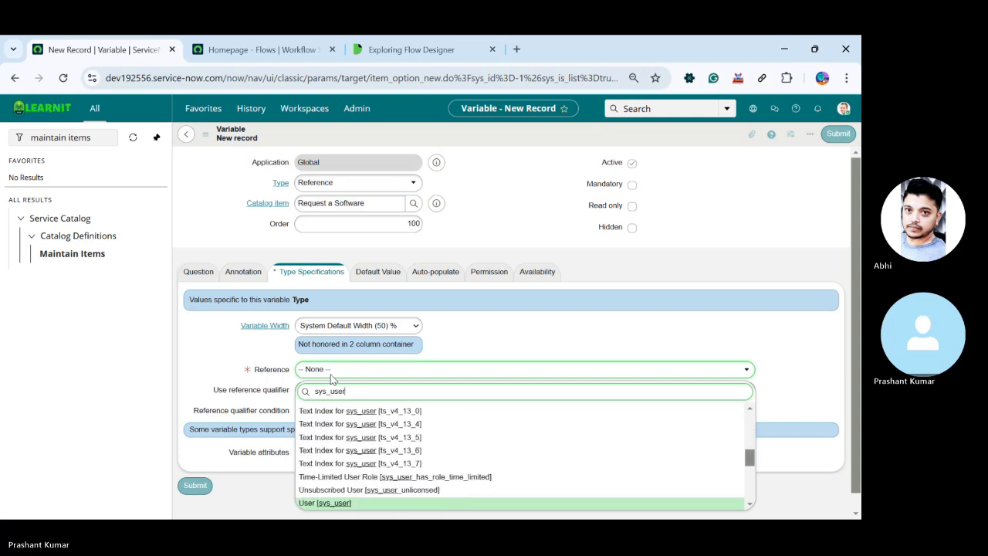
key(Up)
key(Return)
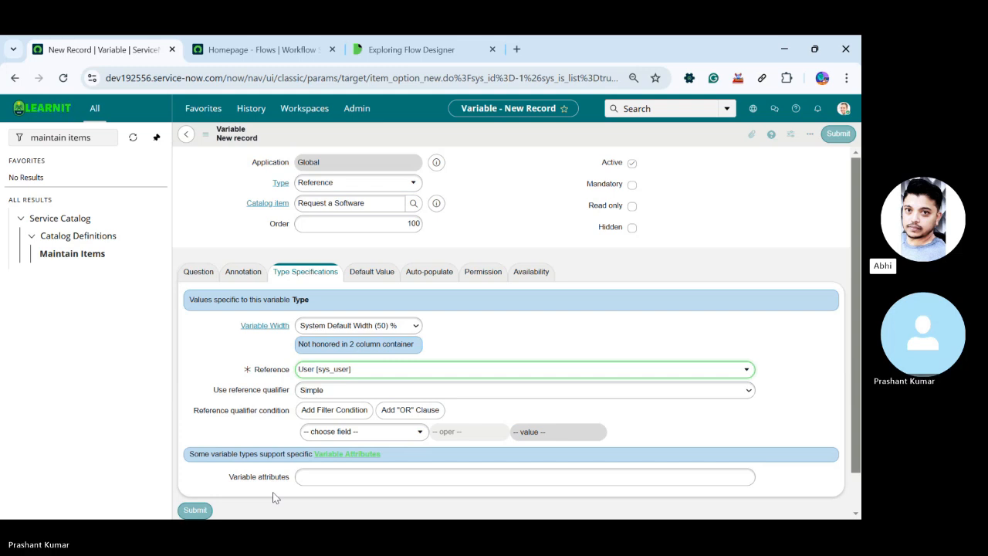
click(195, 510)
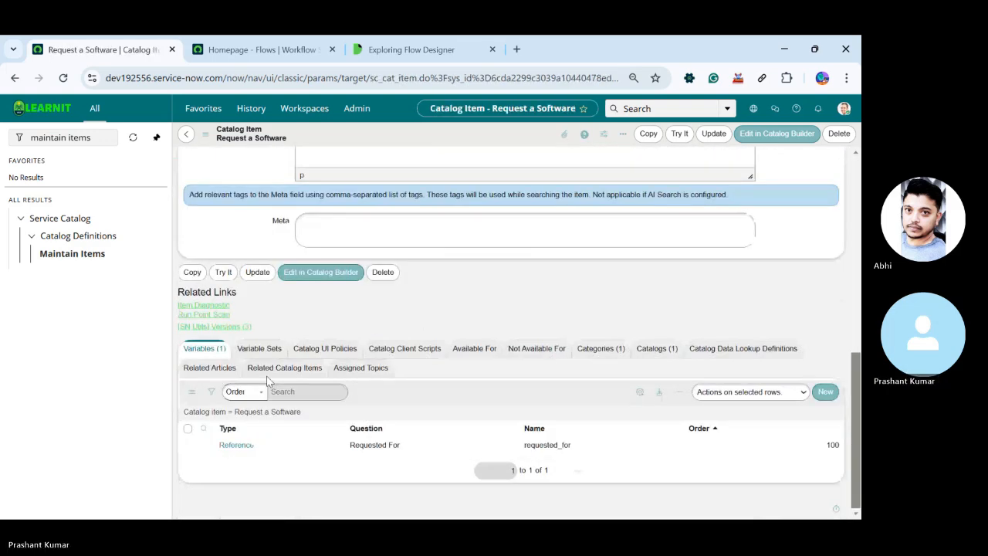
Start a second variable for the catalog item with the question "Software Name"
click(826, 393)
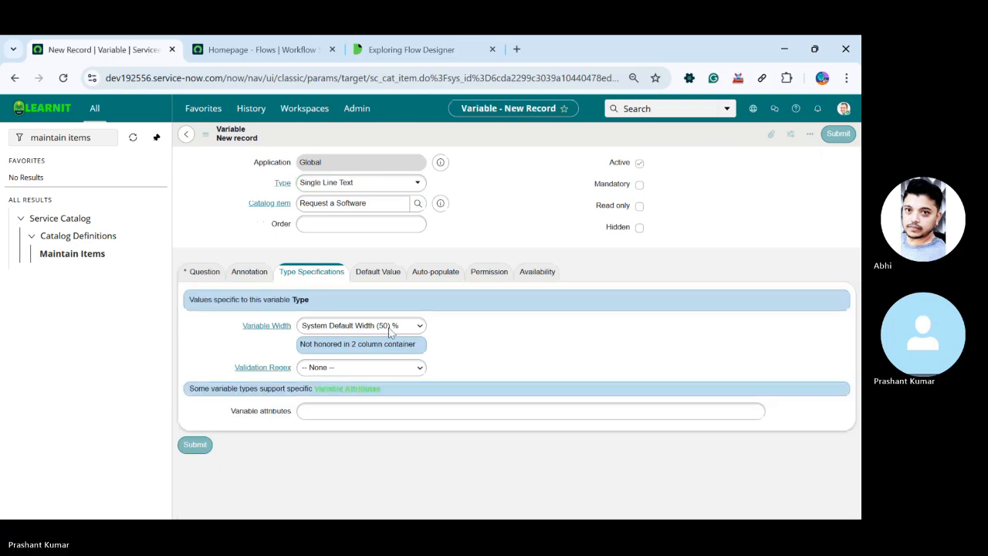
click(204, 270)
click(358, 325)
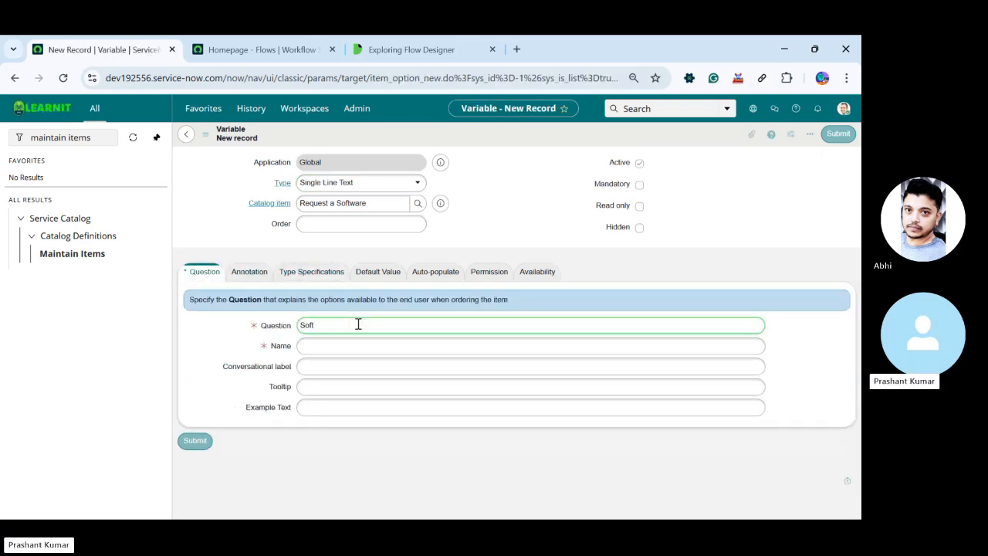
text(Software name)
key(BackSpace)
key(BackSpace)
key(BackSpace)
key(BackSpace)
key(BackSpace)
text(Name)
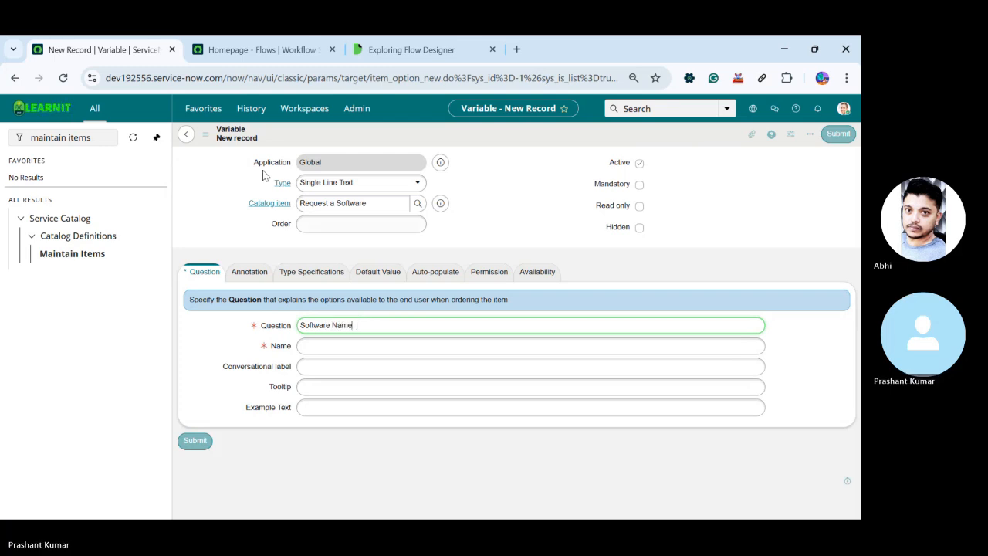
Set the Software Name variable's order to 200
click(401, 242)
click(402, 226)
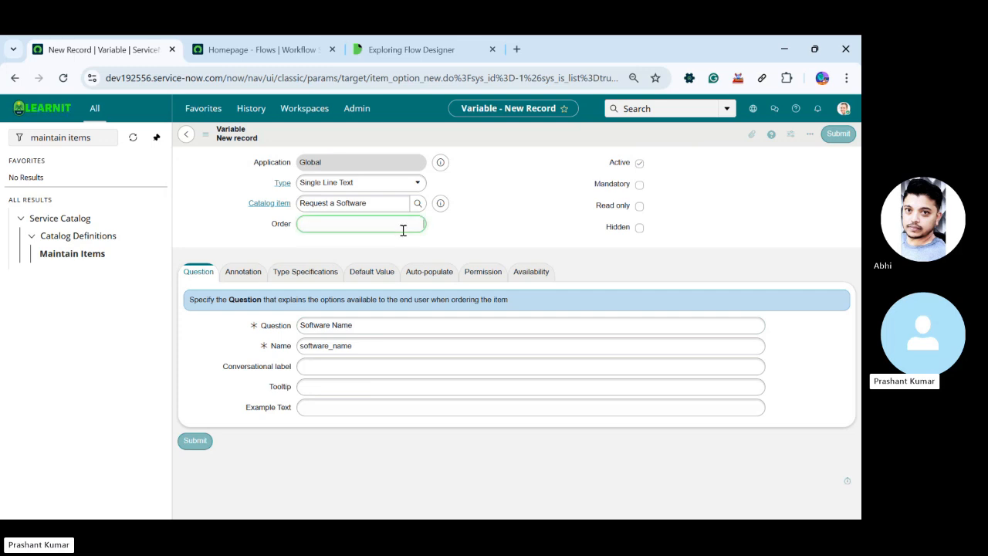
text(200)
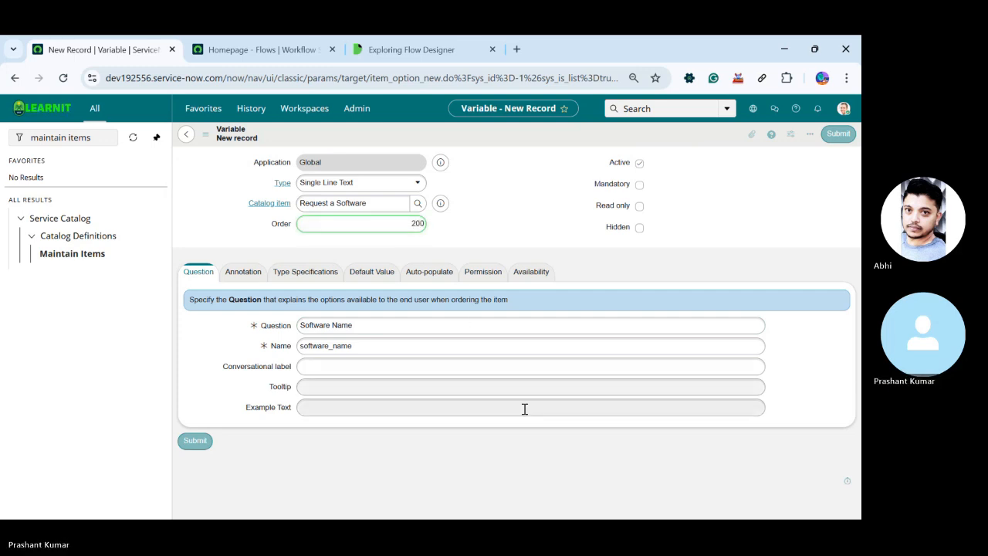
Set the Software Name variable's type to Select Box and submit the variable
click(355, 184)
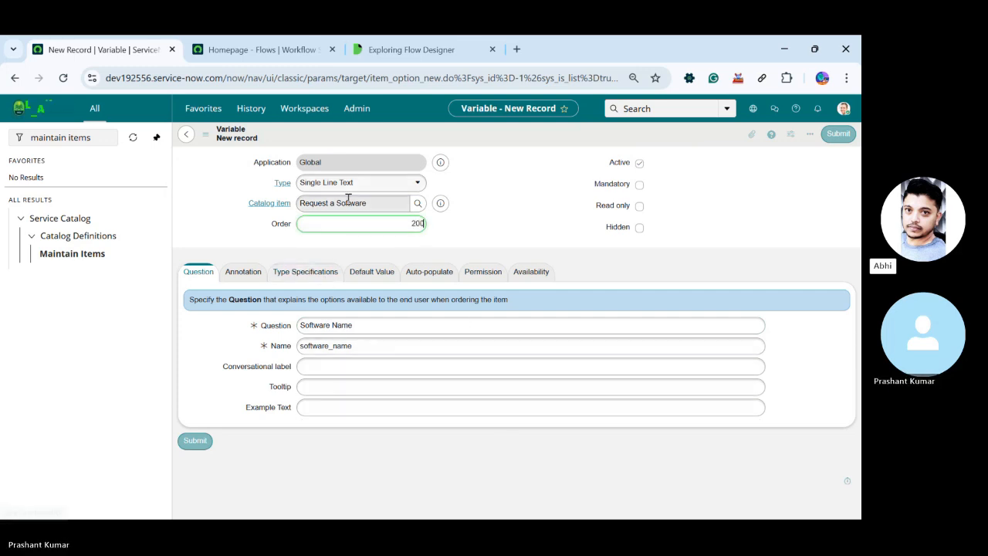
text(ch)
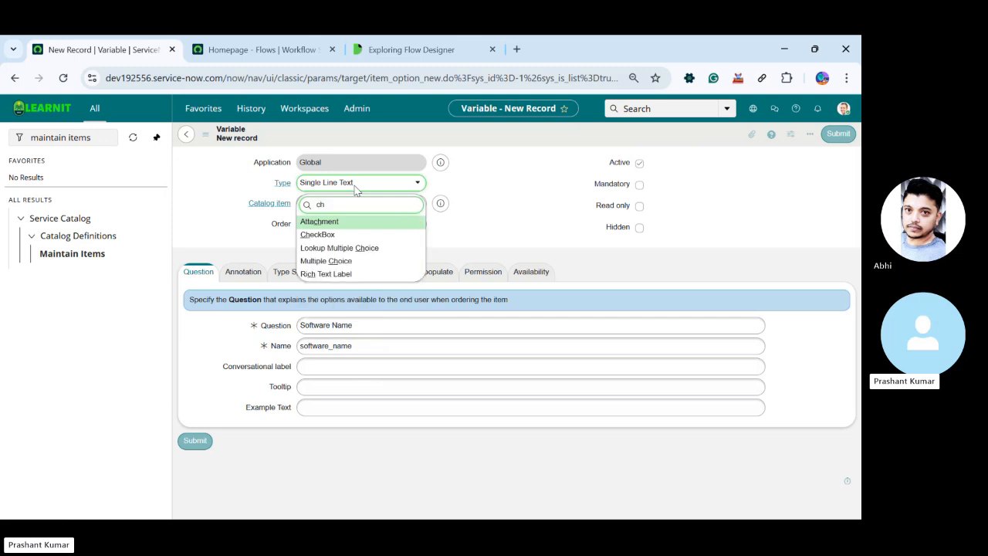
key(Down)
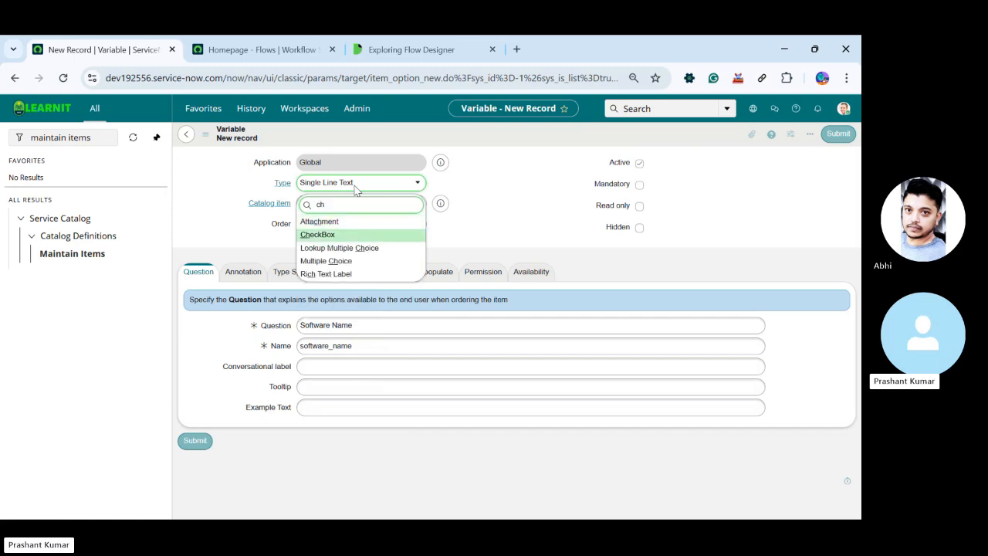
key(Down)
key(Down)
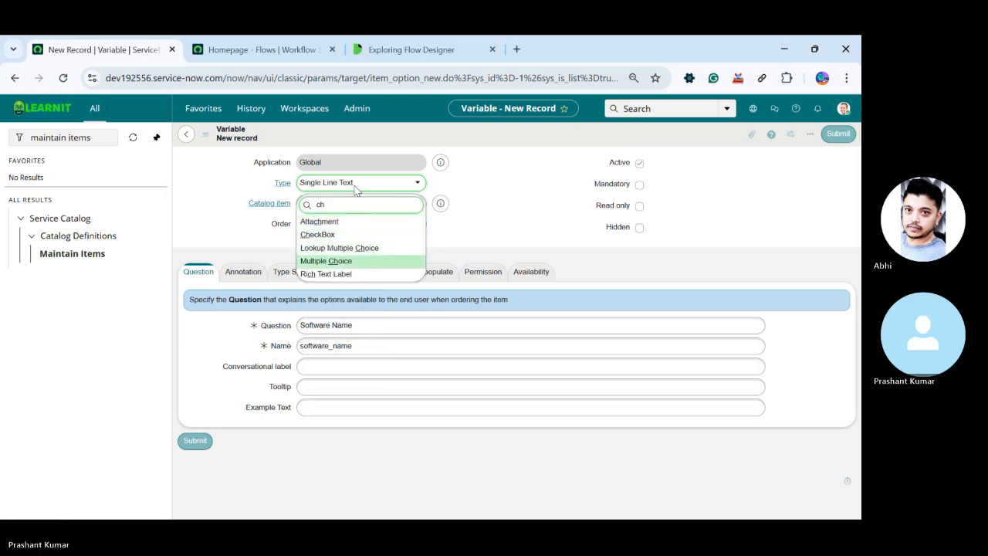
key(BackSpace)
key(BackSpace)
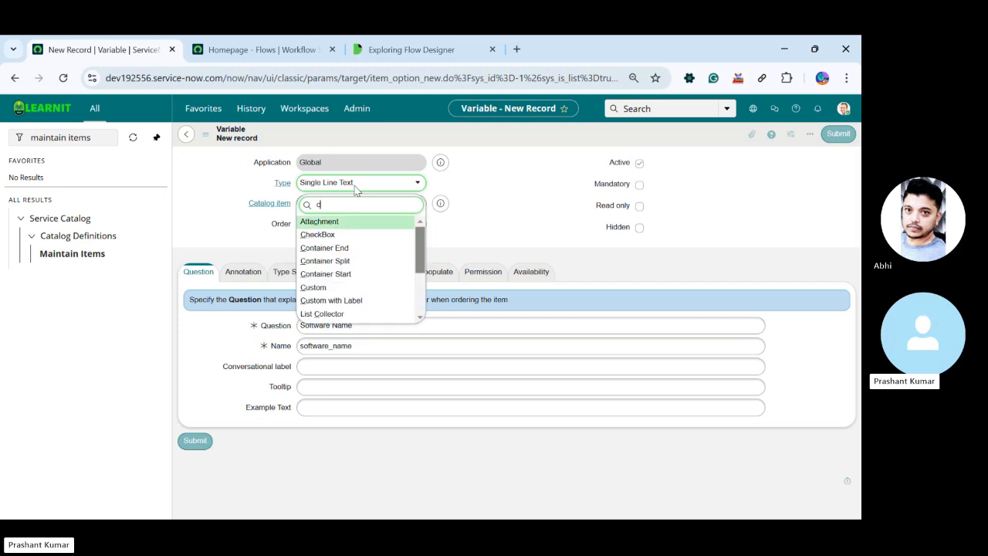
text(sel)
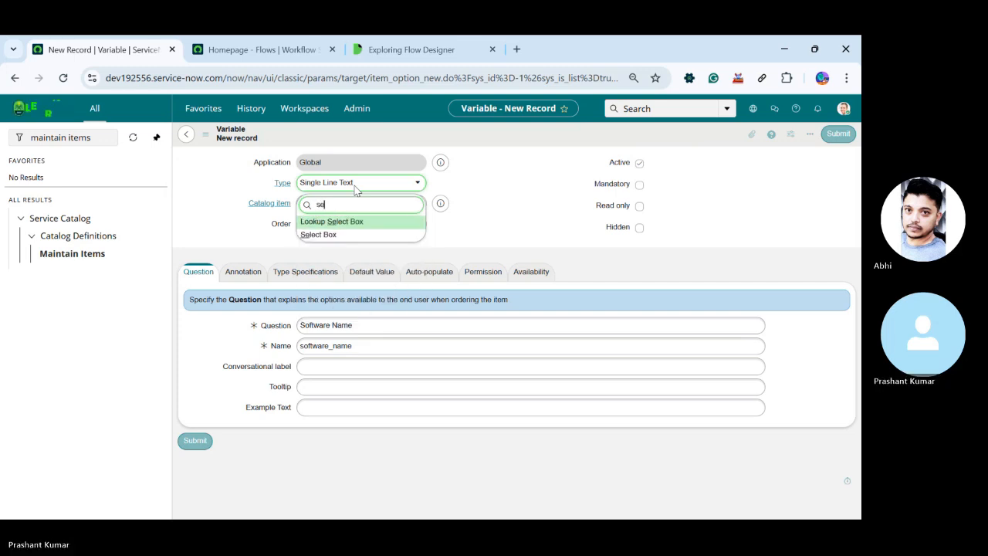
key(Down)
key(Return)
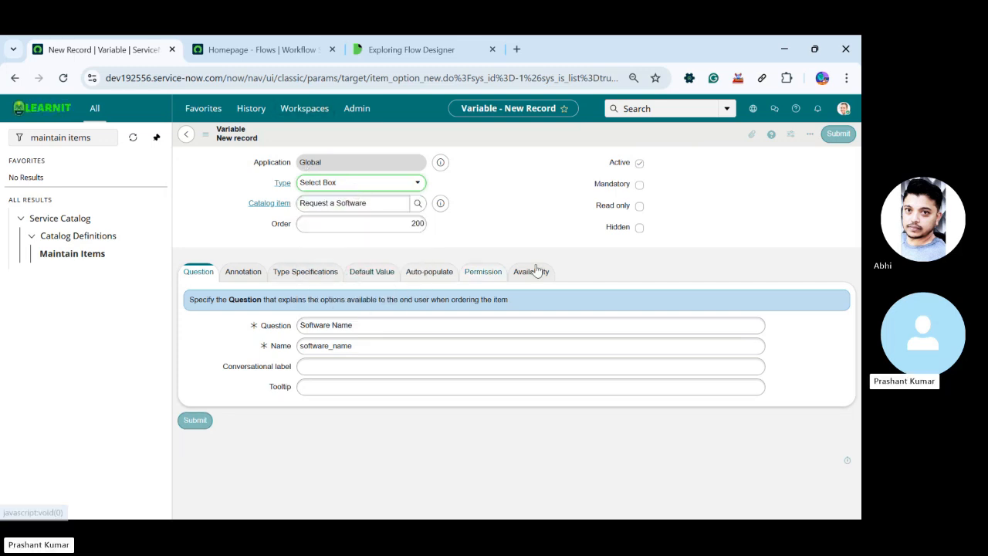
click(194, 421)
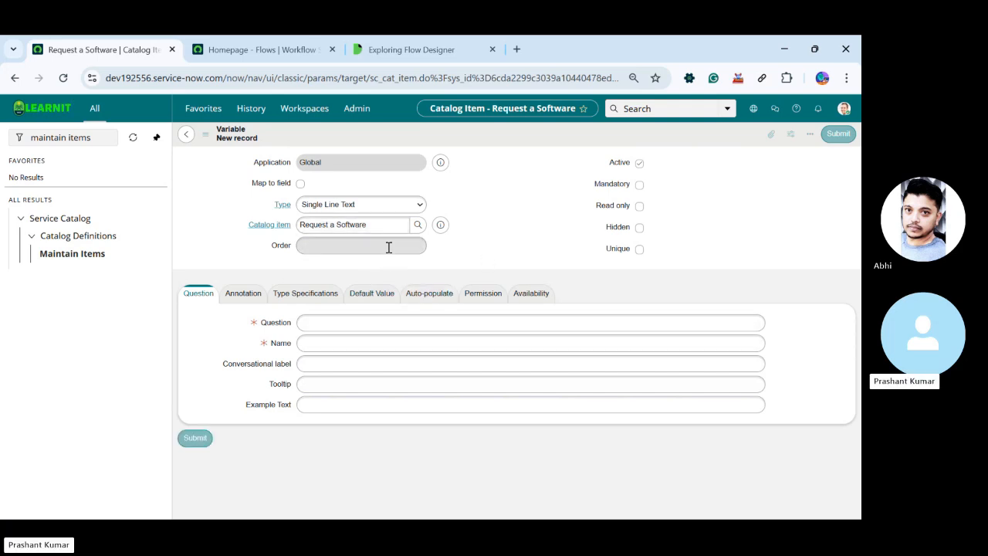
Give the new third variable order 300 and the Multi Line Text type
click(410, 222)
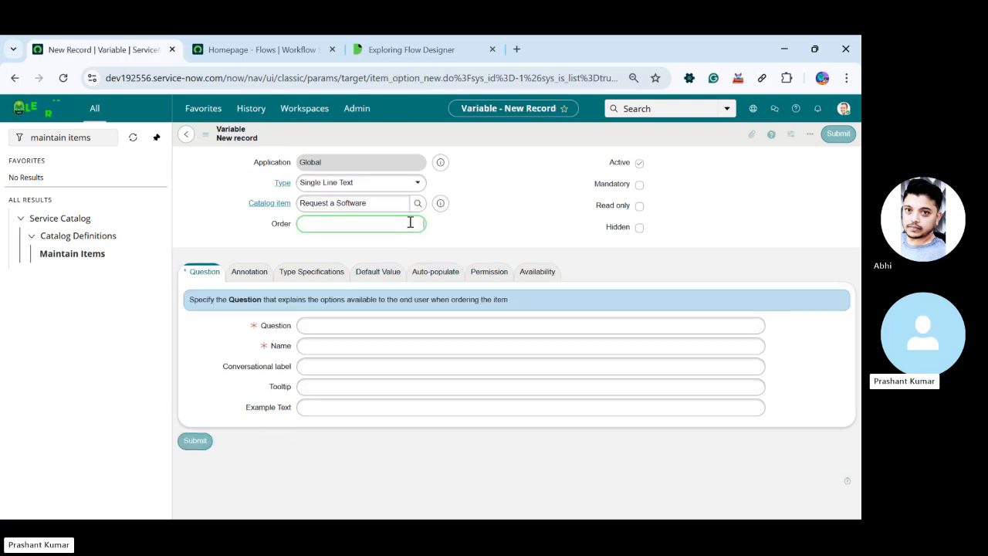
text(300)
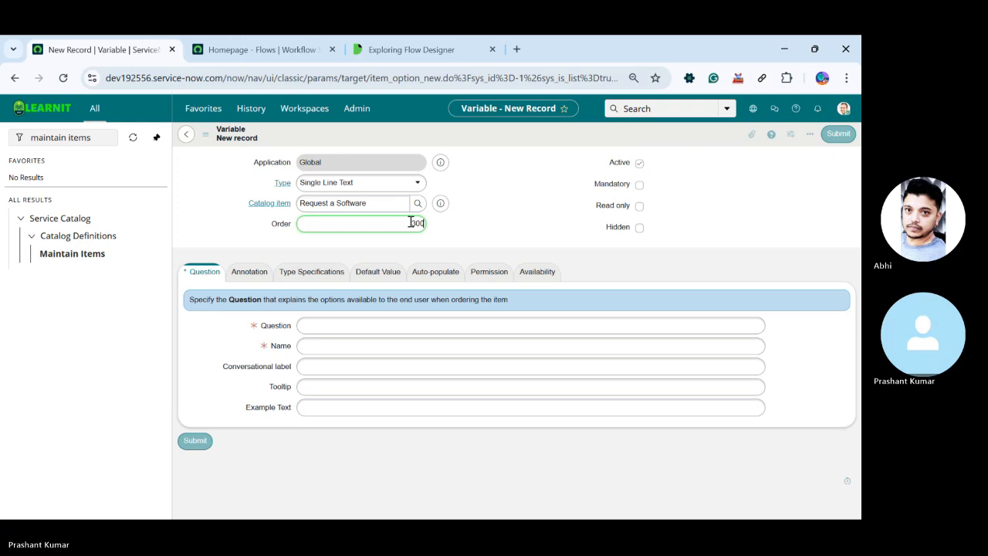
click(370, 182)
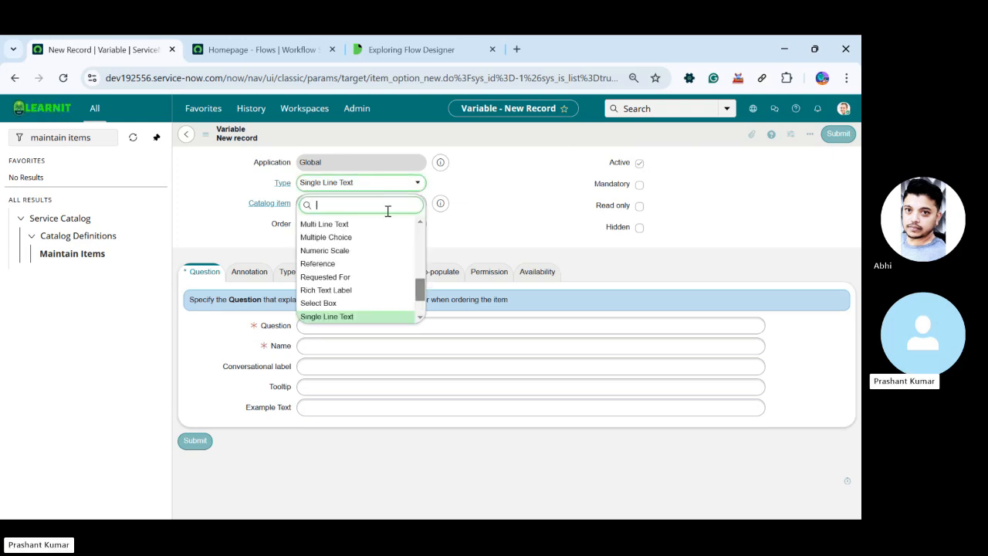
scroll(366, 227, up, 1)
click(324, 234)
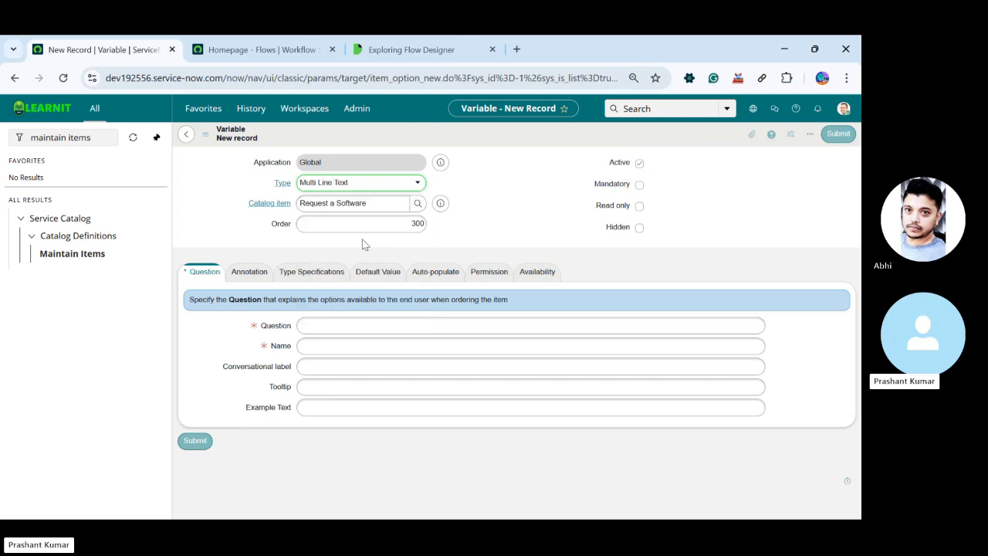
Enter "Business Justification" as the variable's question, let the name fill in from it, and submit the variable
click(373, 326)
text(Busine)
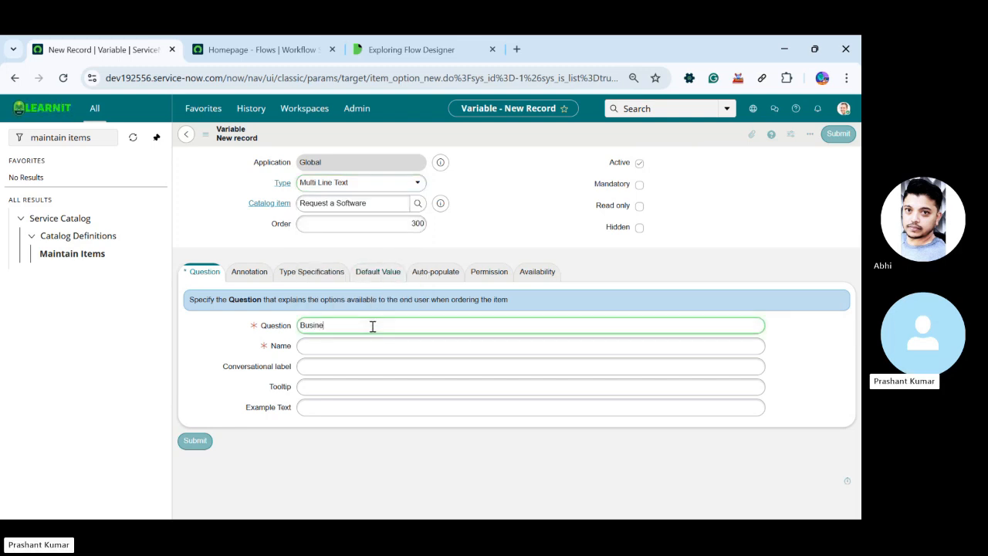
text(ss Ju)
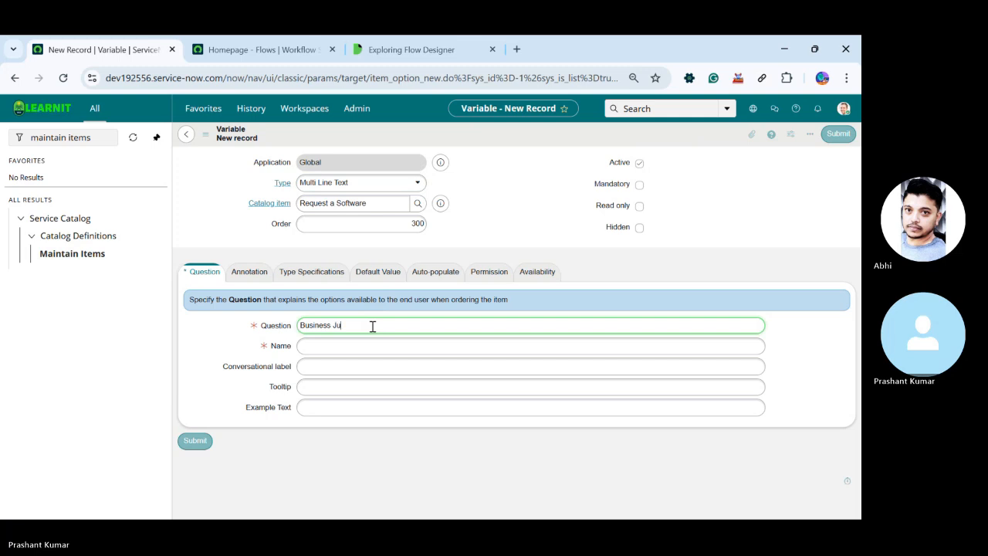
text(stif)
text(ication)
click(322, 368)
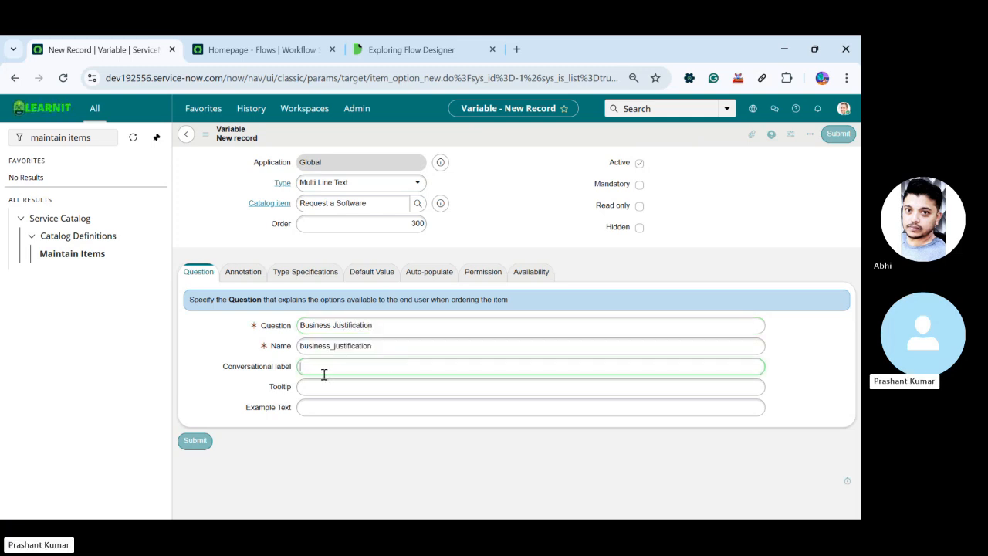
click(196, 441)
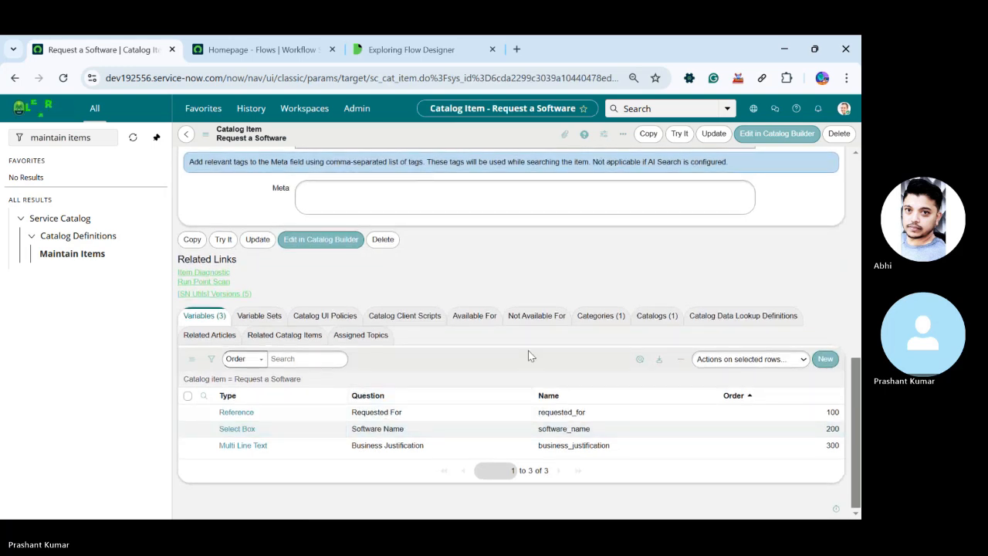
Open the Software Name variable from the catalog item and add "Access" as a question choice
click(237, 430)
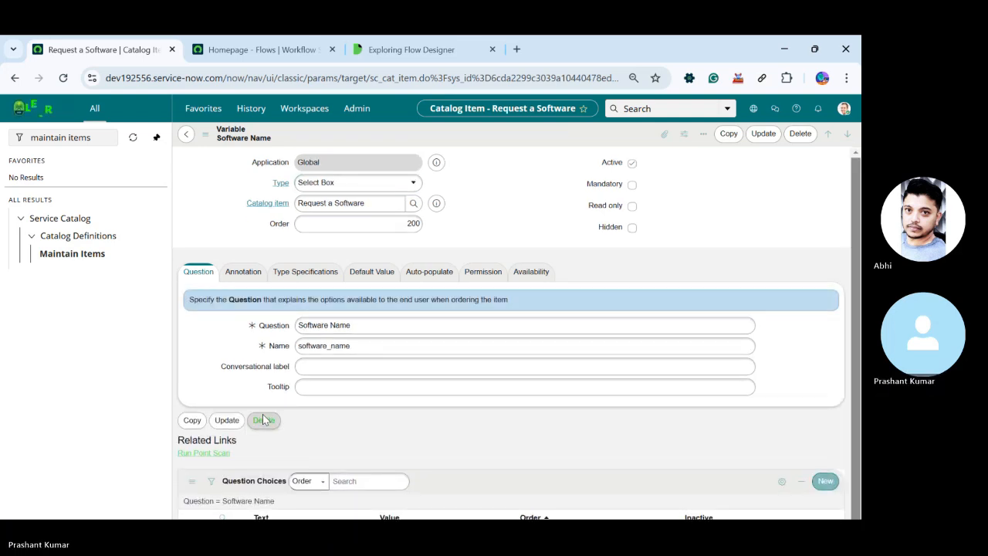
scroll(522, 419, down, 1)
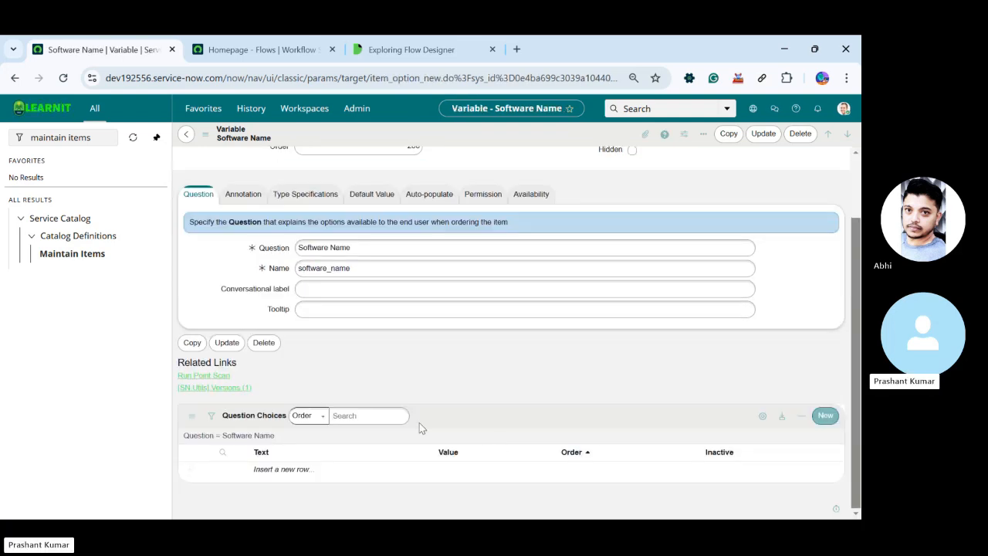
double_click(282, 469)
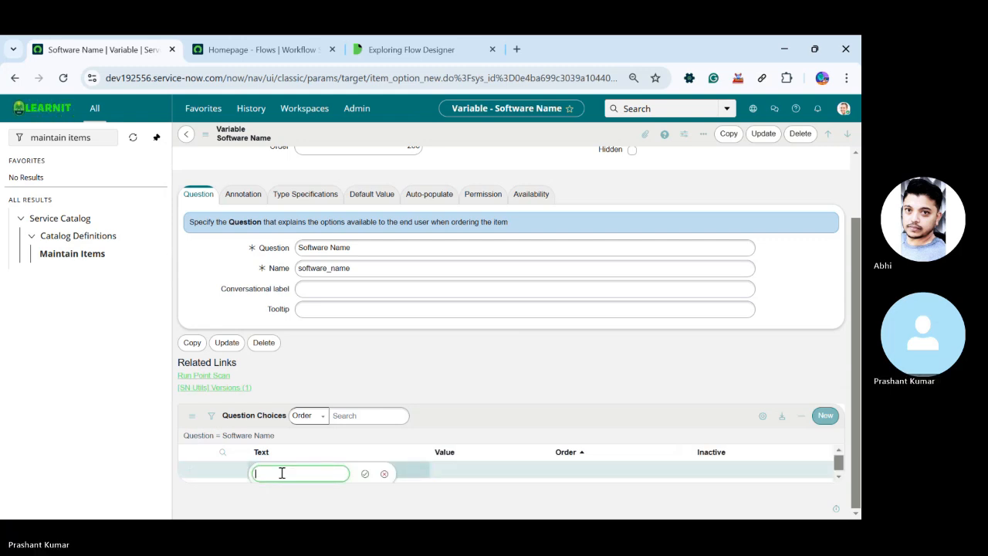
text(Access)
click(364, 473)
Try to add "Word" as a second question choice and update the Software Name variable
double_click(277, 486)
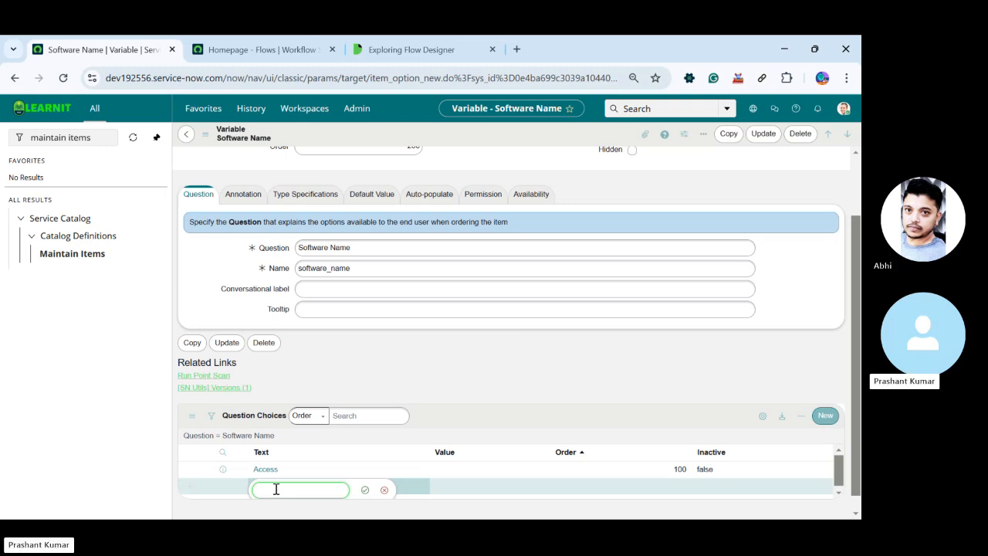
text(Word)
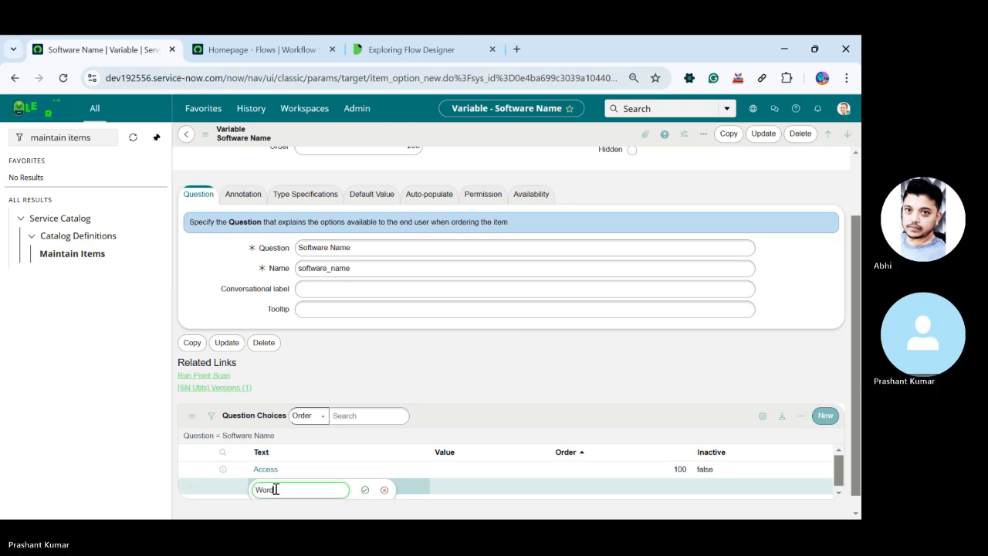
scroll(321, 407, down, 1)
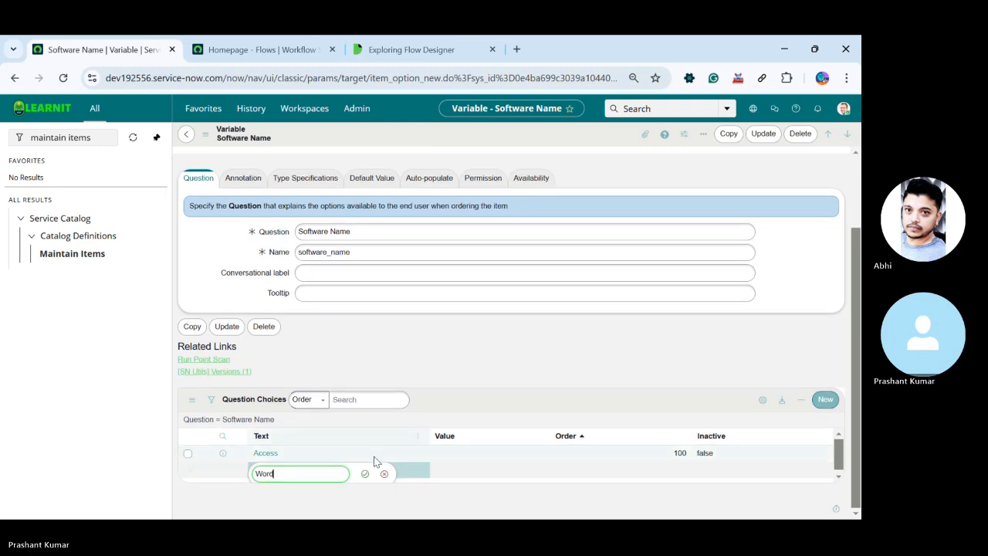
drag(309, 472, 260, 476)
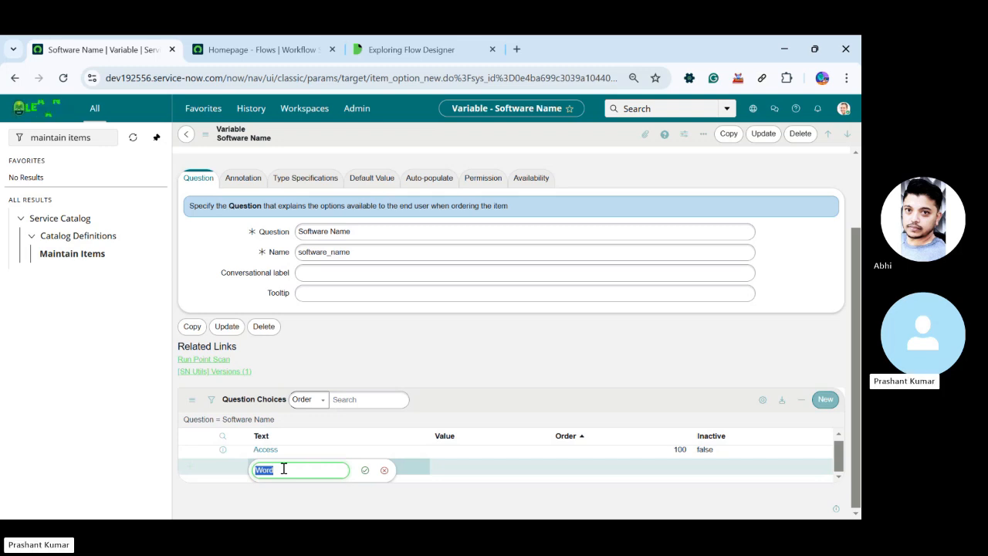
click(365, 469)
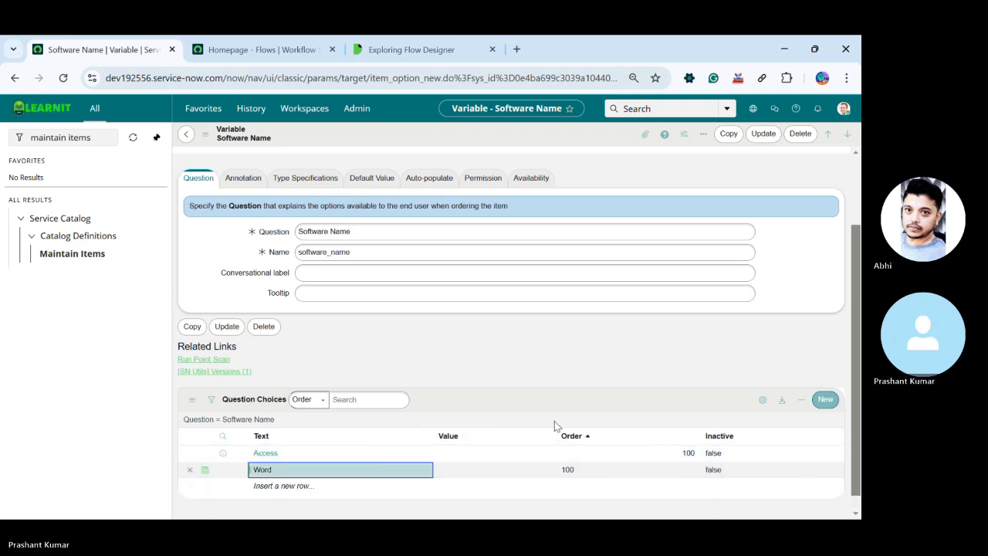
click(761, 133)
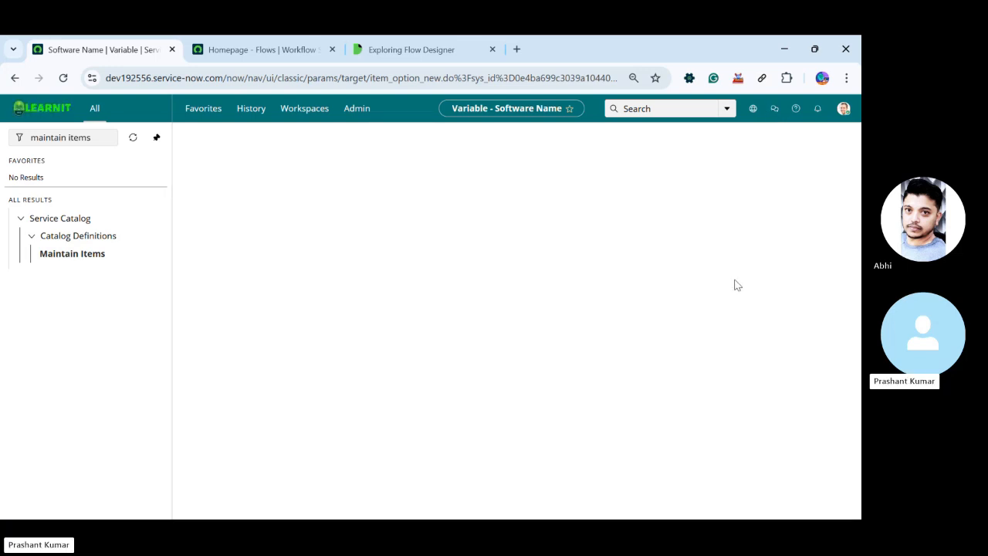
Preview the Request a Software item with Try It and check the options offered under Software Name
click(677, 134)
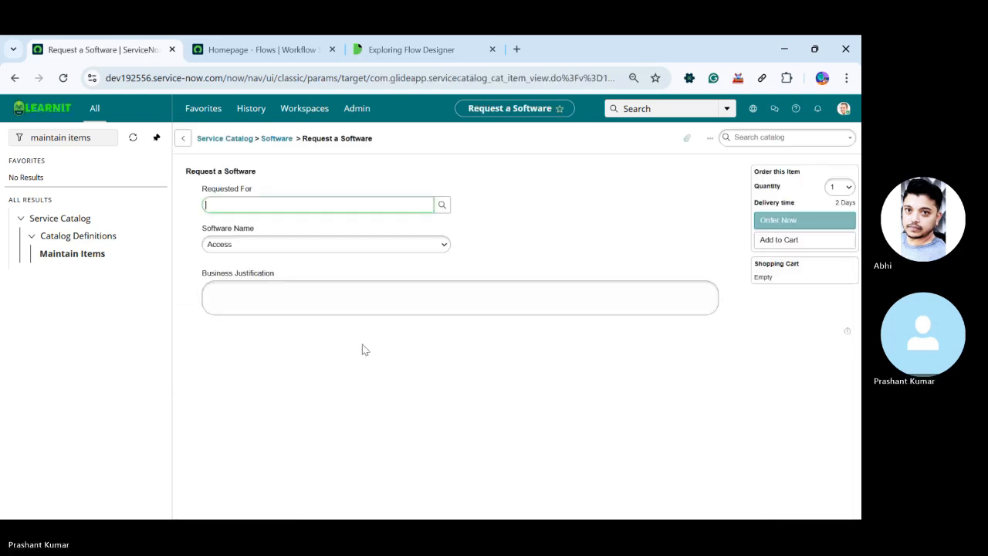
click(377, 244)
click(377, 244)
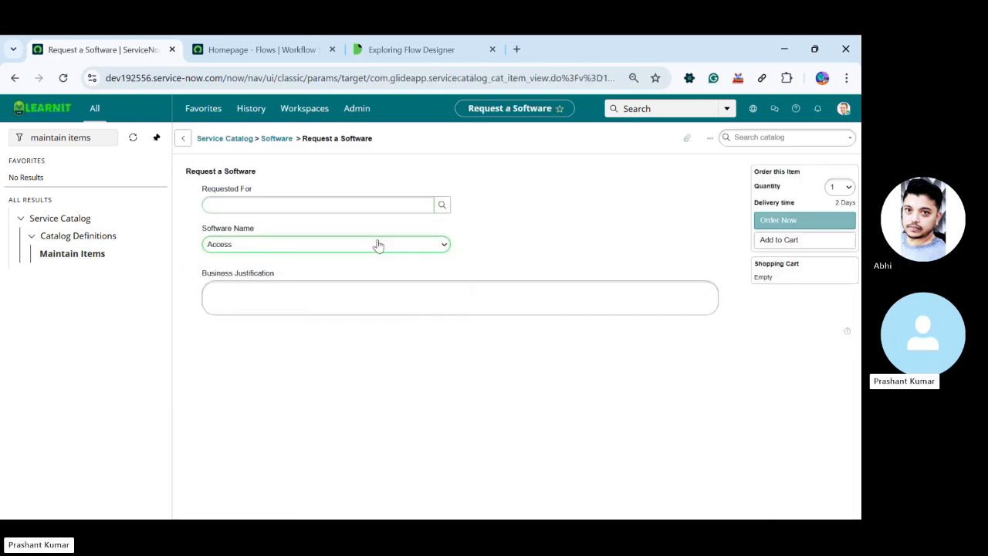
click(377, 245)
click(377, 244)
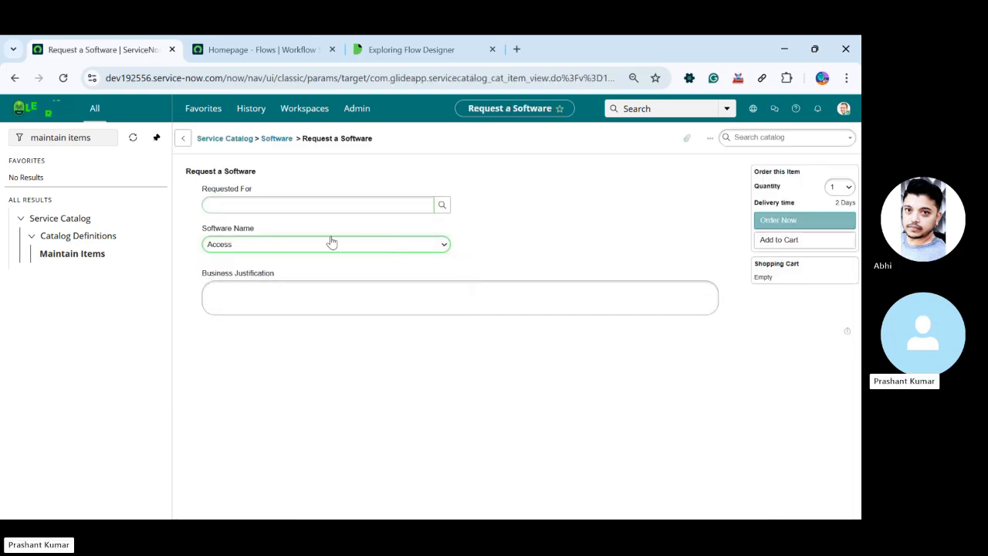
Open the Software Name variable from the item preview and add "Word" as a question choice, saving the new row
right_click(225, 229)
click(275, 236)
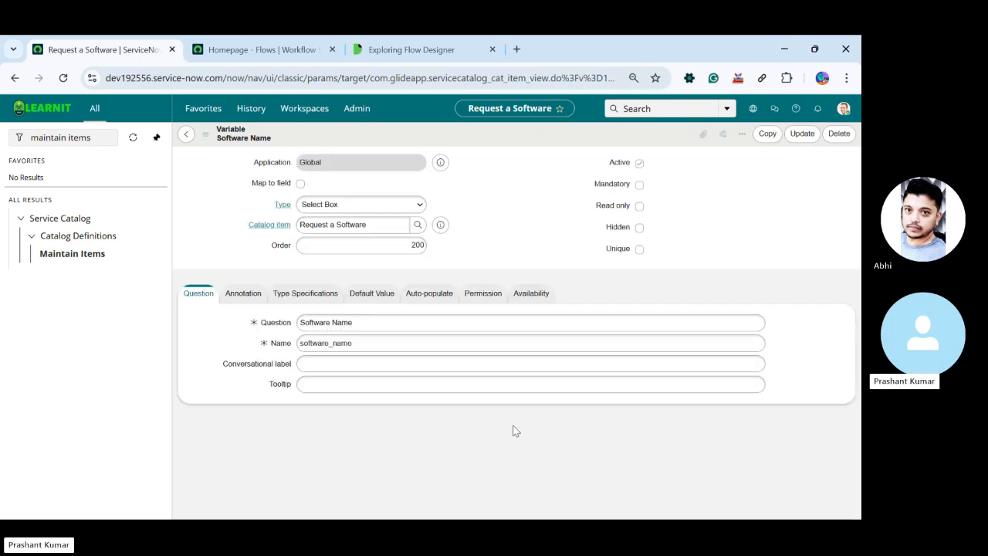
scroll(519, 430, down, 2)
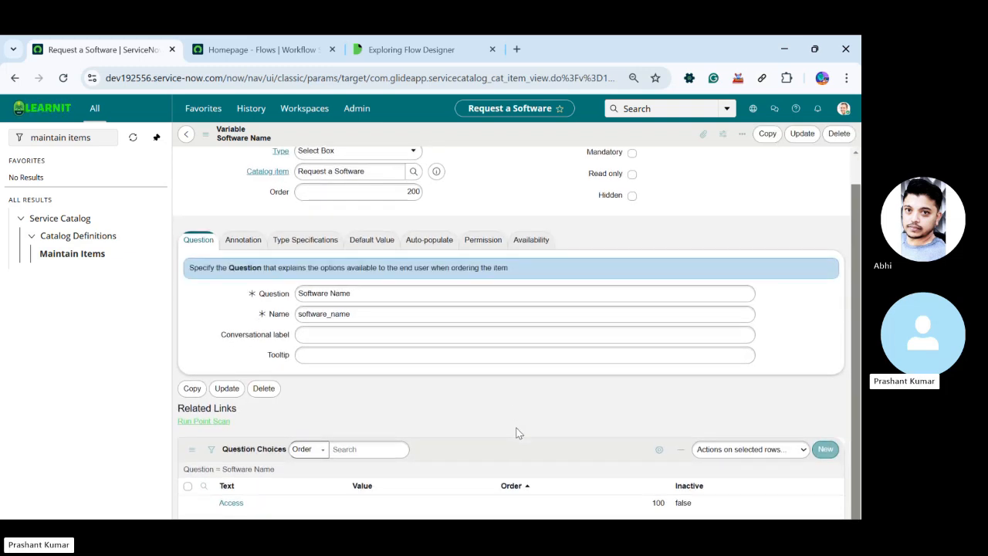
scroll(523, 429, down, 1)
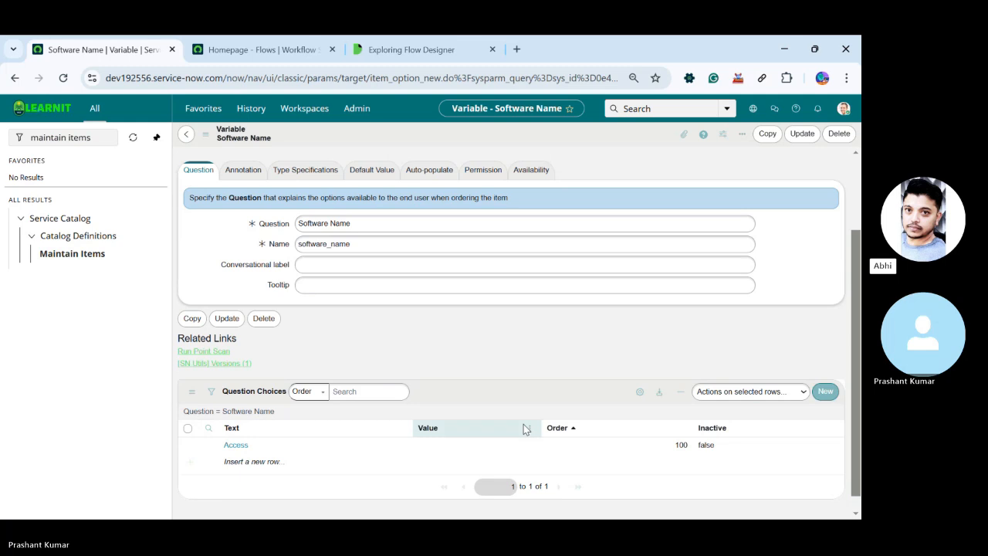
scroll(523, 429, down, 1)
click(245, 449)
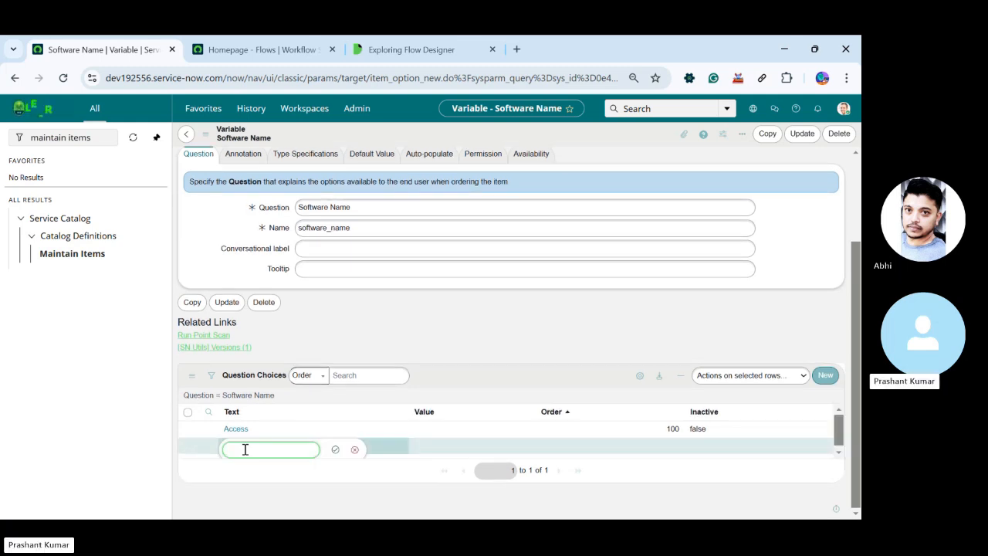
text(Word)
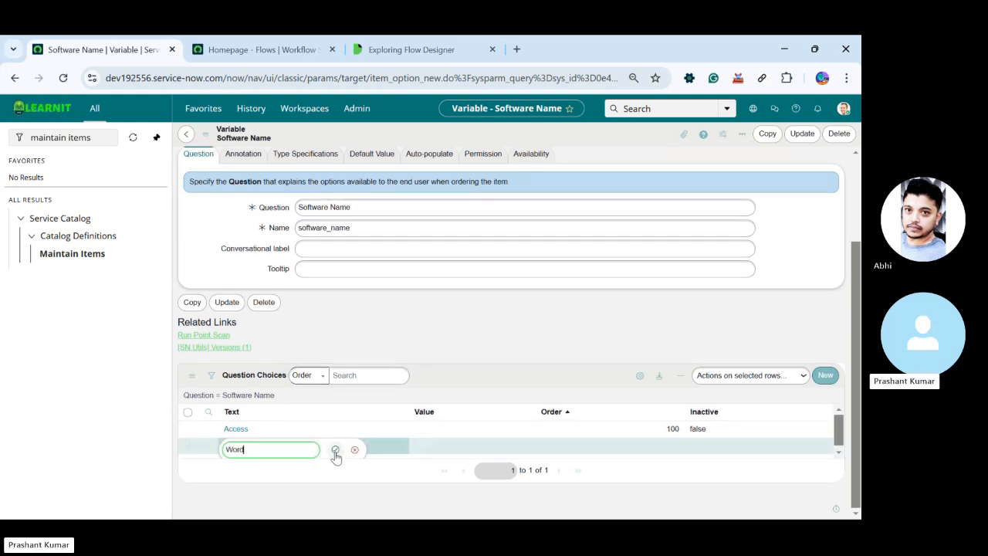
click(335, 449)
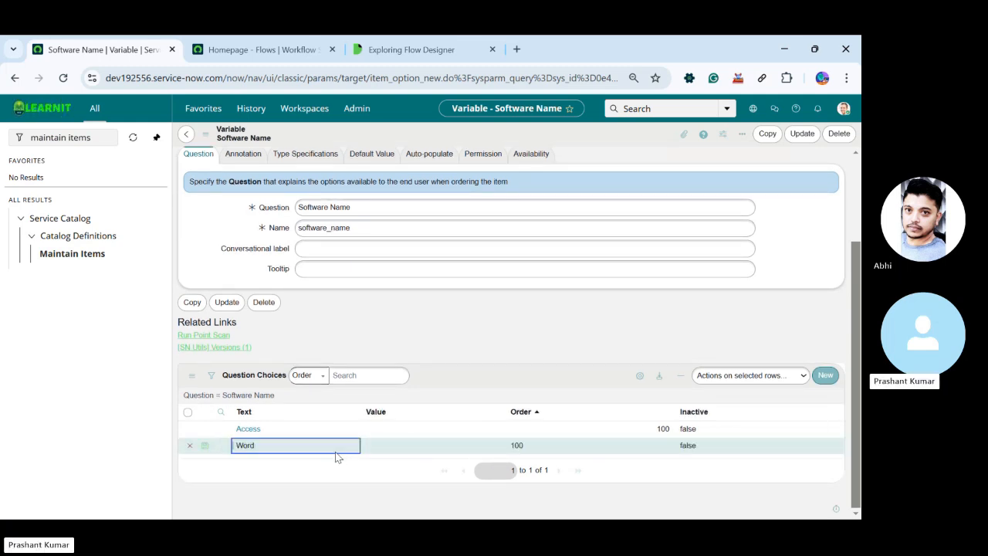
click(205, 446)
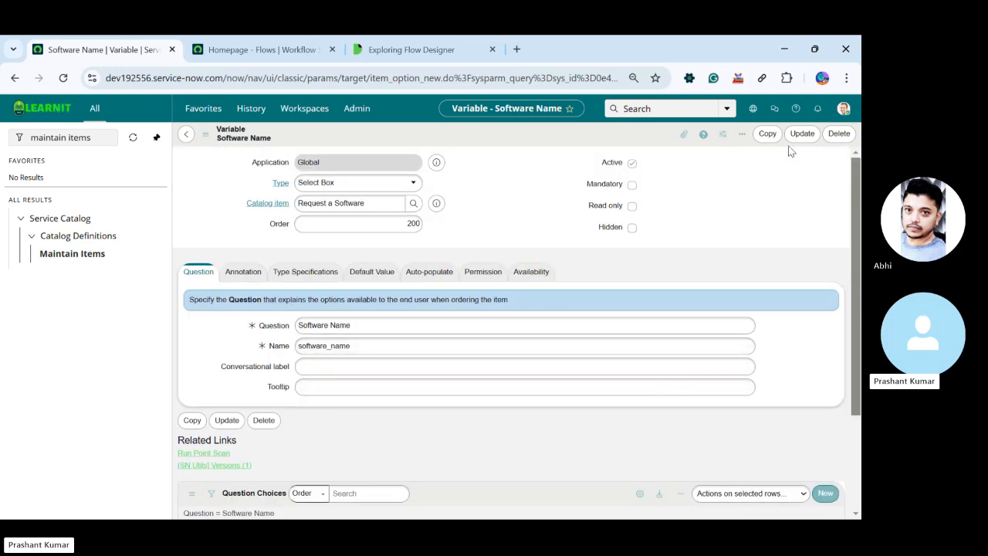
Enable Include none in the Software Name variable's type specifications and update the variable
scroll(545, 371, down, 2)
scroll(391, 242, up, 3)
click(305, 271)
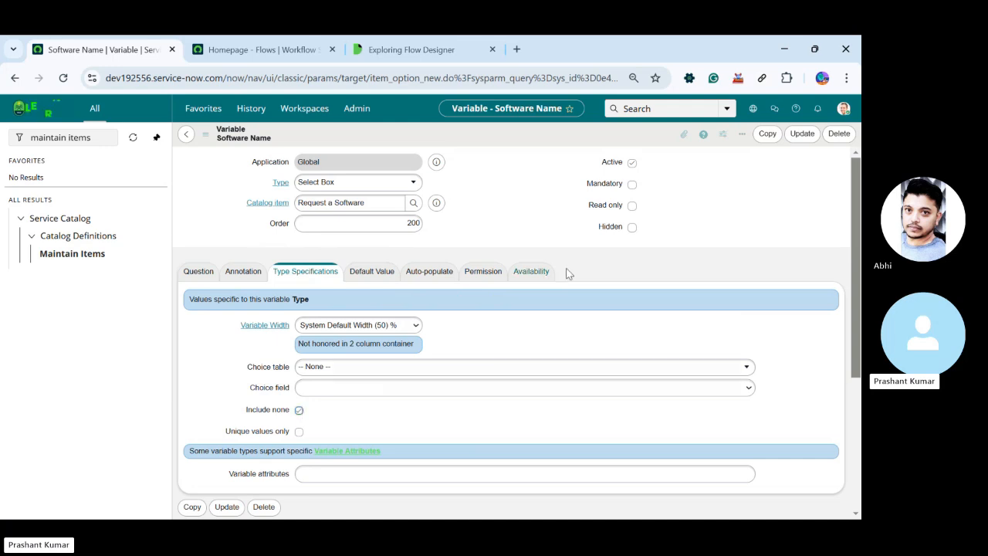
click(802, 136)
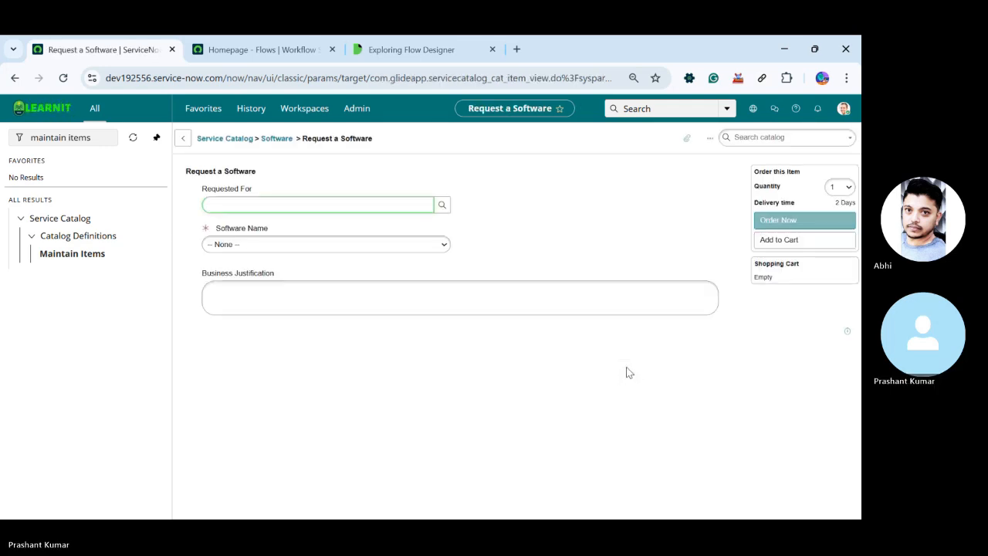
Check the options offered under Software Name in the Request a Software preview
click(256, 245)
click(256, 246)
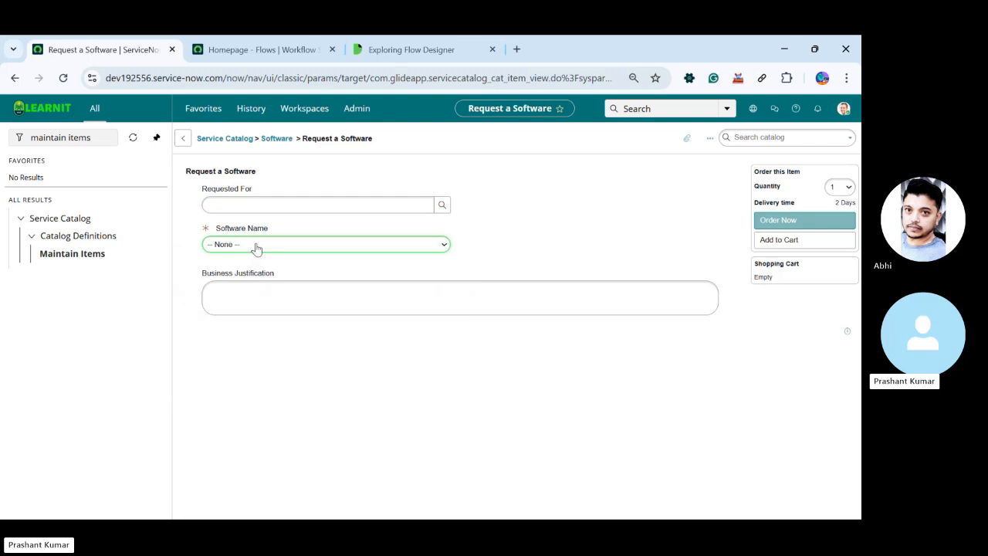
click(255, 246)
click(259, 245)
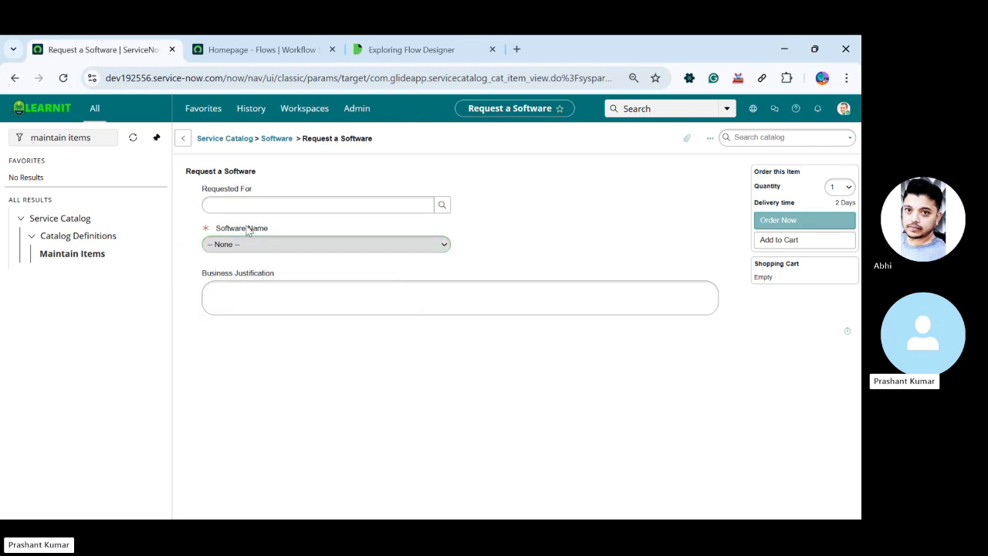
Open the Software Name variable from the preview, set the choice values to W for Word and A for Access, and update the variable
right_click(248, 225)
click(290, 231)
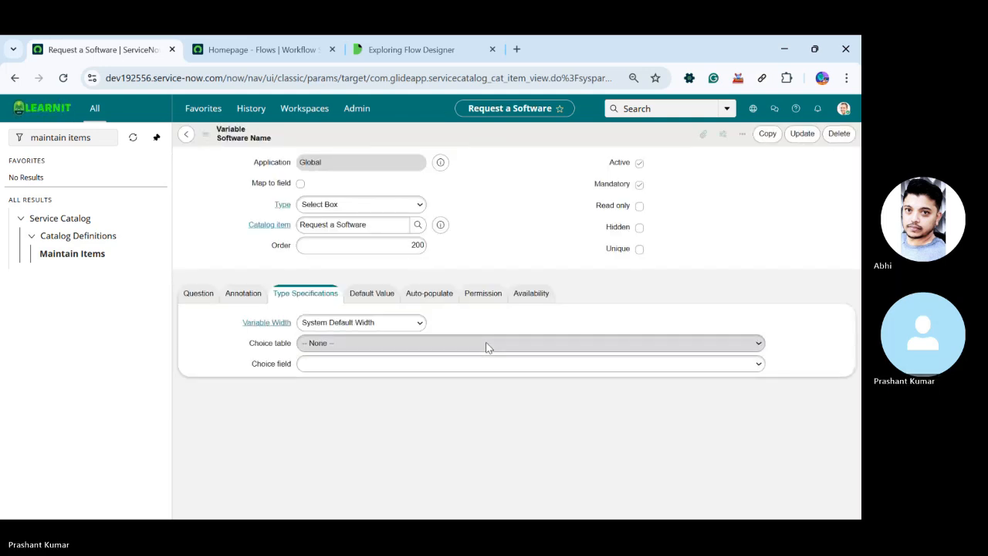
scroll(490, 354, down, 3)
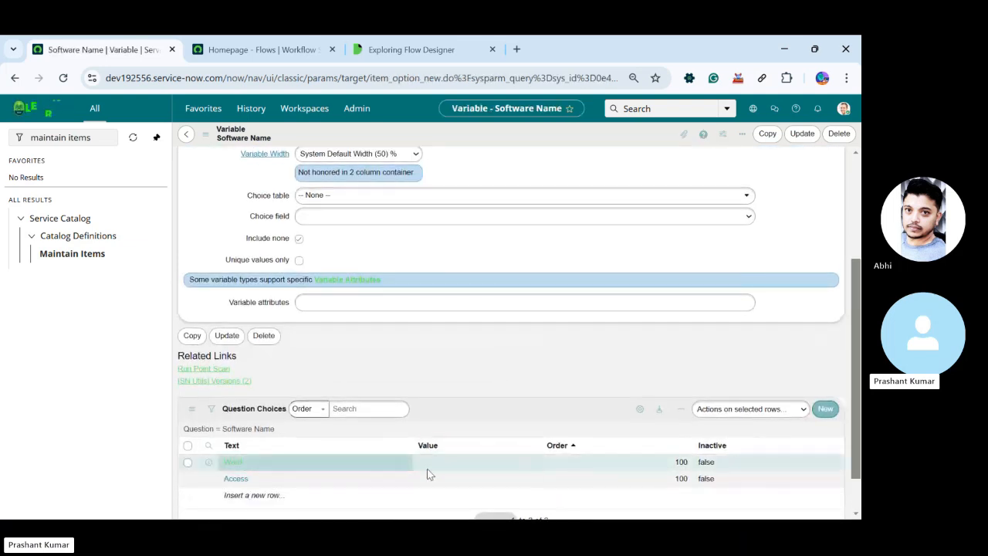
click(441, 464)
double_click(441, 464)
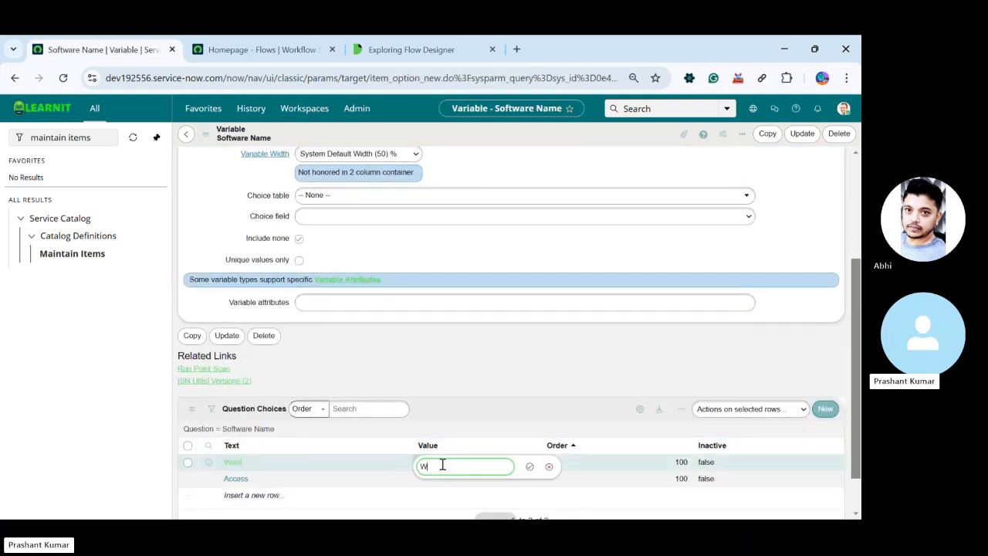
click(529, 466)
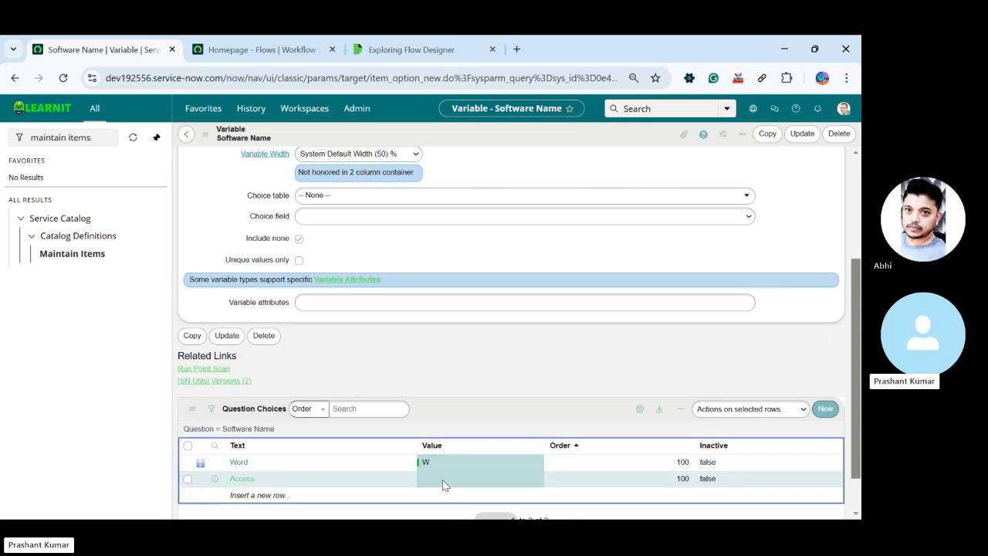
double_click(443, 481)
text(A)
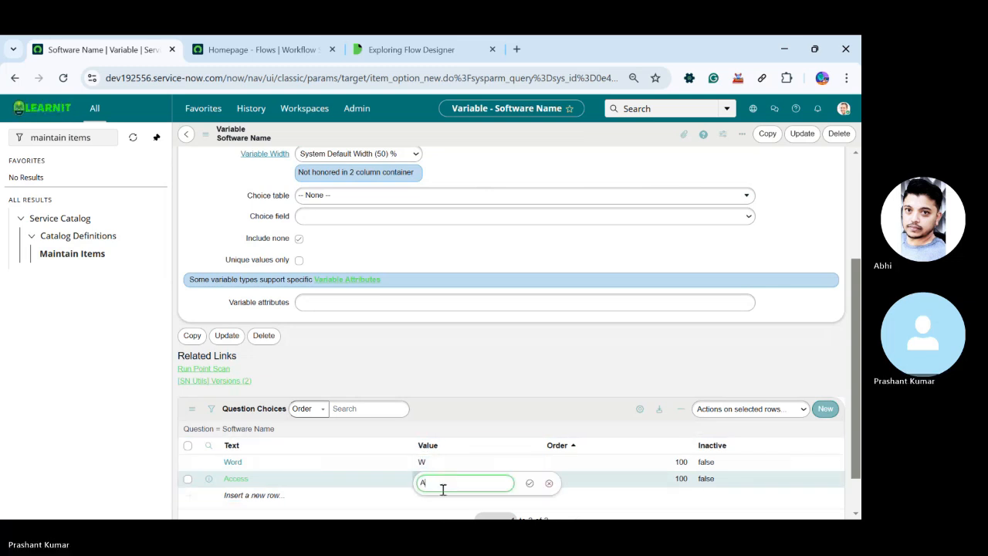
click(530, 482)
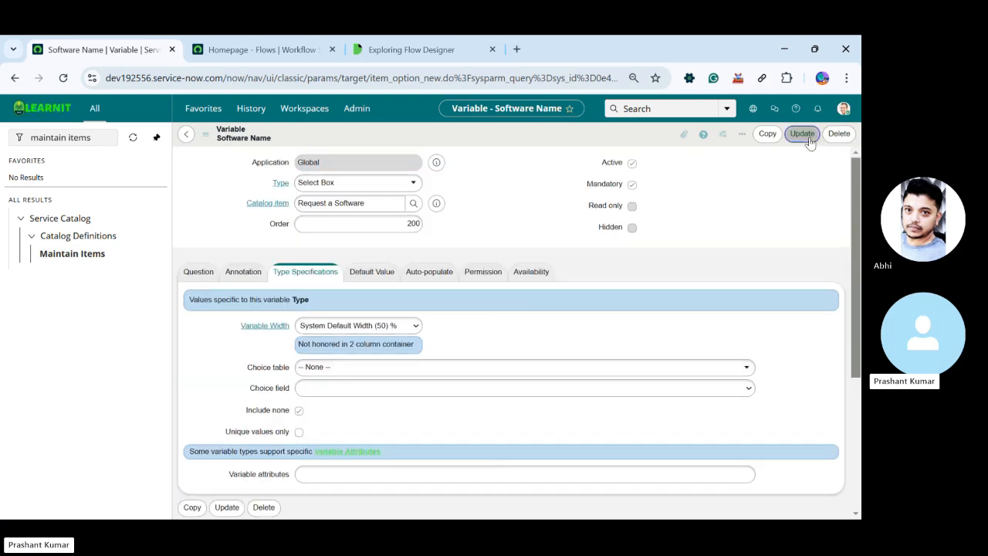
click(802, 134)
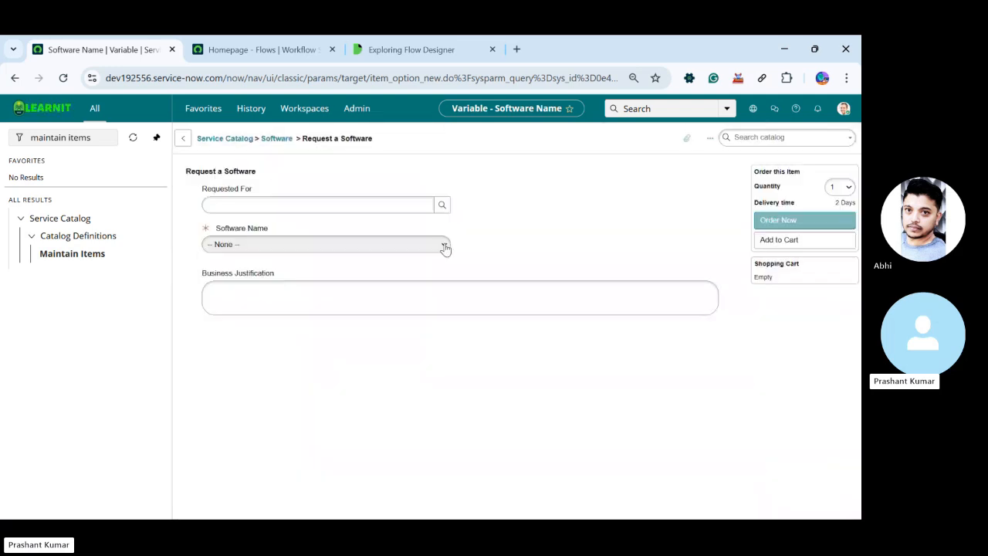
Check the Software Name options, the Requested For user lookup and the Business Justification field in the item preview
click(229, 245)
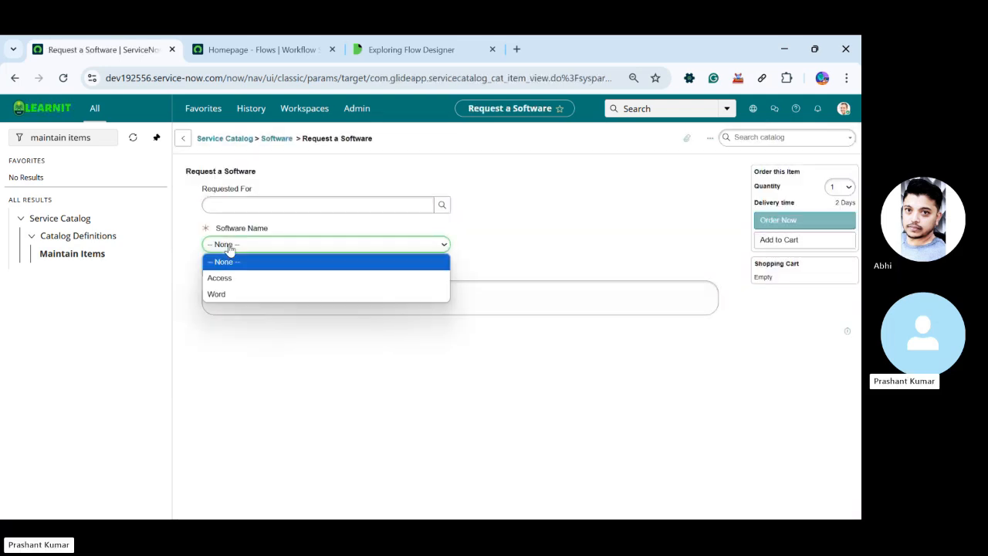
click(596, 214)
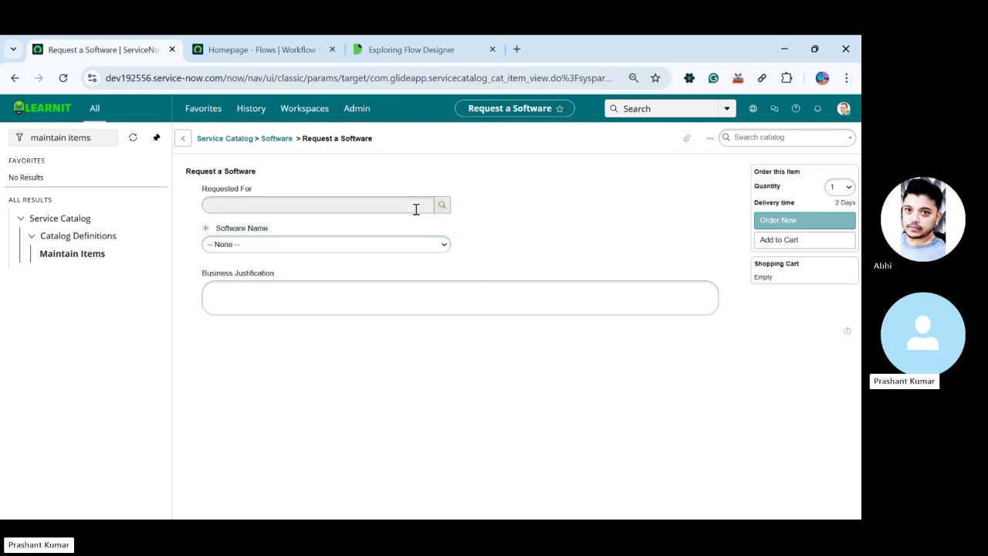
click(441, 205)
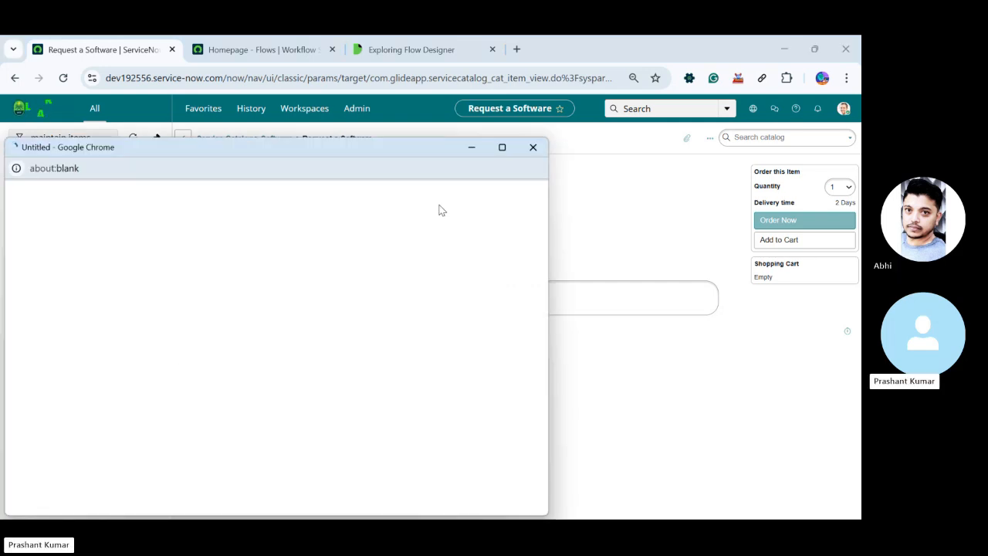
click(531, 150)
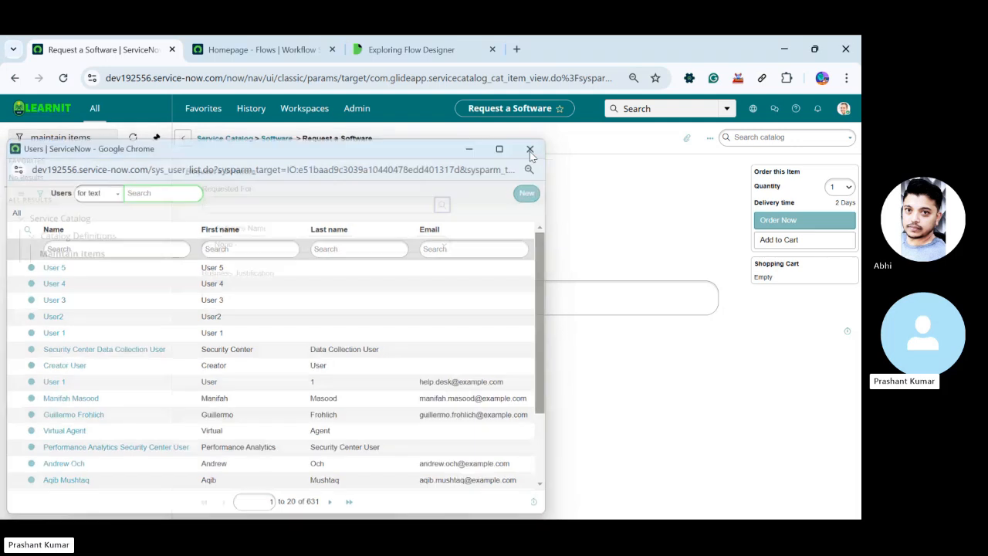
click(240, 290)
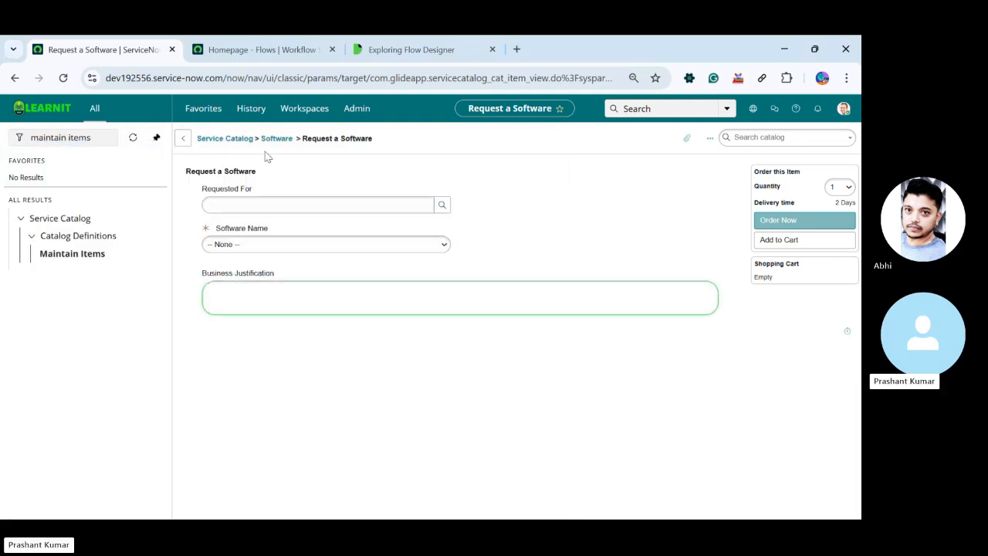
Open the Request a Software catalog item record from its preview and show its Process Engine settings
right_click(415, 140)
click(437, 151)
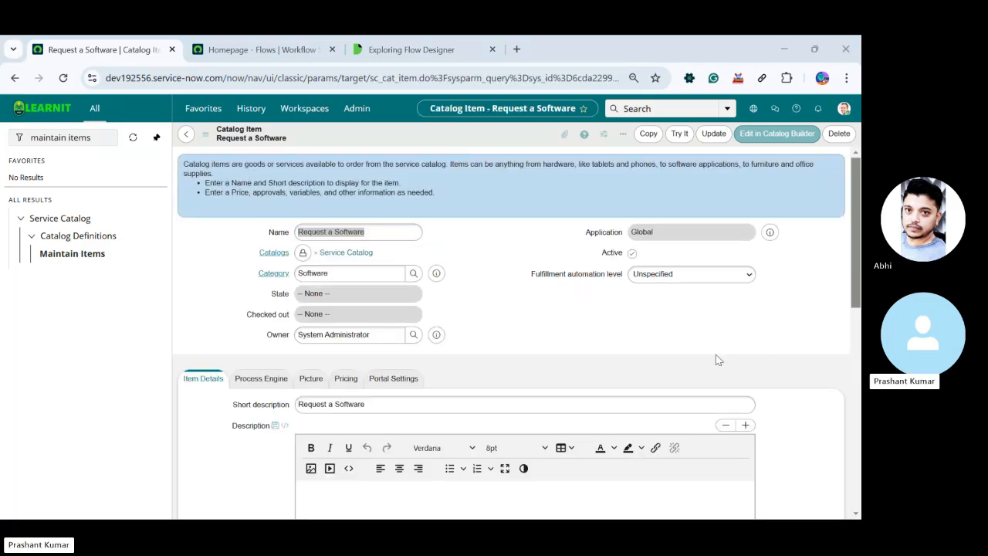
click(274, 42)
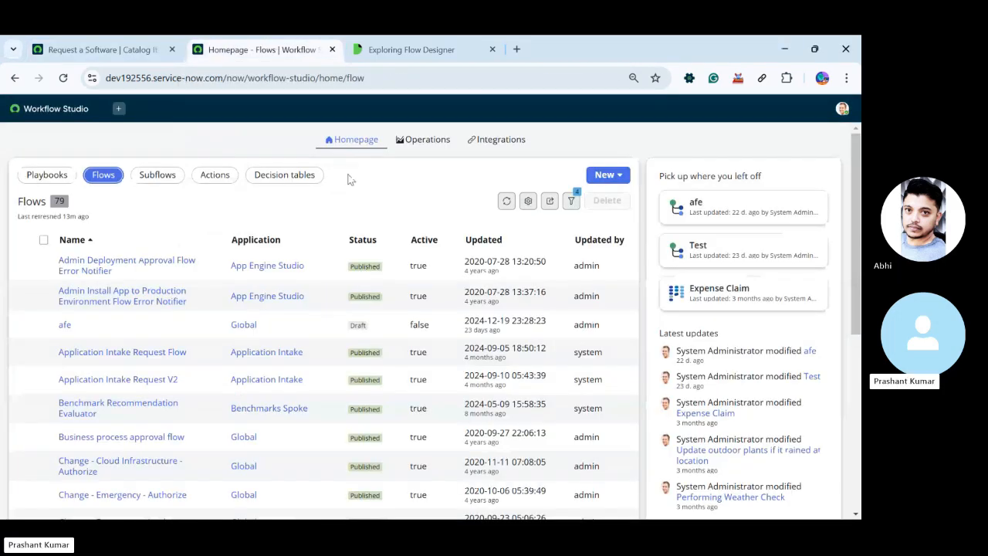
click(411, 46)
click(279, 51)
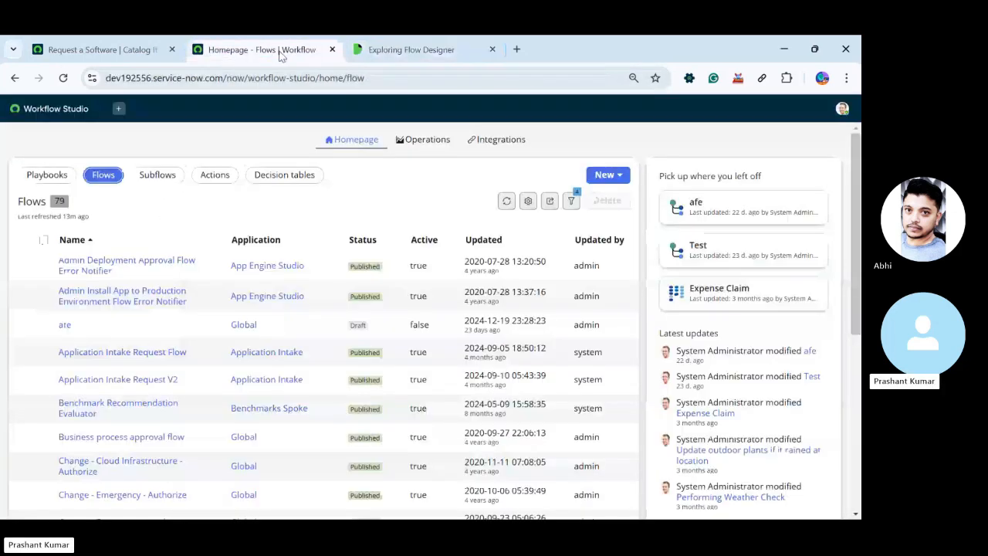
click(107, 54)
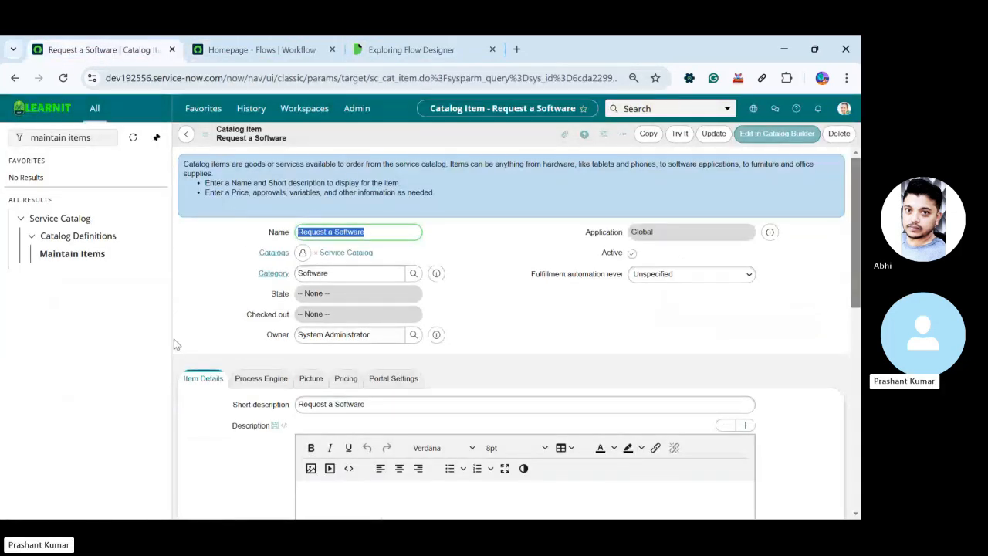
scroll(230, 360, down, 10)
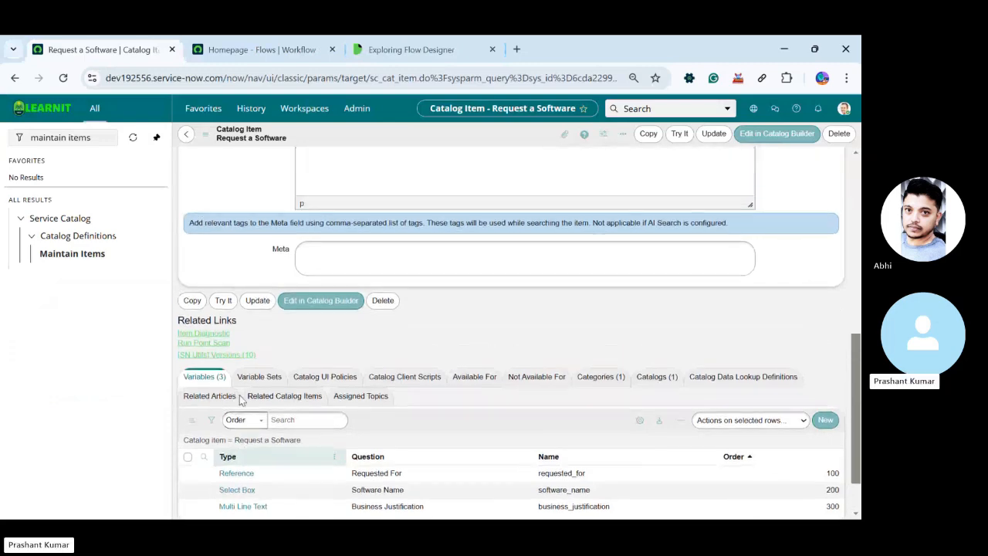
scroll(239, 394, up, 8)
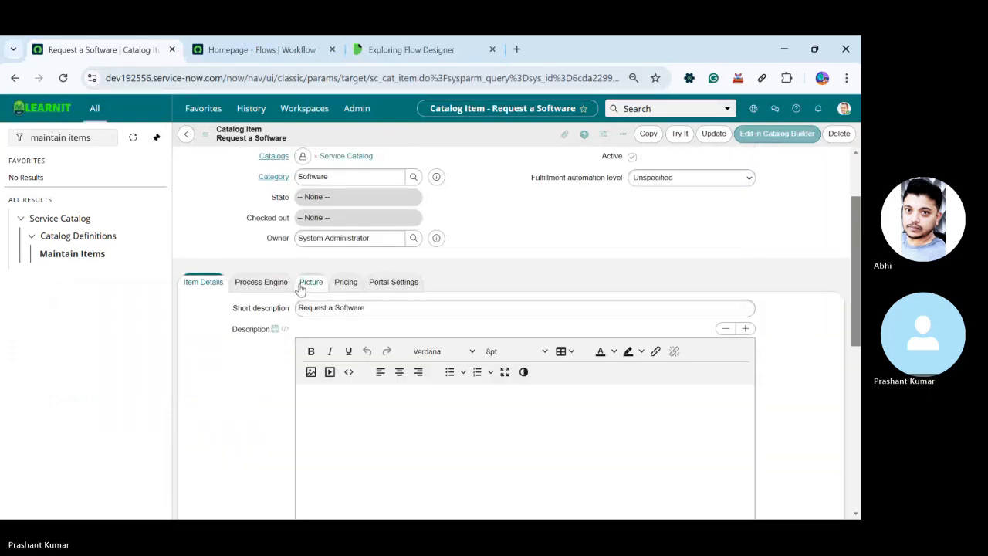
click(272, 285)
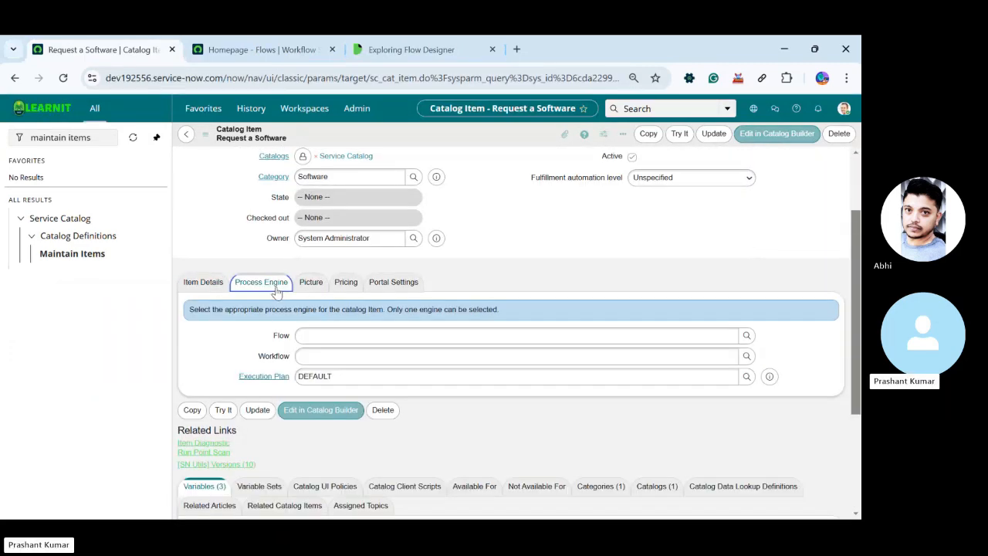
Examine the catalog item's variables and its Flow, Workflow and Execution Plan fields
scroll(224, 361, up, 1)
scroll(220, 352, down, 3)
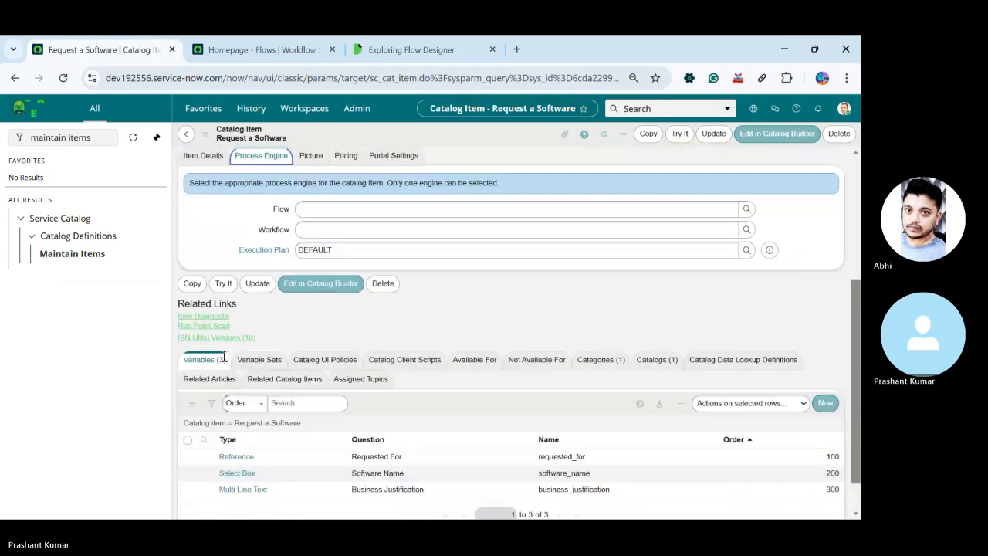
scroll(223, 360, up, 5)
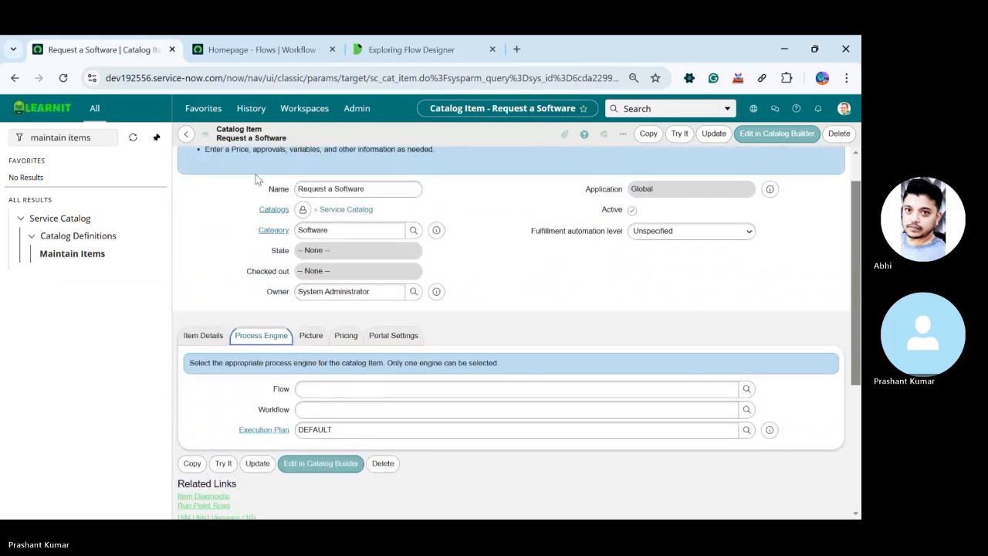
scroll(257, 179, up, 1)
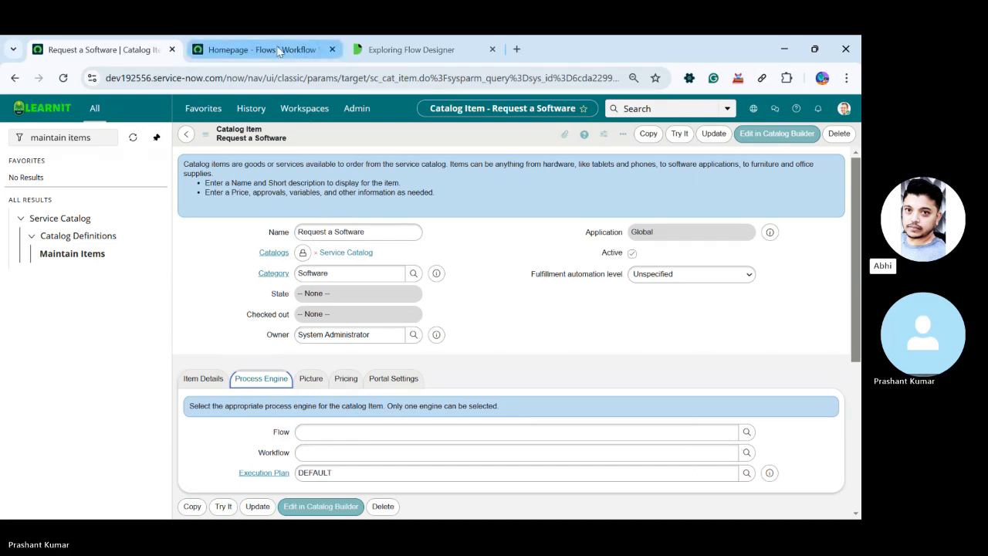
mouse_move(279, 51)
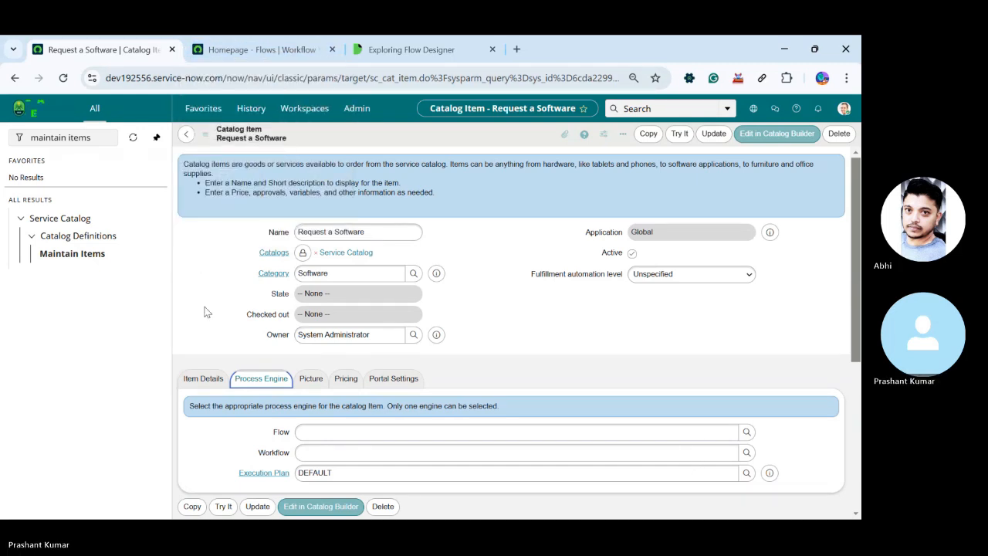
scroll(221, 341, down, 2)
click(329, 346)
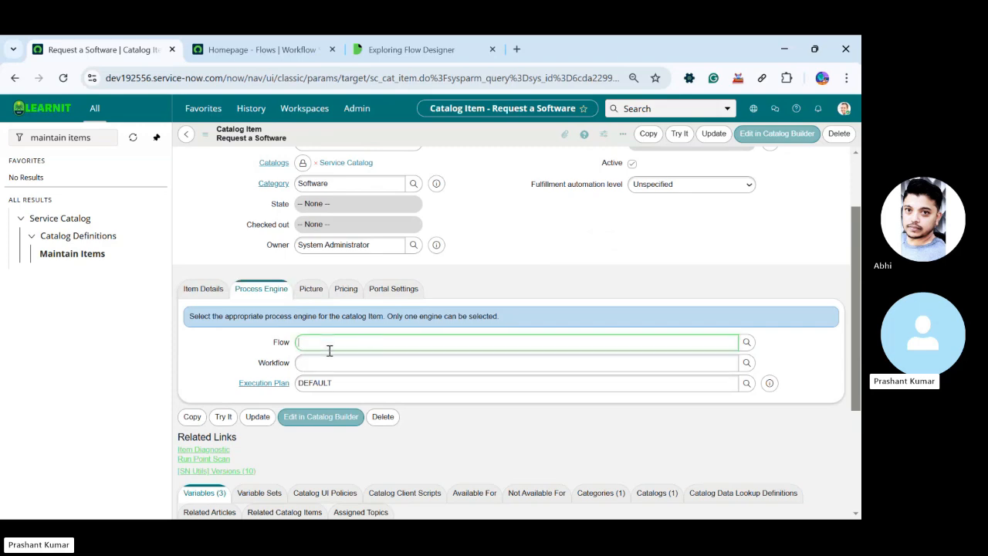
scroll(484, 254, up, 1)
scroll(482, 251, down, 2)
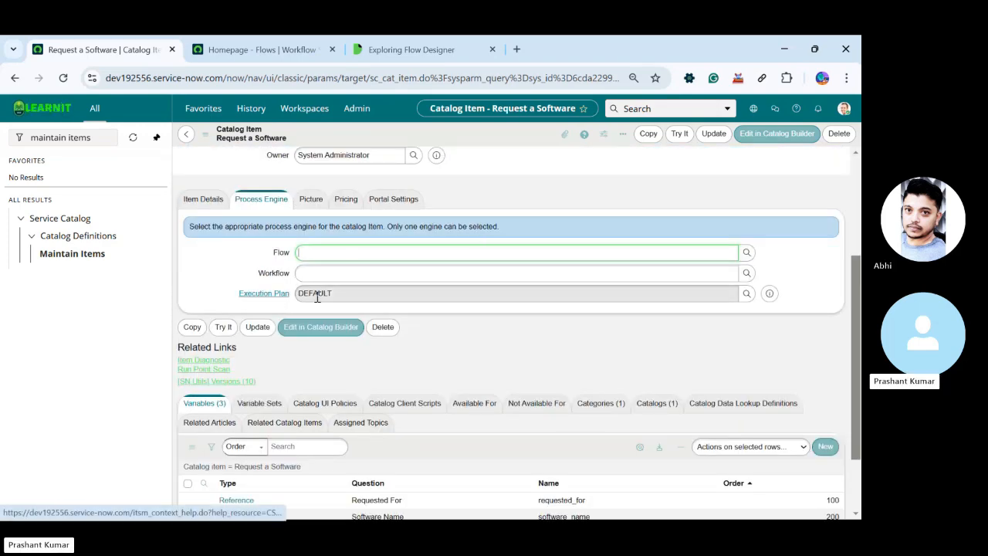
double_click(342, 293)
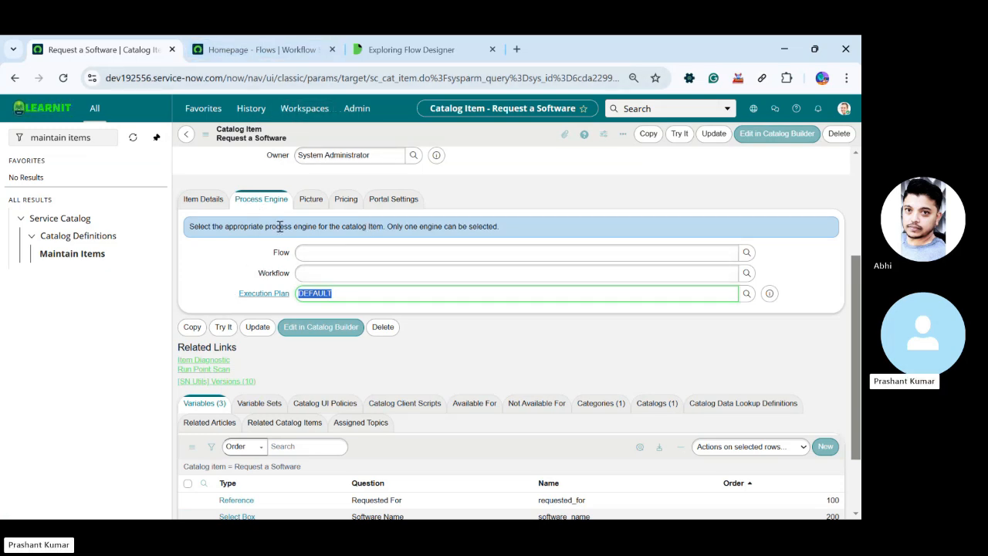
scroll(245, 255, up, 2)
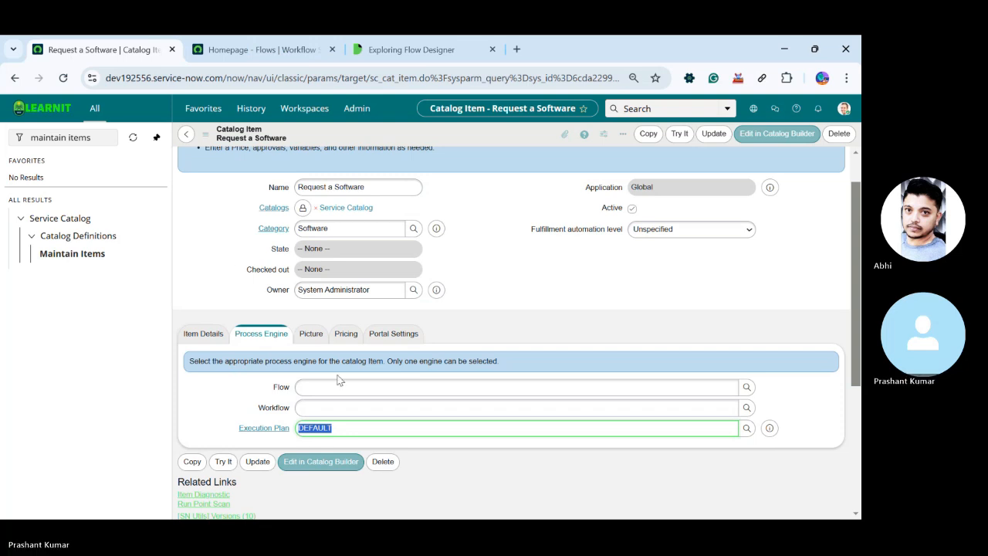
click(221, 219)
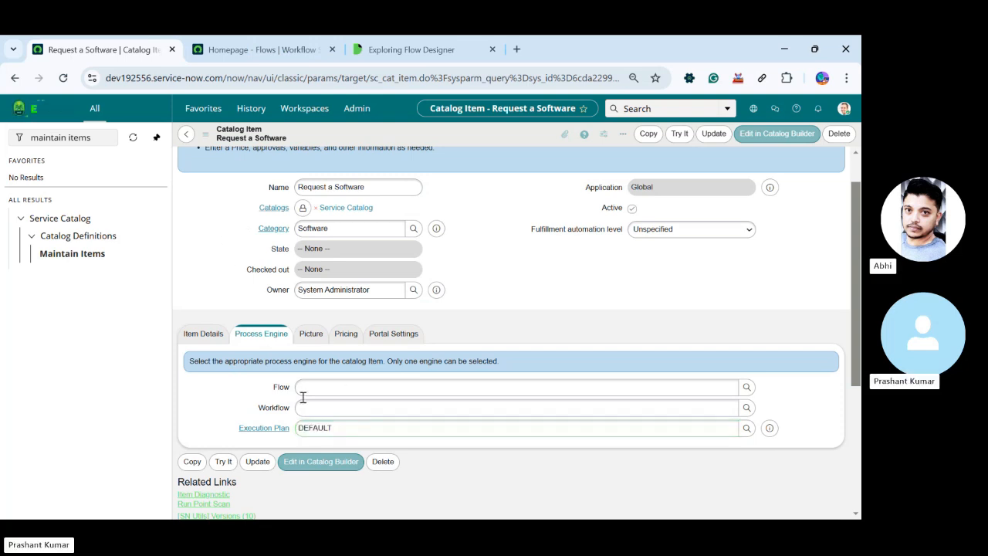
Switch to Workflow Studio and start creating a new flow
click(242, 48)
click(605, 174)
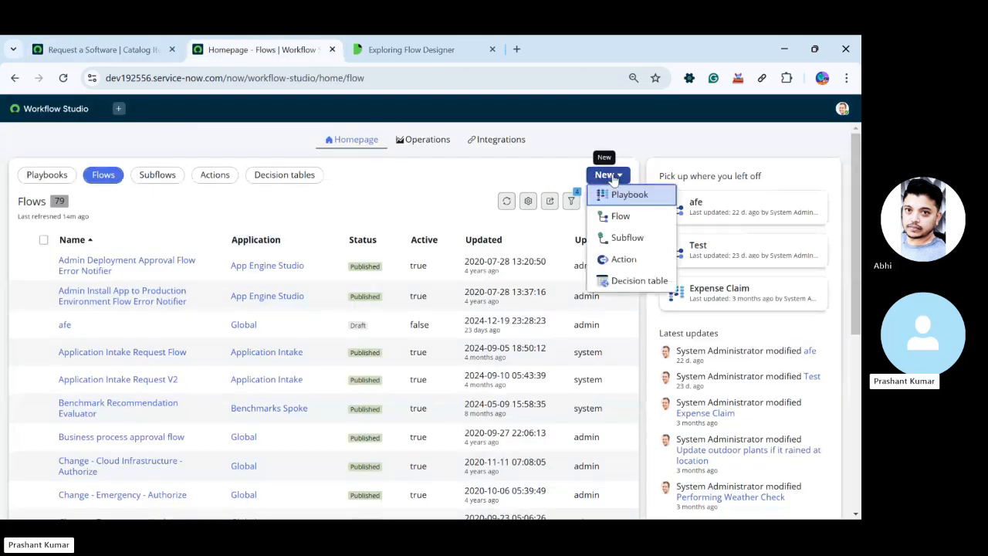
click(628, 218)
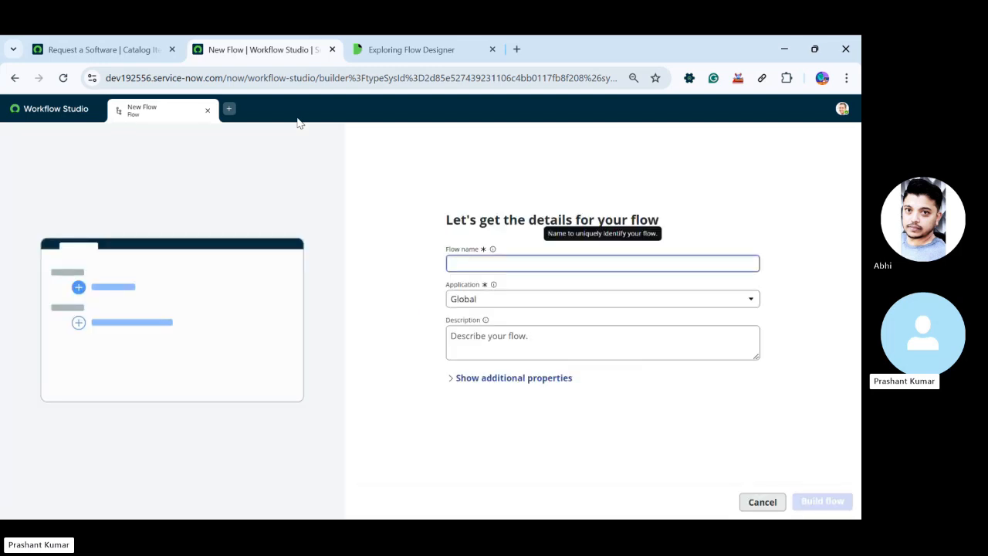
Name the new flow Request a Software Flow, reusing the catalog item's name, and build it in the Global application
click(106, 49)
drag(368, 187, 270, 199)
key(ctrl+c)
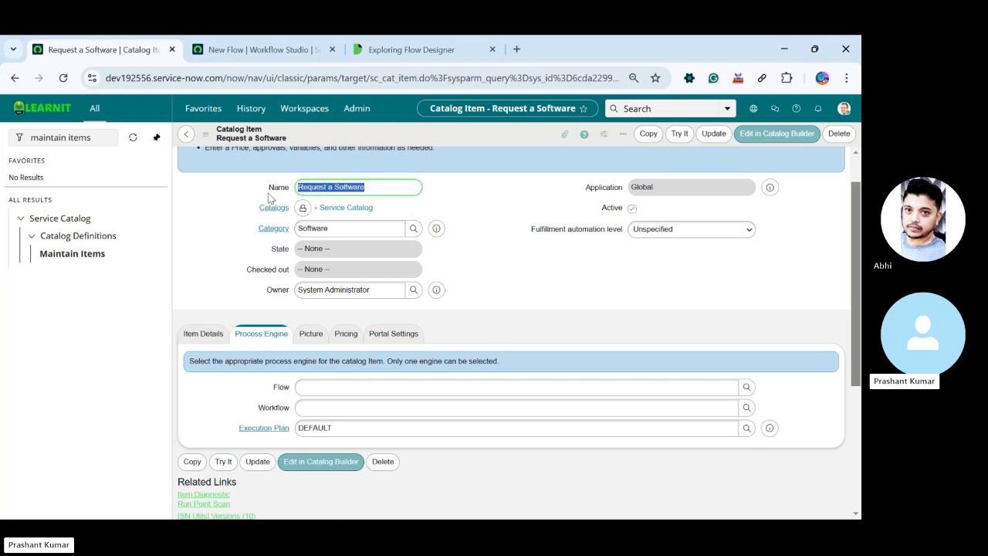
click(270, 51)
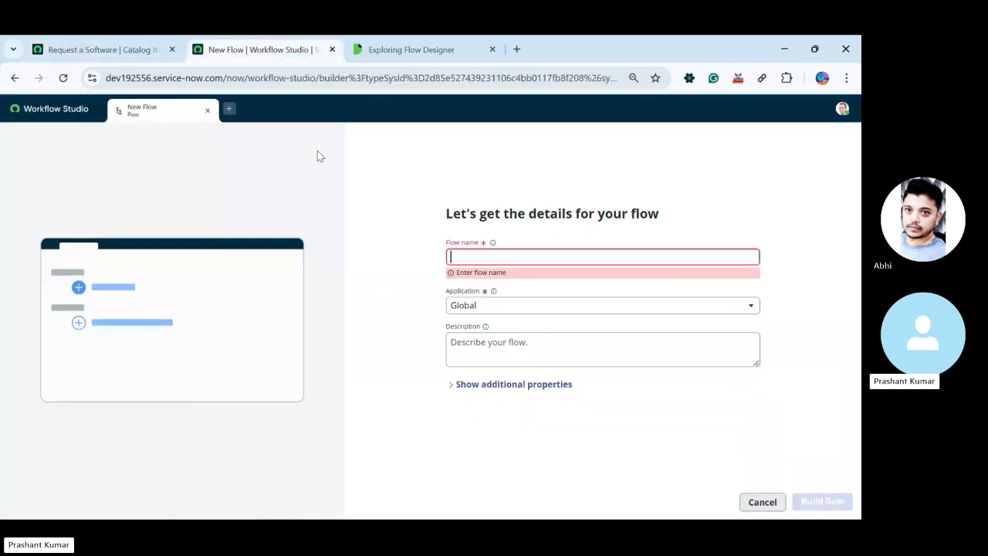
key(ctrl+v)
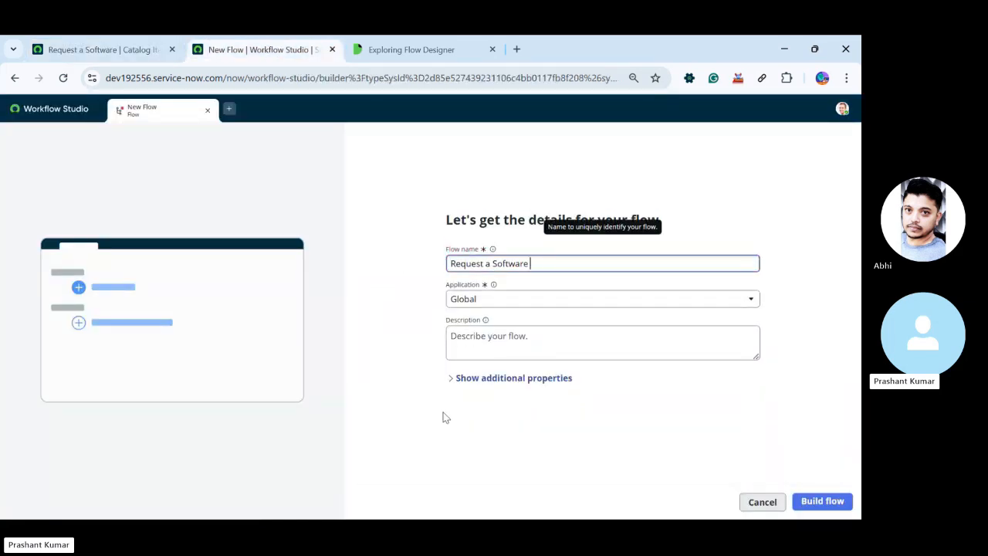
text(Flow)
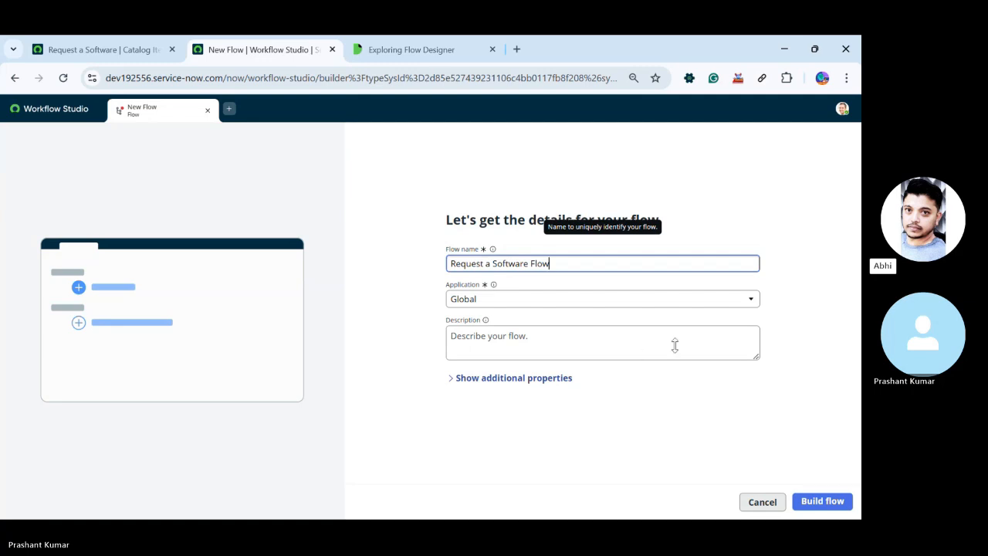
click(817, 502)
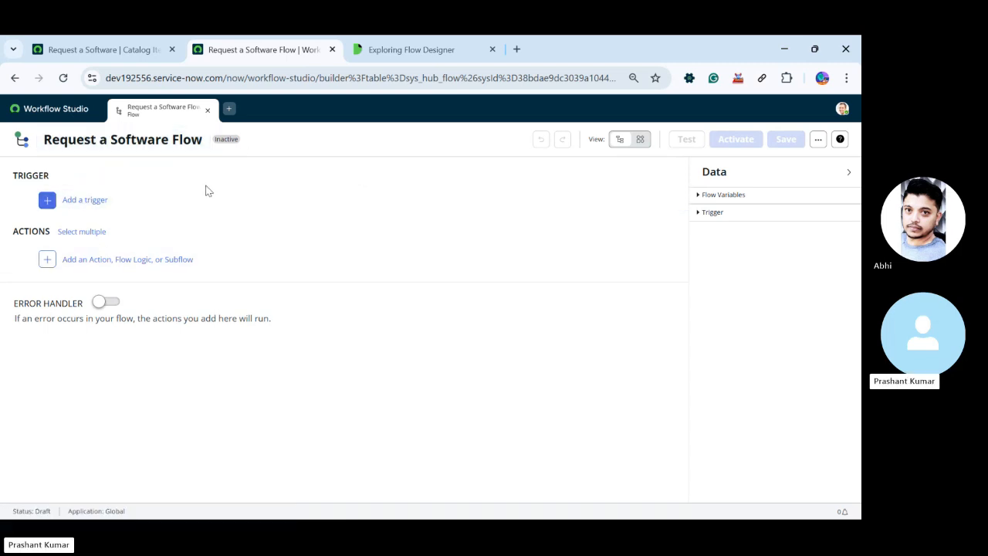
Add a trigger to the flow and switch its record type through Created, Updated, and Created or Updated
click(81, 200)
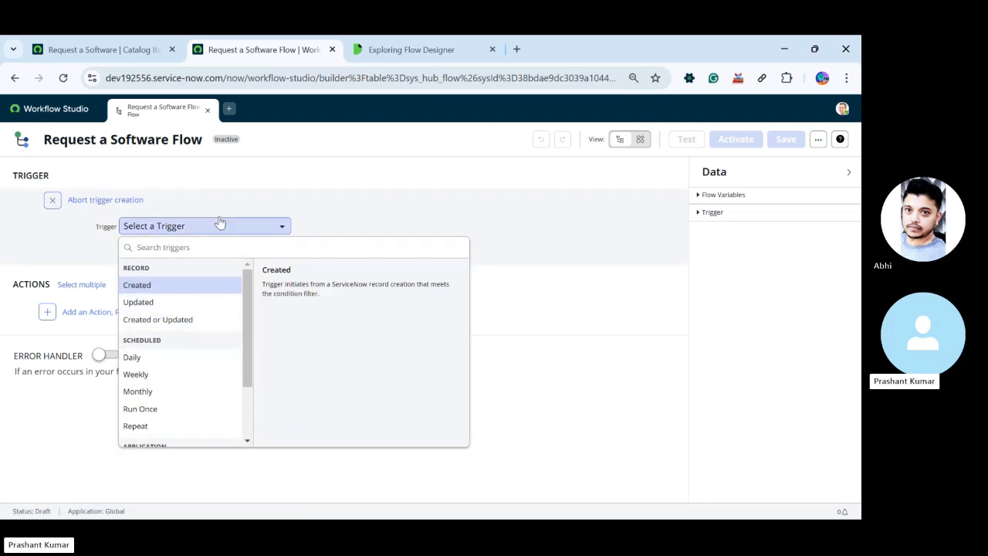
click(159, 285)
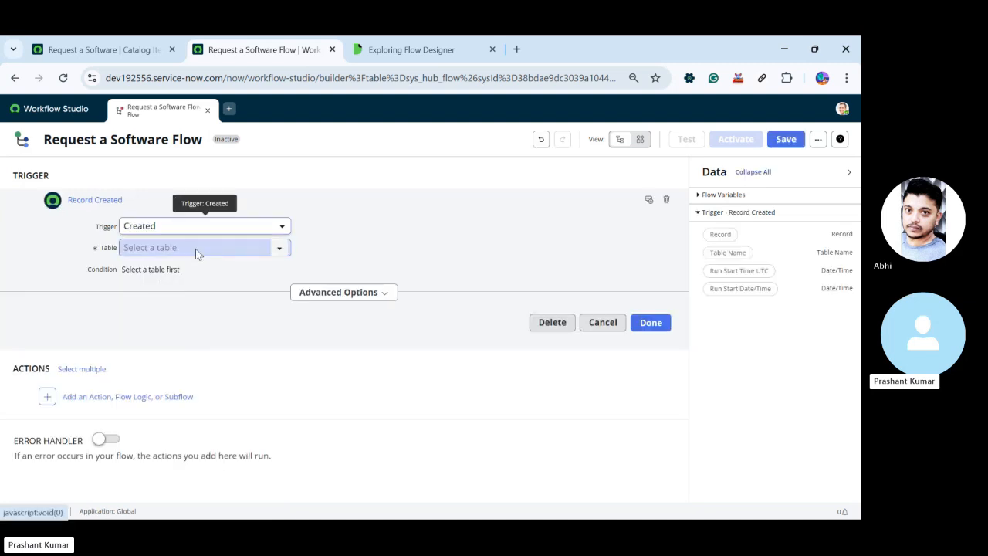
click(151, 226)
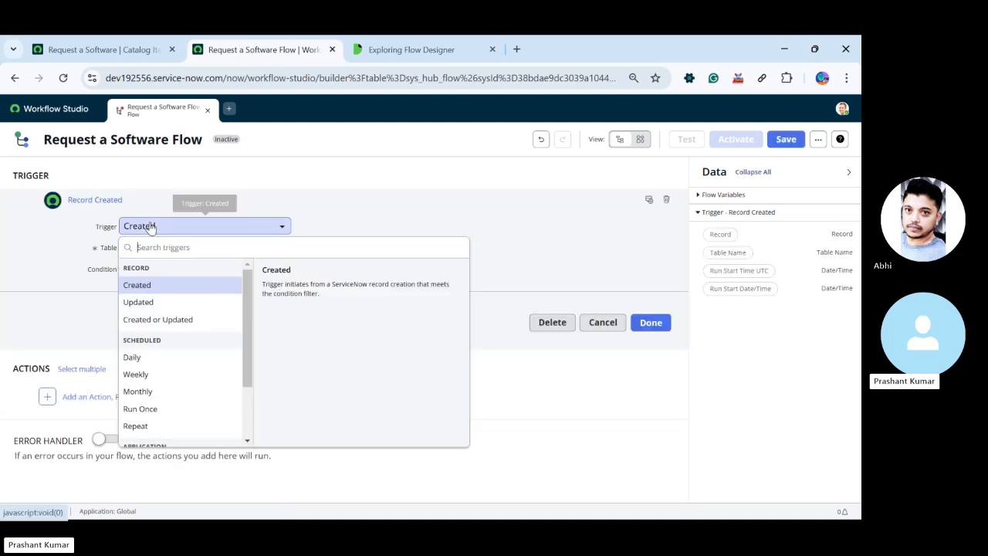
click(138, 302)
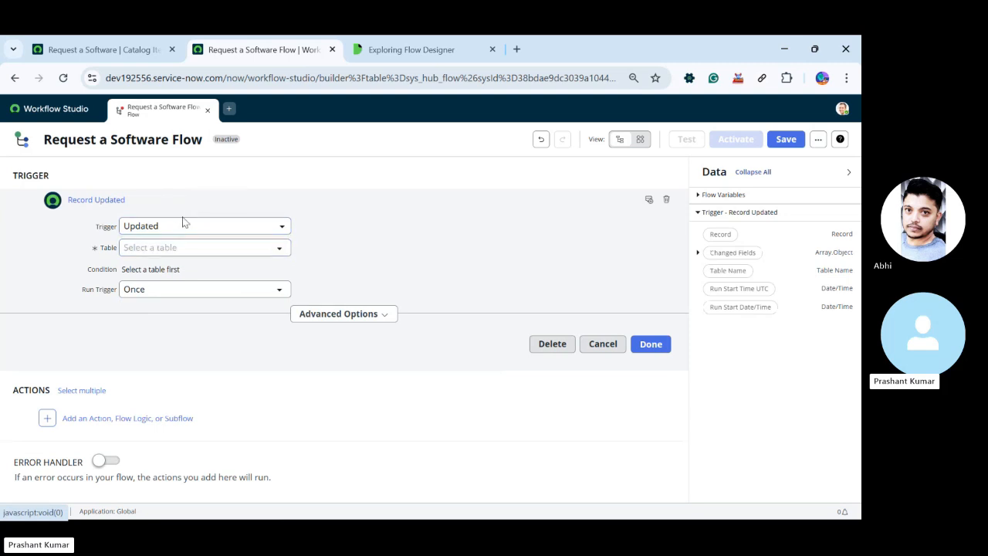
click(183, 225)
click(162, 321)
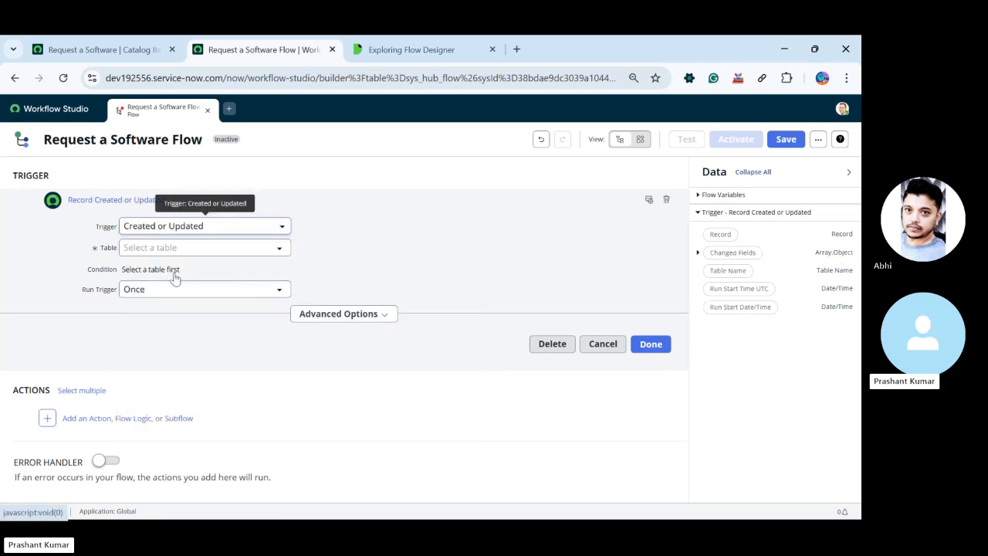
Examine the Scheduled and Application trigger types available for the flow
click(188, 234)
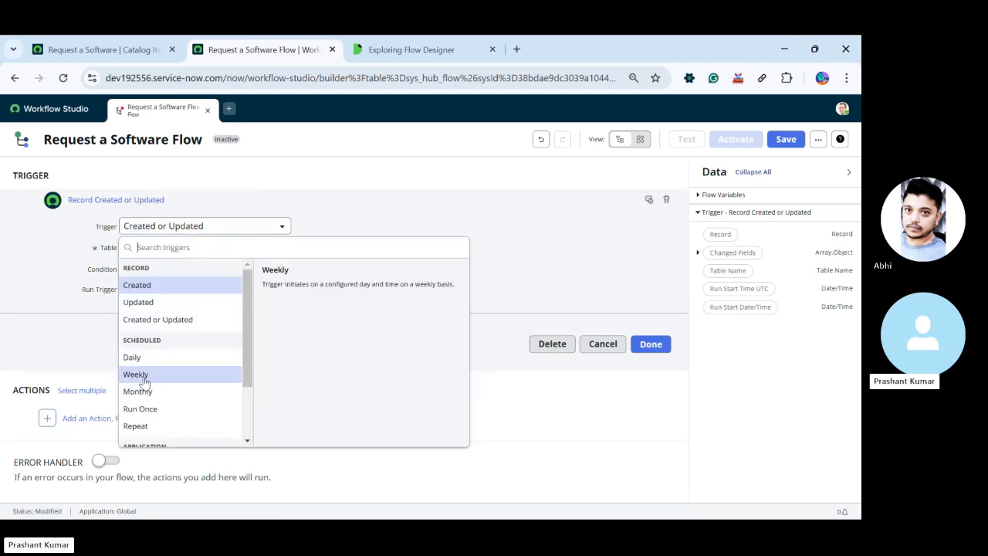
scroll(143, 378, down, 2)
scroll(144, 380, up, 1)
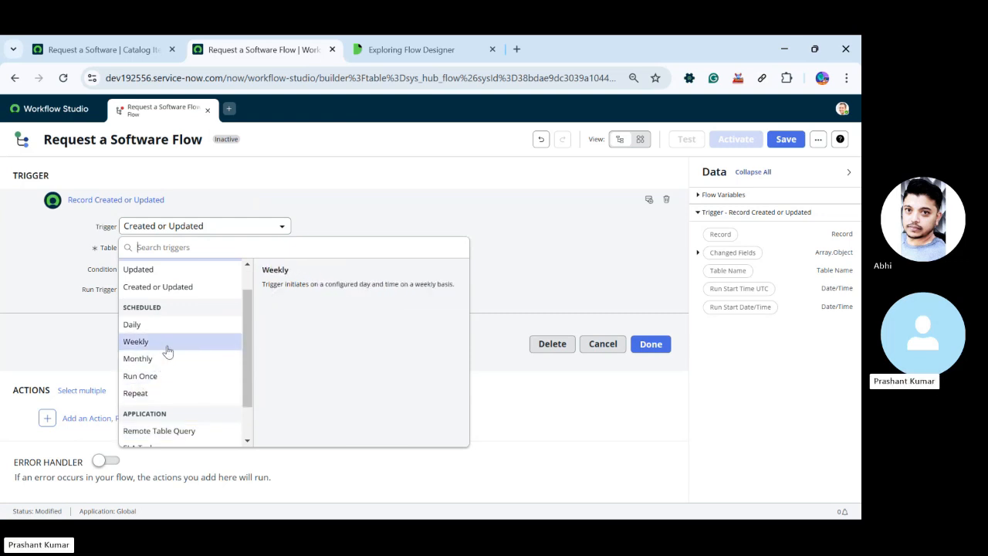
scroll(165, 360, down, 1)
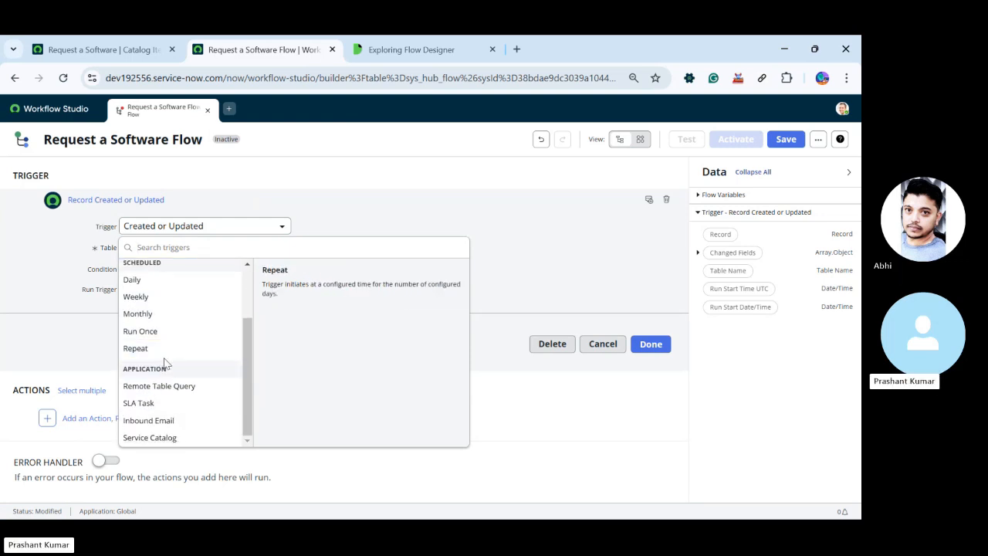
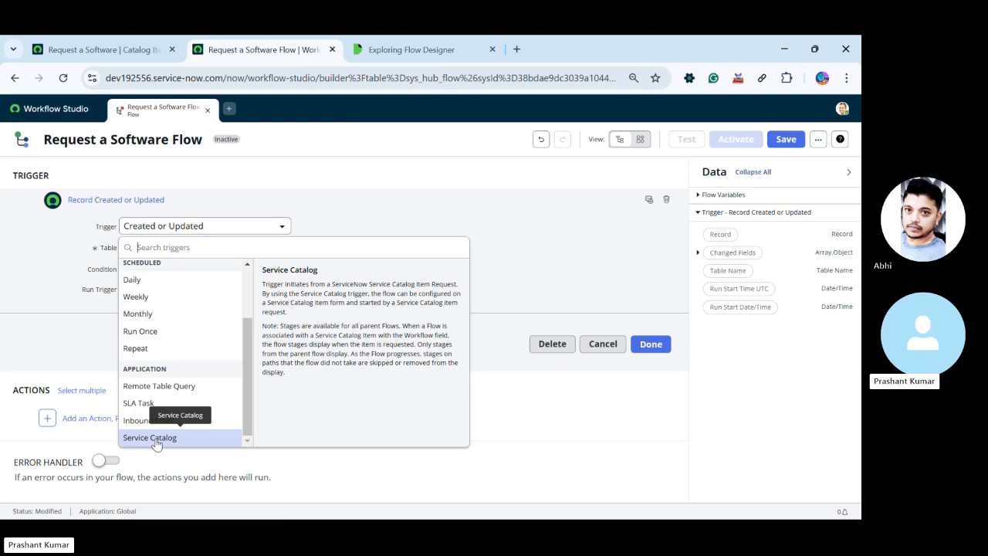
Set the flow's trigger to the Service Catalog application trigger
scroll(157, 415, up, 1)
scroll(157, 415, down, 1)
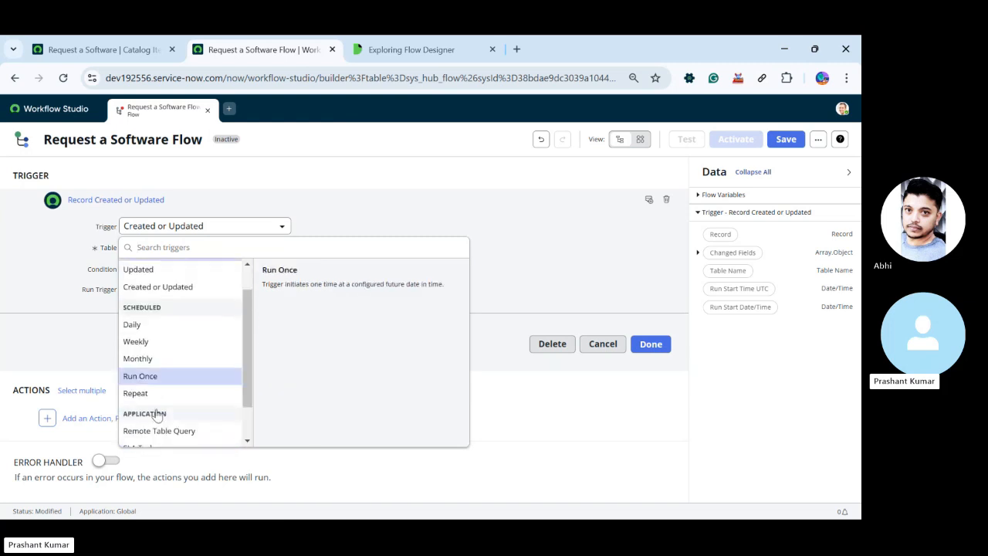
click(163, 439)
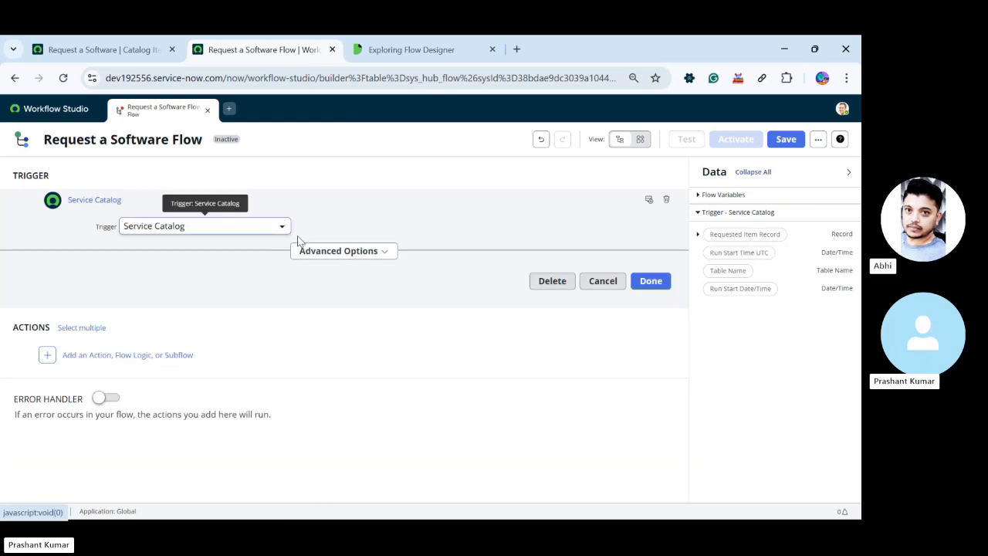
Review the Service Catalog trigger's advanced options for where to run the flow, leave them at None, and confirm the trigger
click(367, 255)
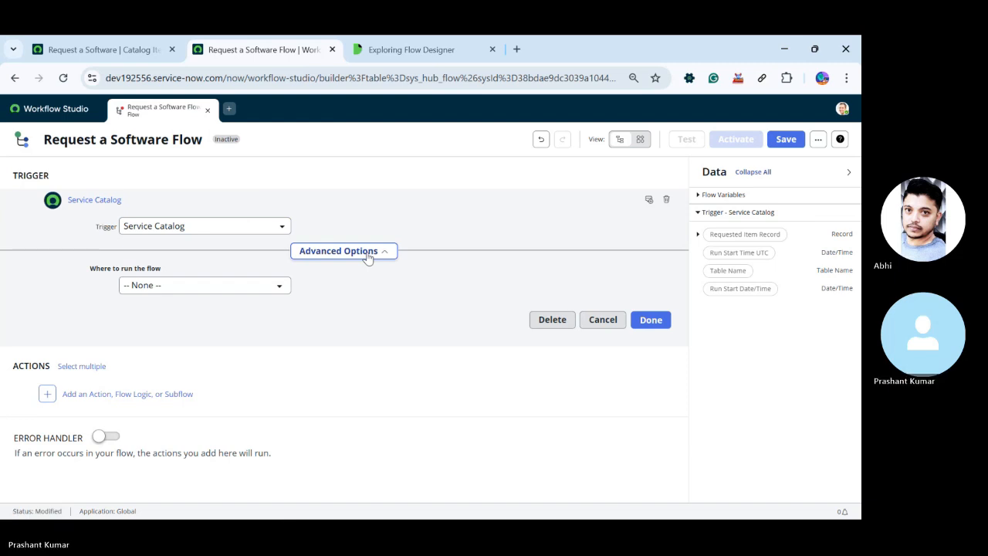
click(368, 254)
click(368, 254)
click(241, 287)
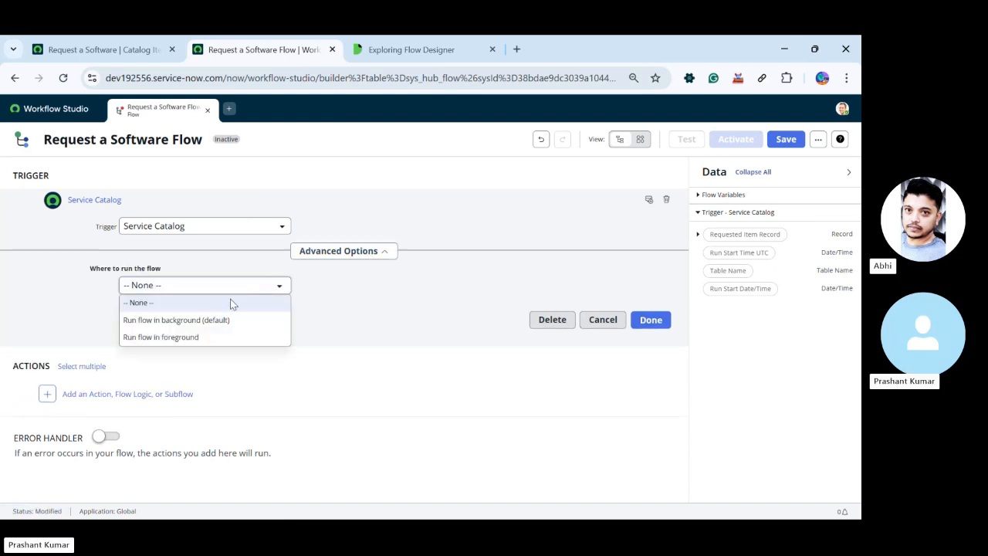
click(309, 321)
click(369, 254)
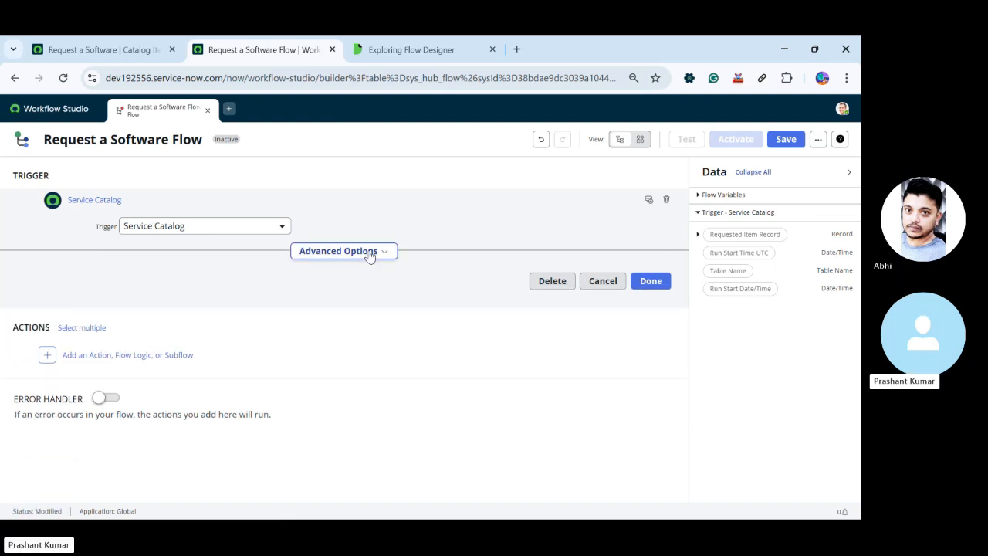
click(642, 285)
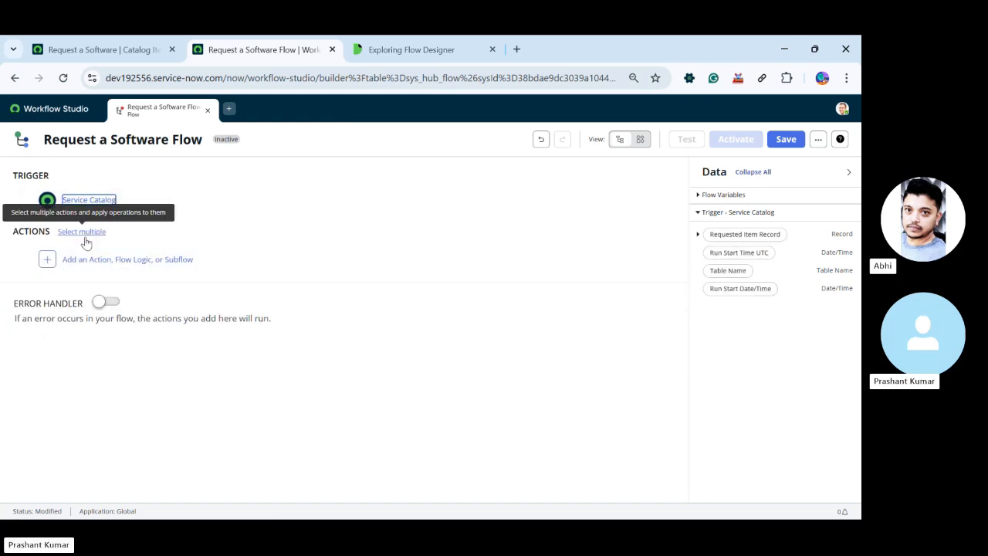
Examine the installed spokes and the ServiceNow Core actions that can be added to the flow
click(47, 260)
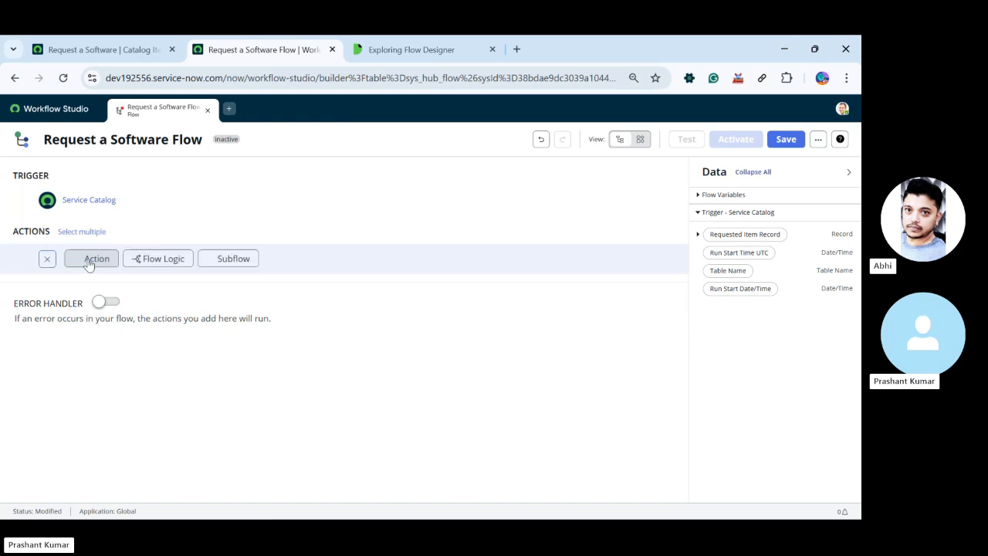
click(96, 260)
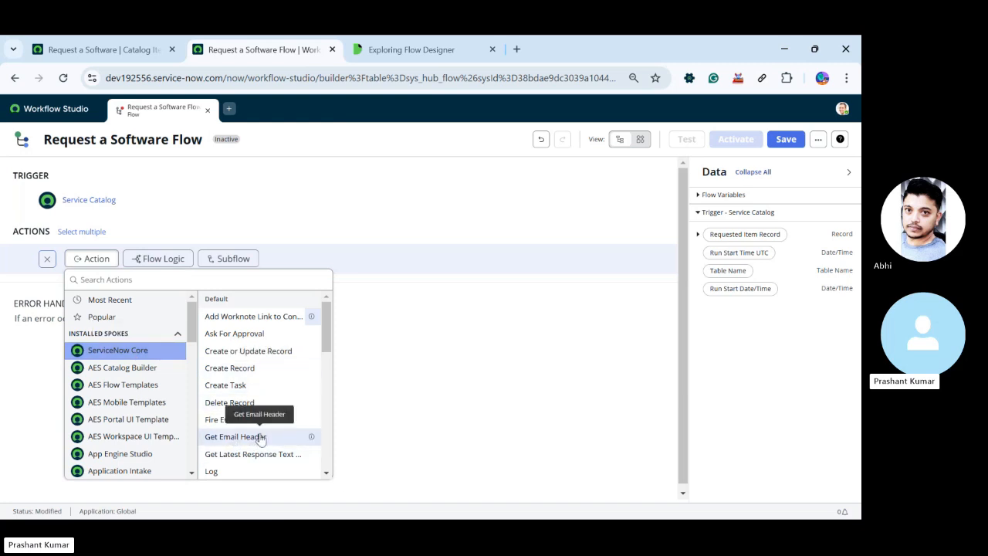
scroll(108, 370, down, 3)
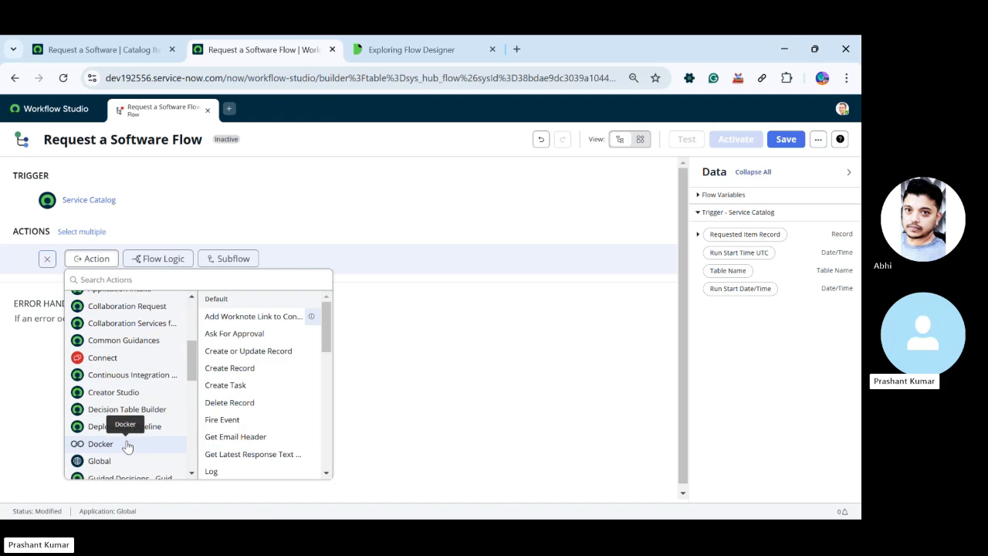
scroll(125, 443, down, 1)
scroll(116, 416, down, 2)
scroll(101, 405, up, 1)
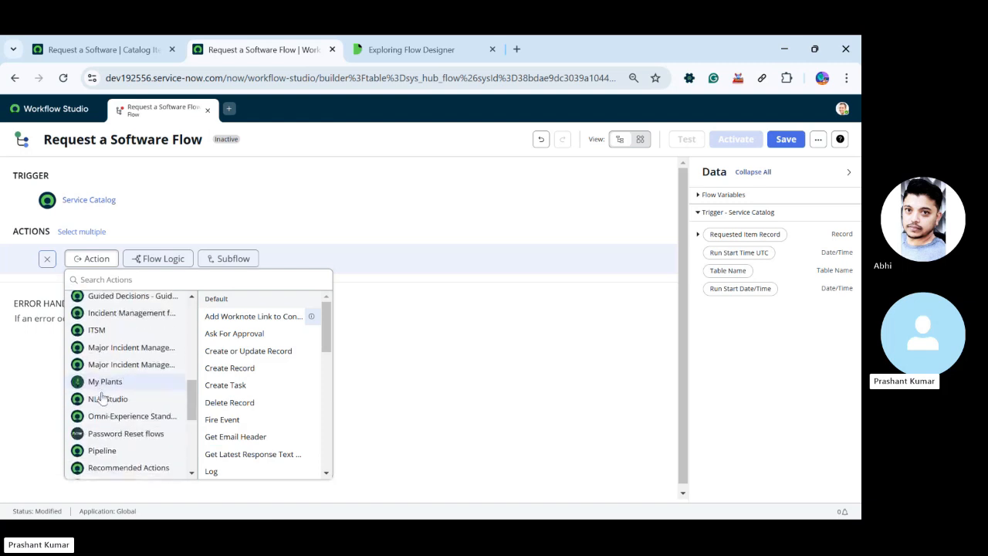
scroll(105, 397, down, 2)
scroll(101, 397, up, 5)
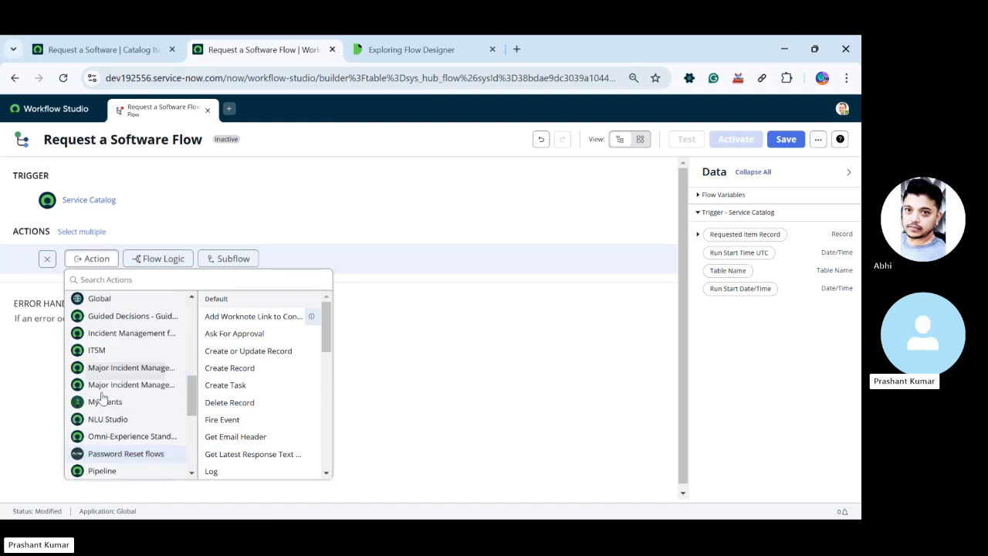
scroll(101, 397, up, 2)
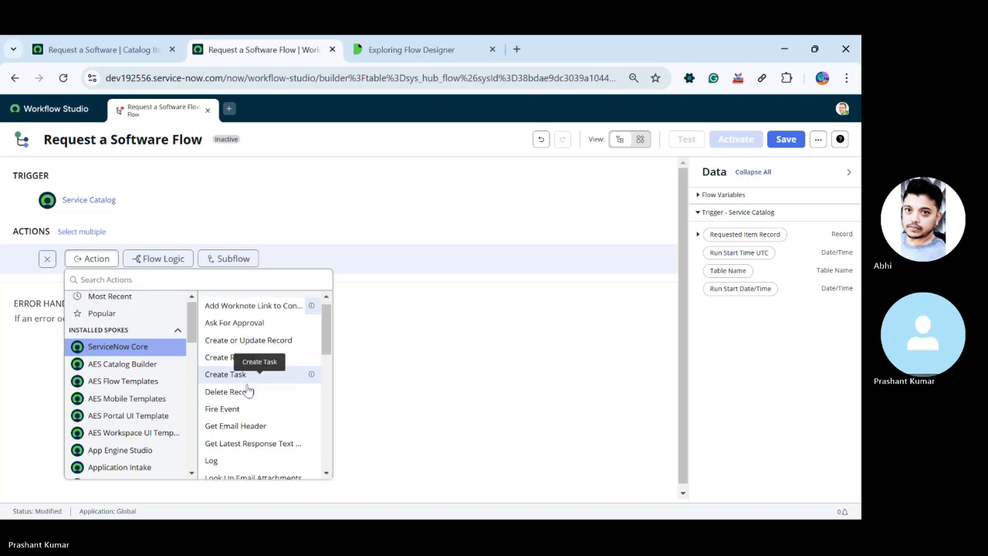
scroll(247, 392, down, 2)
scroll(247, 391, down, 10)
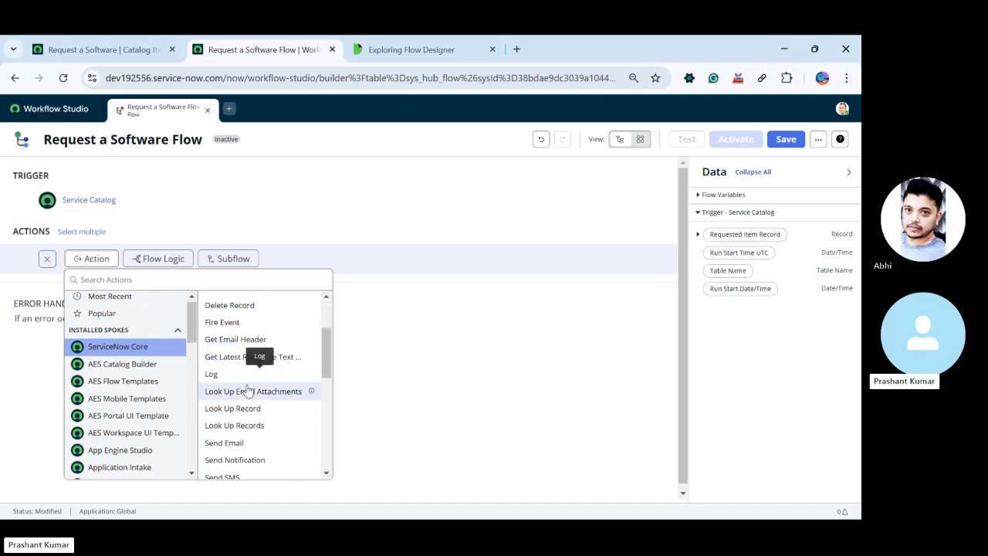
scroll(247, 391, down, 1)
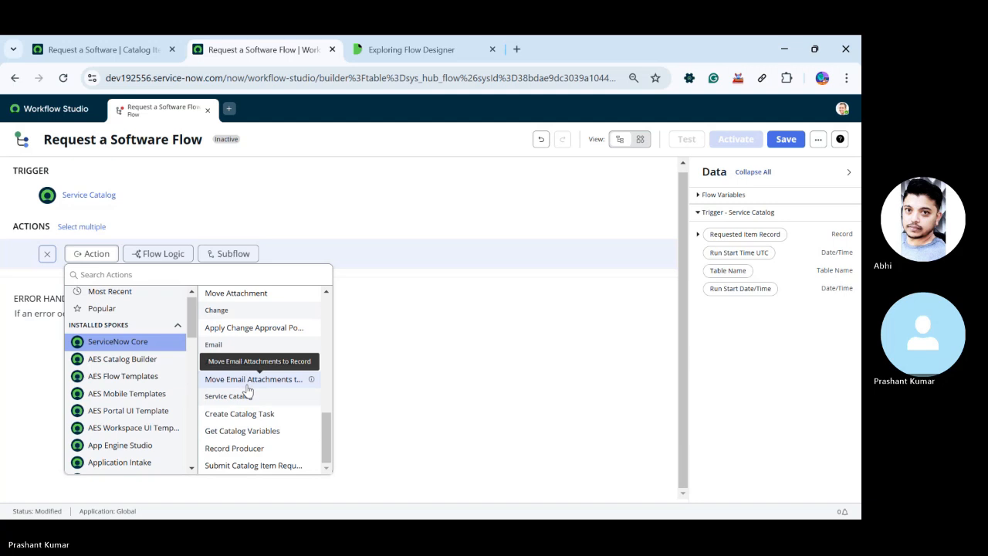
click(338, 149)
Add an Ask For Approval action and use the trigger's Requested Item Record as its record
click(97, 261)
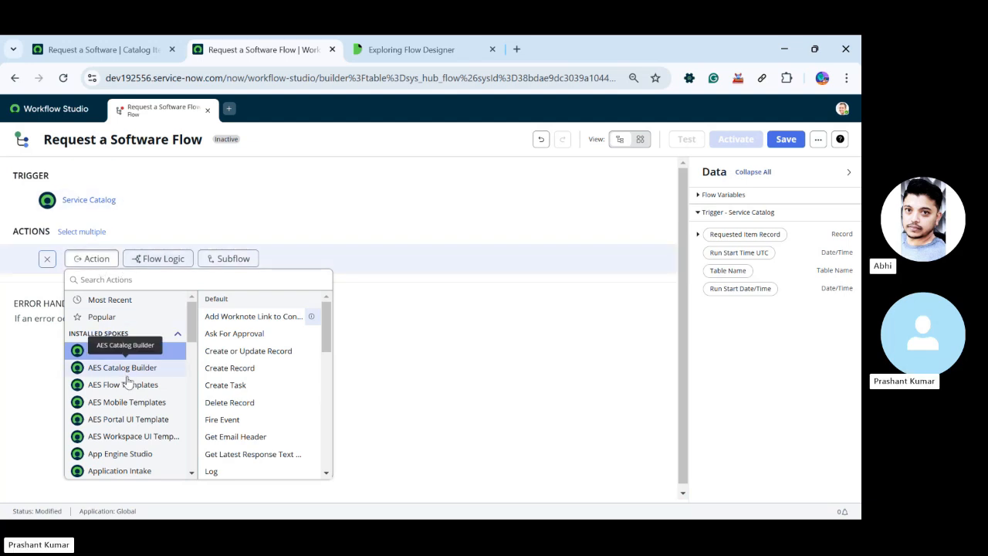
click(236, 333)
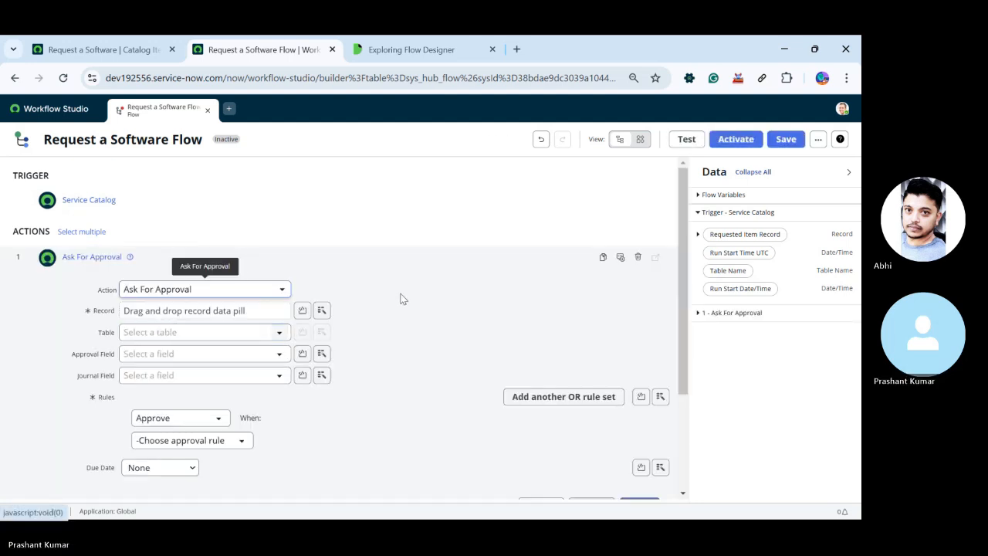
click(236, 287)
click(236, 288)
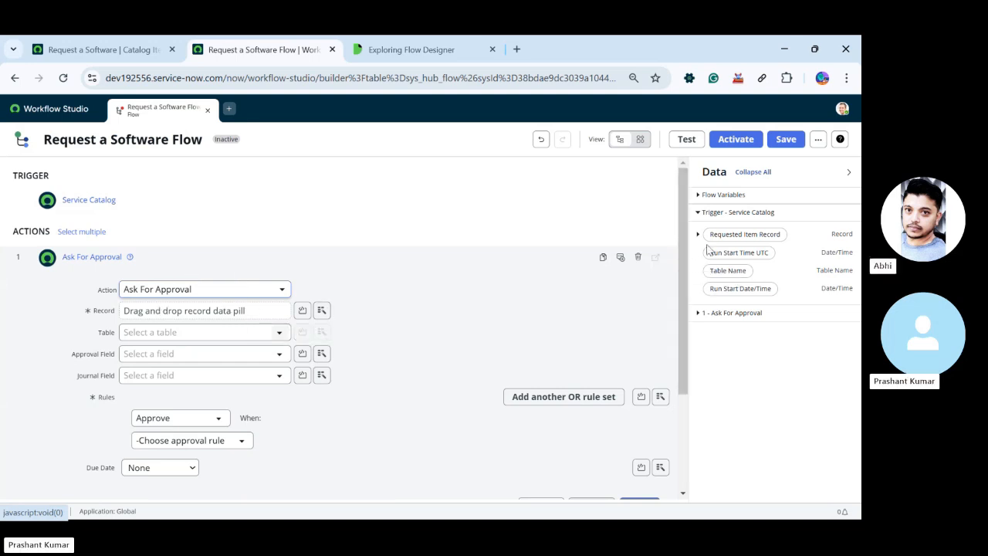
click(223, 311)
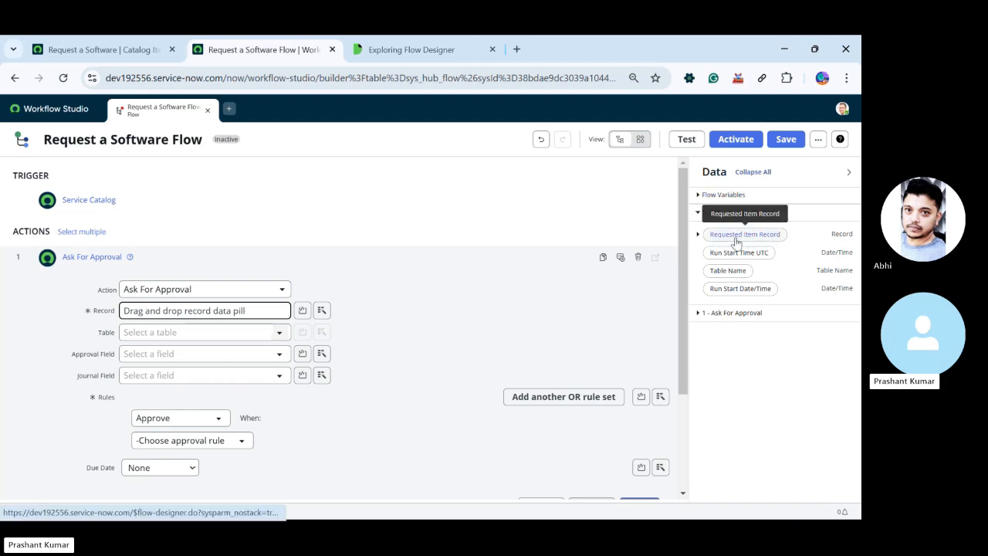
drag(739, 243, 162, 312)
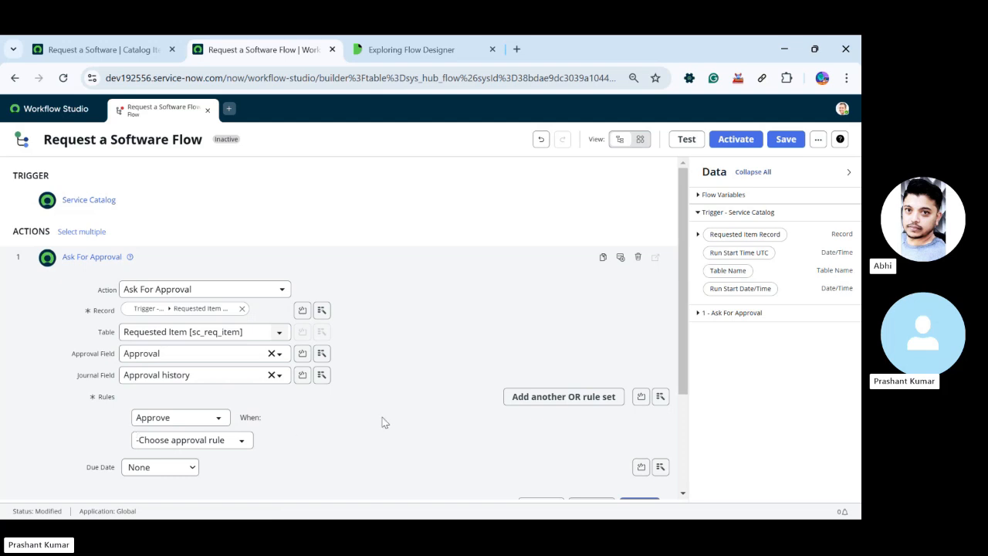
Set the approval rule to Approve when Anyone approves
scroll(197, 417, down, 2)
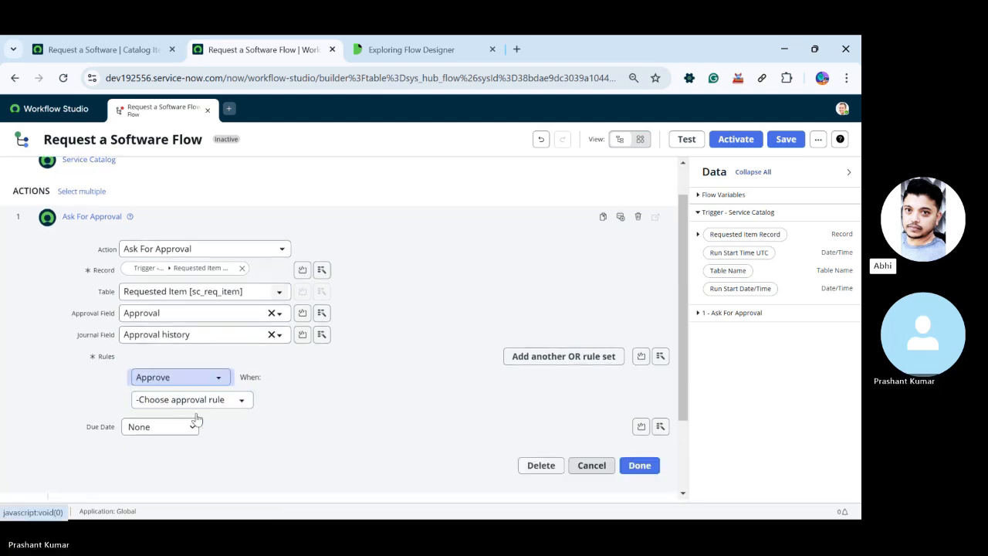
click(210, 332)
click(216, 331)
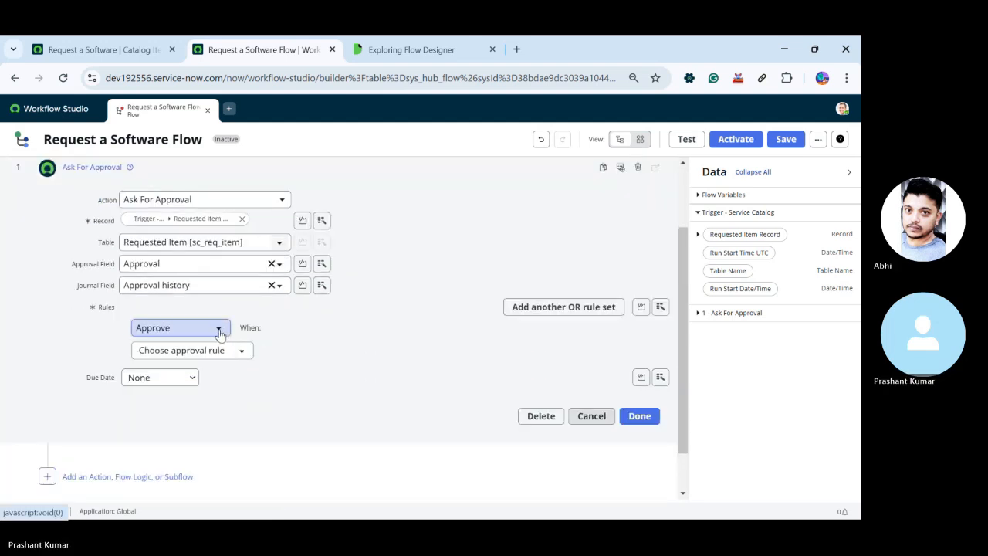
click(215, 335)
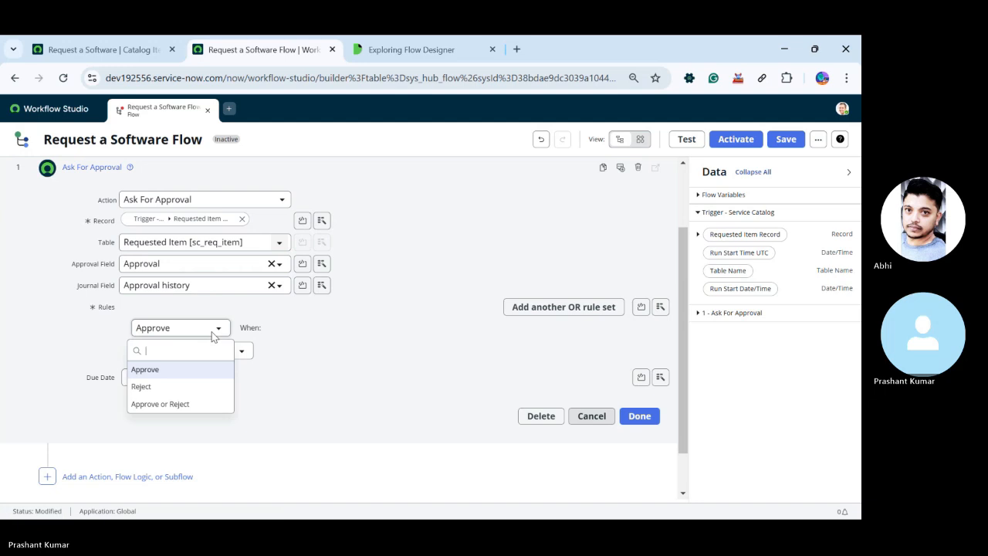
click(155, 370)
click(193, 352)
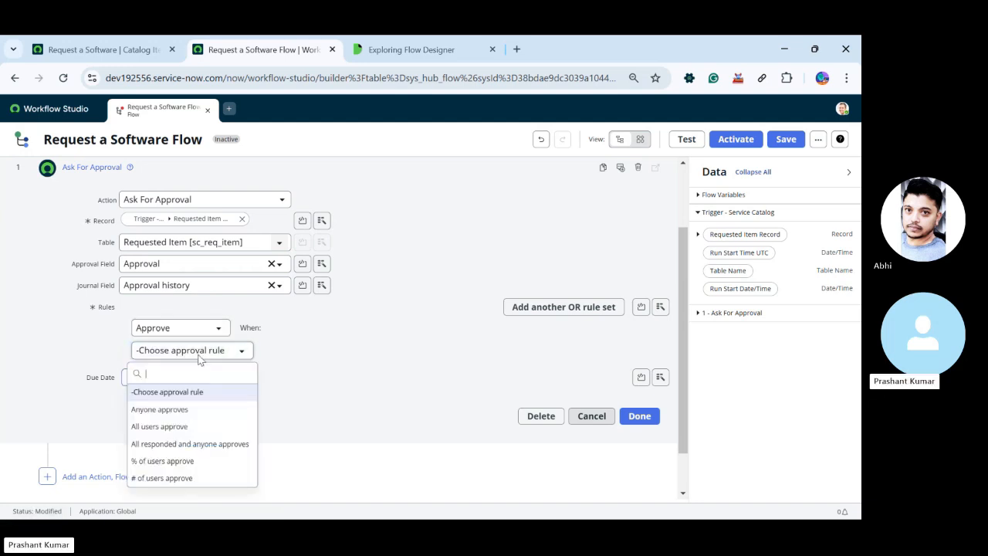
click(169, 411)
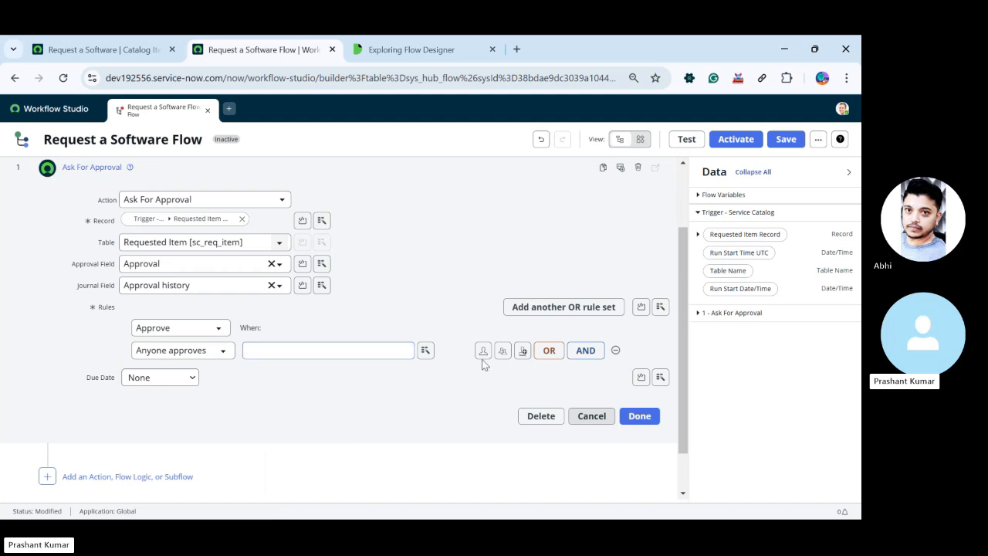
click(523, 352)
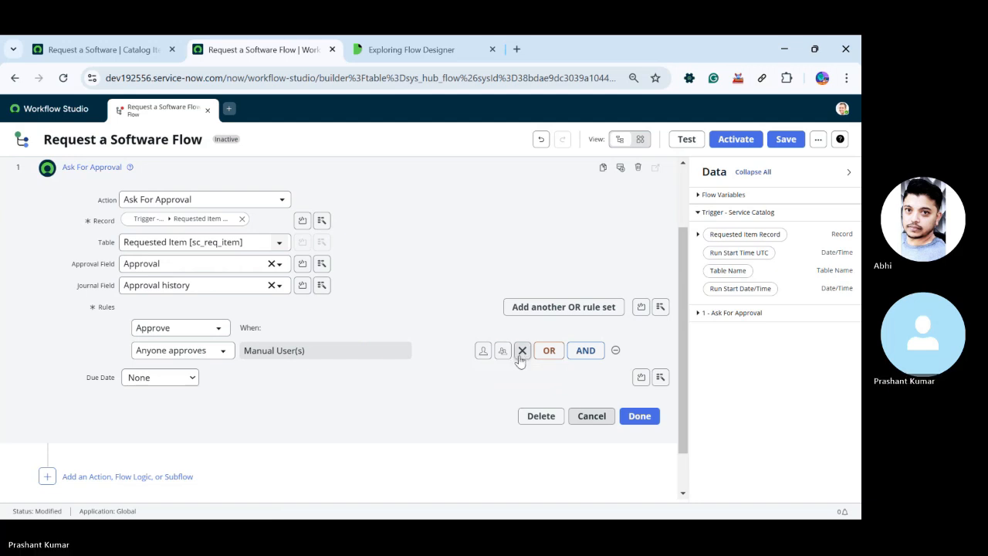
click(615, 349)
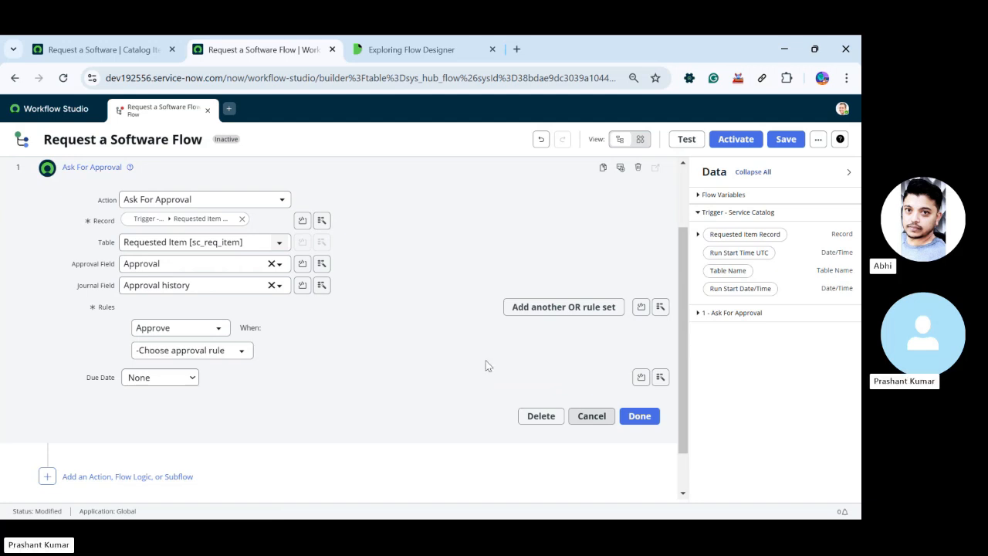
click(239, 350)
click(176, 409)
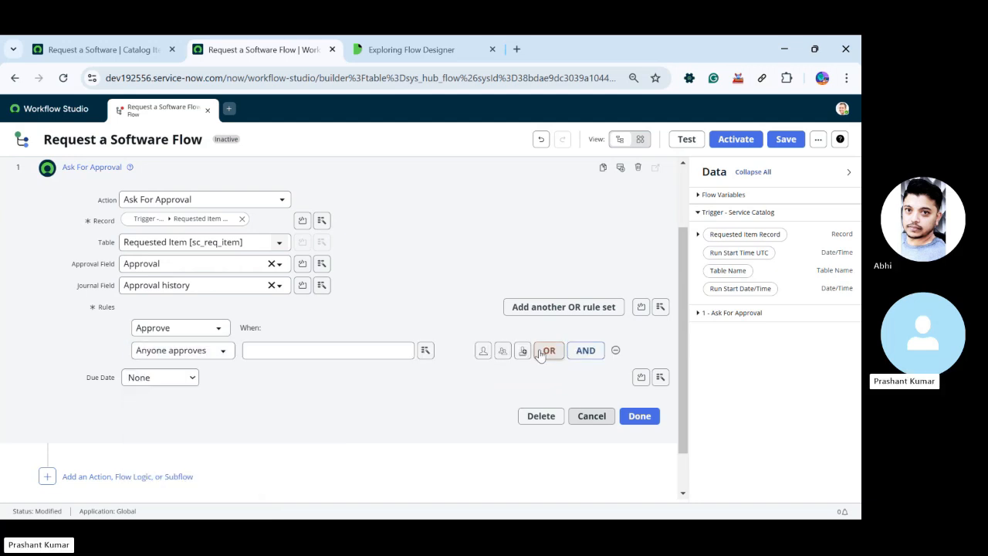
Look through the Service Catalog trigger's data and the fields of its Requested Item Record for a possible approver
click(426, 357)
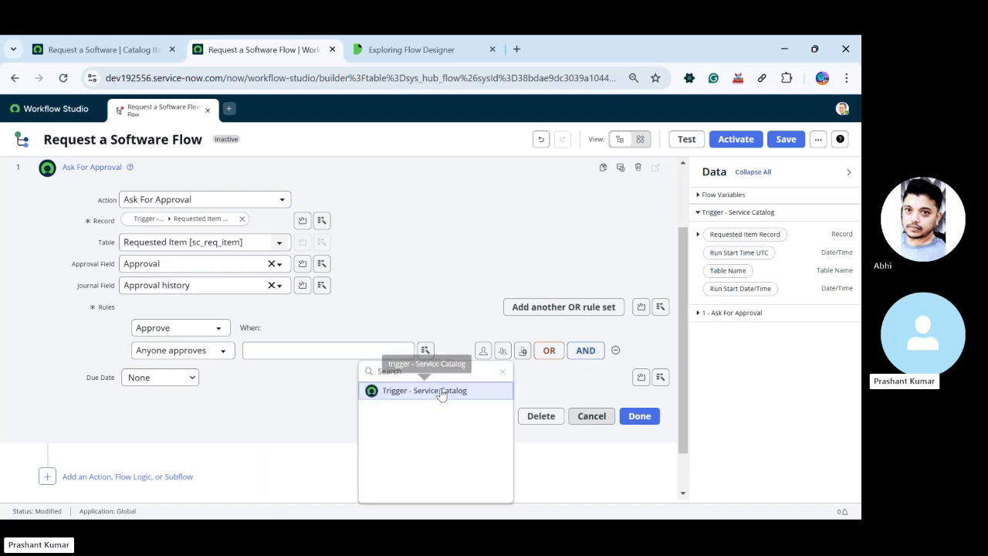
click(441, 394)
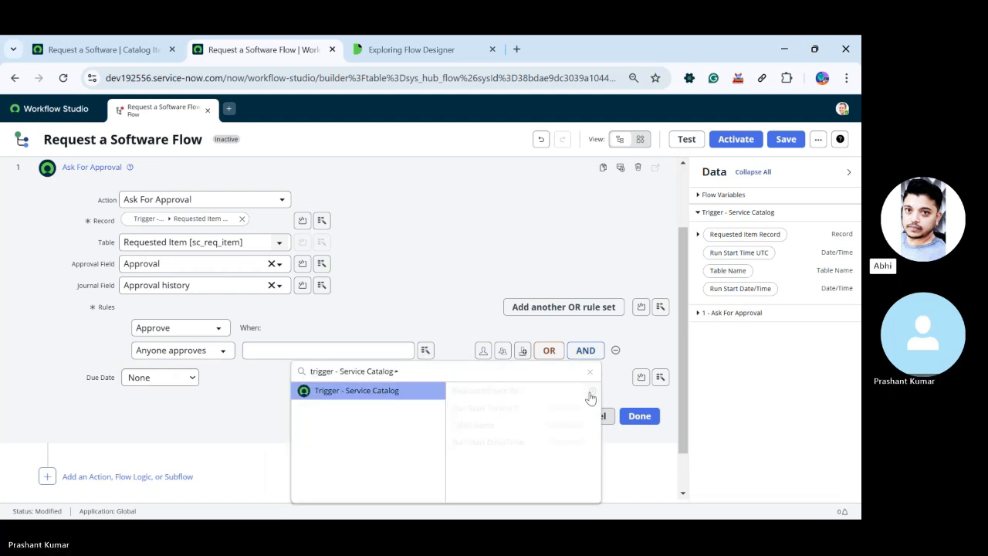
click(424, 292)
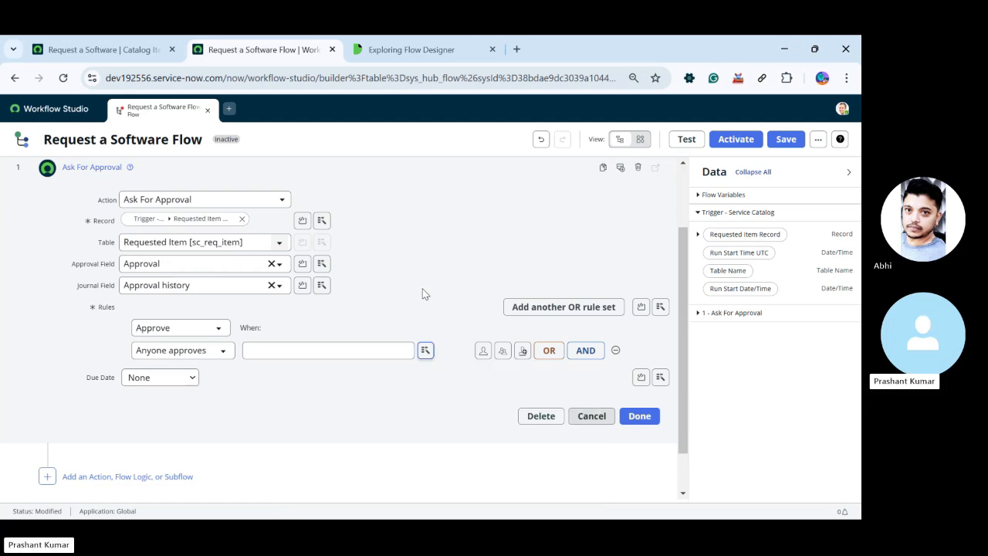
click(365, 349)
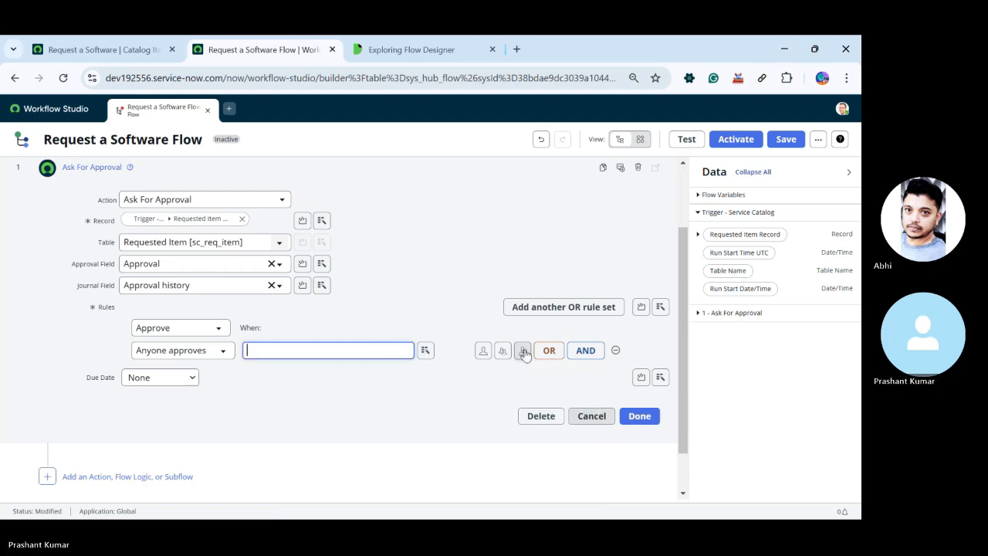
click(424, 351)
click(425, 351)
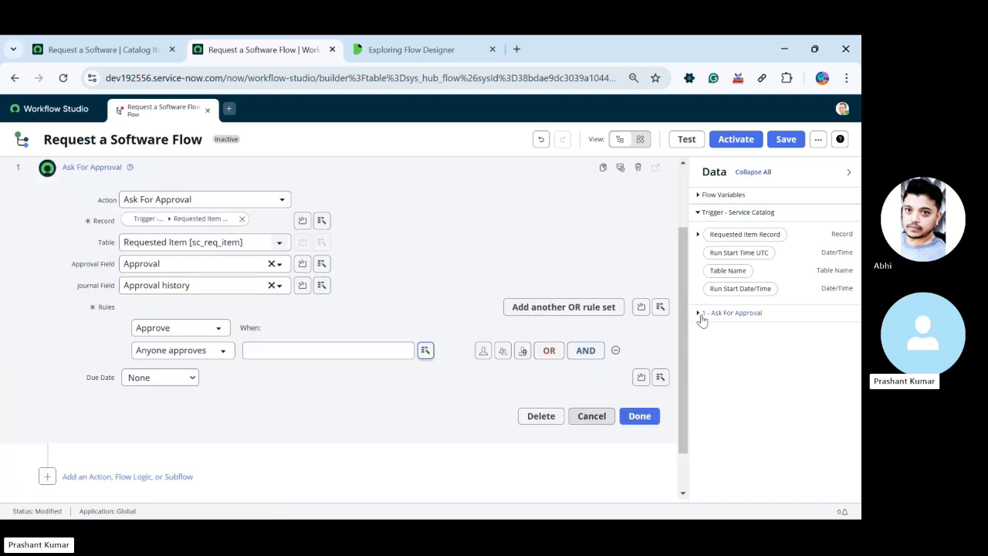
click(697, 234)
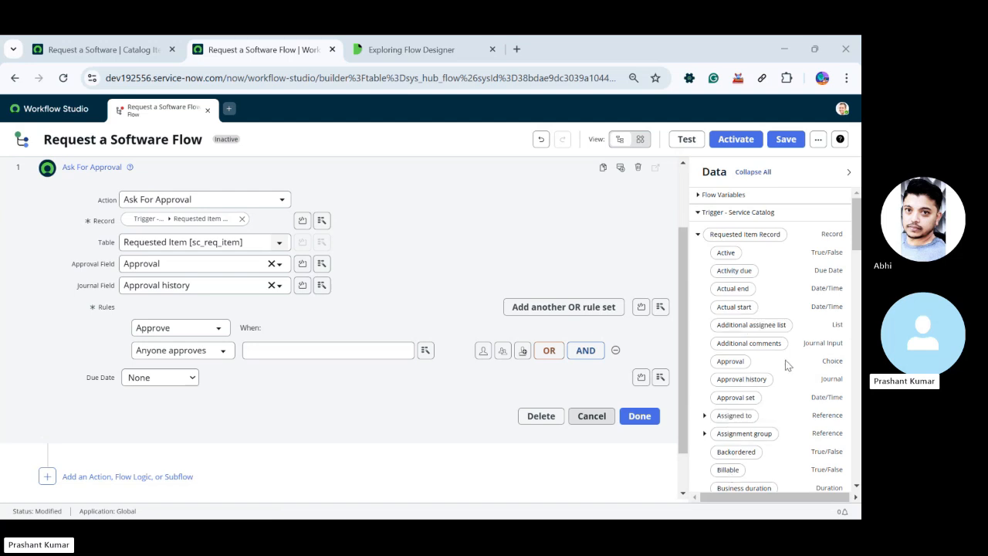
scroll(818, 353, down, 1)
scroll(818, 352, down, 10)
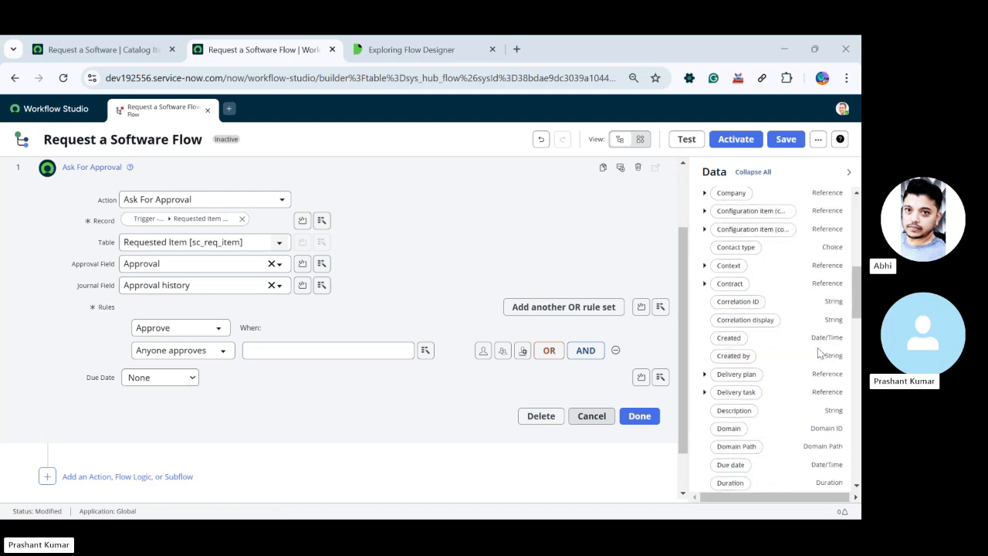
scroll(505, 295, up, 2)
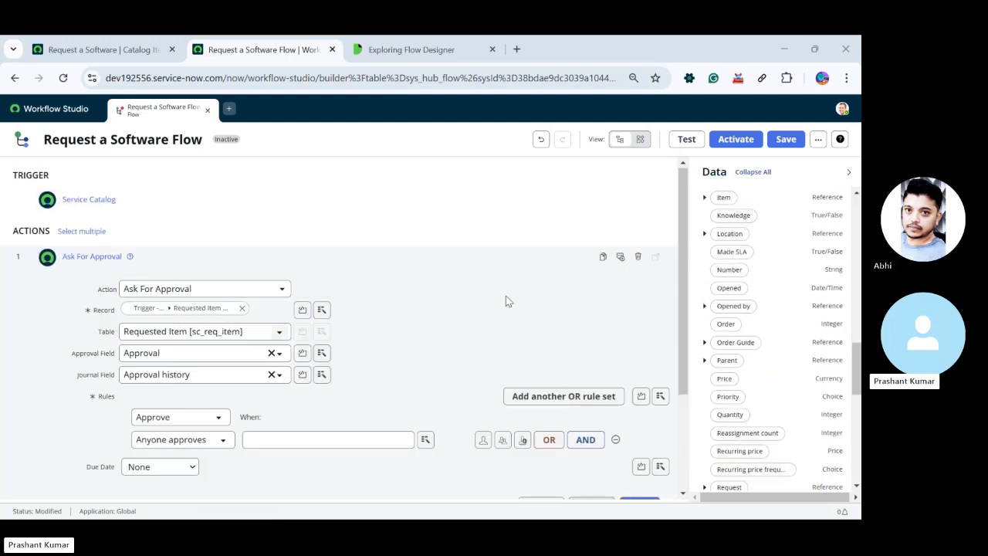
Collapse the Ask For Approval action and insert a Get Catalog Variables action from ServiceNow Core before it
click(217, 266)
click(47, 245)
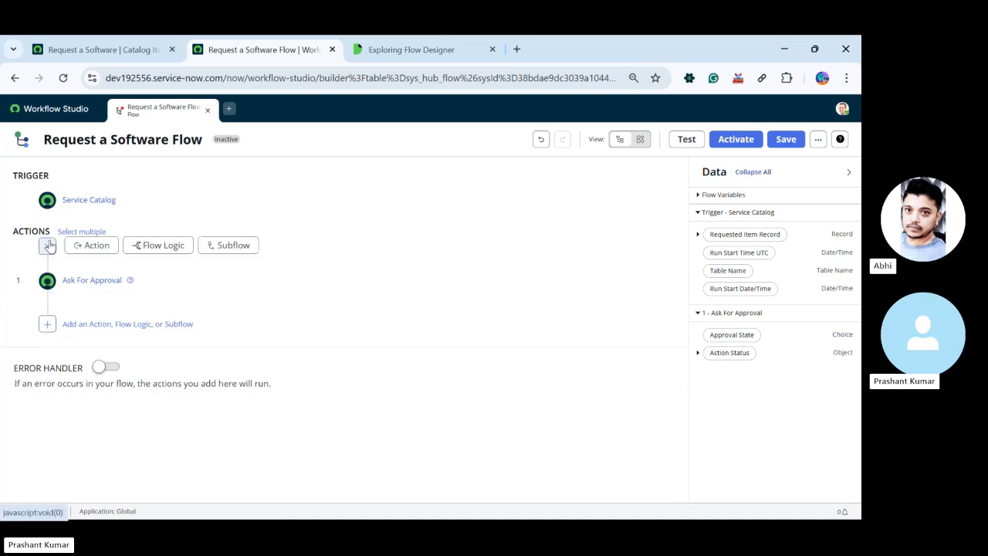
click(91, 245)
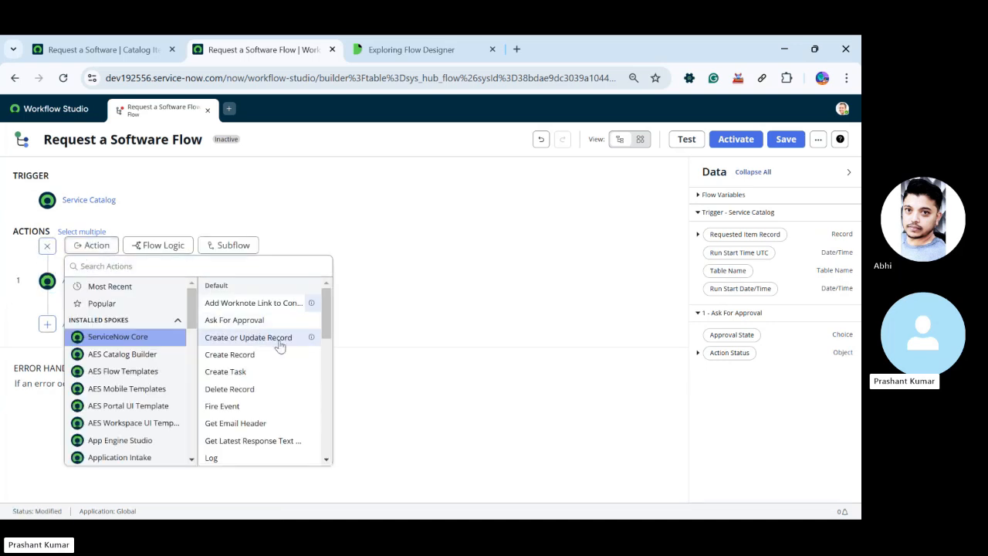
scroll(279, 346, down, 5)
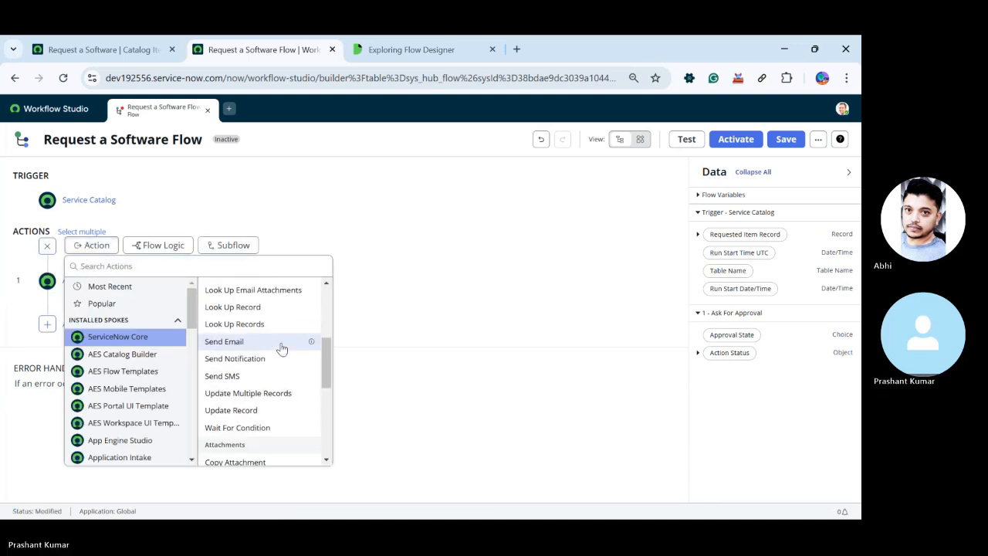
scroll(281, 347, down, 10)
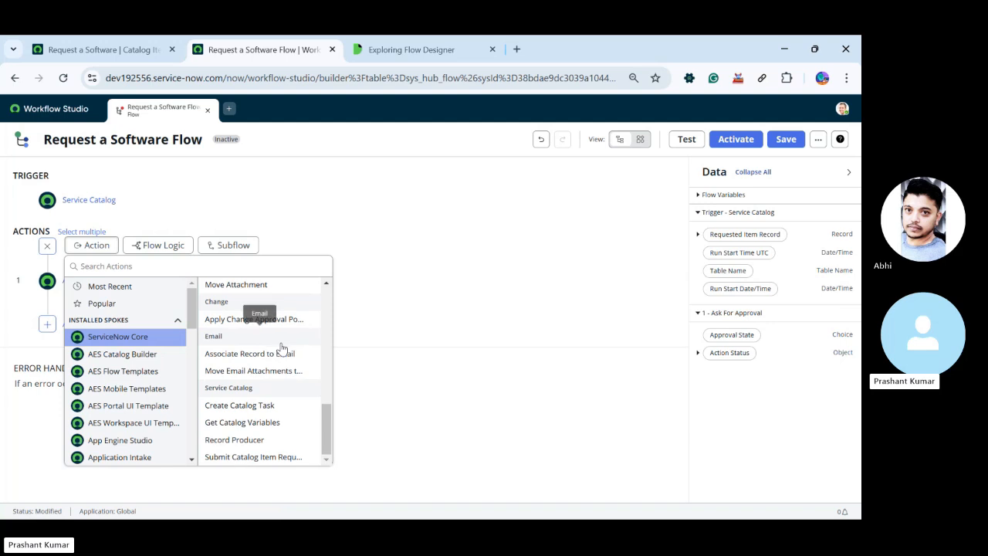
click(283, 422)
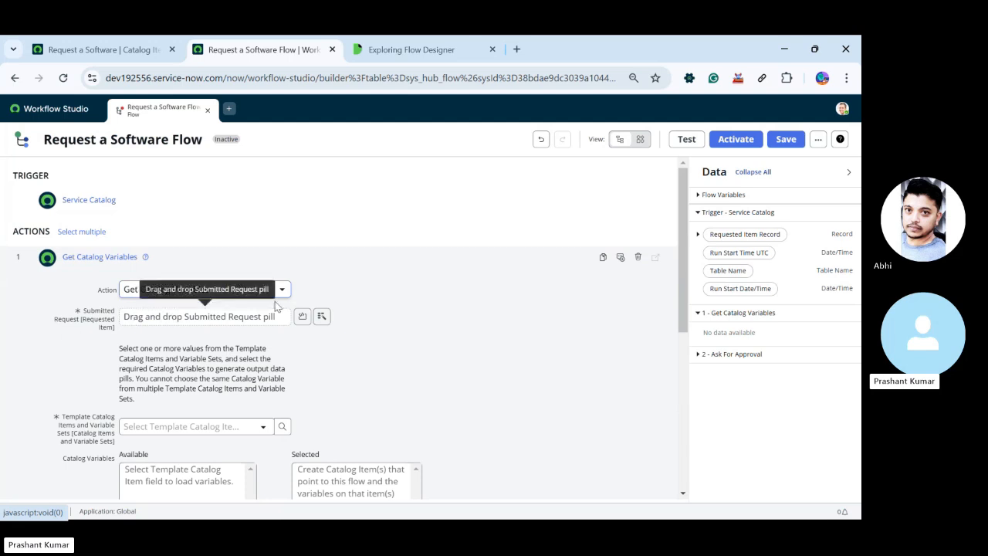
Use the trigger's Requested Item Record as the submitted request and Request a Software as the template catalog item
click(237, 315)
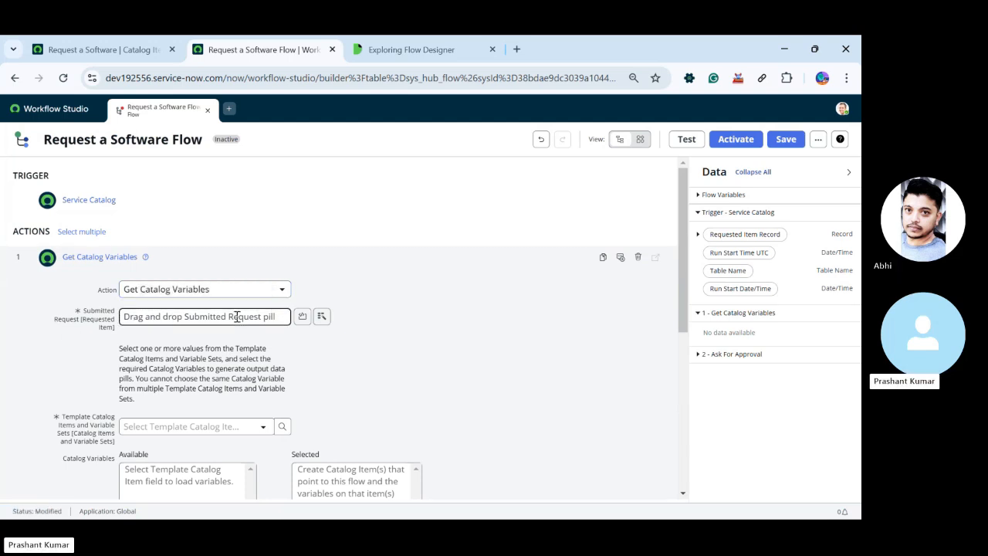
drag(741, 234, 188, 323)
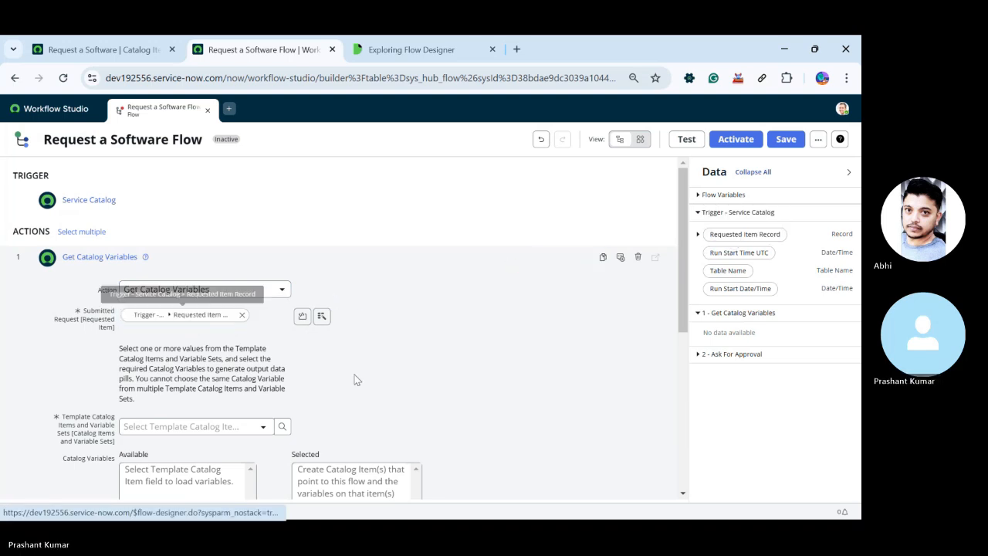
scroll(412, 388, down, 1)
scroll(413, 392, down, 2)
scroll(407, 379, up, 3)
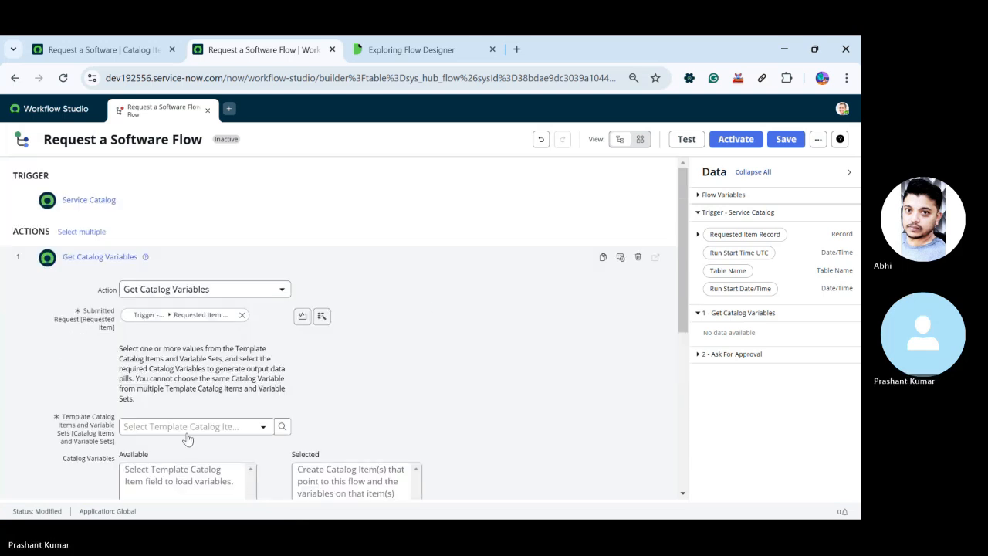
click(253, 432)
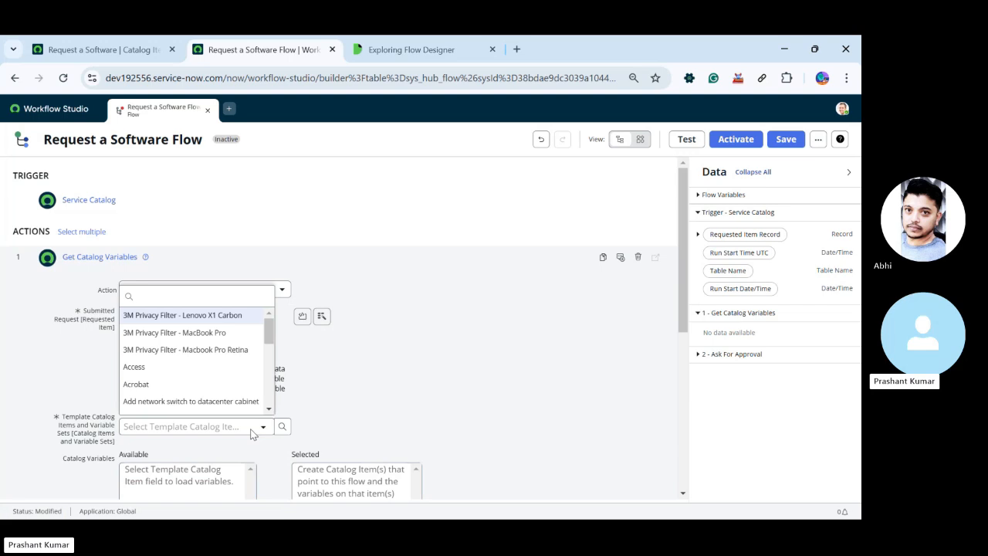
text(requ)
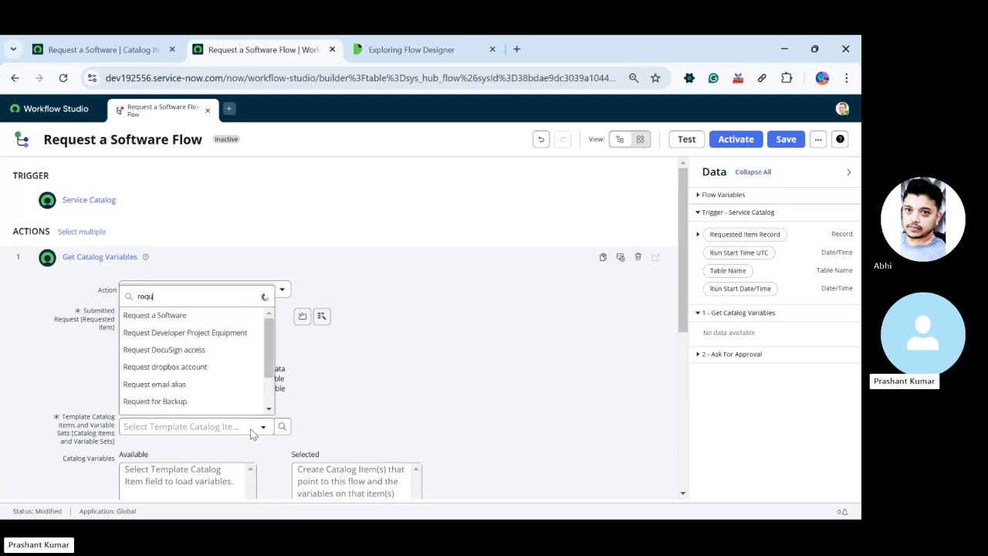
text(est)
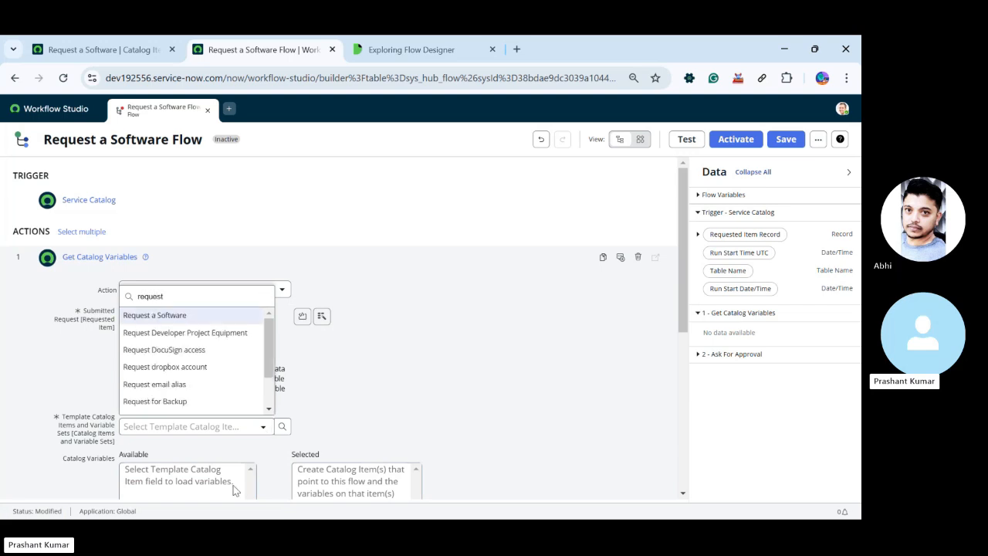
click(165, 314)
Select the catalog variables requested_for, software_name and business_justification for output and confirm the Get Catalog Variables action
scroll(251, 405, down, 2)
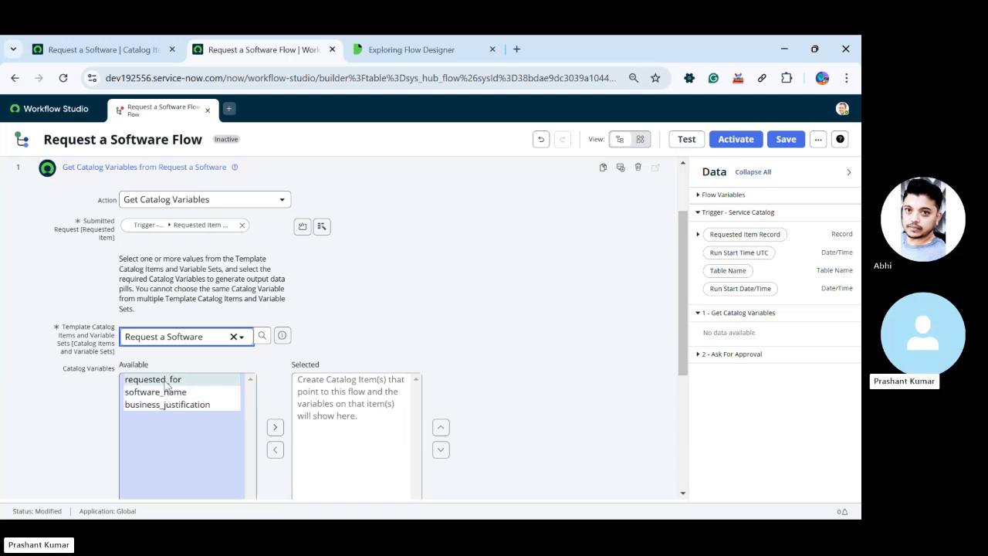
drag(166, 381, 172, 433)
click(274, 419)
scroll(425, 450, down, 5)
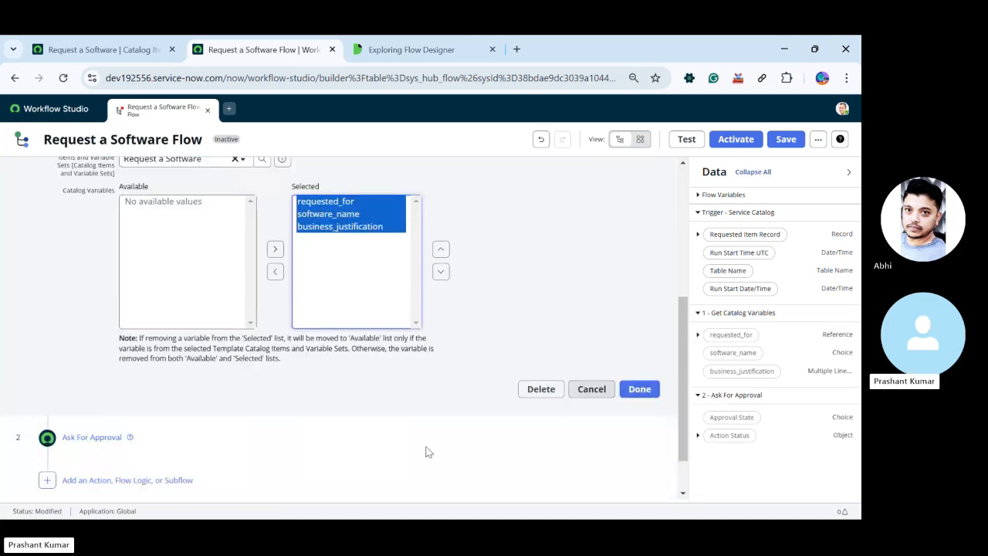
click(648, 337)
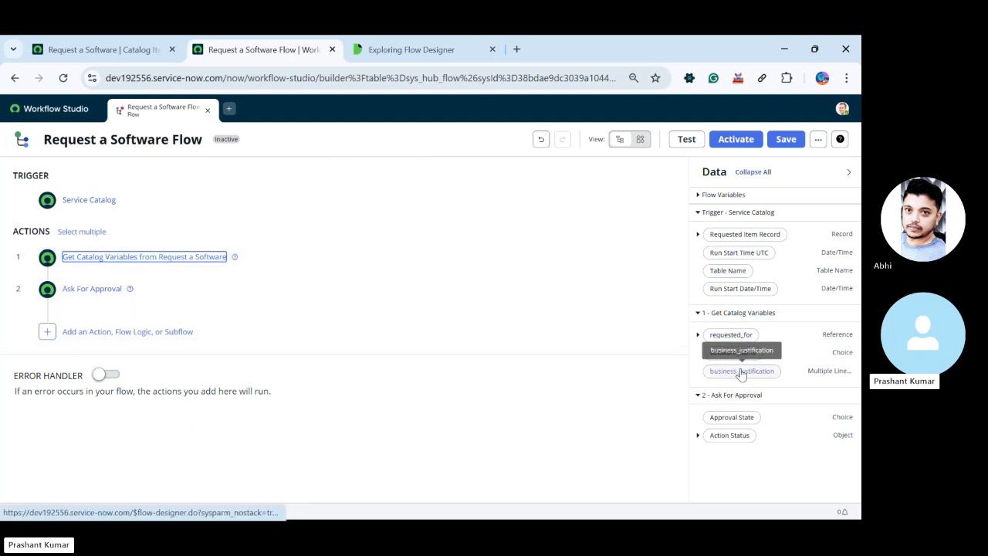
Reopen the Ask For Approval action and browse the requested_for fields from Get Catalog Variables for the rule's approver
click(155, 292)
scroll(270, 409, down, 1)
scroll(345, 409, down, 1)
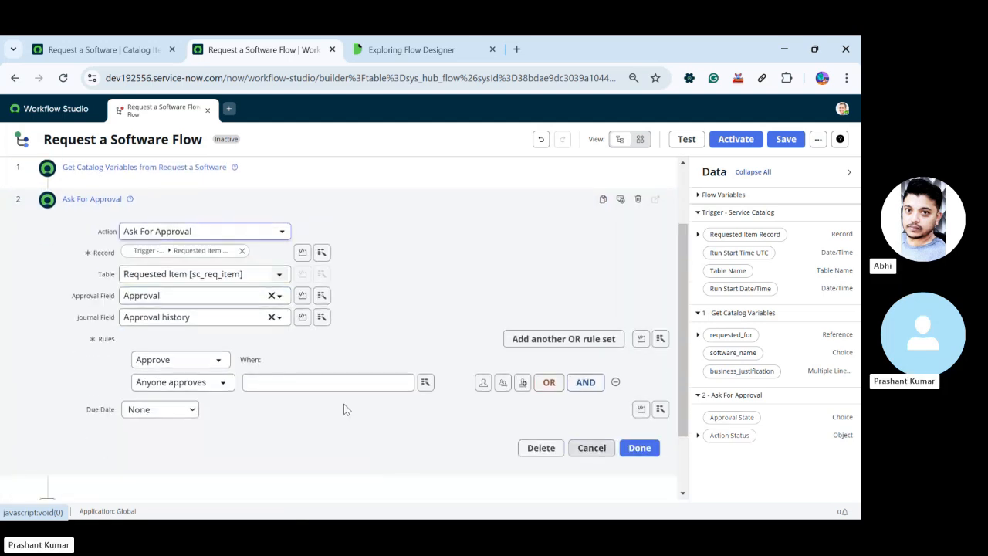
click(425, 382)
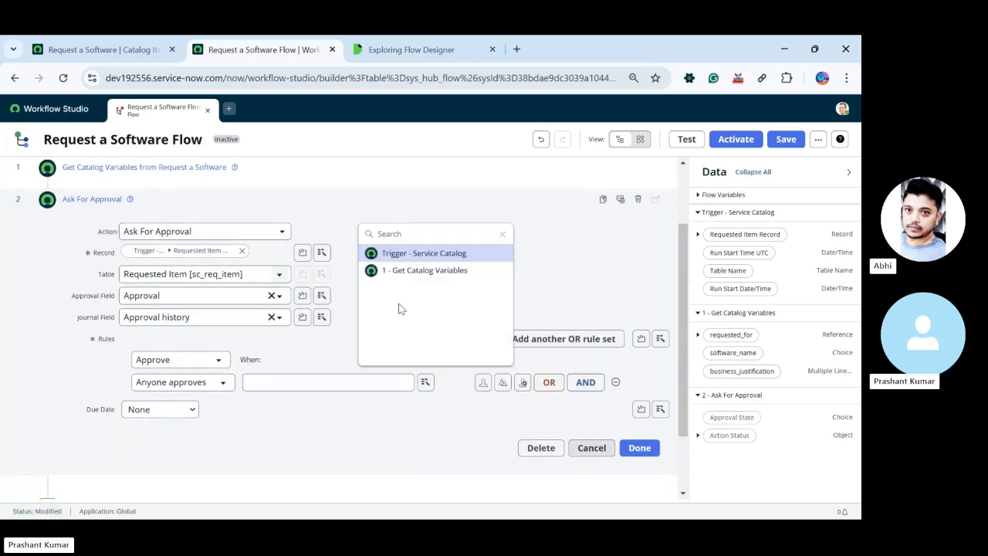
click(422, 274)
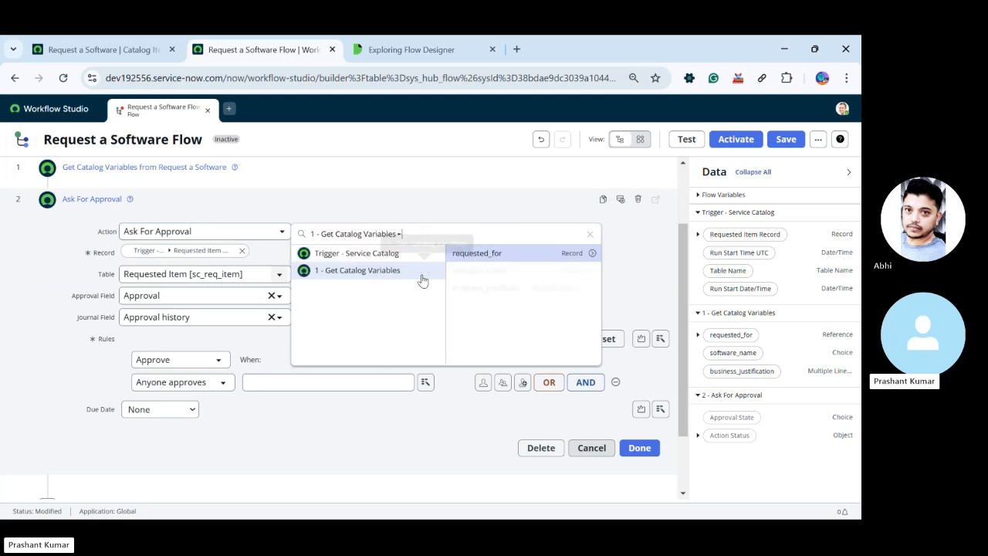
click(593, 255)
scroll(605, 316, down, 3)
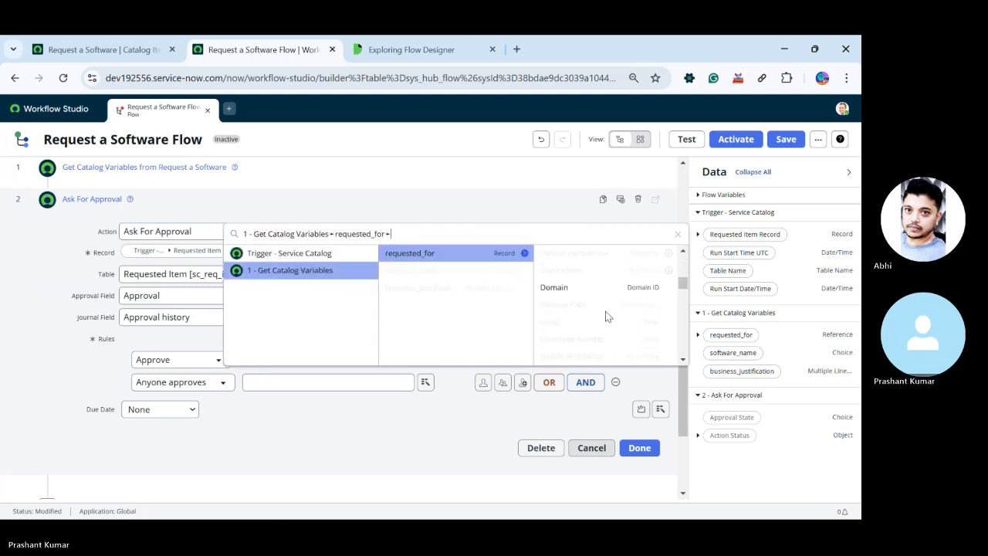
scroll(606, 316, up, 3)
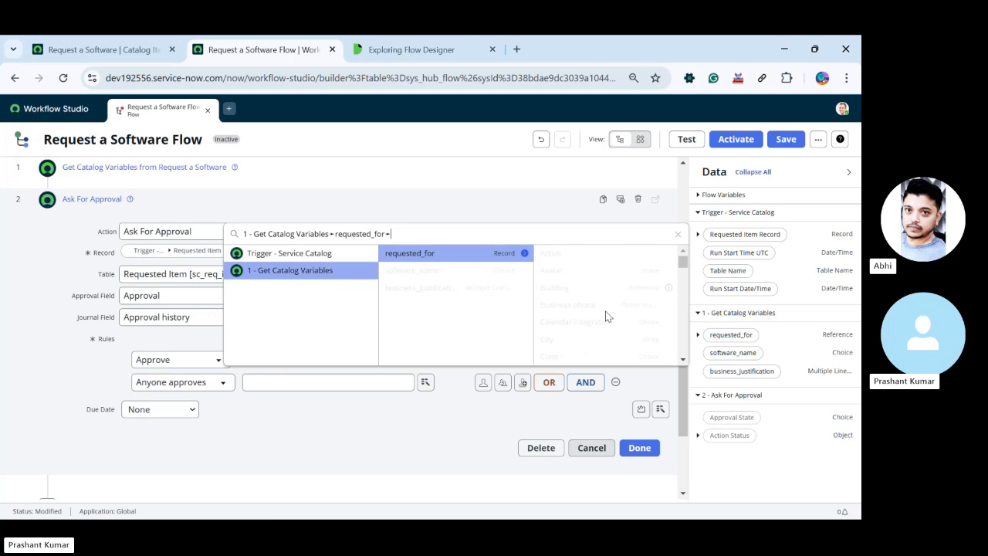
scroll(606, 316, down, 5)
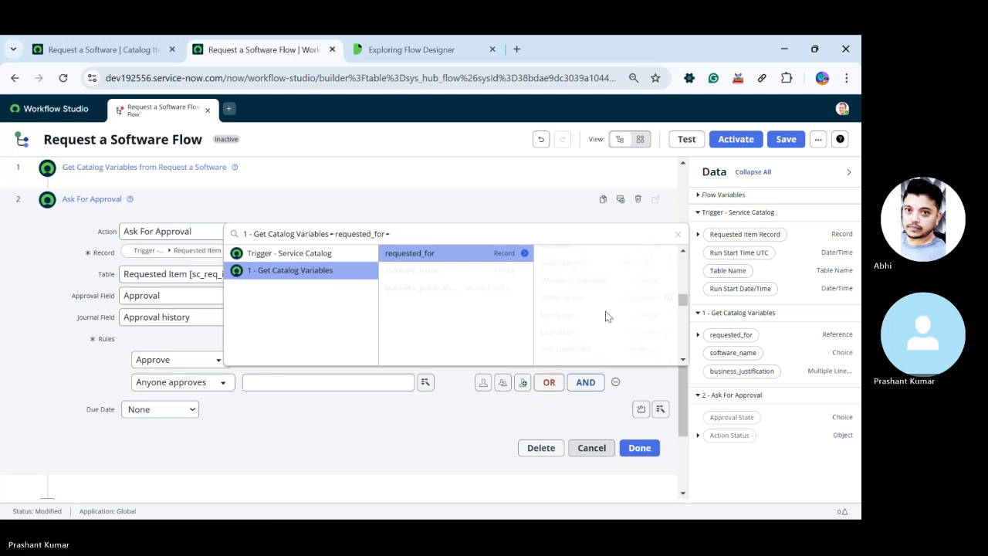
scroll(605, 316, down, 2)
scroll(608, 316, down, 1)
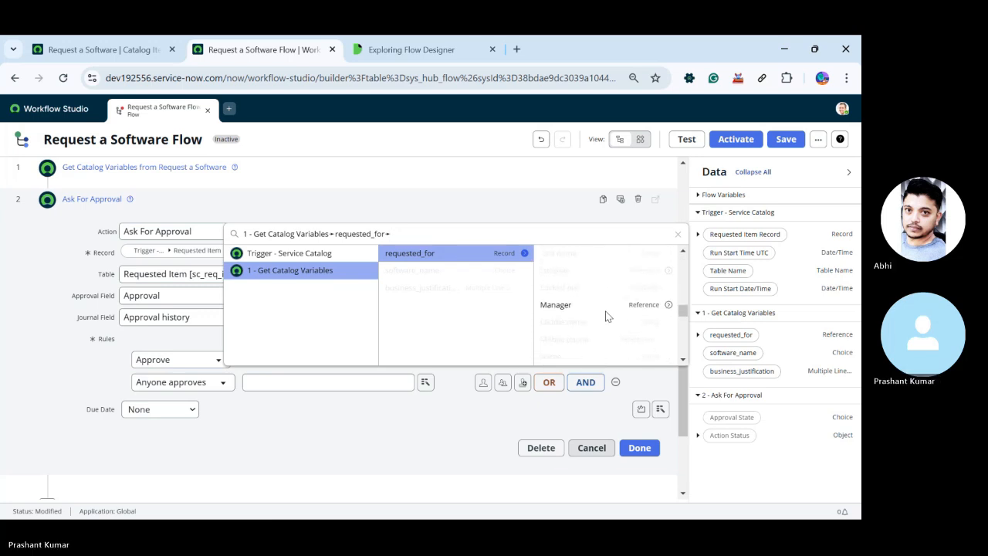
scroll(606, 317, up, 5)
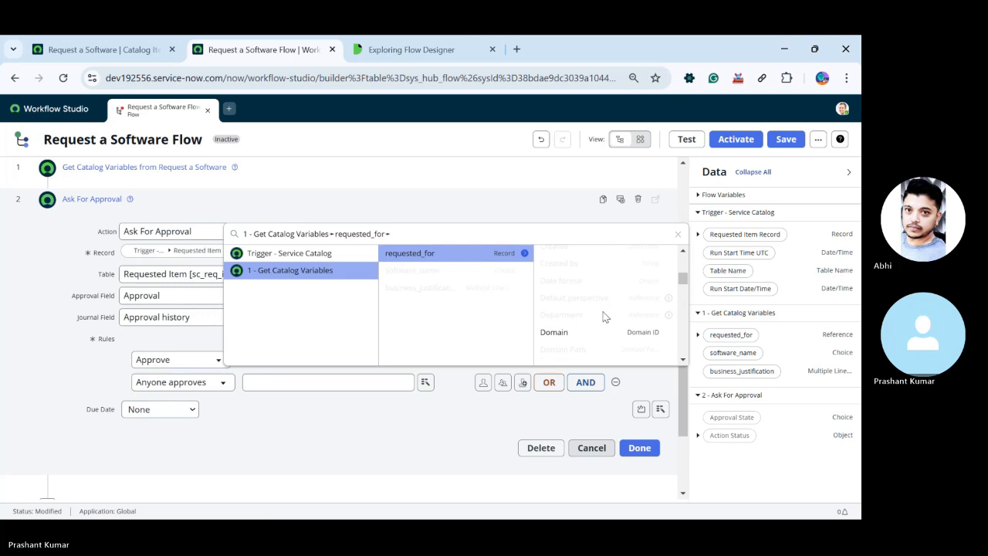
scroll(606, 316, down, 3)
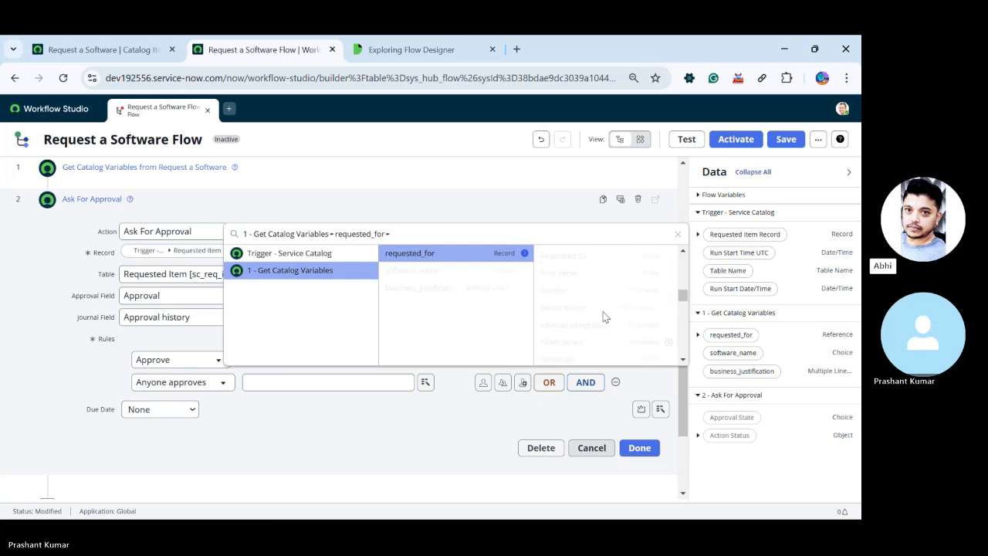
Check the current application scope and update set from the Request a Software catalog item page
click(73, 49)
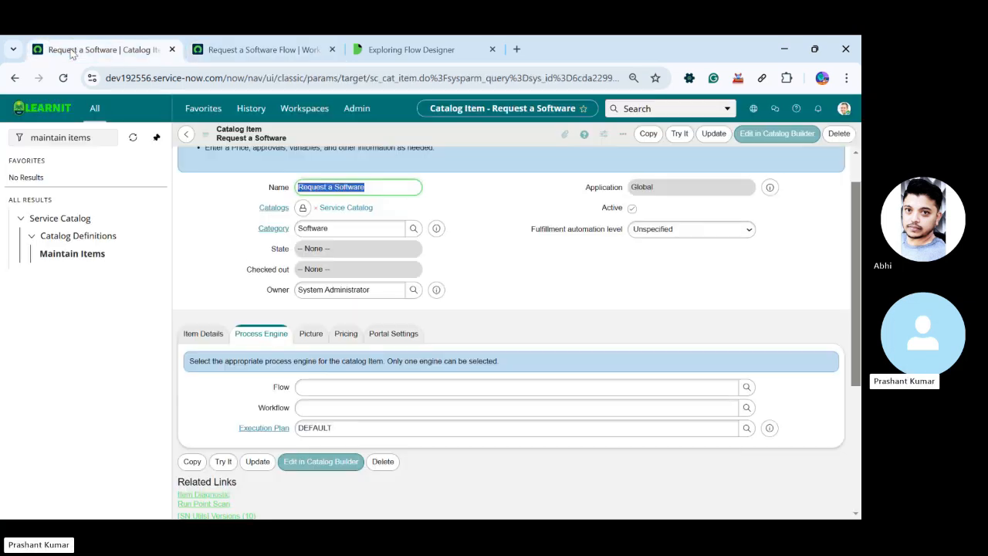
click(753, 109)
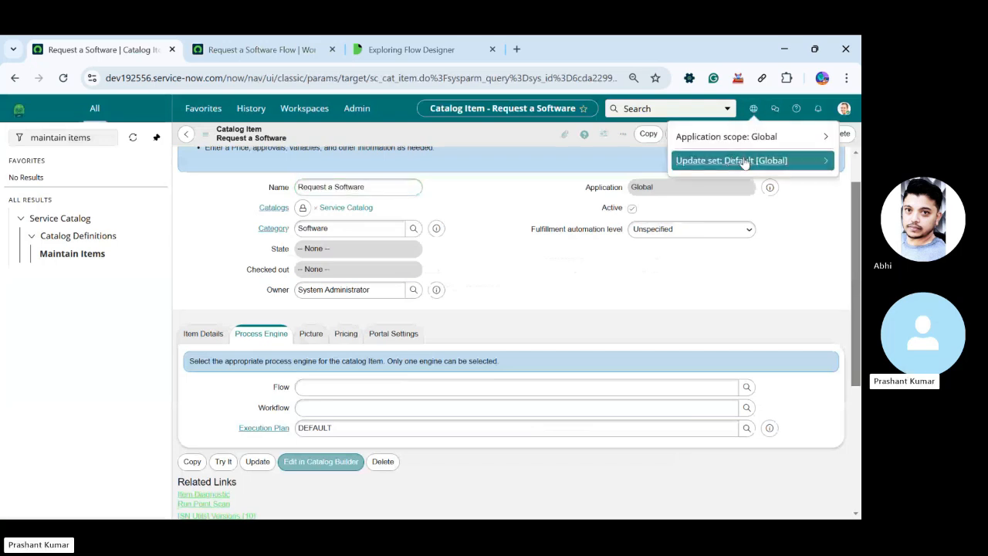
Return to the flow and set the approval rule's approver to the requested_for user's Manager
click(264, 50)
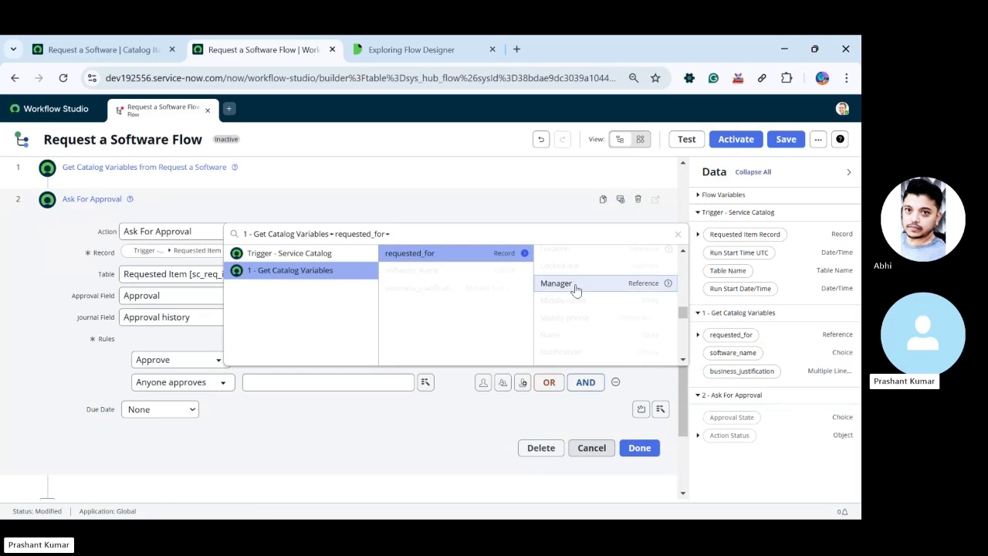
click(560, 291)
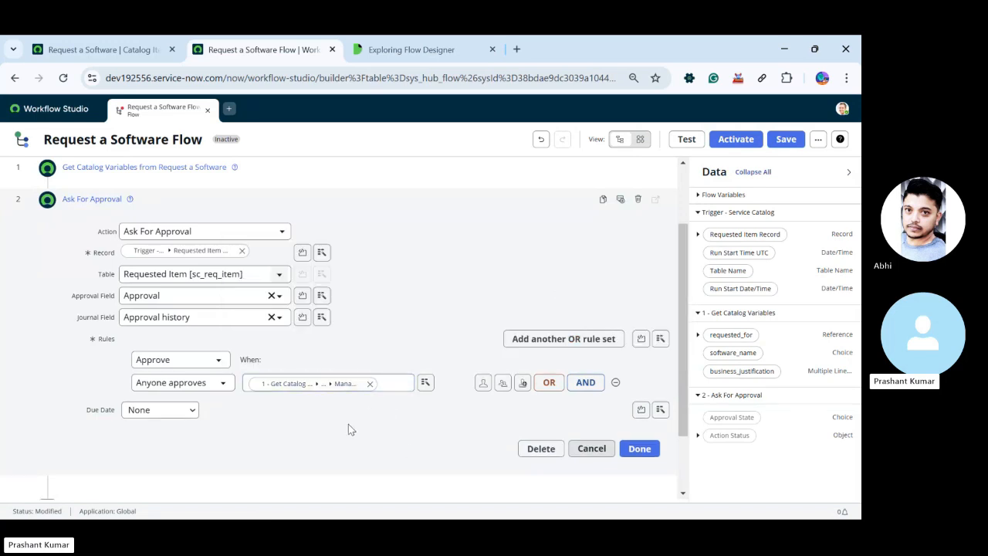
Confirm the Ask For Approval action with its manager approval rule and recheck its settings
scroll(381, 429, down, 1)
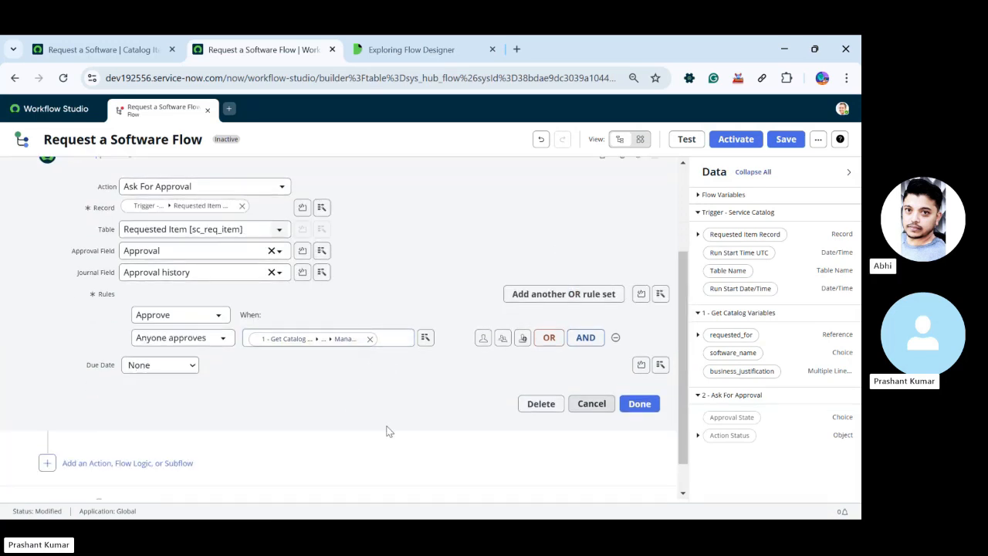
click(637, 405)
scroll(187, 293, up, 2)
click(100, 293)
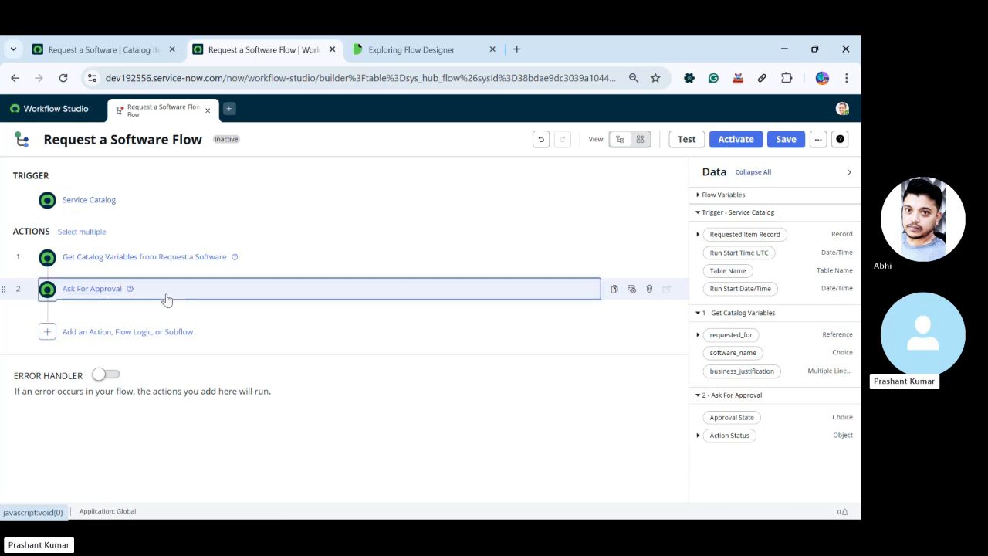
scroll(119, 409, down, 2)
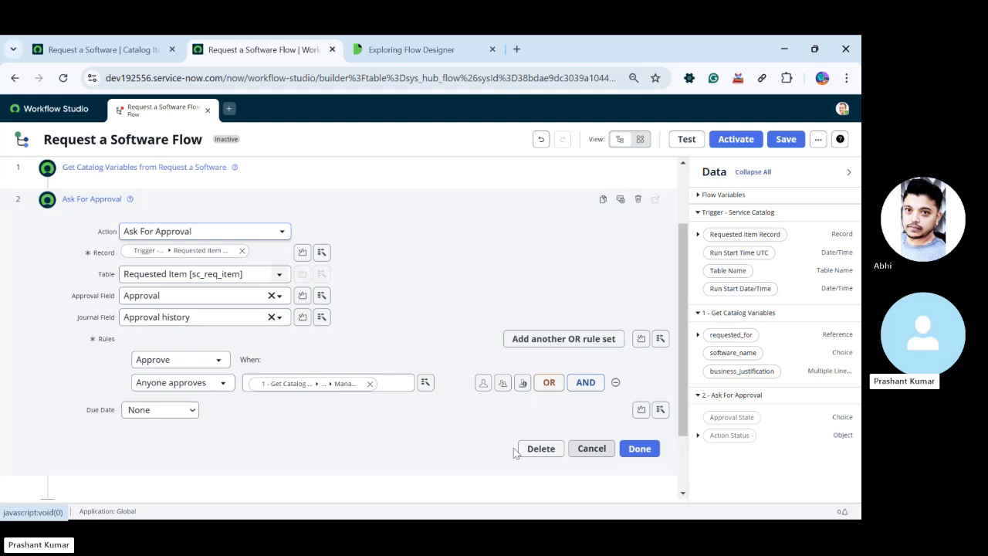
click(638, 450)
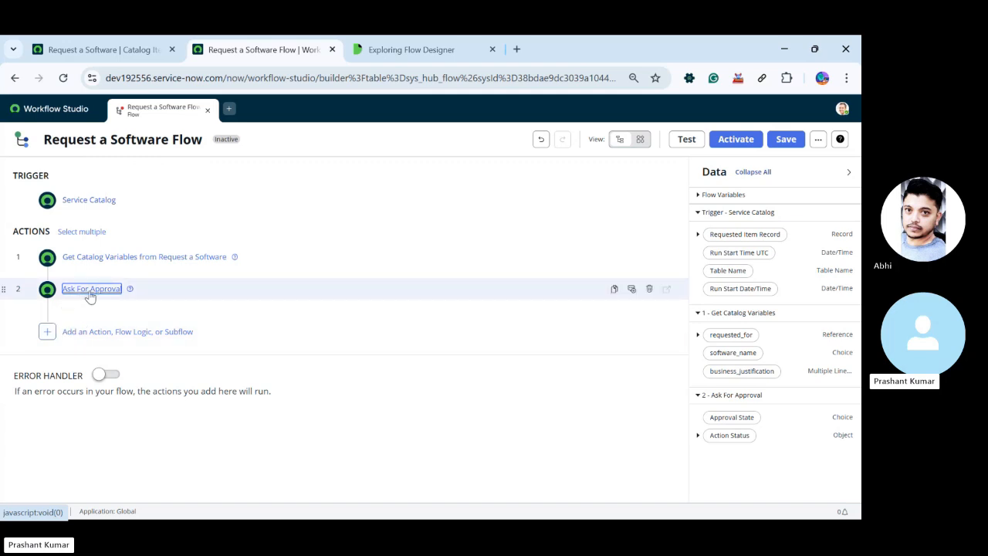
click(155, 292)
click(157, 289)
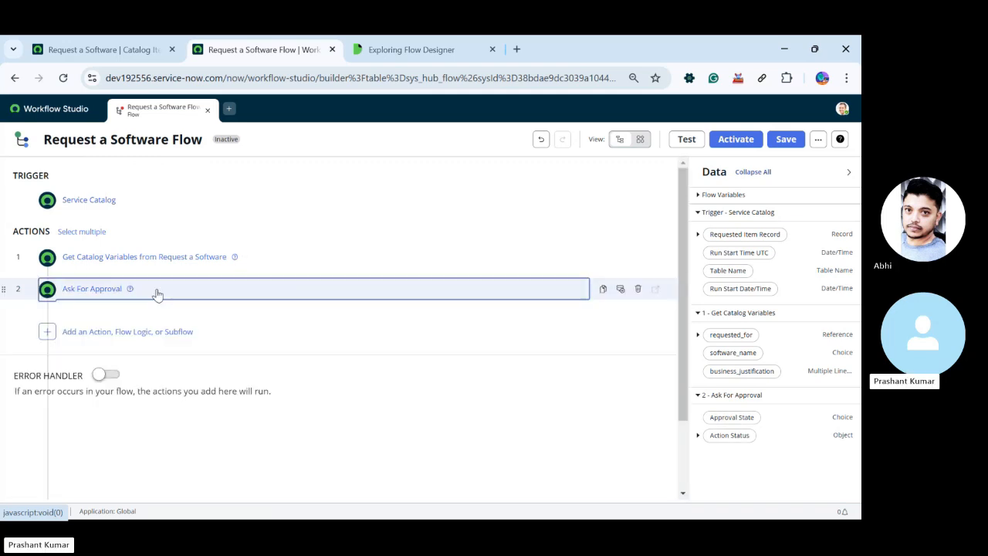
Add an If flow logic after the Ask For Approval action
click(47, 332)
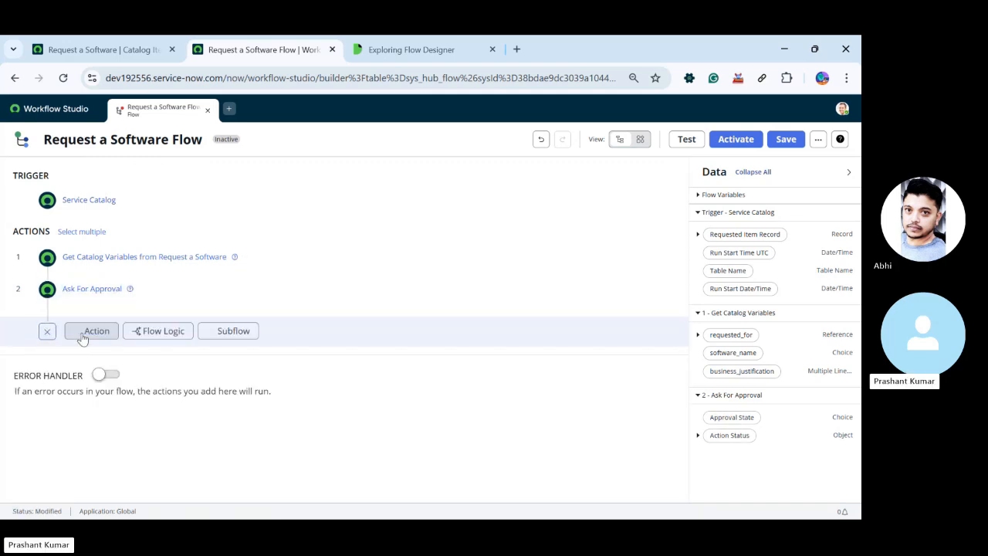
click(156, 338)
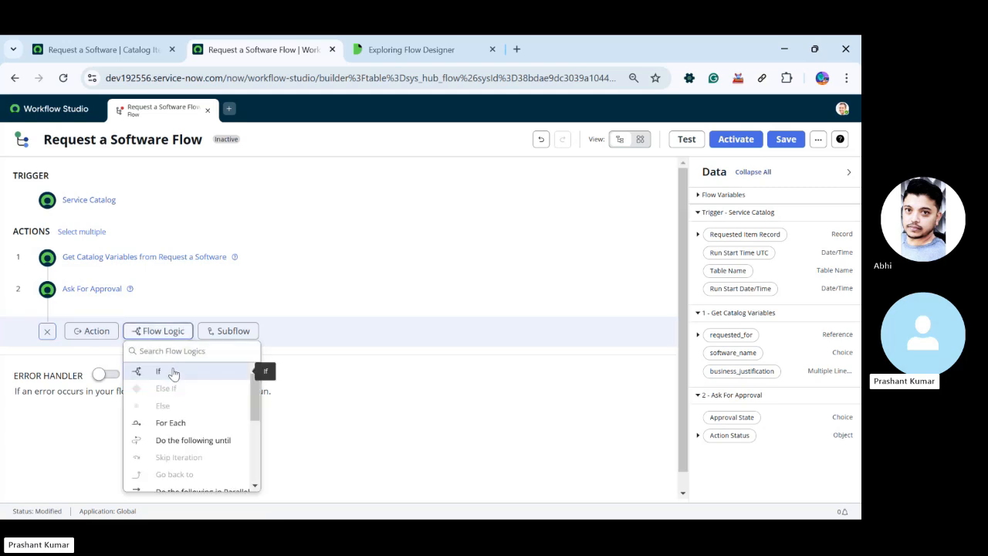
scroll(178, 384, down, 2)
scroll(174, 375, up, 2)
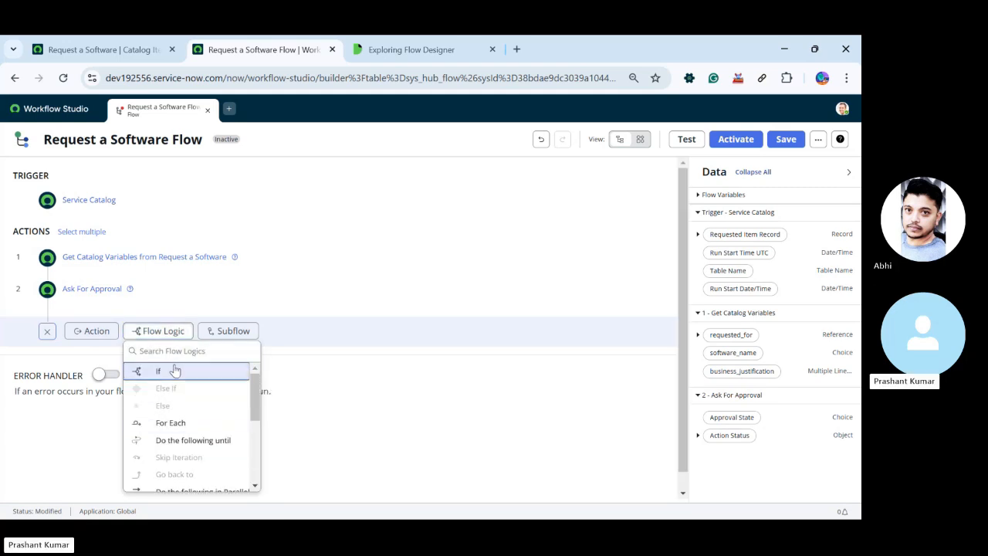
click(172, 370)
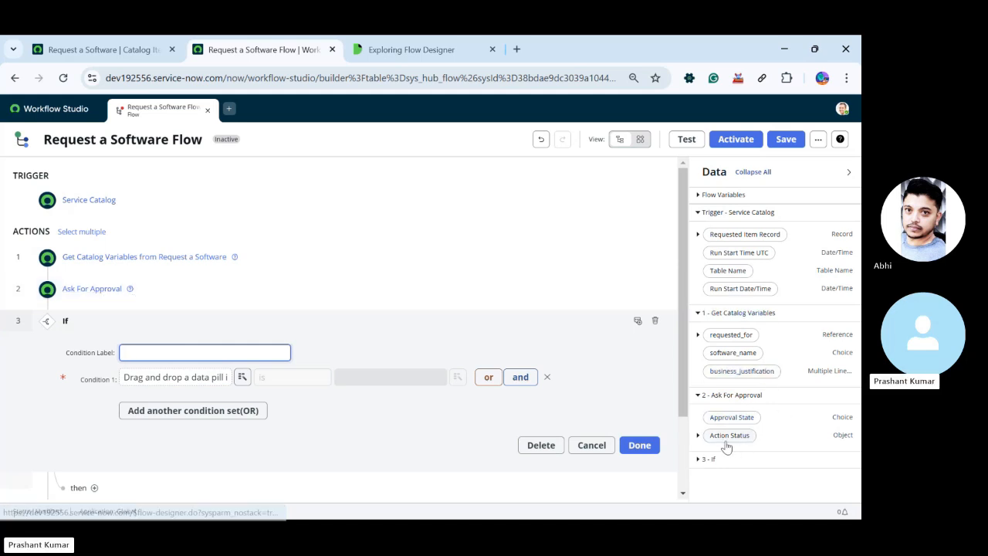
Use Ask For Approval's Approval State as the If's first condition and label the condition "Check If Approved"
click(842, 472)
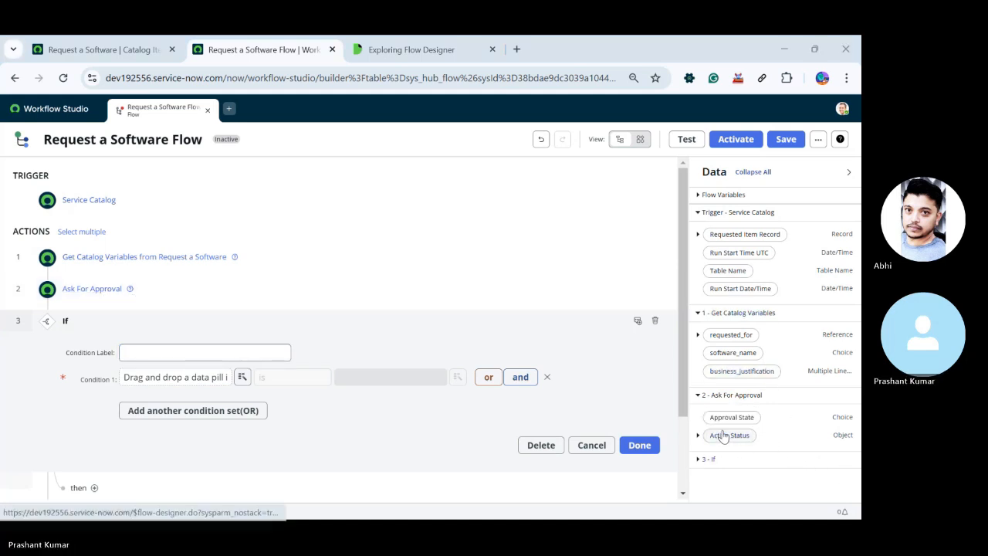
drag(723, 419, 171, 378)
click(269, 352)
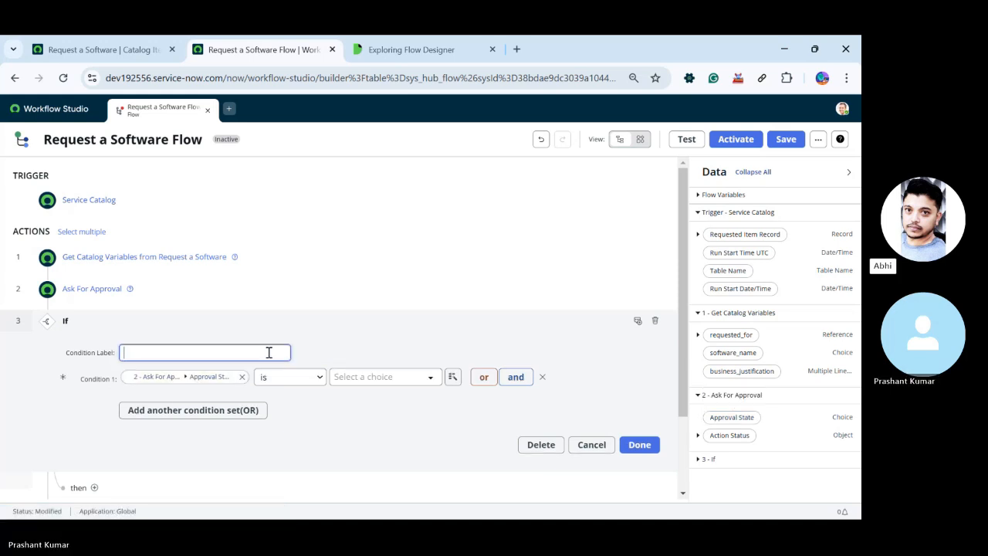
text(Chec)
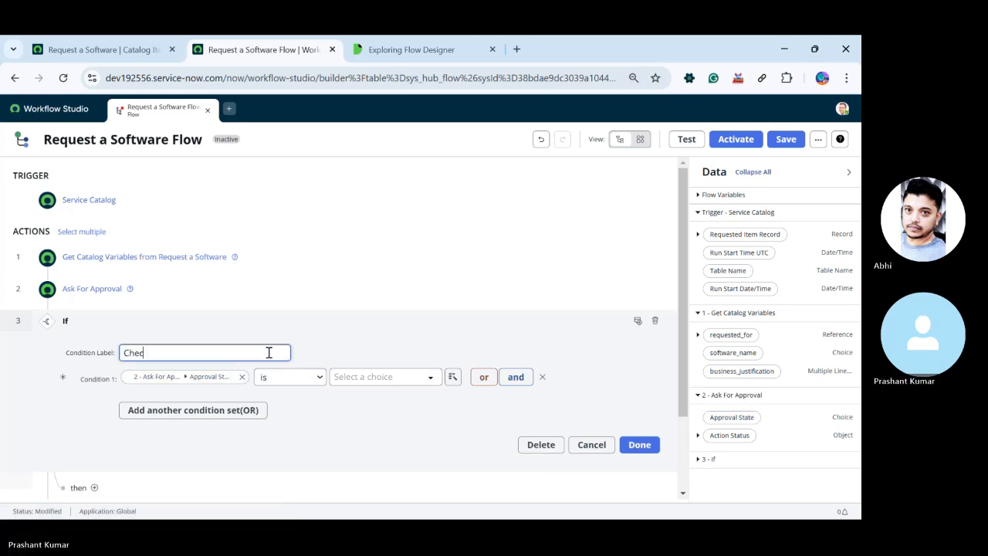
text(k If A)
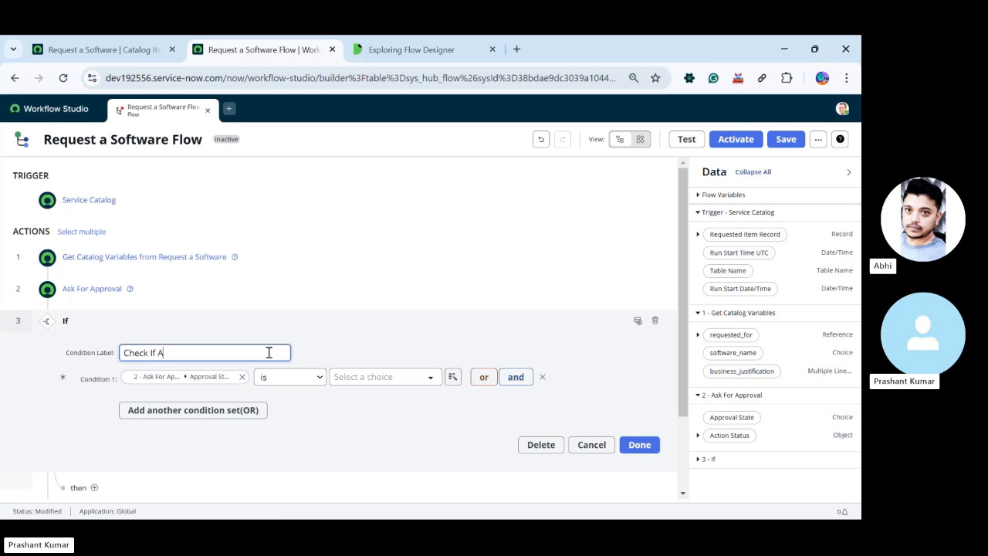
text(pproved)
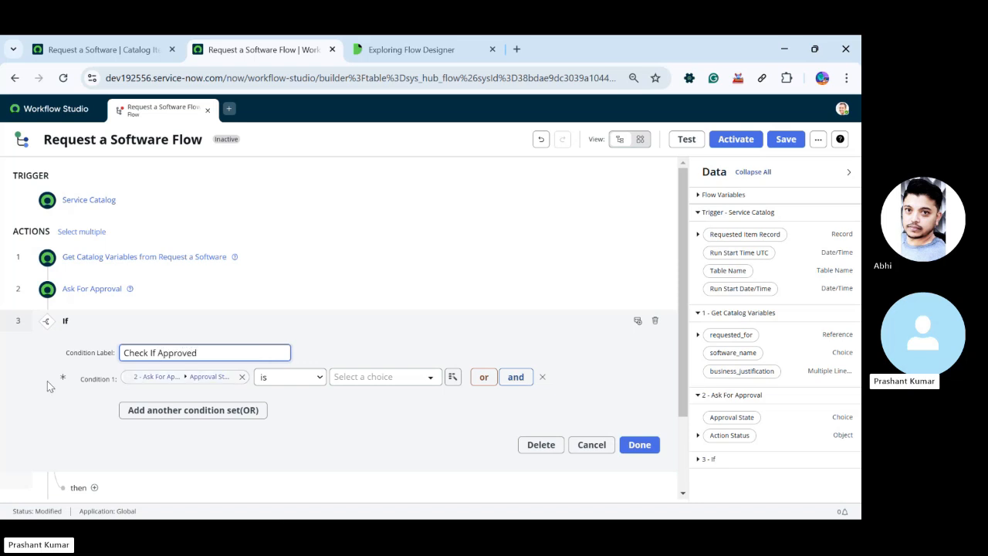
click(196, 312)
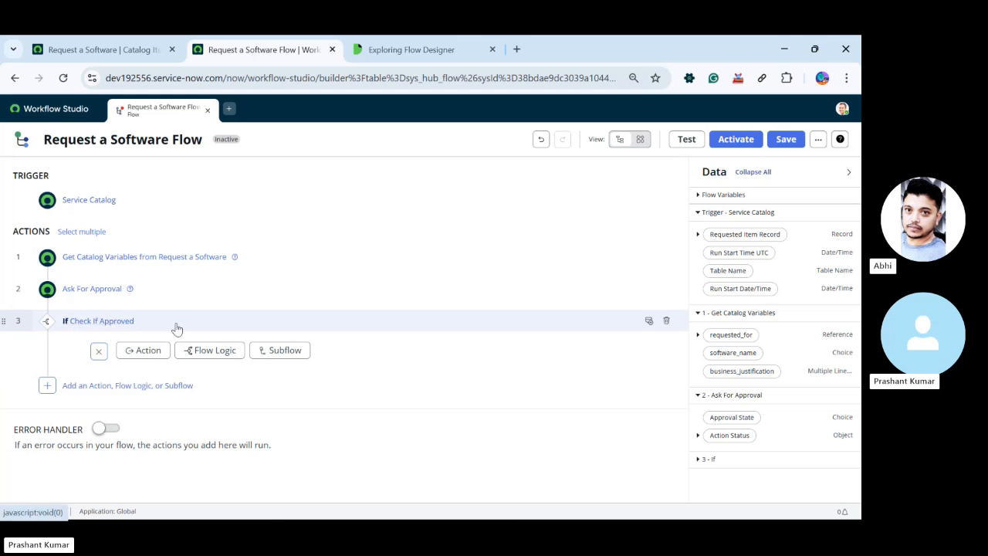
Reopen the If logic, set its Approval State condition to is Approved and confirm it
click(177, 326)
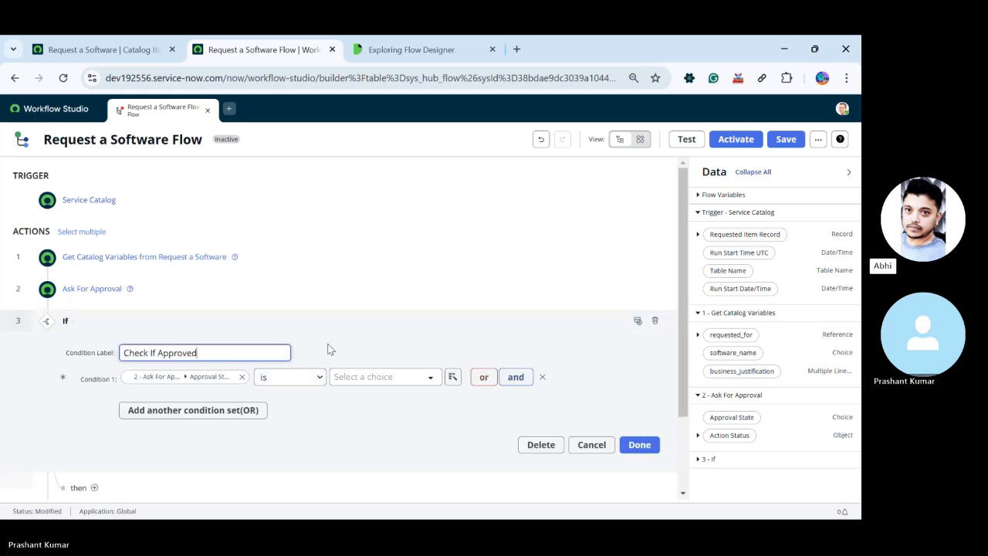
scroll(271, 396, down, 1)
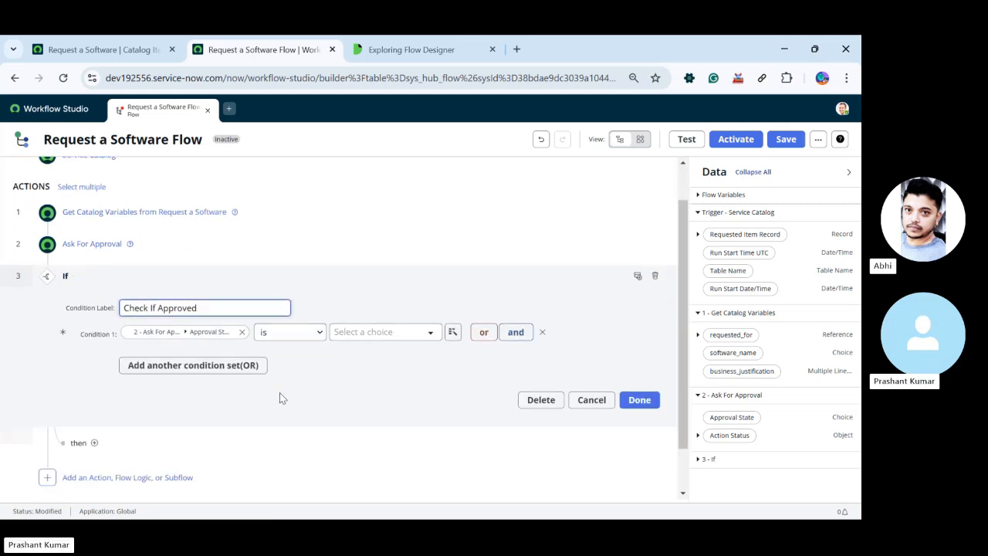
click(424, 333)
click(339, 402)
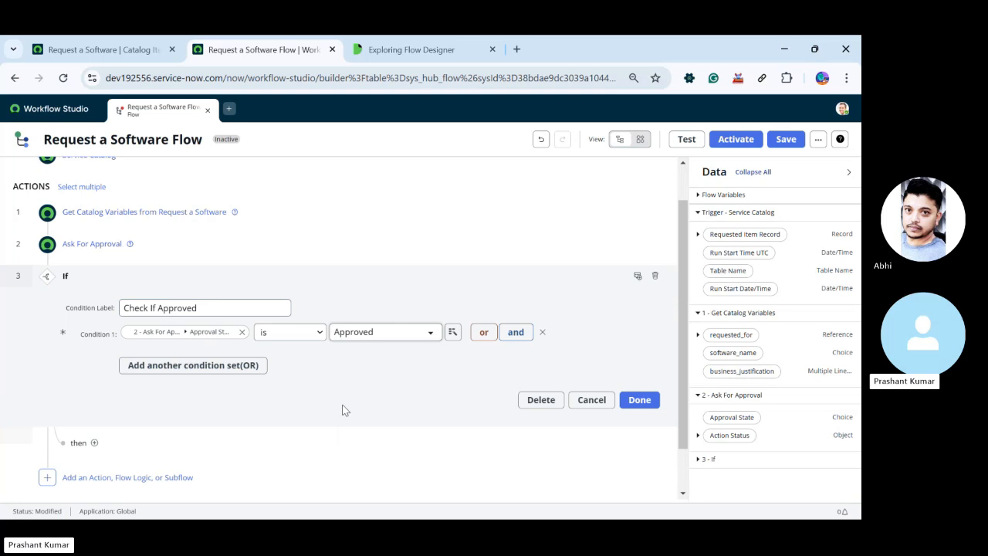
click(638, 399)
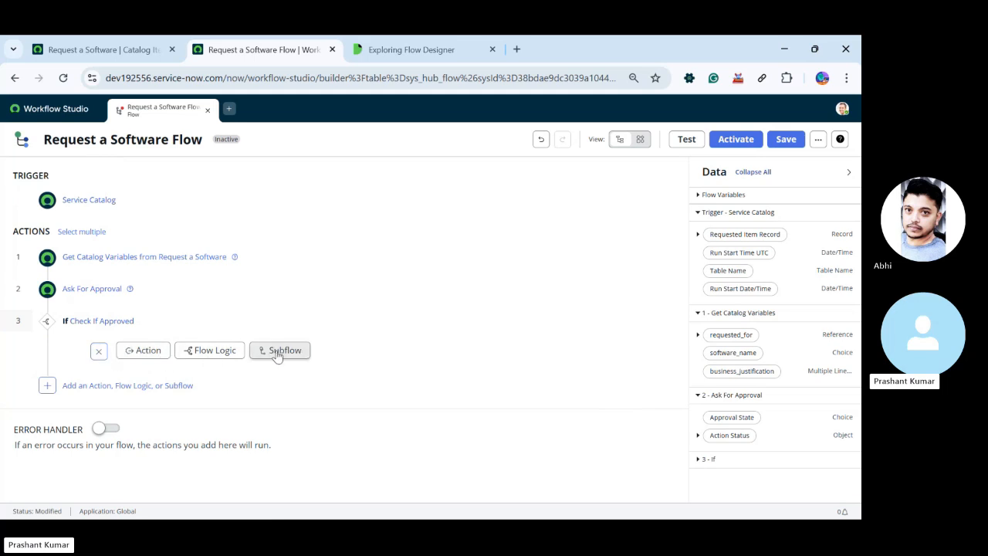
Search the actions for "cata" and add Create Catalog Task to the If's then branch
click(155, 355)
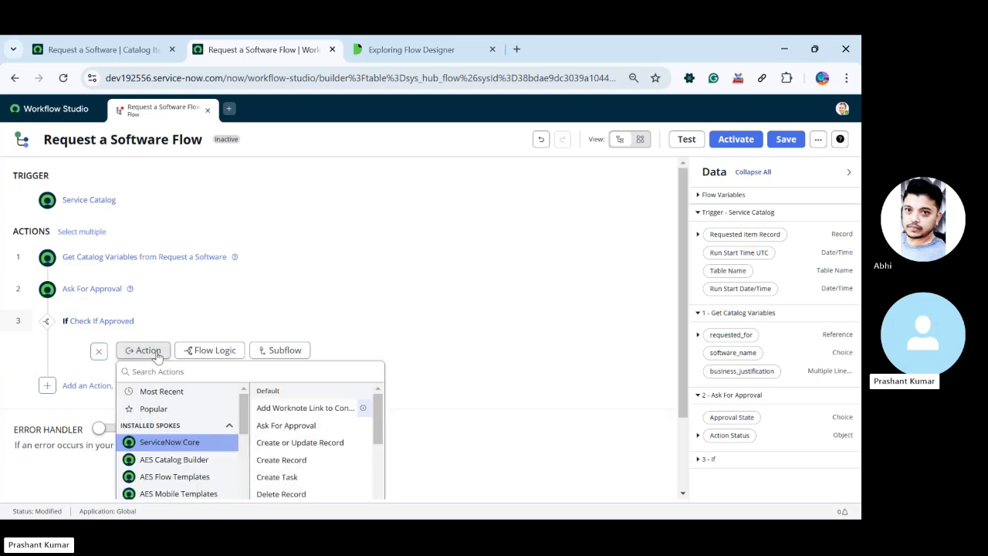
scroll(298, 430, down, 2)
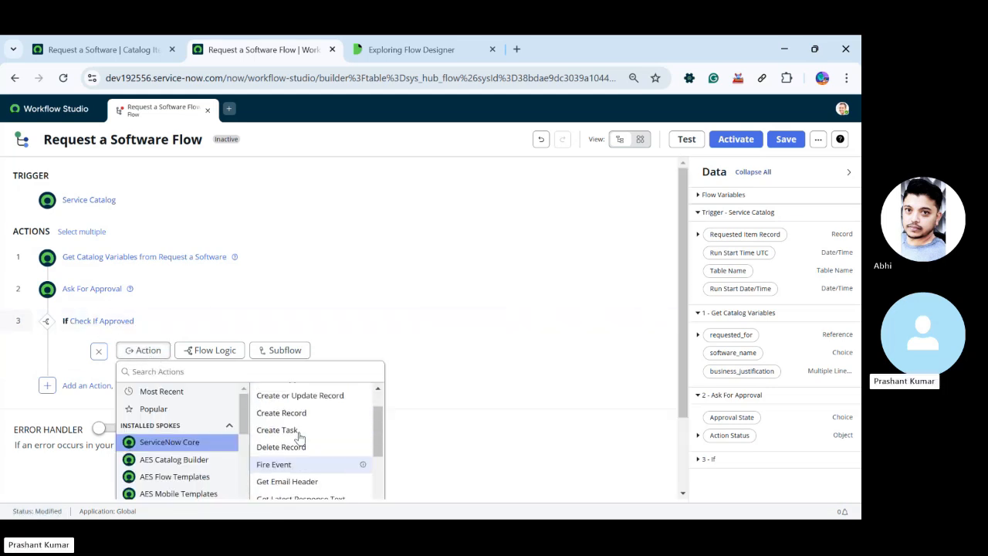
scroll(330, 461, down, 3)
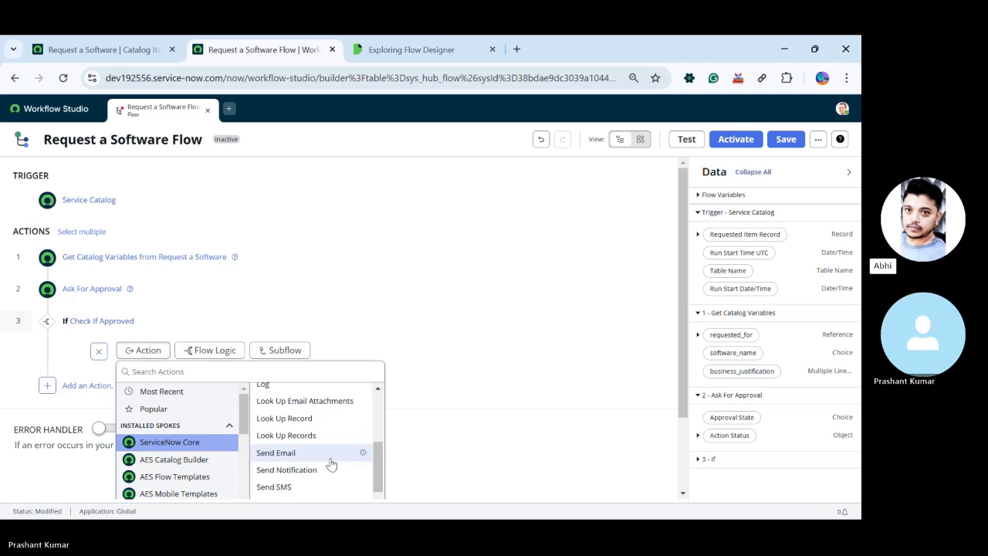
scroll(330, 463, down, 5)
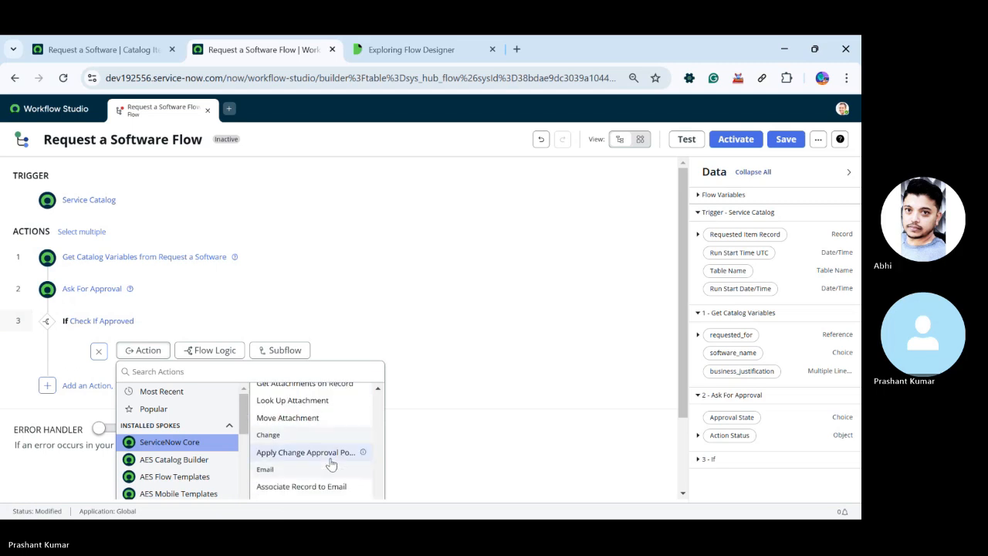
scroll(330, 463, down, 2)
scroll(330, 463, up, 5)
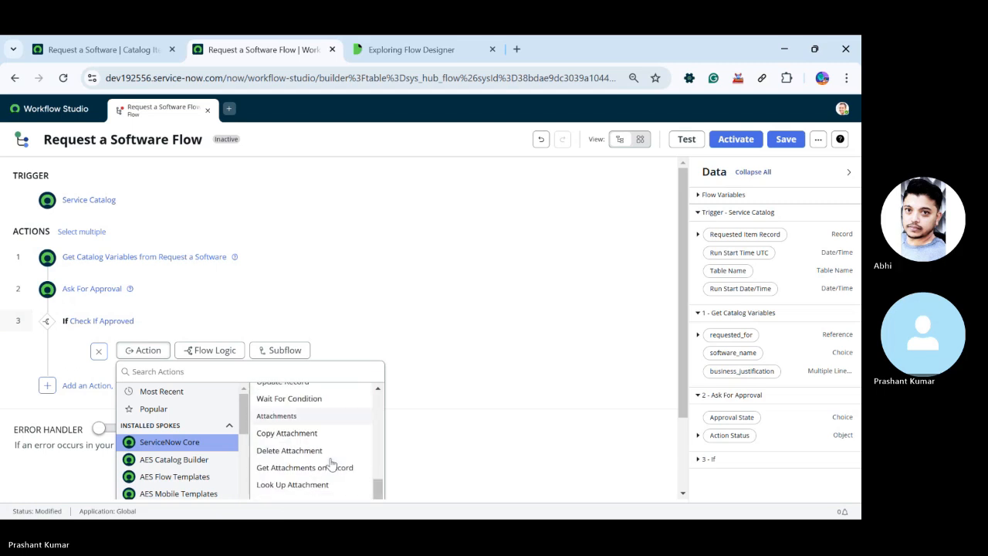
scroll(330, 463, up, 6)
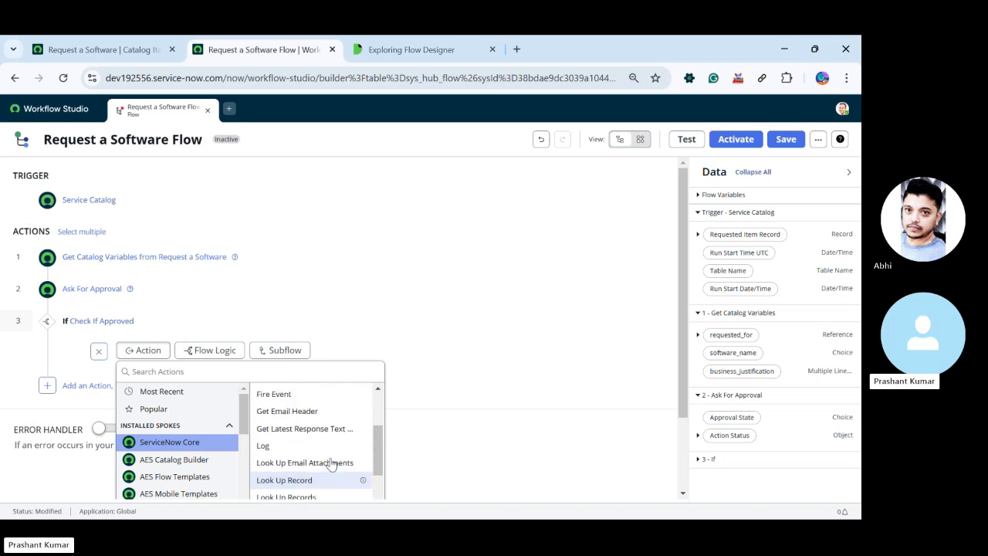
scroll(328, 463, up, 3)
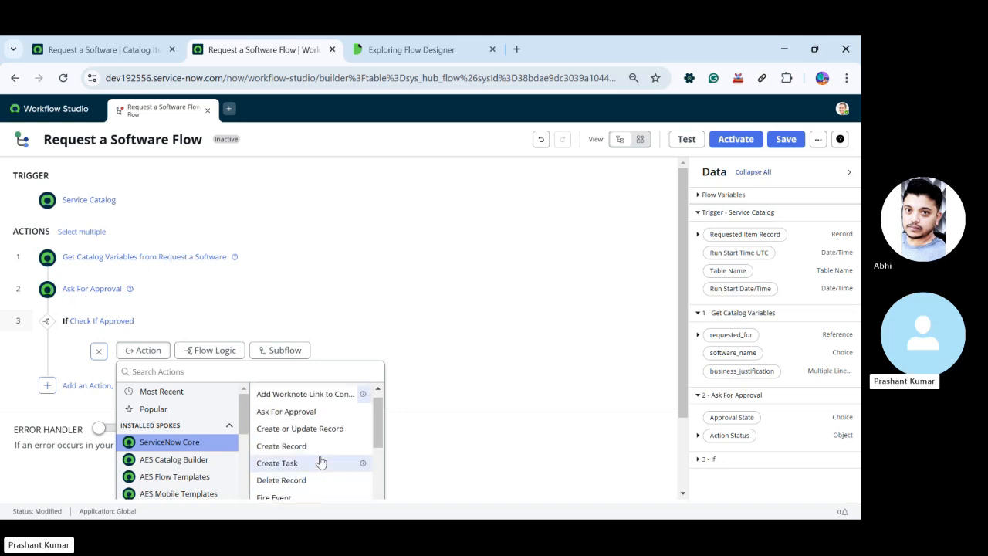
scroll(320, 461, up, 1)
click(190, 372)
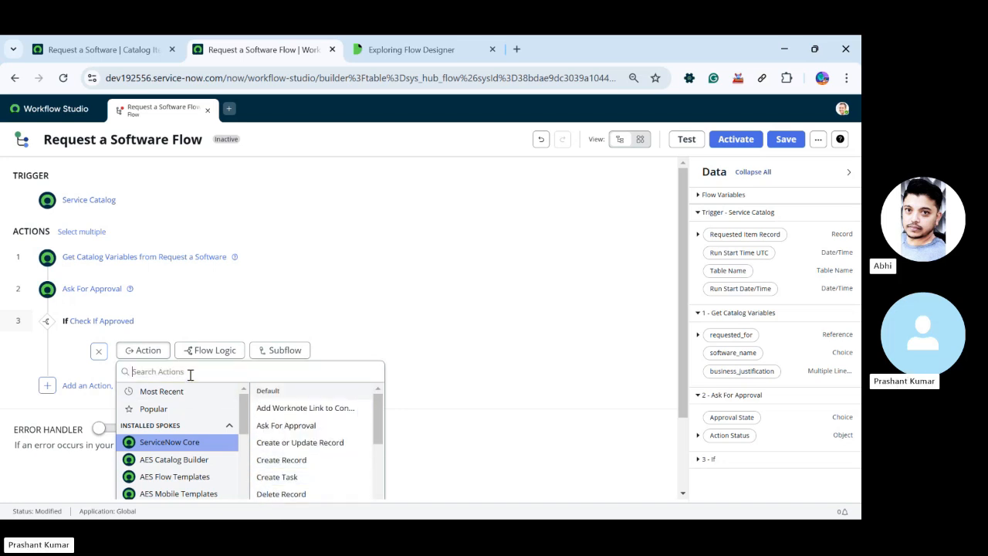
text(cata)
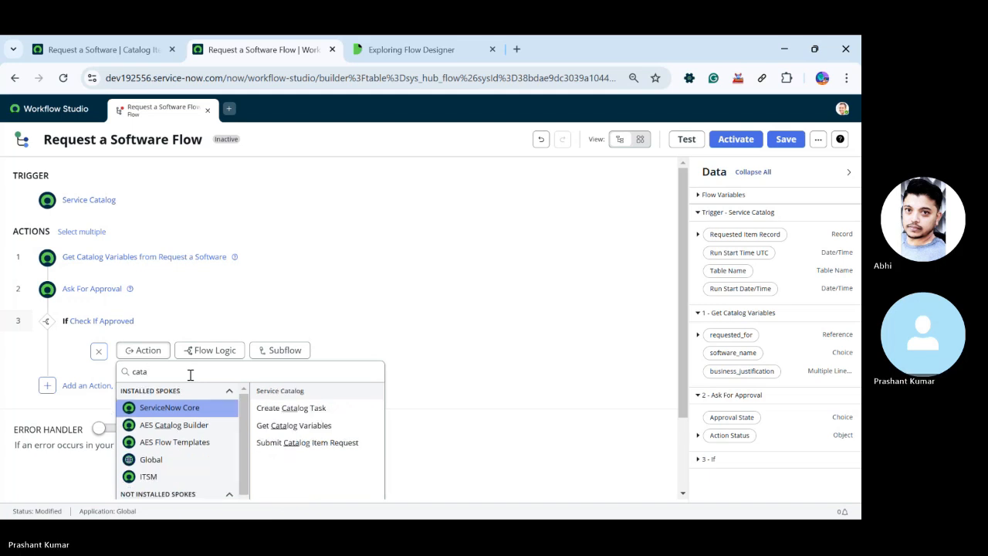
click(297, 410)
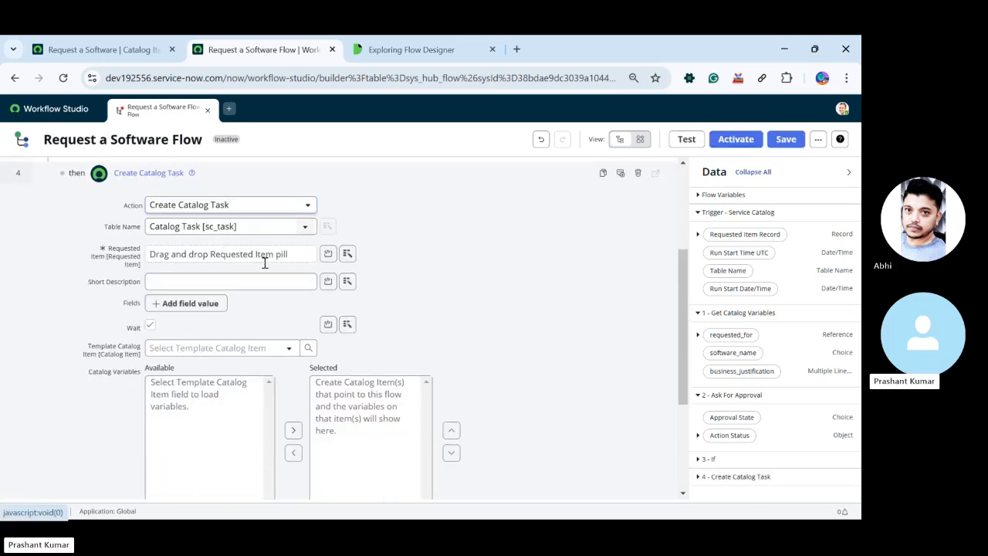
Set the catalog task's Requested Item to the trigger's Requested Item Record and its short description to "Software Request"
drag(760, 236, 216, 260)
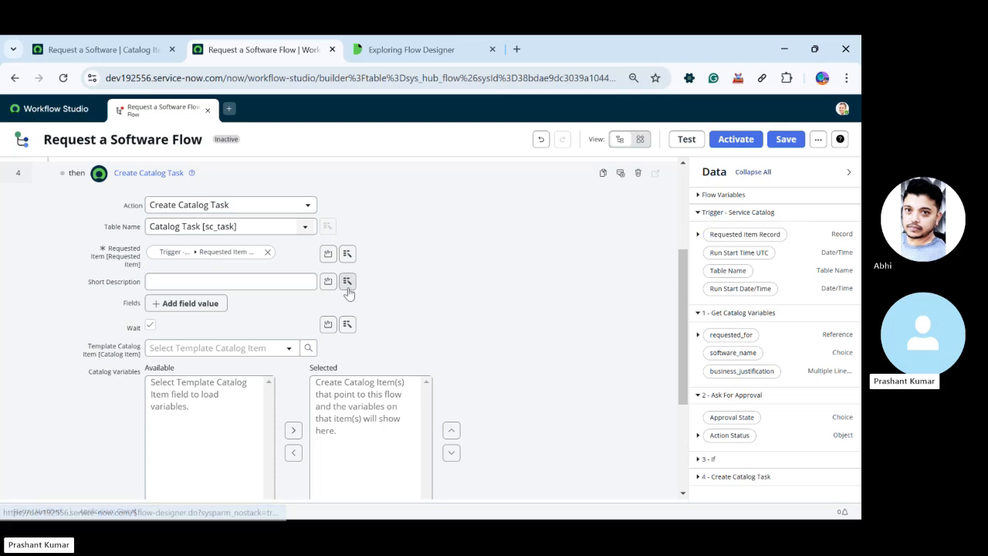
click(231, 282)
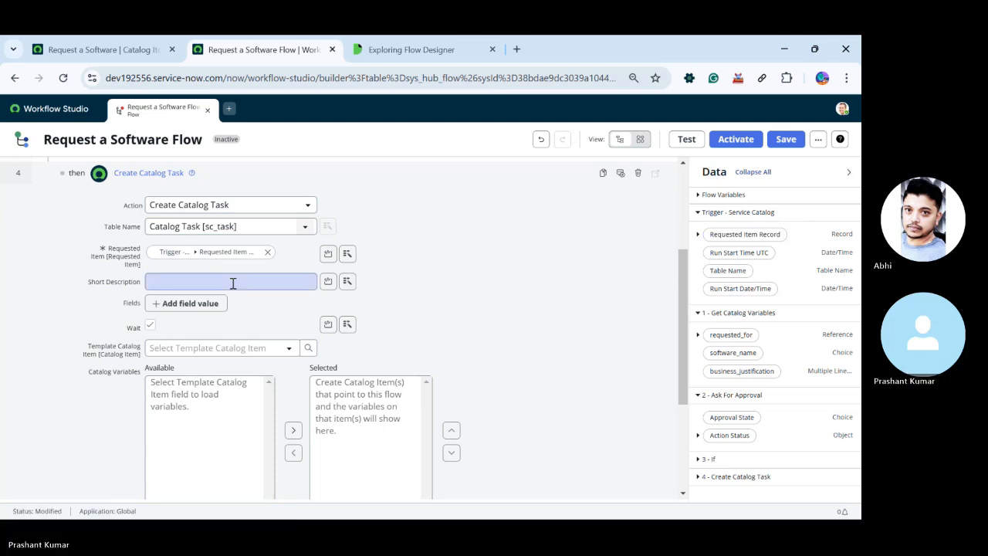
click(177, 283)
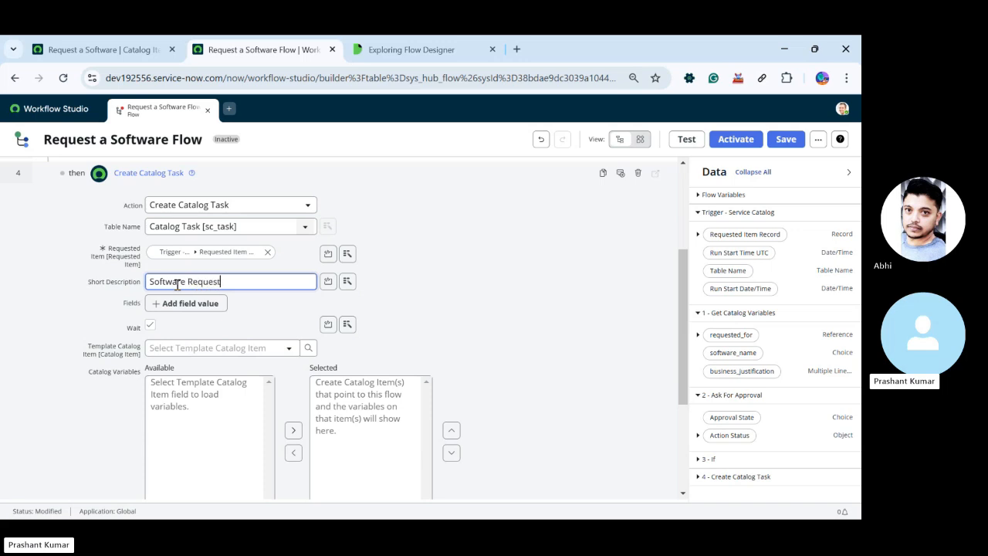
click(479, 311)
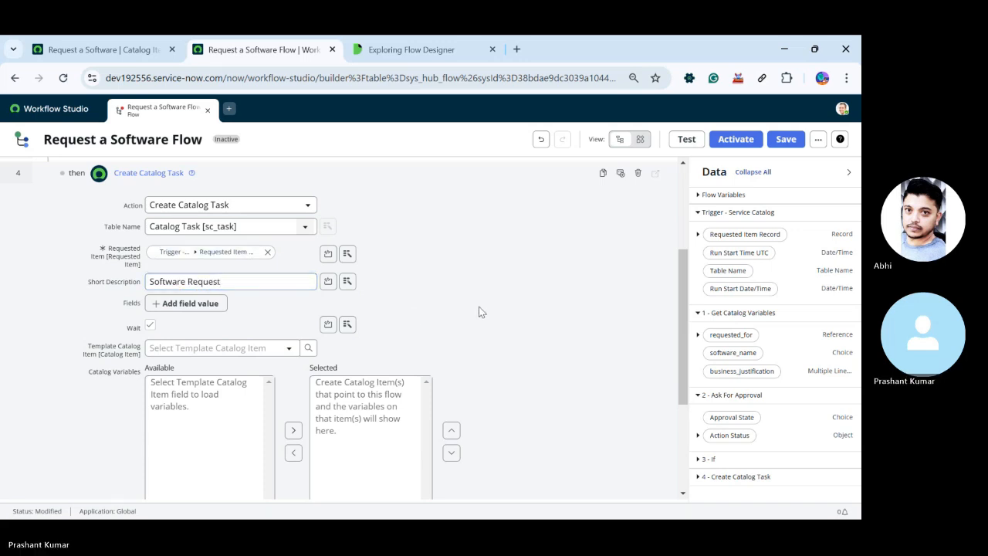
Add an Assignment group field to the values of the Create Catalog Task action
scroll(479, 313, down, 3)
scroll(479, 316, up, 3)
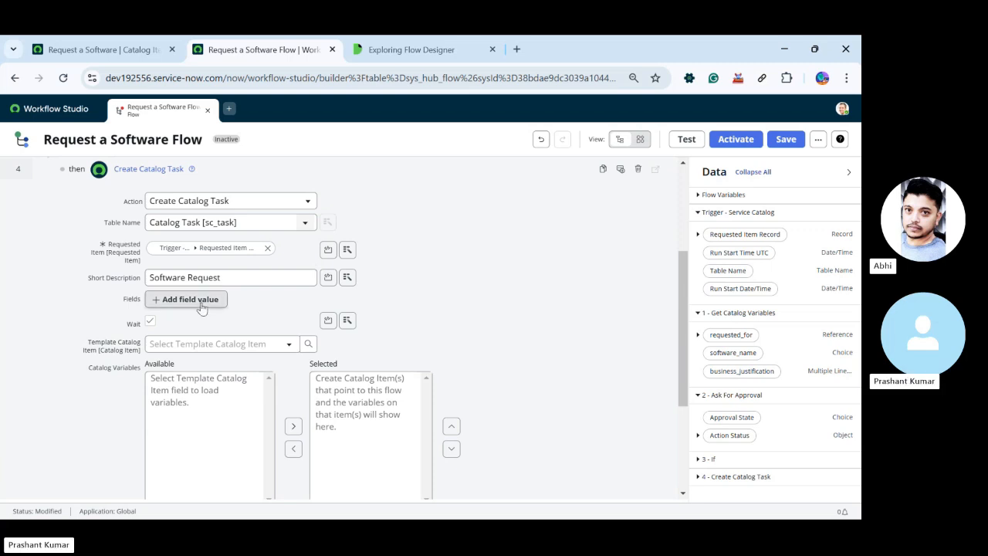
click(166, 301)
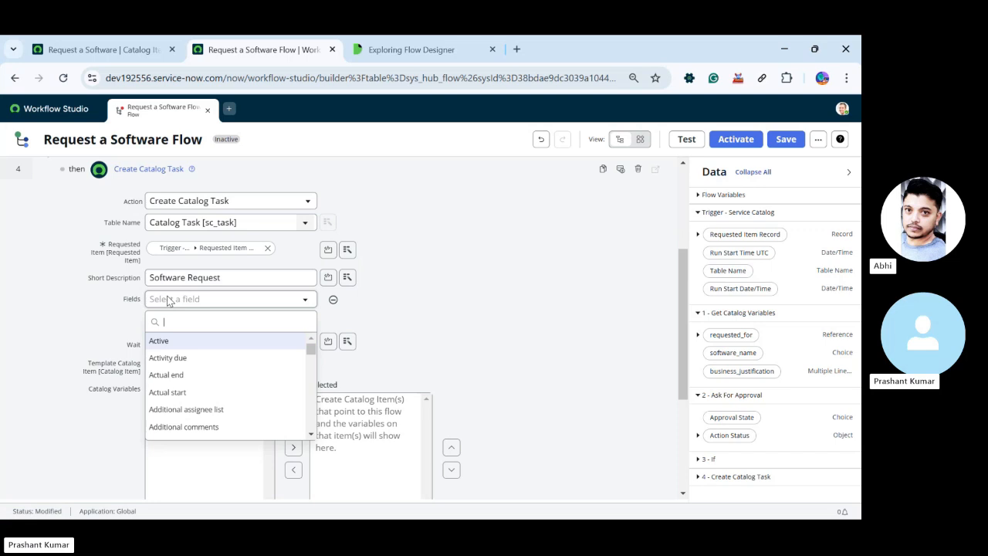
text(ass)
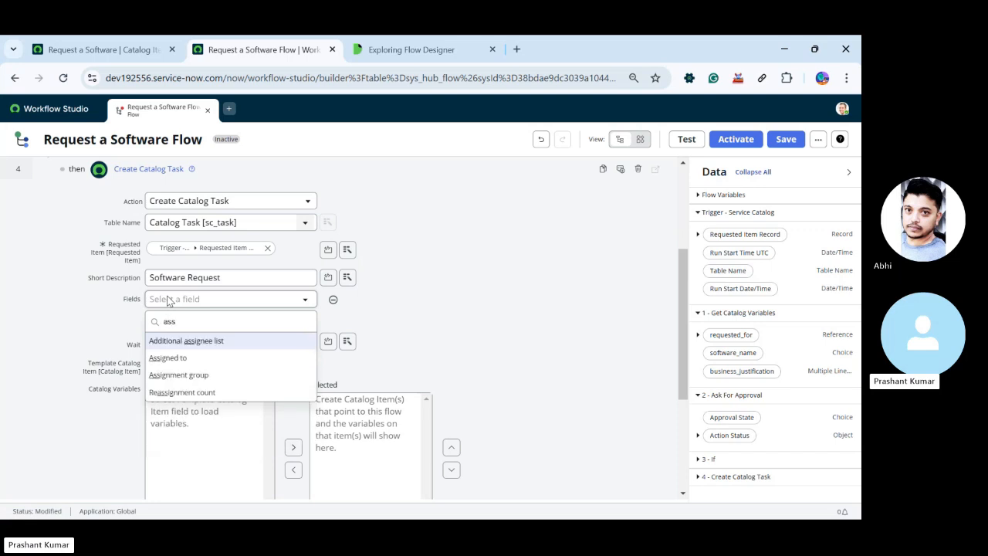
key(Down)
key(Down)
key(Return)
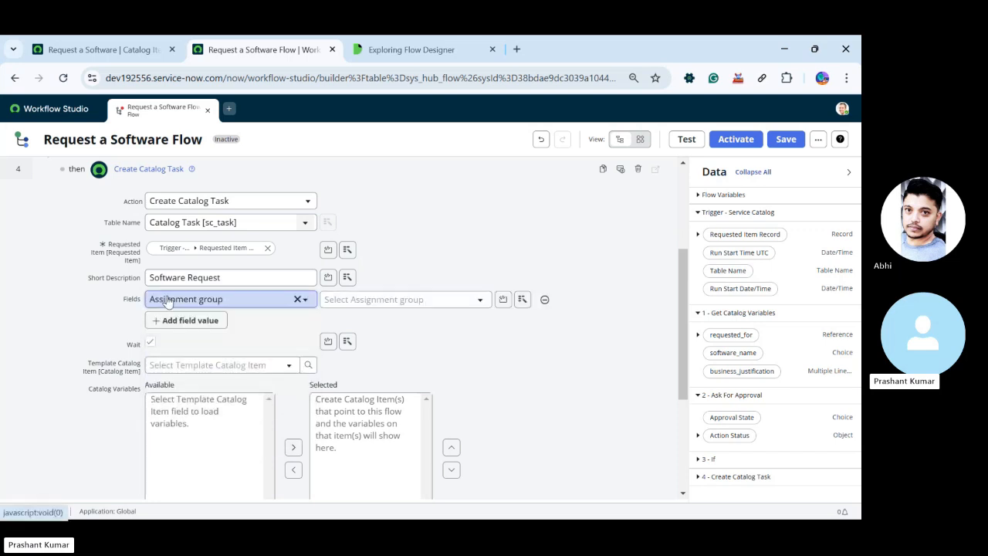
Browse the available assignment groups and set the catalog task's Assignment group to Database
click(480, 301)
scroll(414, 384, down, 3)
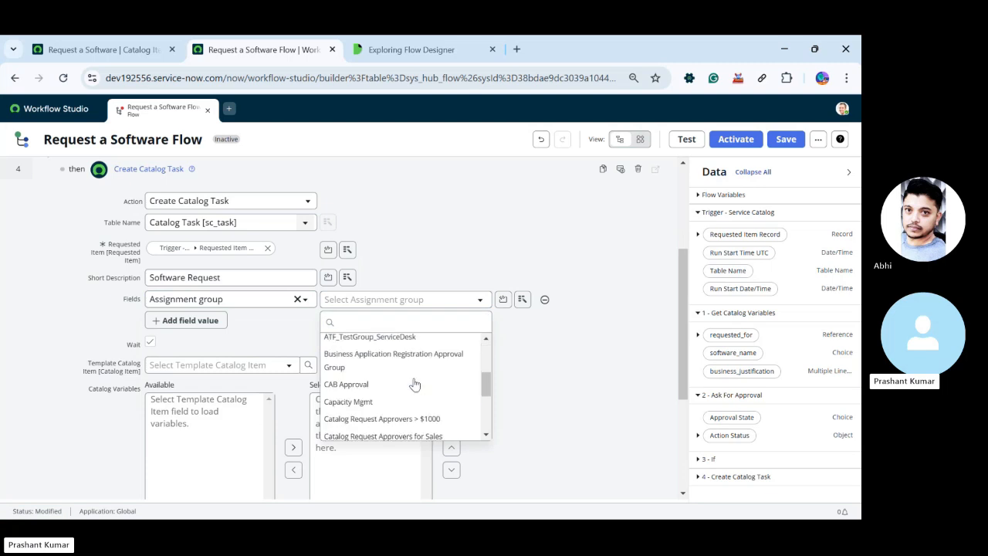
scroll(415, 383, down, 2)
scroll(414, 381, up, 4)
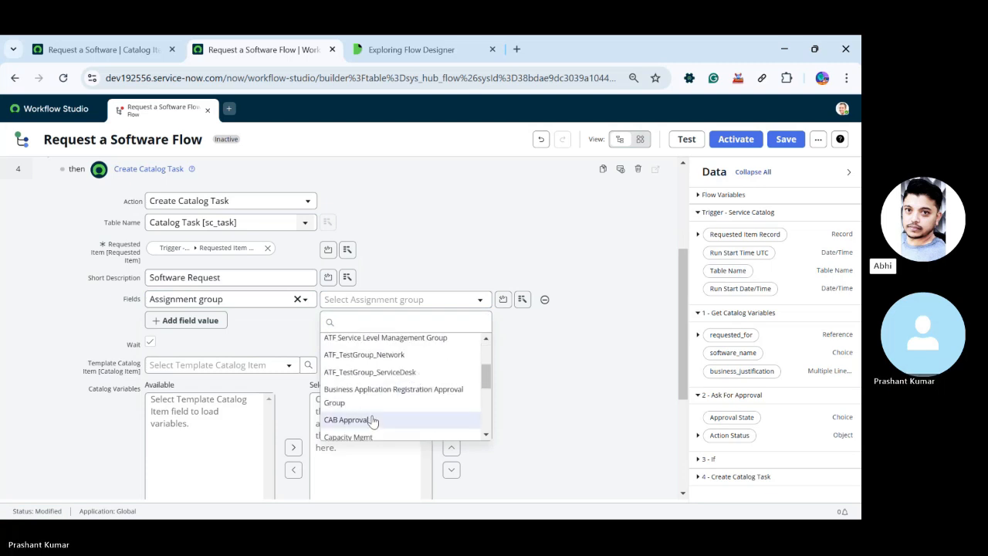
scroll(376, 403, up, 2)
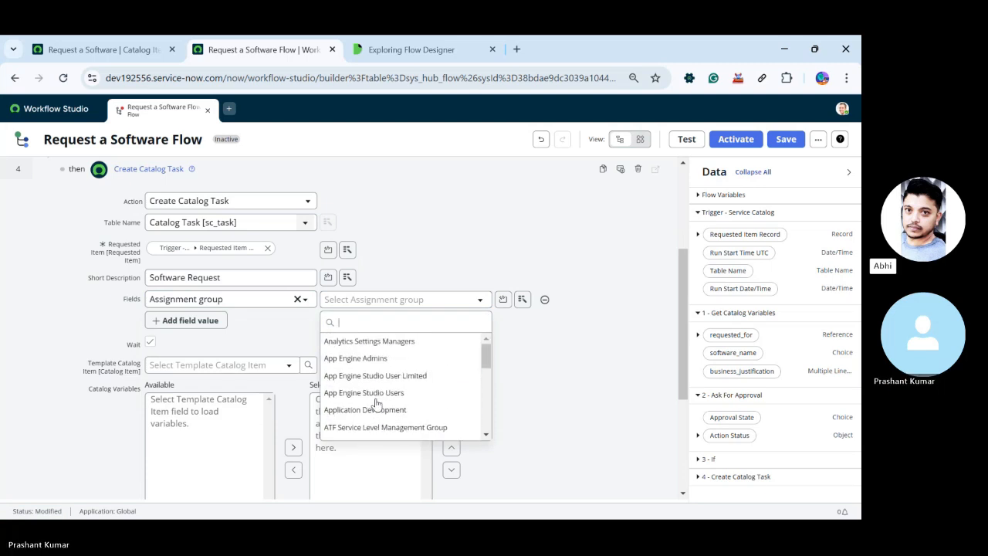
scroll(376, 401, down, 5)
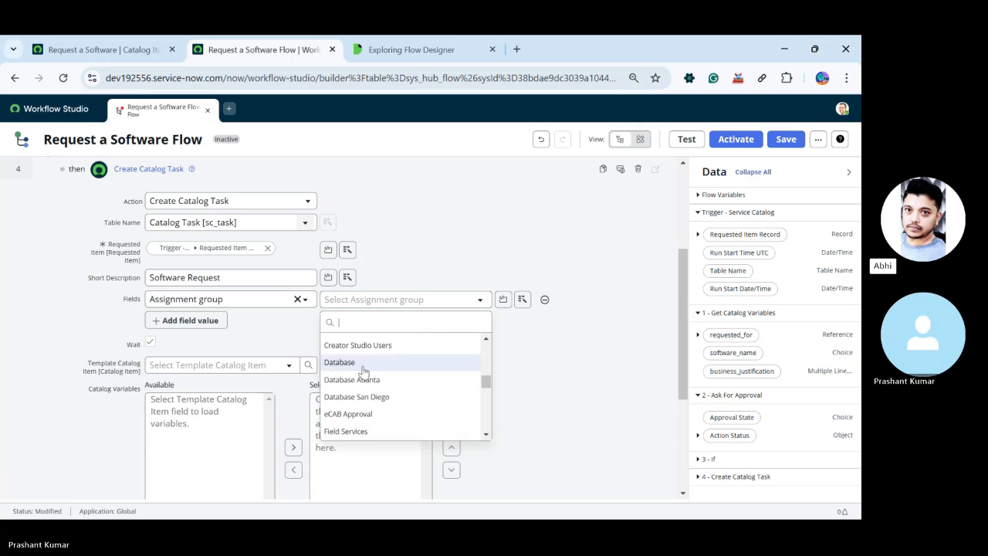
click(363, 363)
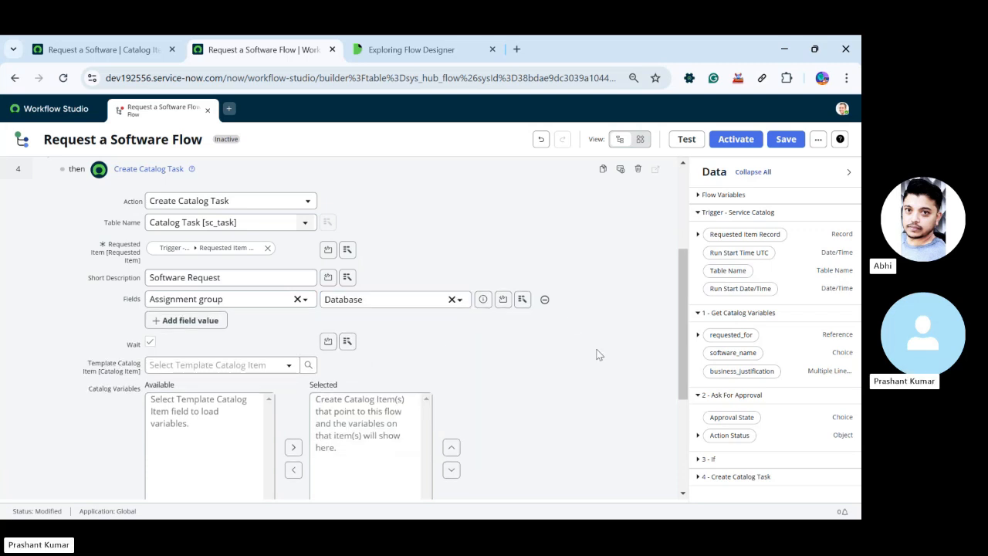
Set the catalog task's Assignment group to Software
click(392, 301)
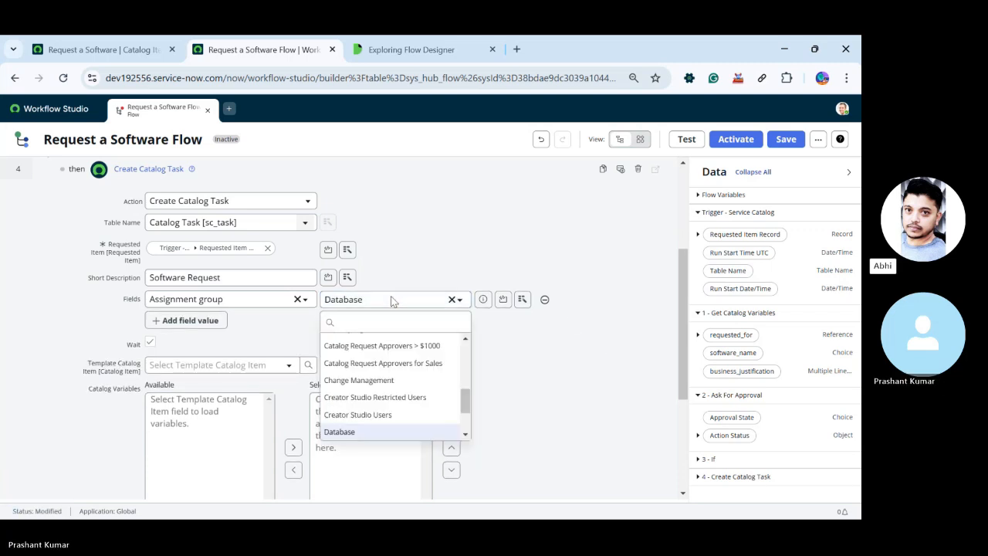
text(so)
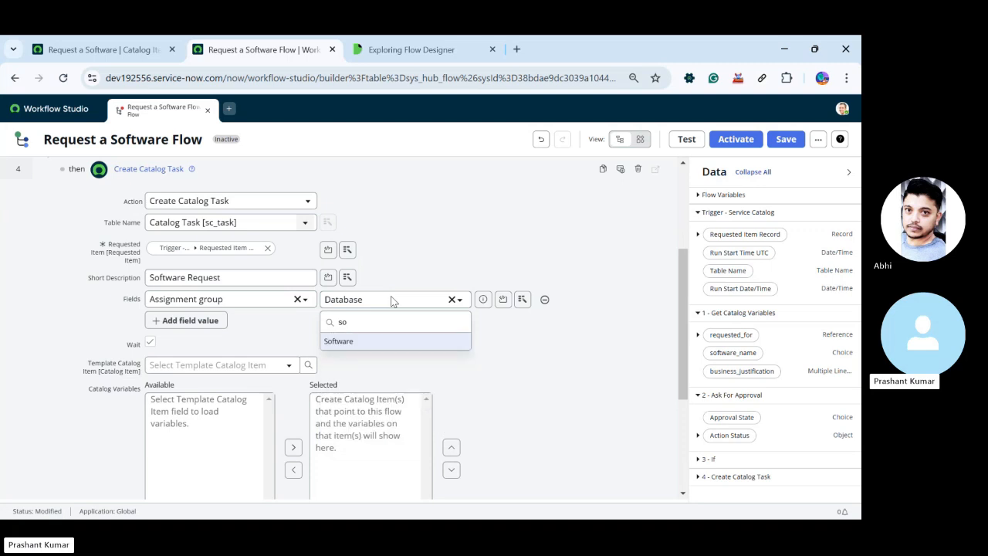
click(355, 341)
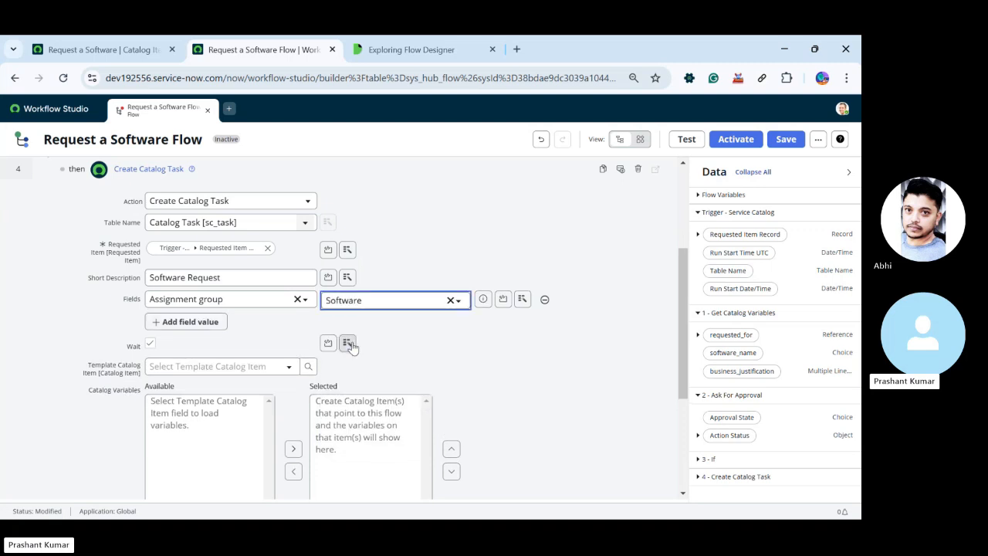
Use Request a Software as the template catalog item, select its requested_for, software_name and business_justification variables, and confirm the catalog task
scroll(488, 364, down, 3)
click(200, 231)
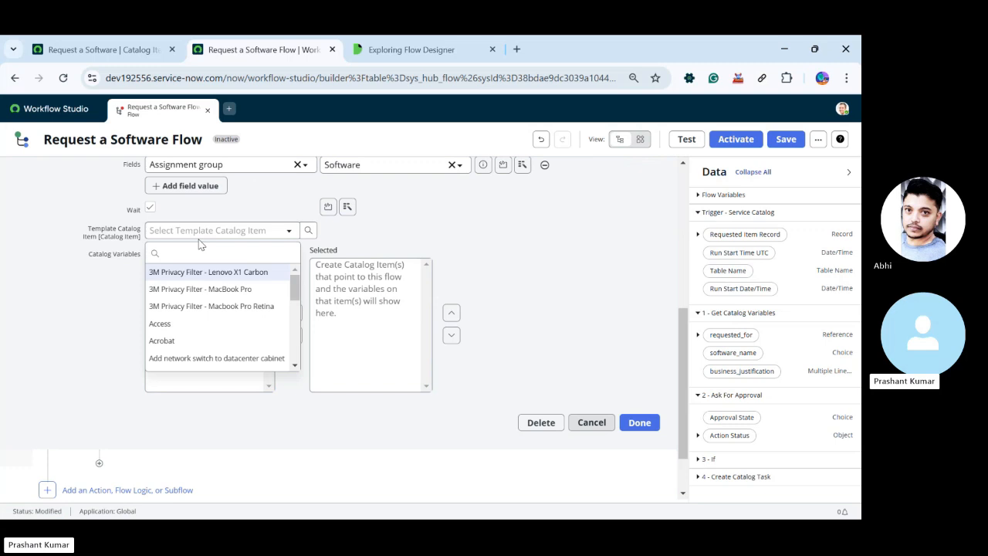
text(feq)
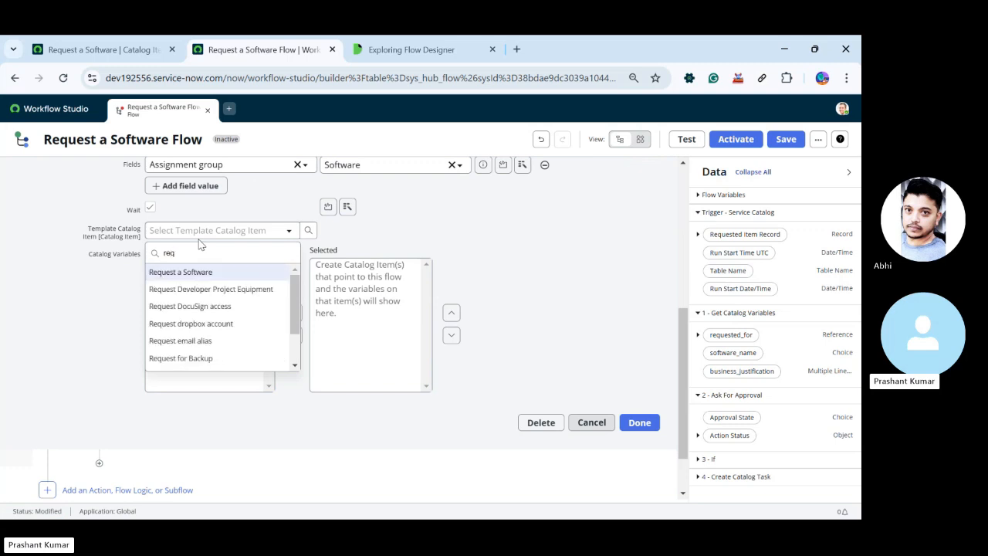
click(200, 273)
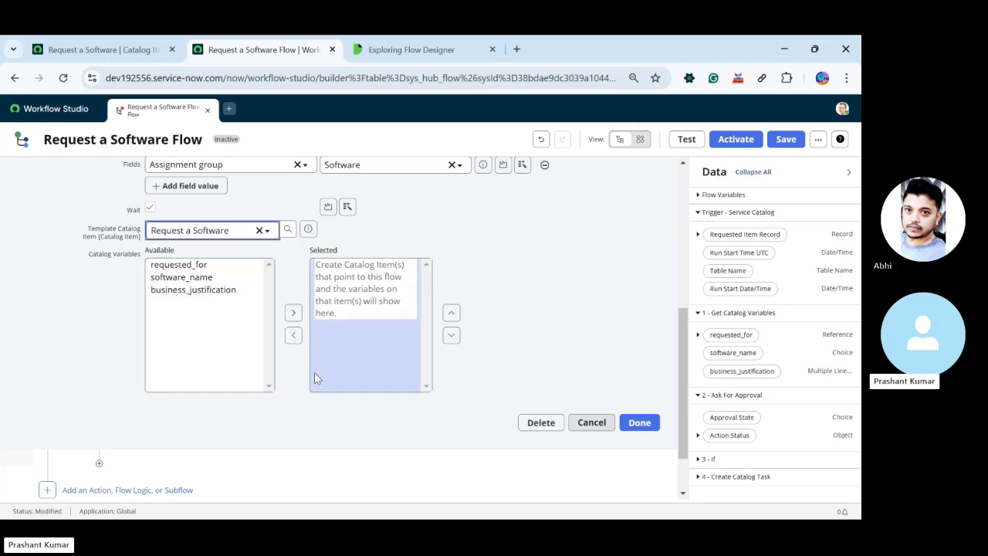
drag(194, 268, 197, 305)
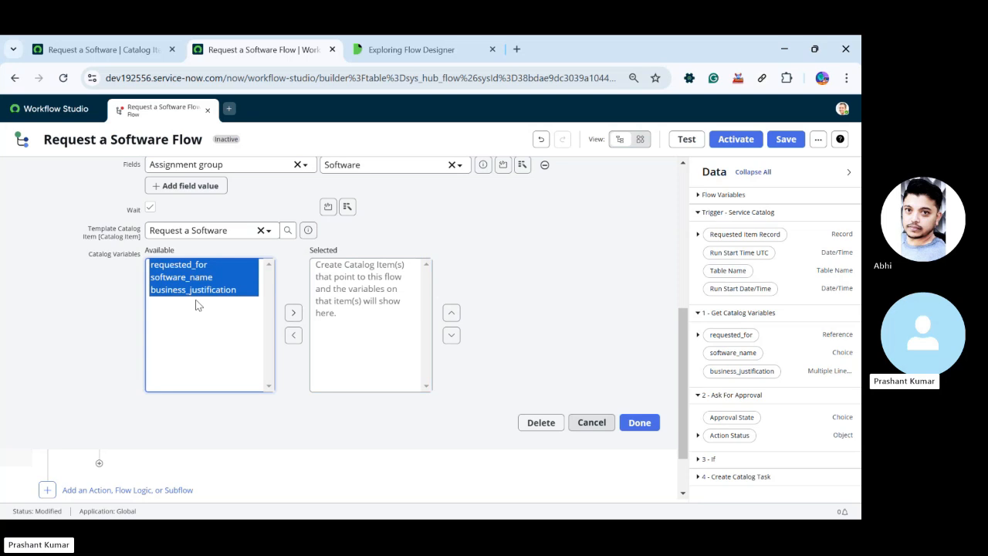
click(293, 312)
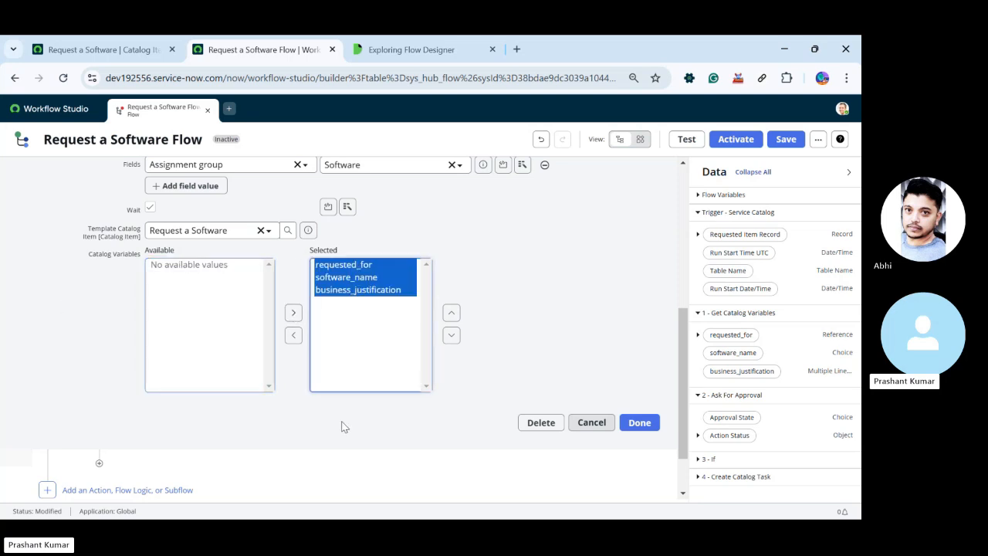
click(640, 423)
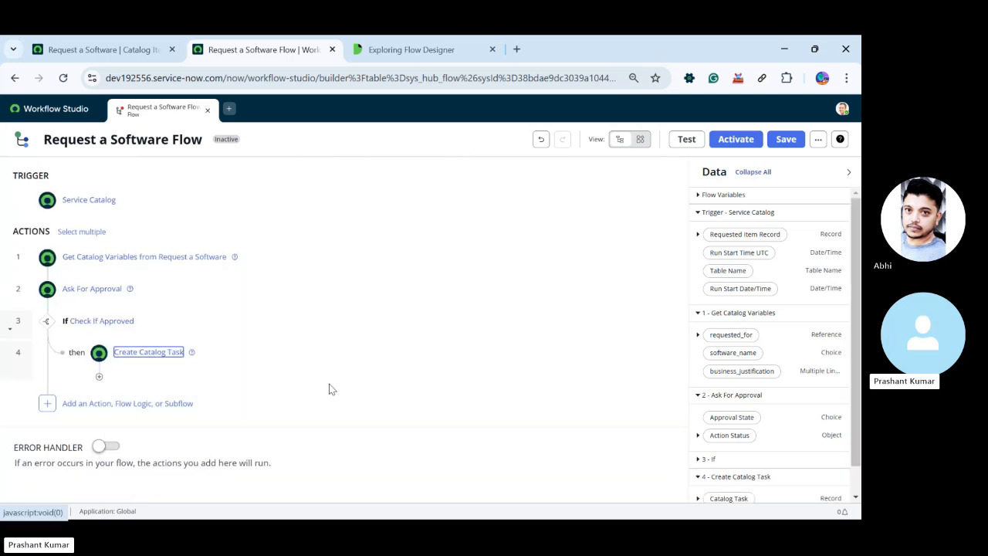
Add an Update Record action after Create Catalog Task and use the trigger's Requested Item Record as its record
click(99, 379)
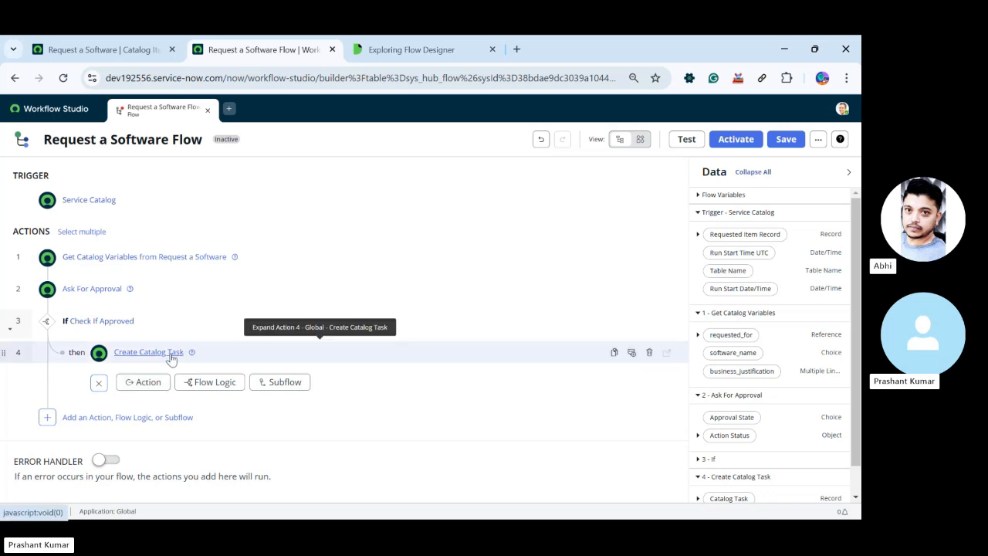
click(148, 386)
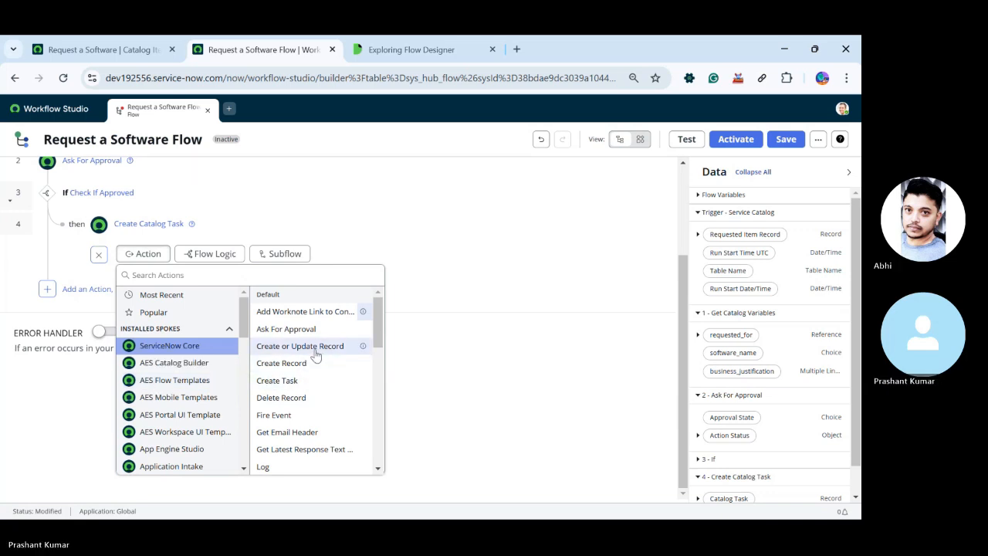
scroll(304, 393, down, 5)
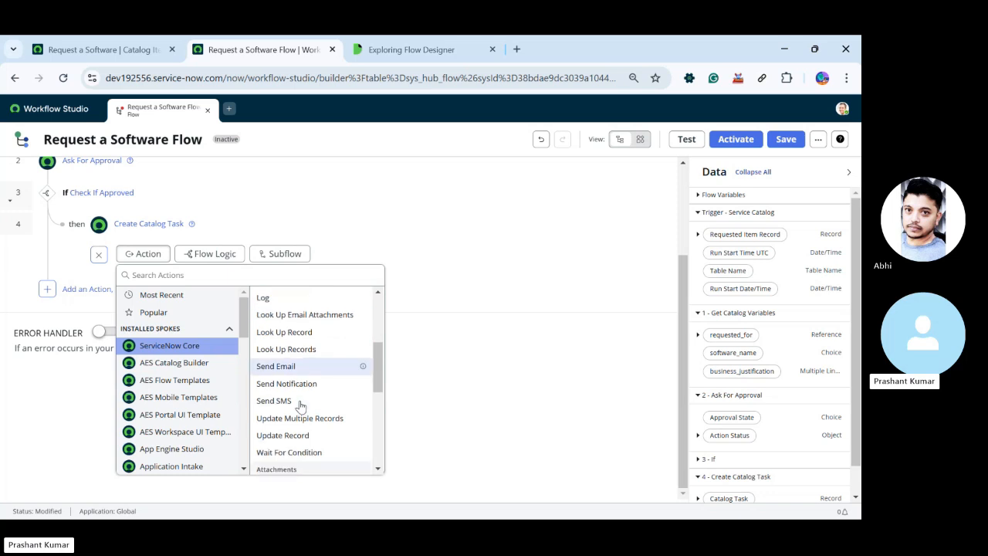
click(298, 381)
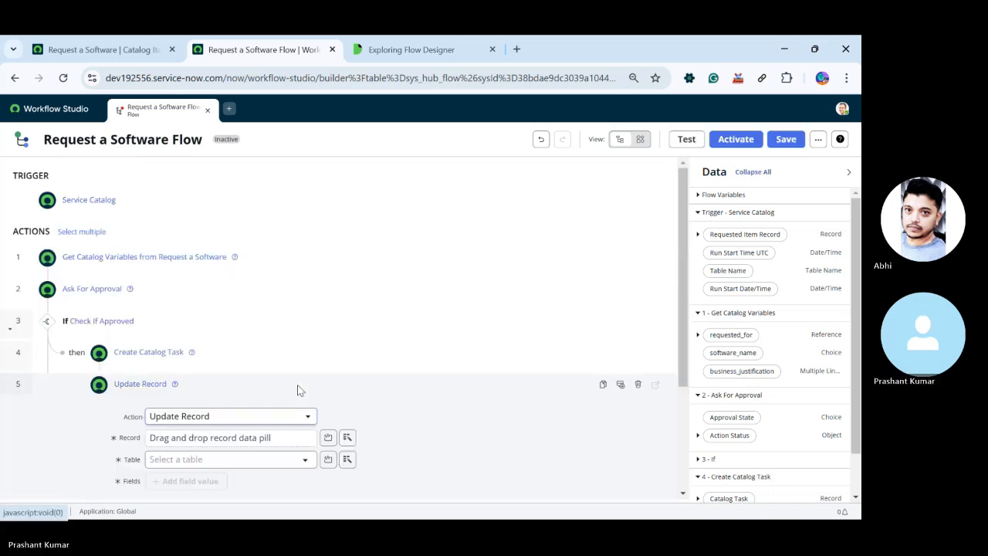
scroll(297, 384, down, 2)
drag(741, 234, 221, 280)
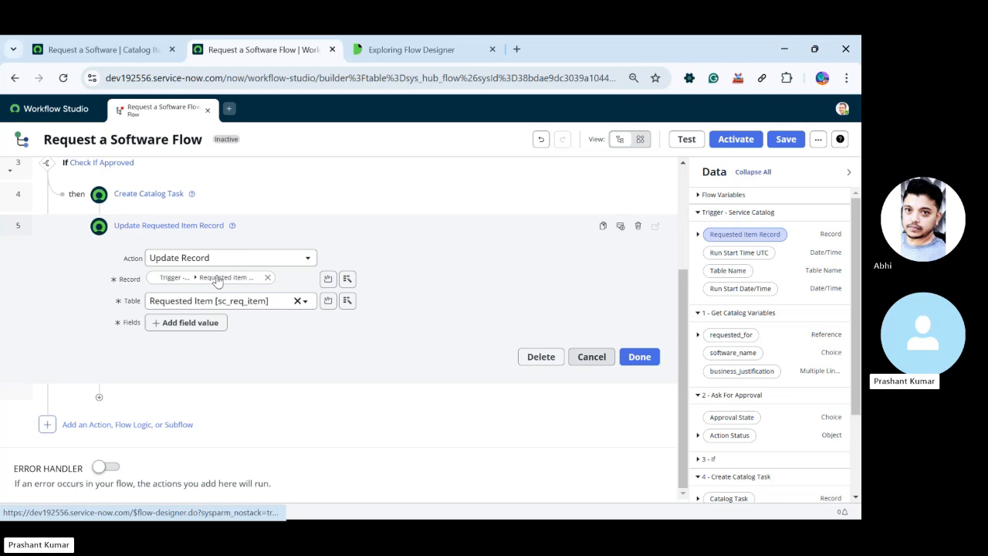
Set the State field to Closed Complete in the Update Record action and confirm the action
click(189, 322)
click(189, 324)
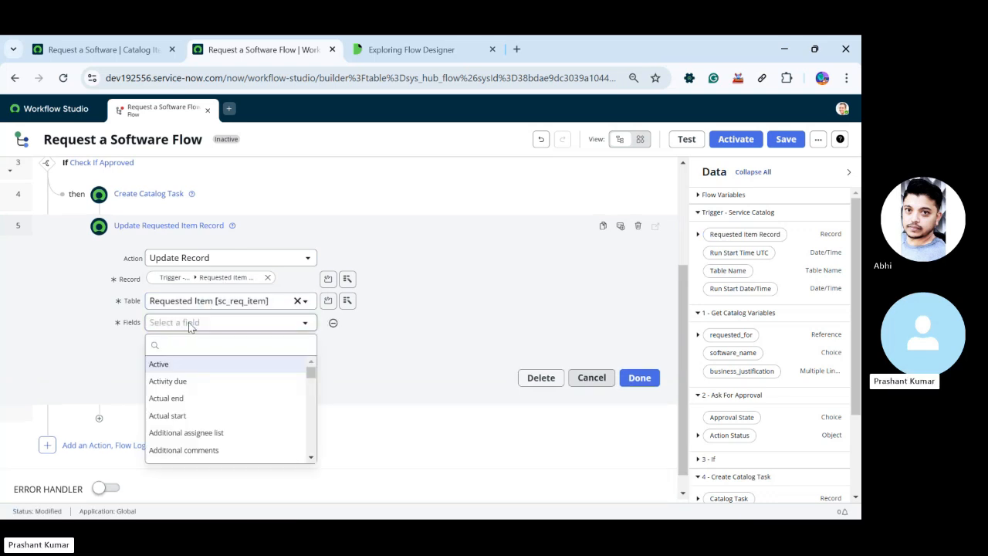
text(state)
key(Return)
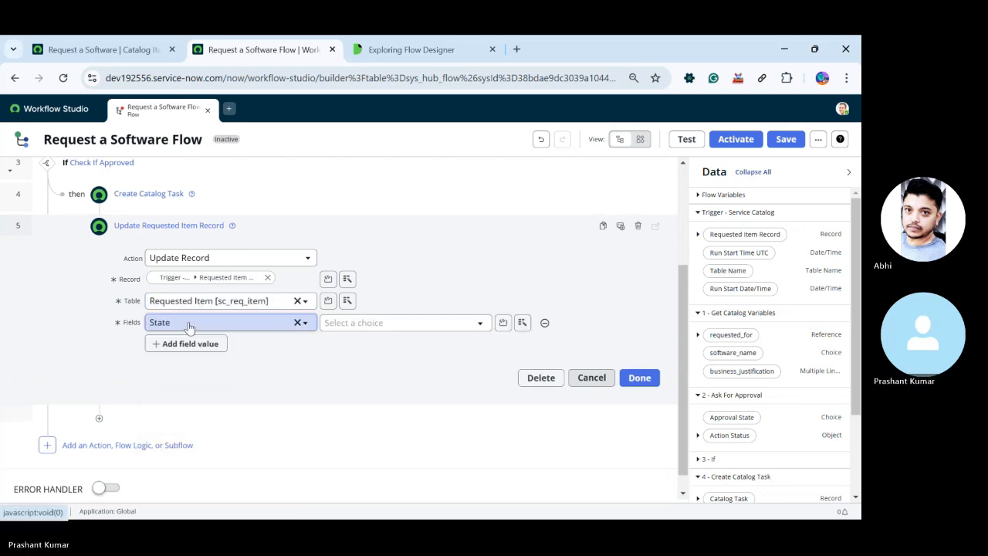
click(348, 322)
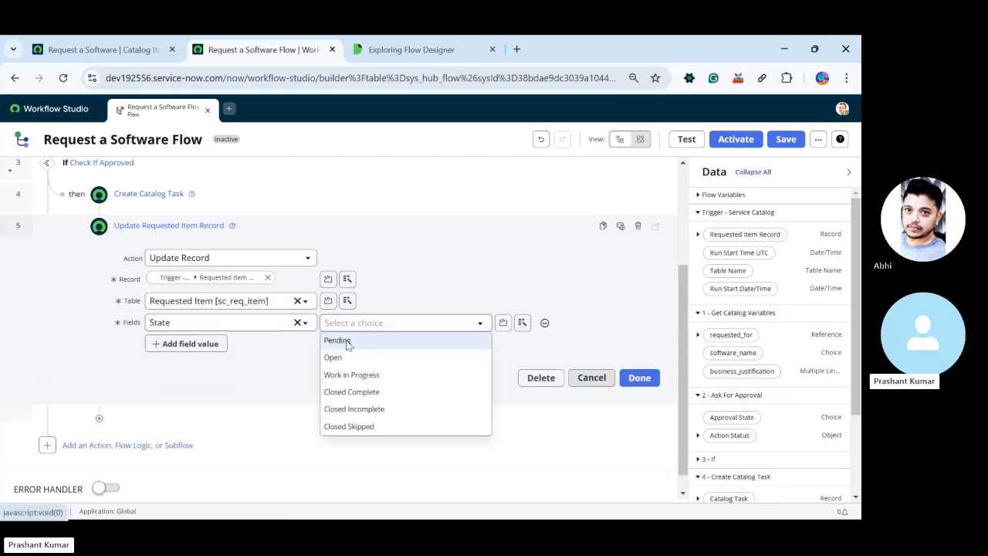
click(355, 392)
click(631, 380)
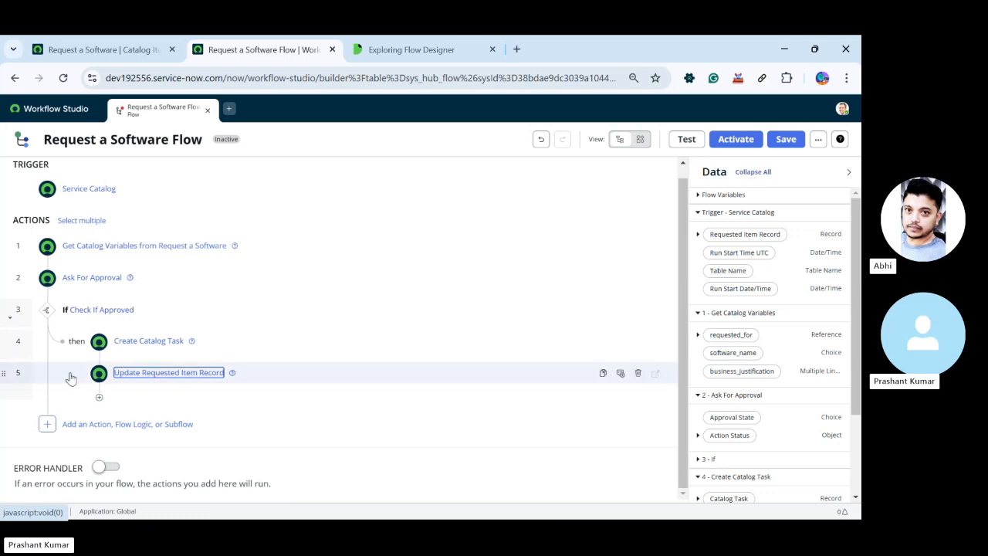
Add an Else branch after the Check If Approved logic and try to expand it
click(143, 424)
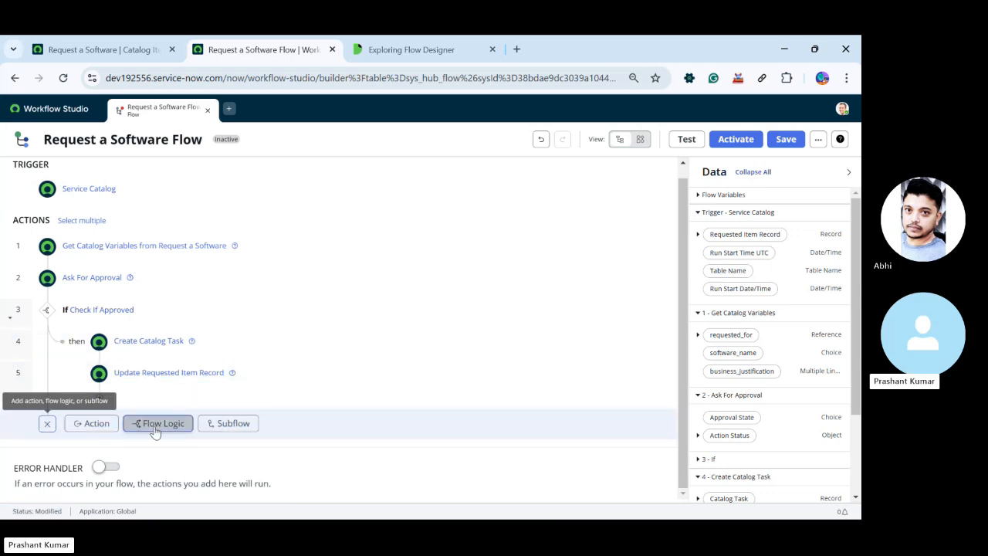
click(155, 426)
click(168, 387)
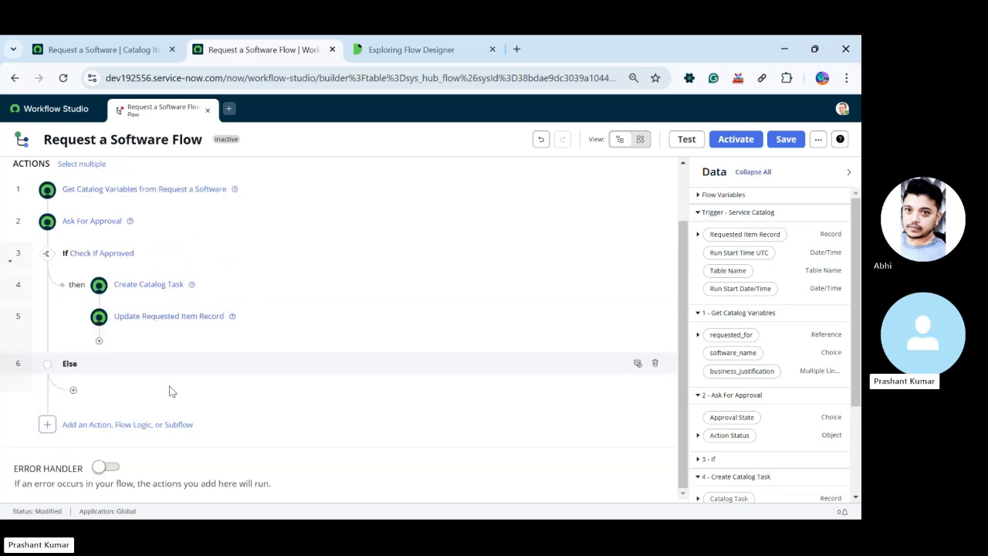
click(74, 391)
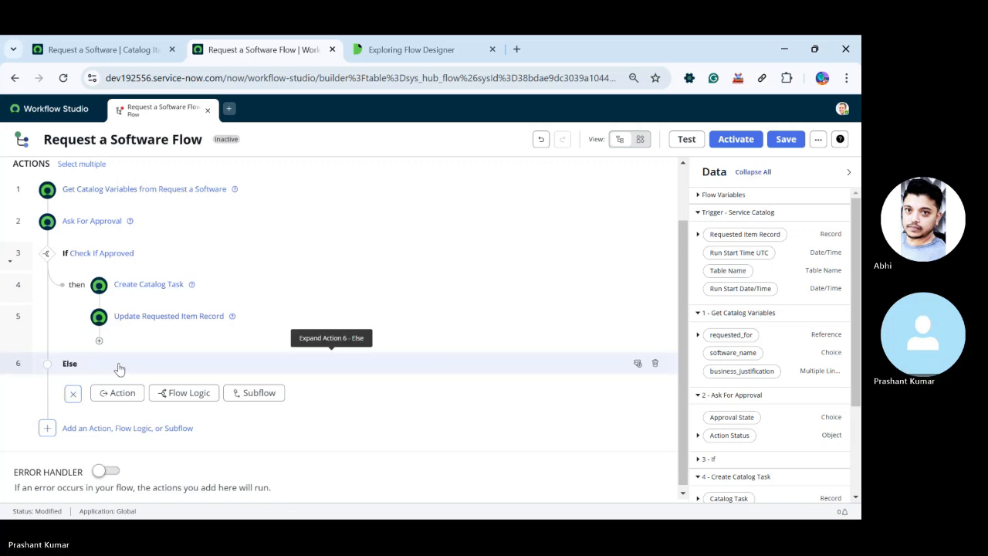
click(72, 393)
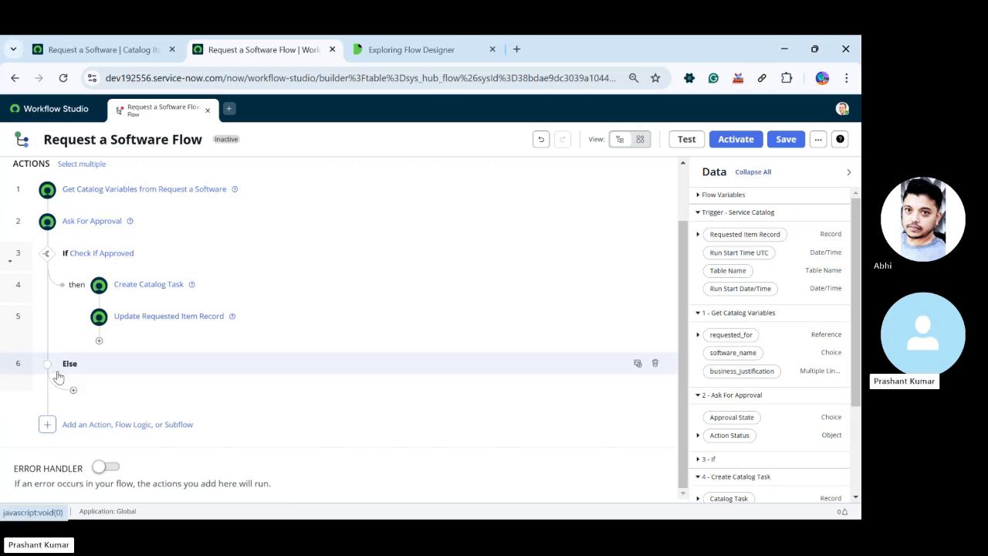
click(69, 367)
click(130, 372)
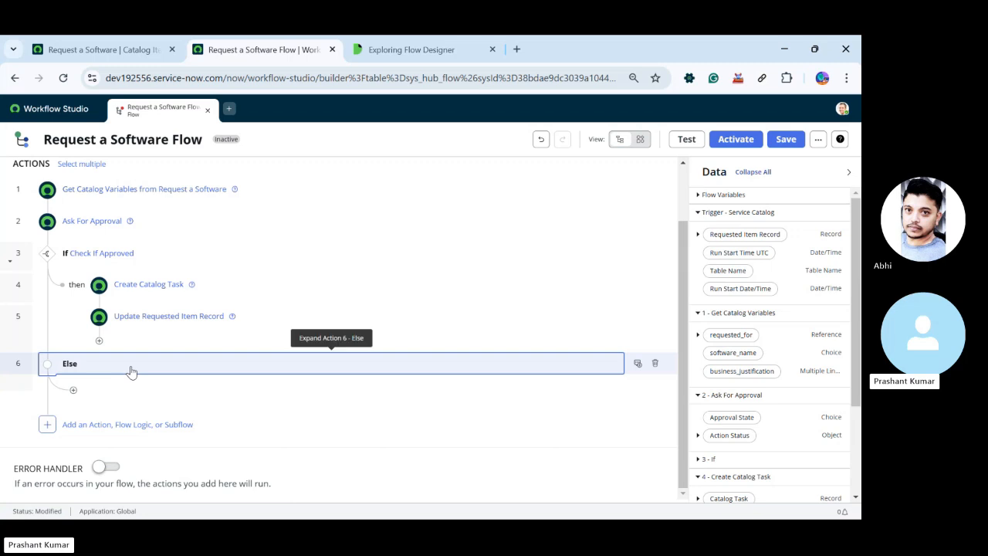
Delete the Else branch from the flow
click(655, 362)
click(556, 246)
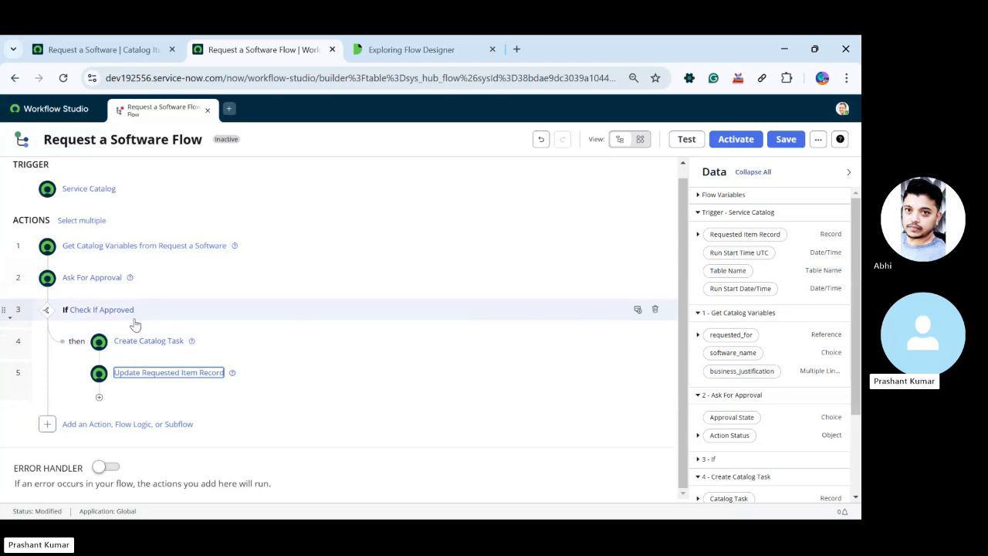
Review the condition of the Check If Approved logic and its available approval state choices
click(87, 427)
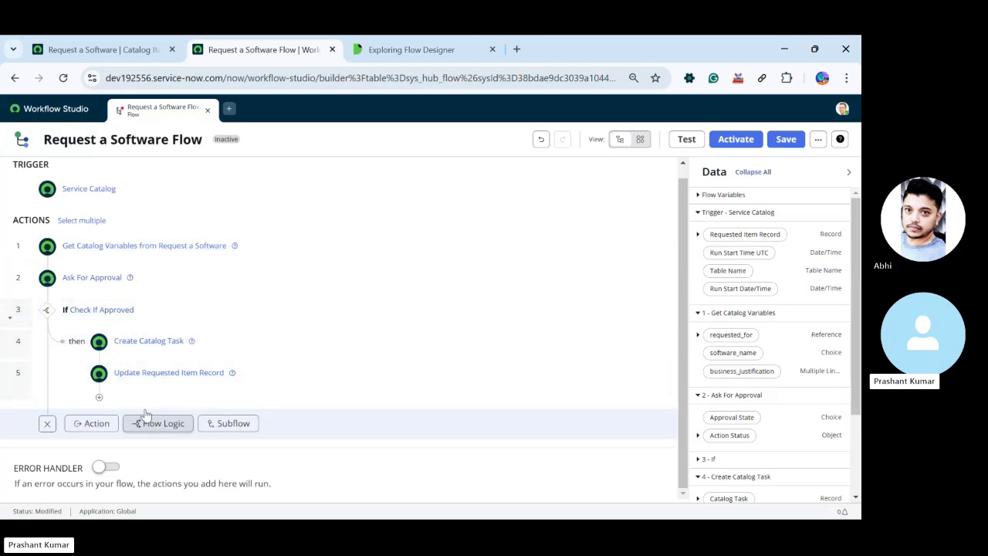
click(148, 312)
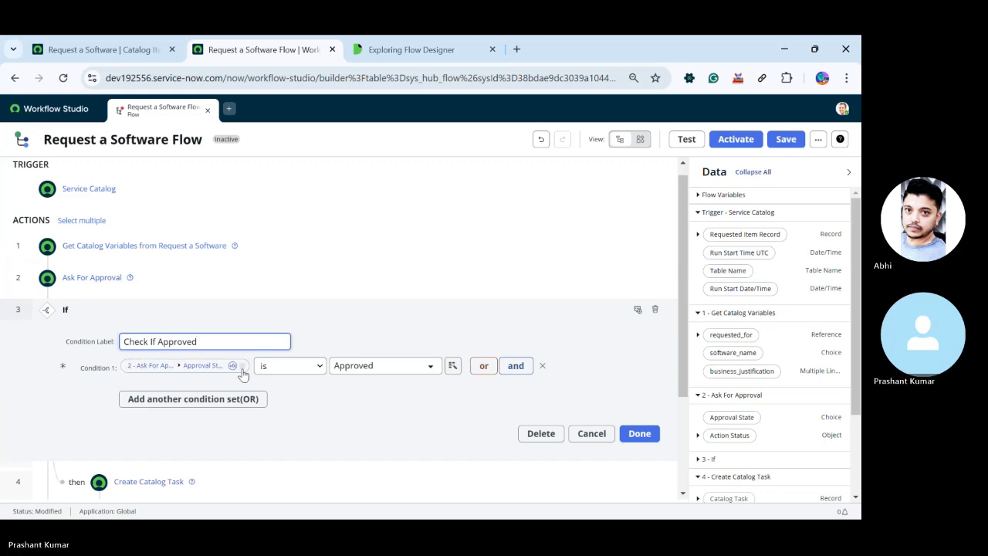
click(365, 367)
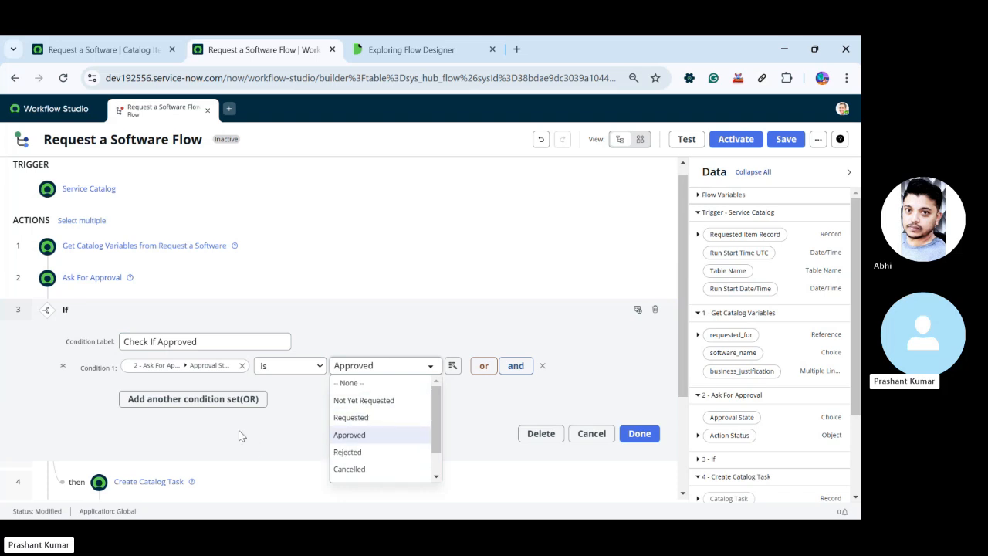
click(635, 437)
click(634, 437)
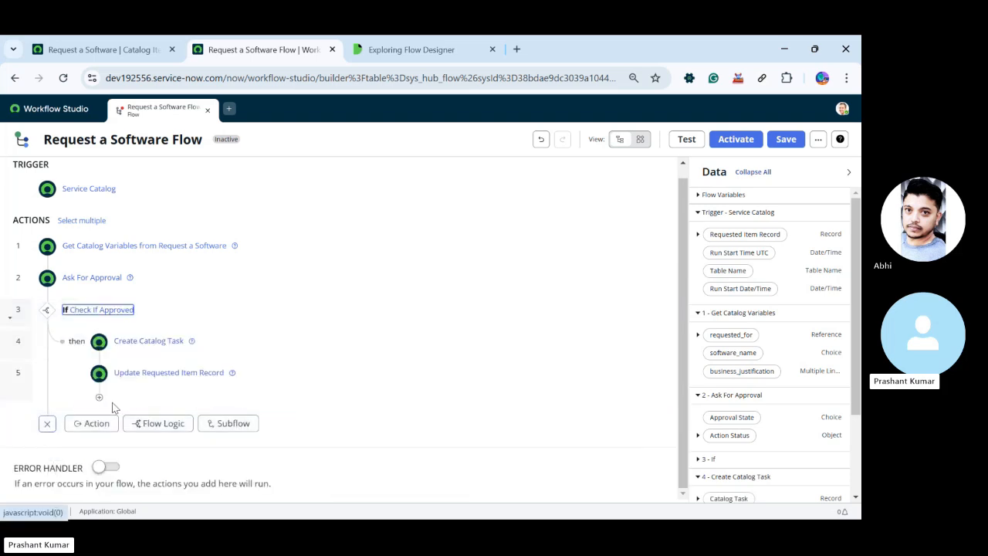
Add a second If flow logic at the end of the flow, outside the Check If Approved branch
click(95, 423)
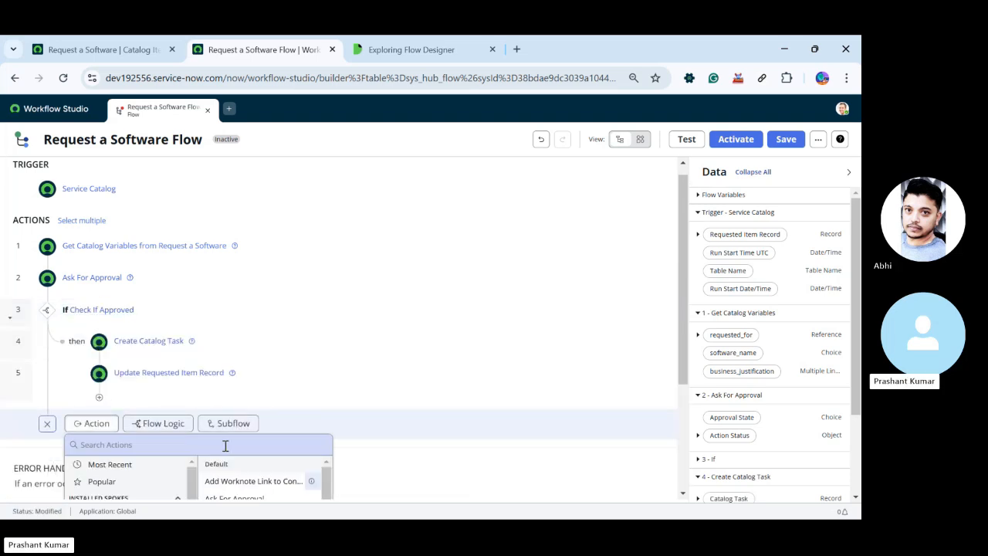
click(159, 287)
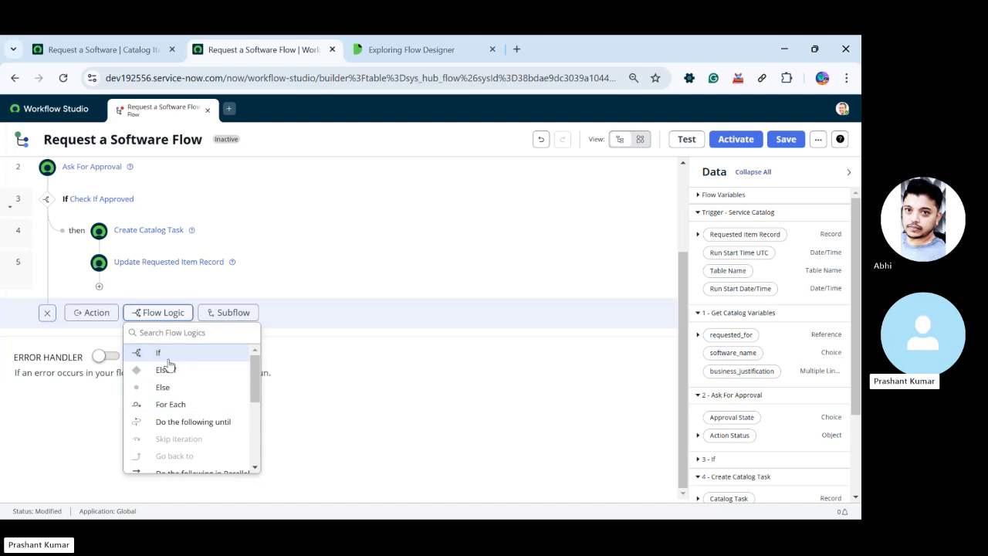
click(167, 358)
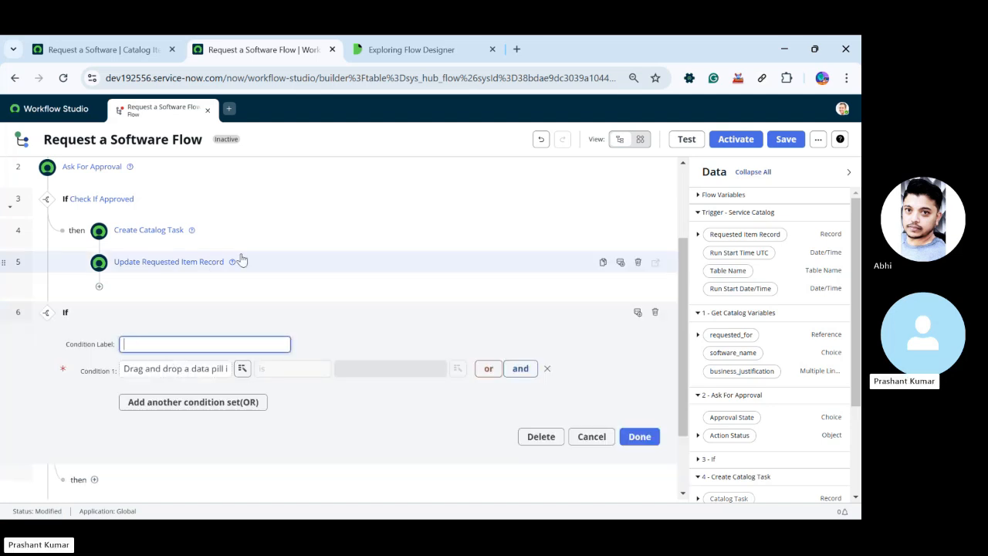
drag(745, 234, 177, 368)
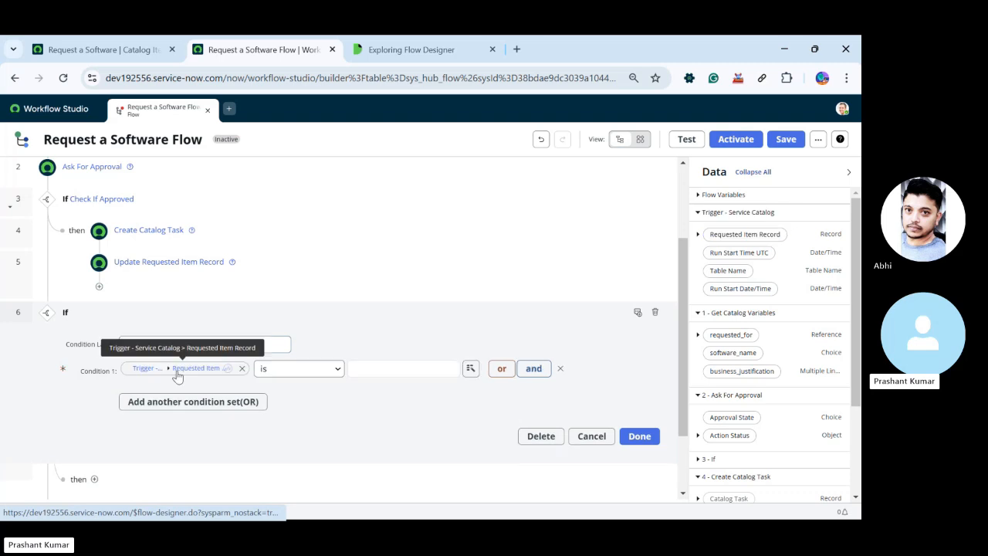
click(337, 369)
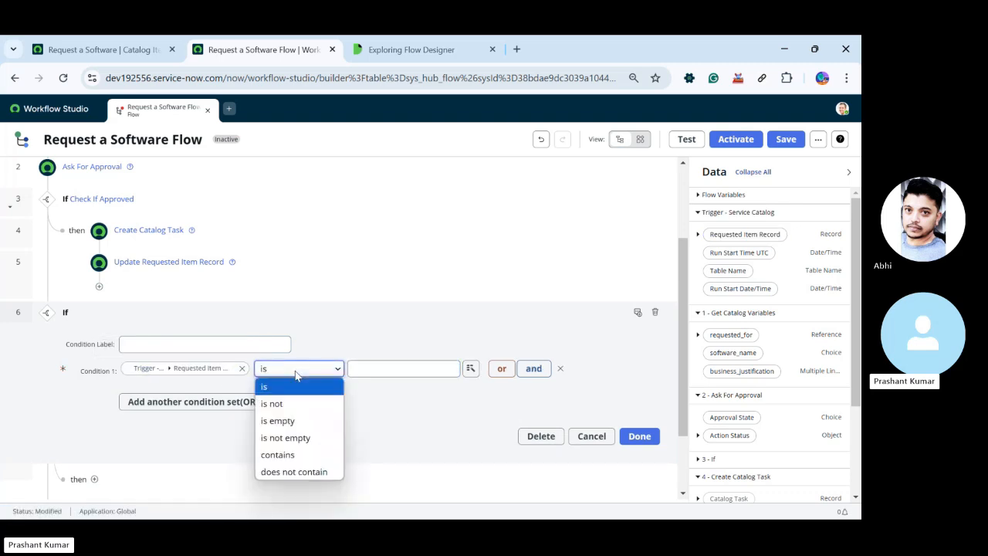
click(453, 370)
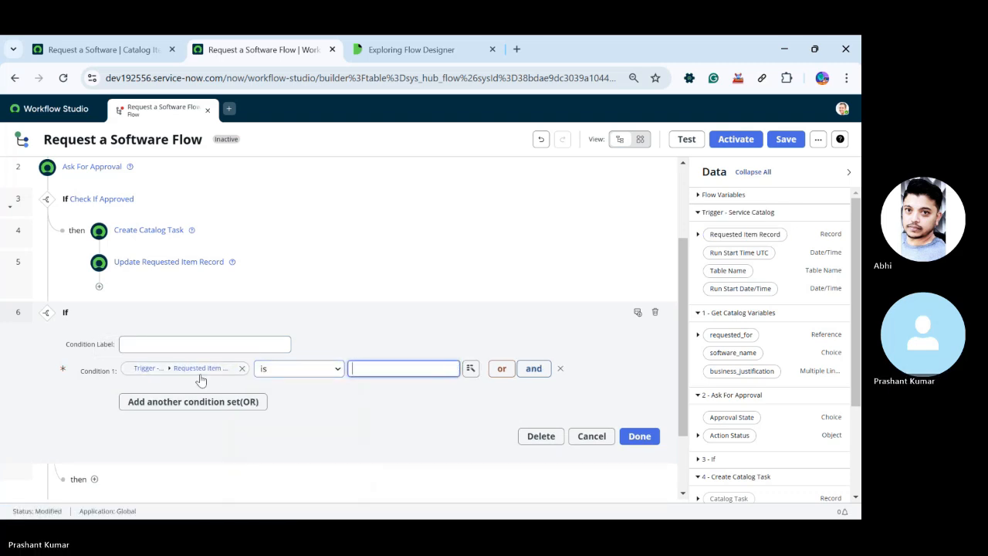
click(241, 368)
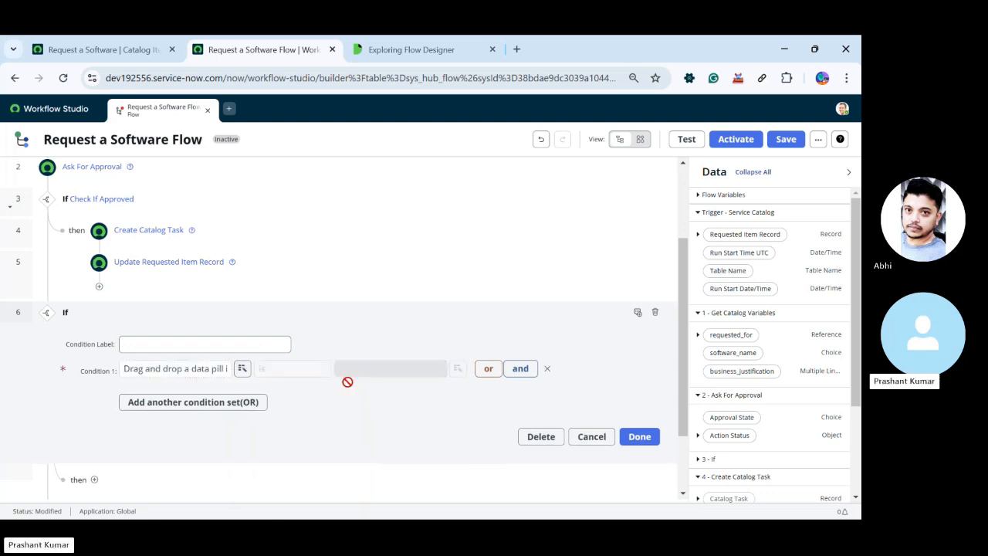
Set the new If condition to Ask For Approval's Approval State is Rejected and confirm the logic
drag(734, 420, 154, 372)
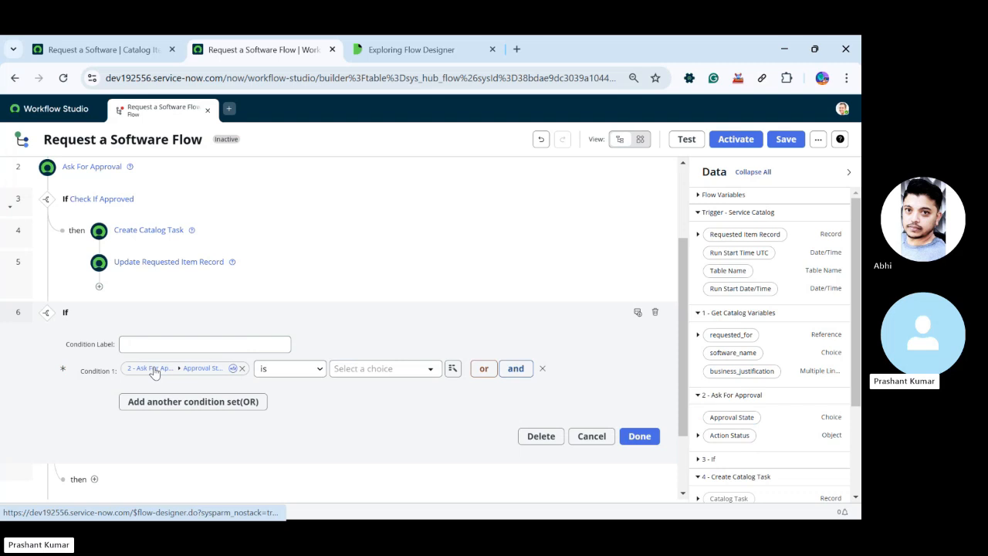
click(390, 368)
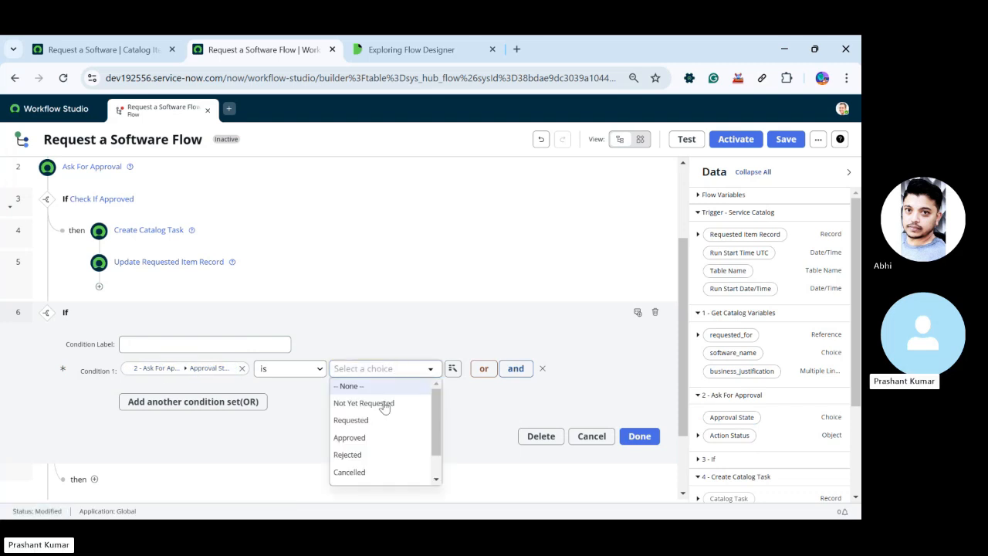
click(372, 453)
click(640, 436)
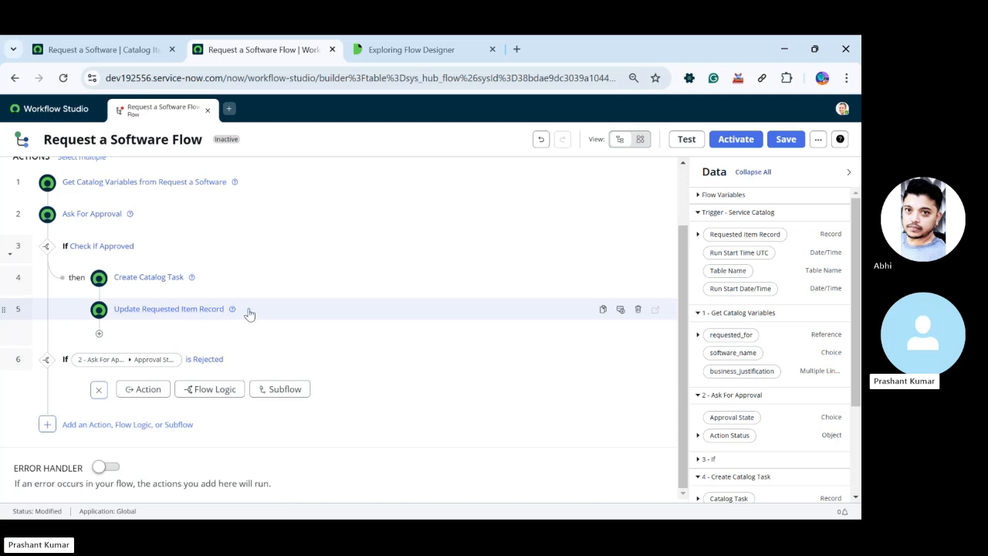
Try to move a duplicate of the Update Requested Item Record action into the Rejected branch, and delete the duplicate
click(605, 310)
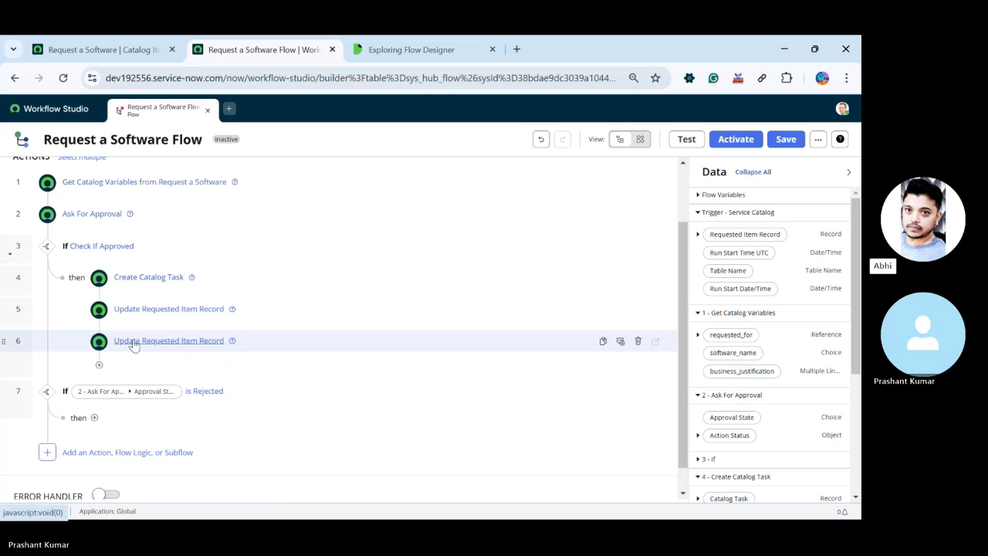
drag(4, 340, 11, 379)
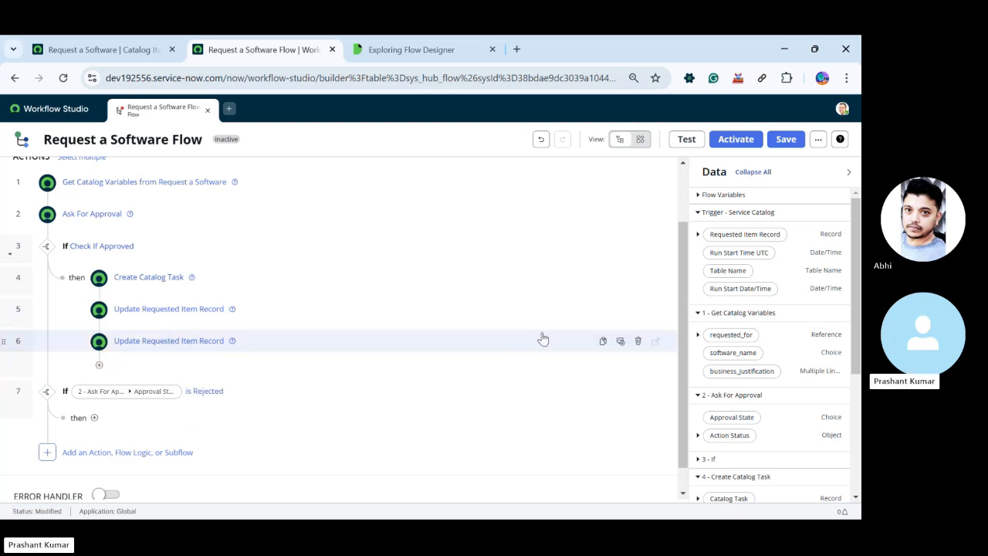
click(637, 342)
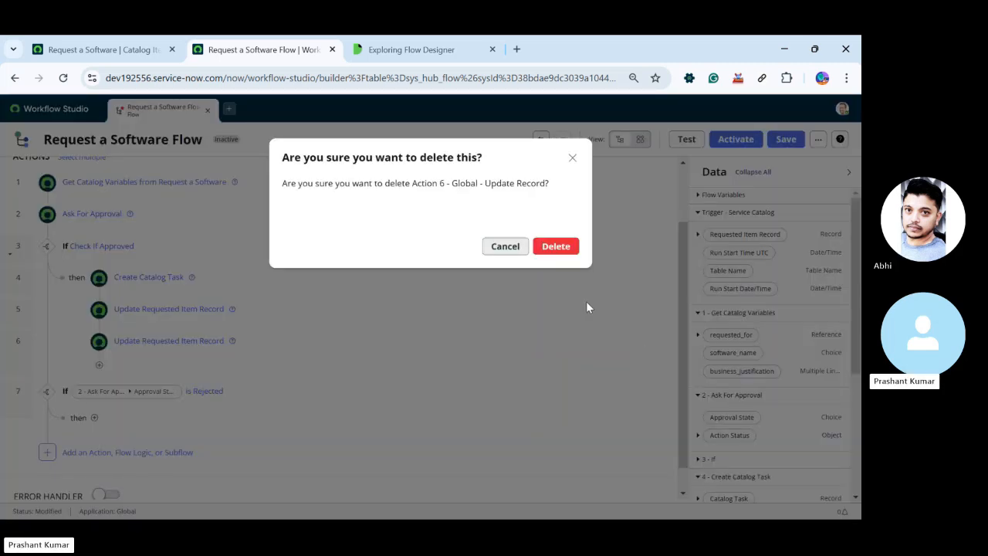
click(556, 246)
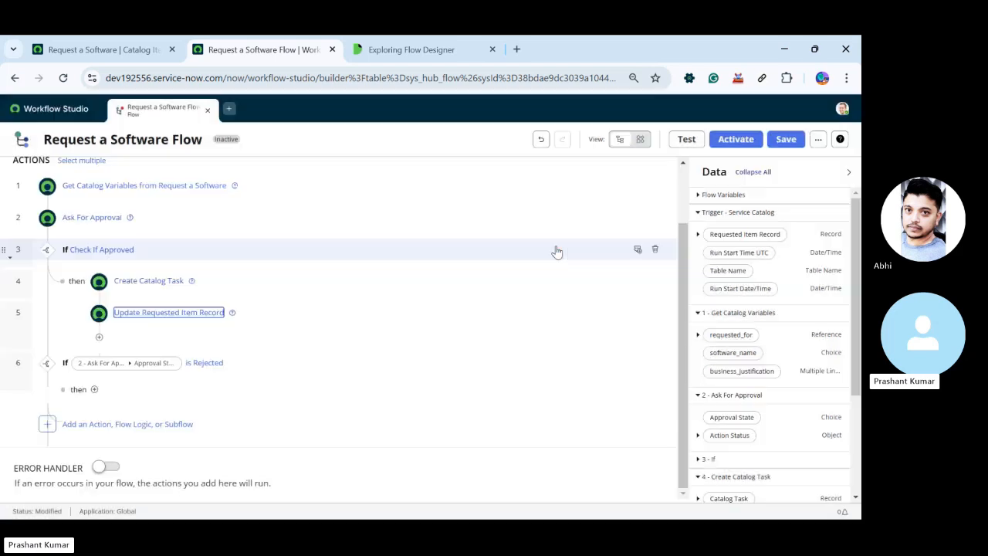
Add an Update Record action inside the Rejected branch and use the trigger's Requested Item Record as its record
click(94, 390)
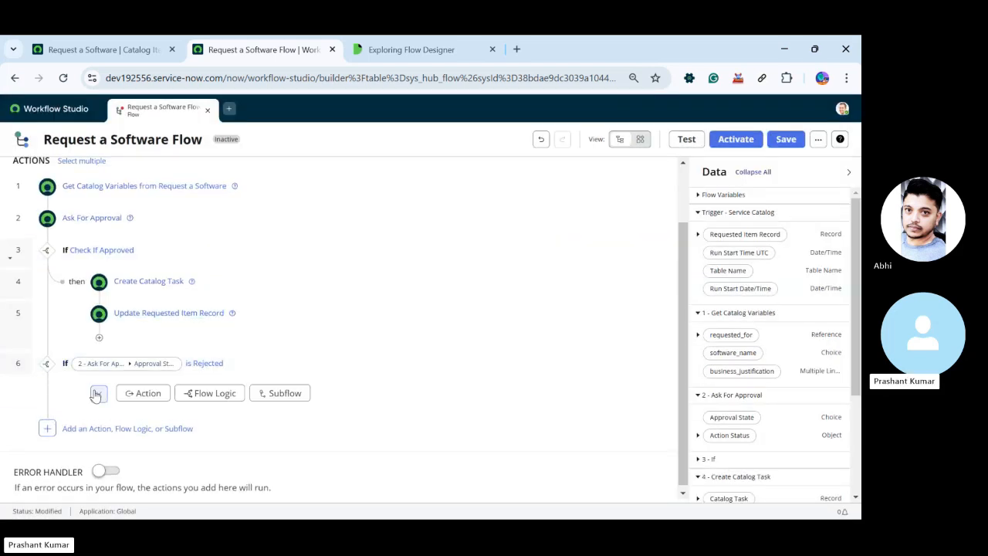
click(192, 394)
click(192, 395)
click(145, 393)
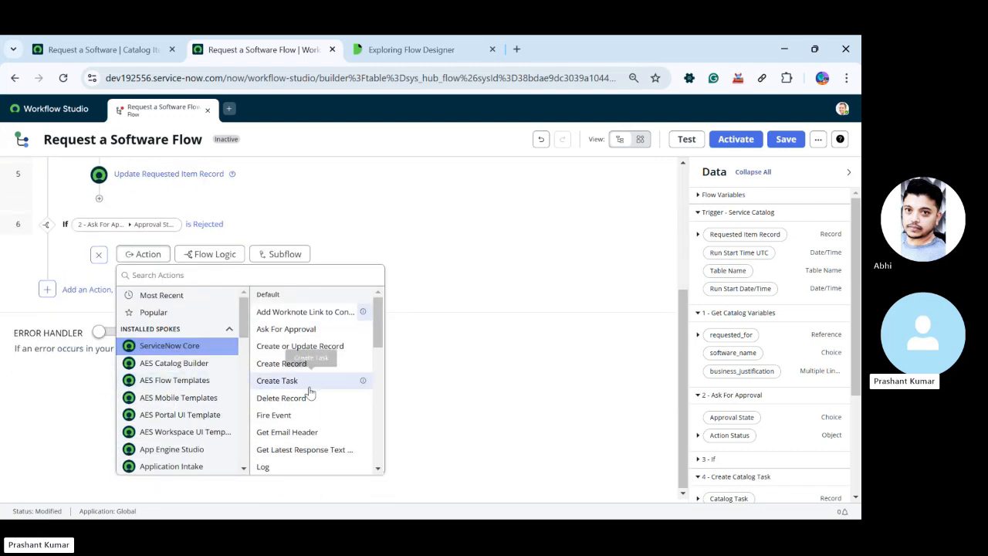
scroll(297, 421, down, 5)
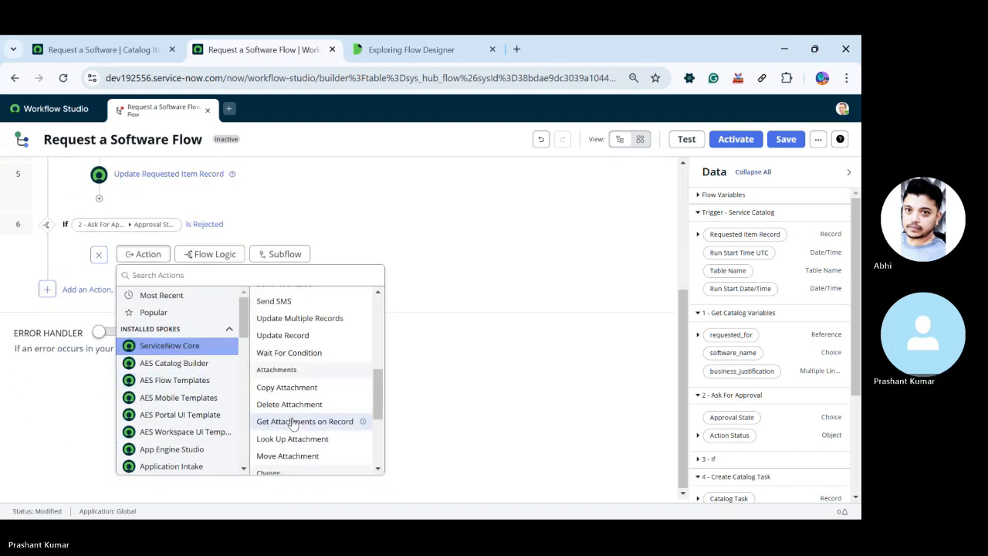
scroll(293, 422, down, 3)
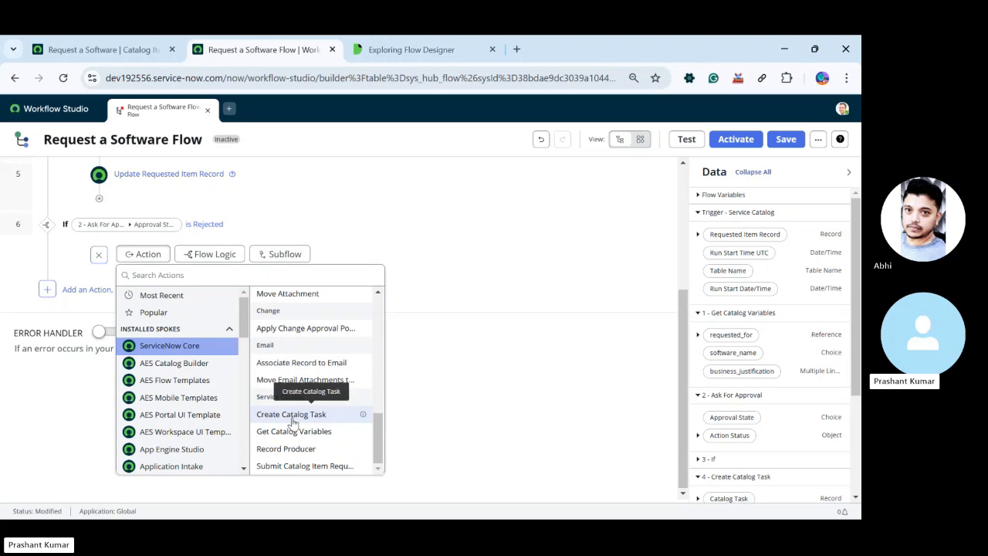
scroll(293, 403, up, 3)
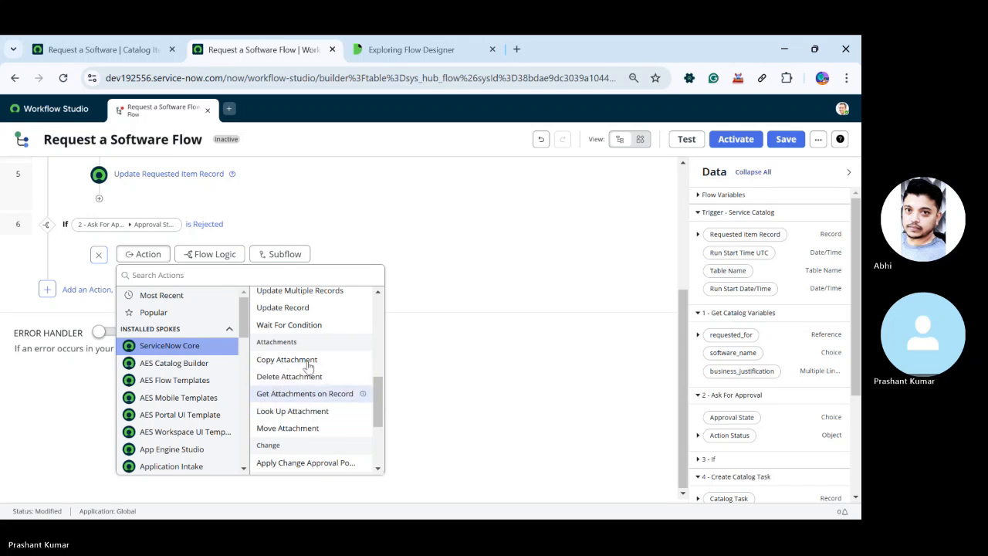
click(278, 308)
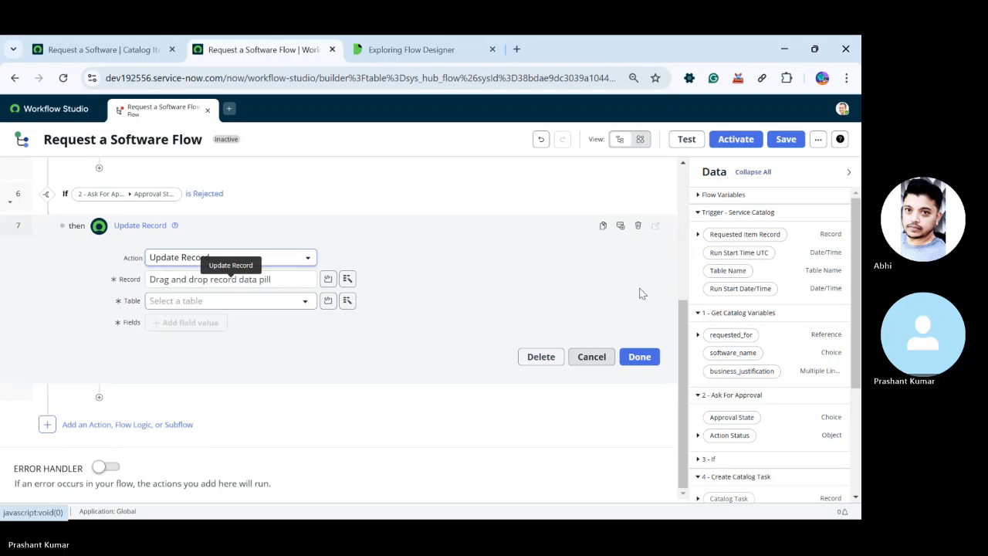
drag(744, 234, 212, 287)
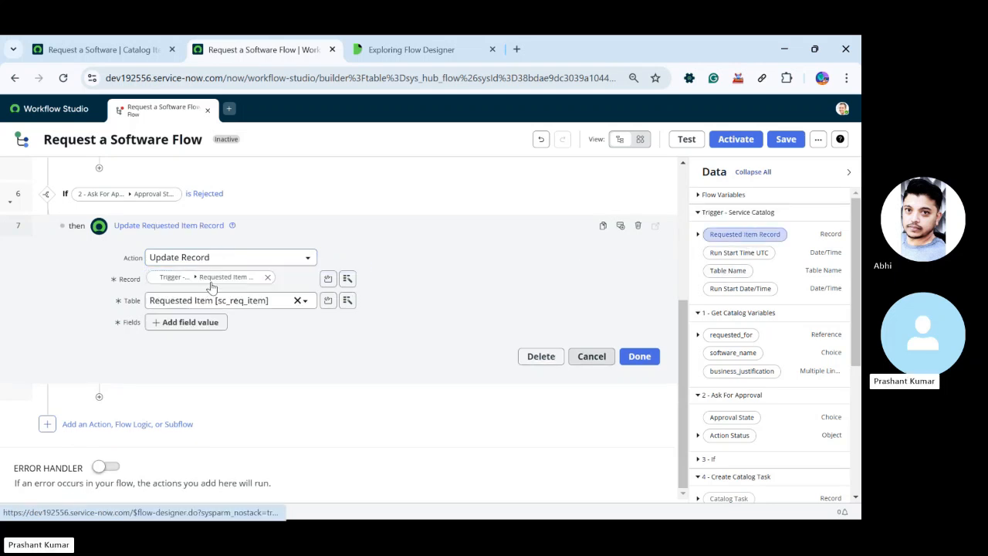
Set the State field to Closed Incomplete in the Rejected branch's Update Record action and confirm the action
click(213, 324)
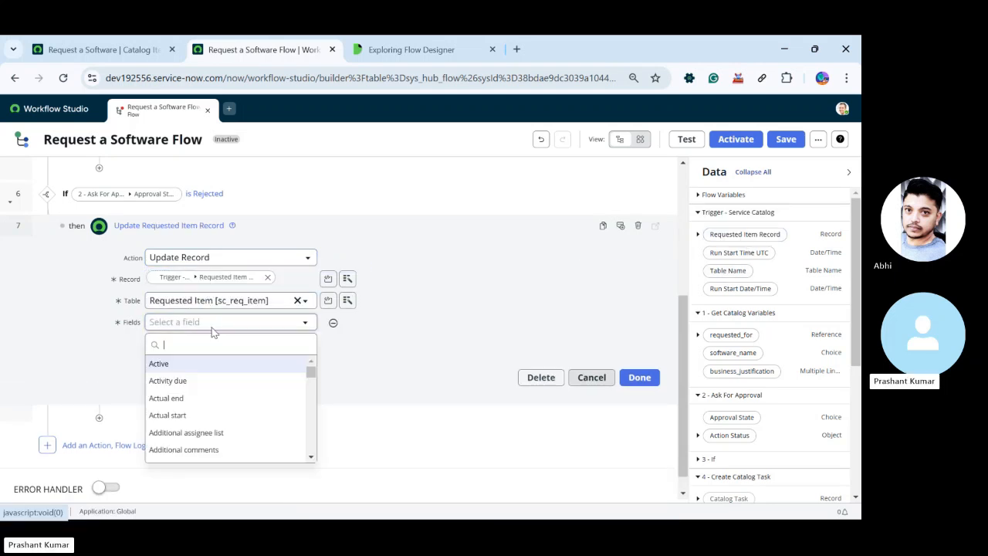
text(stat)
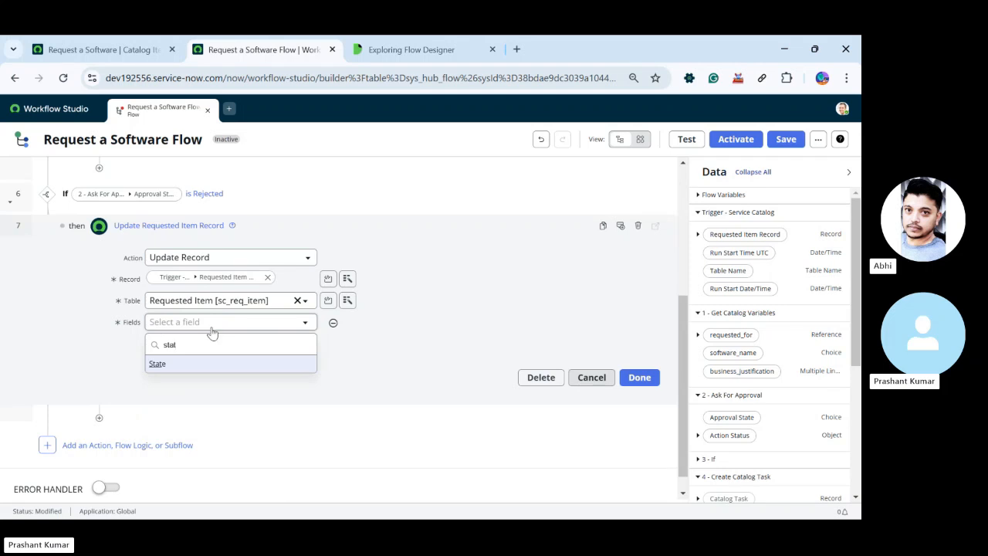
click(158, 362)
click(344, 324)
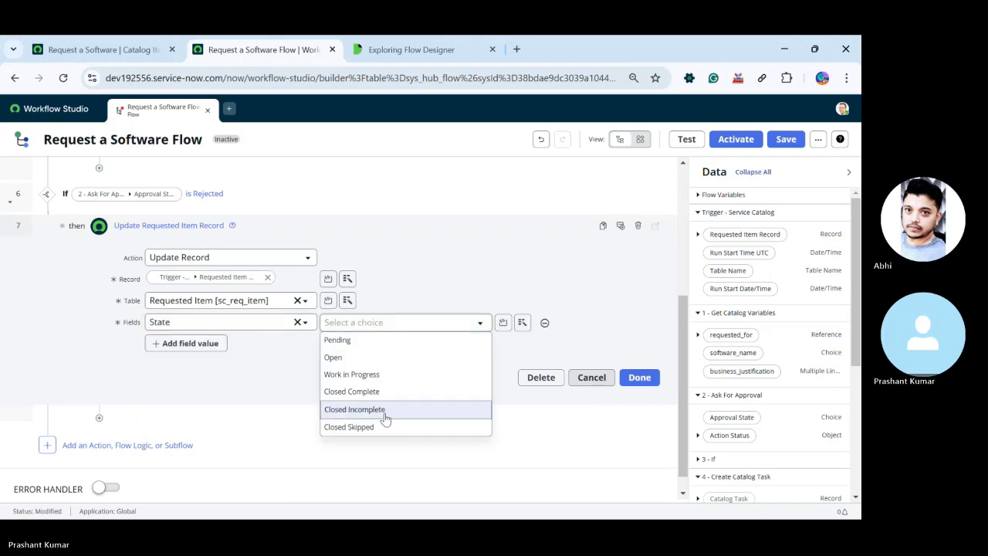
click(385, 409)
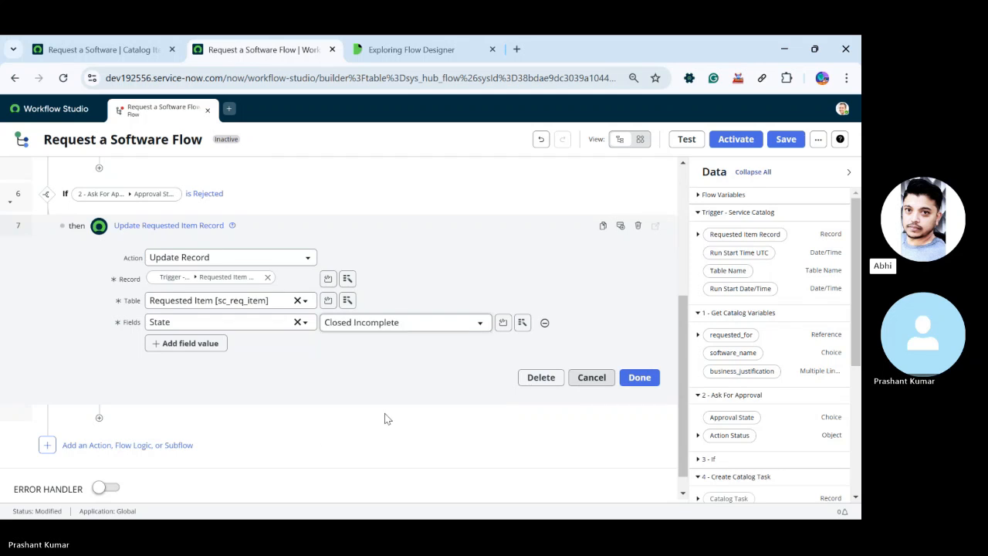
click(426, 323)
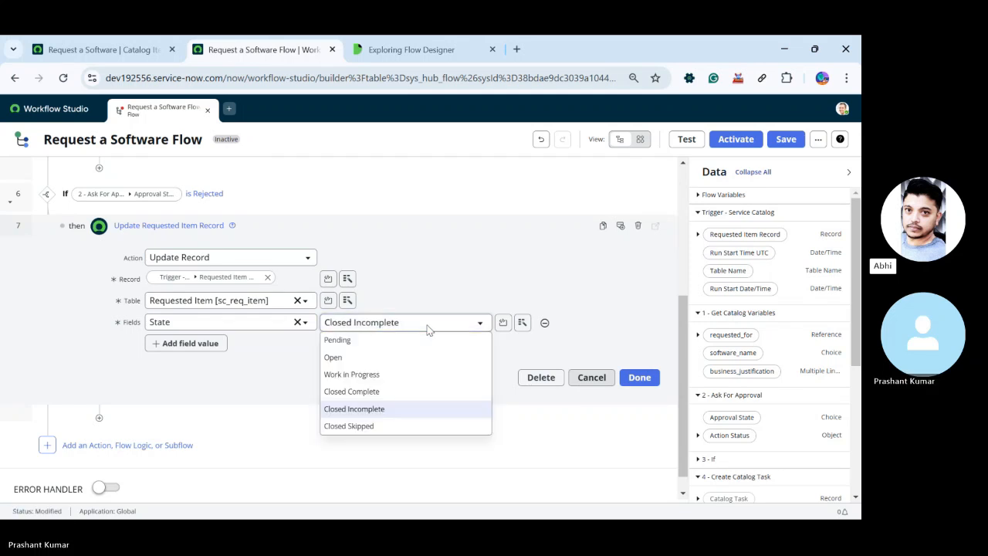
click(428, 327)
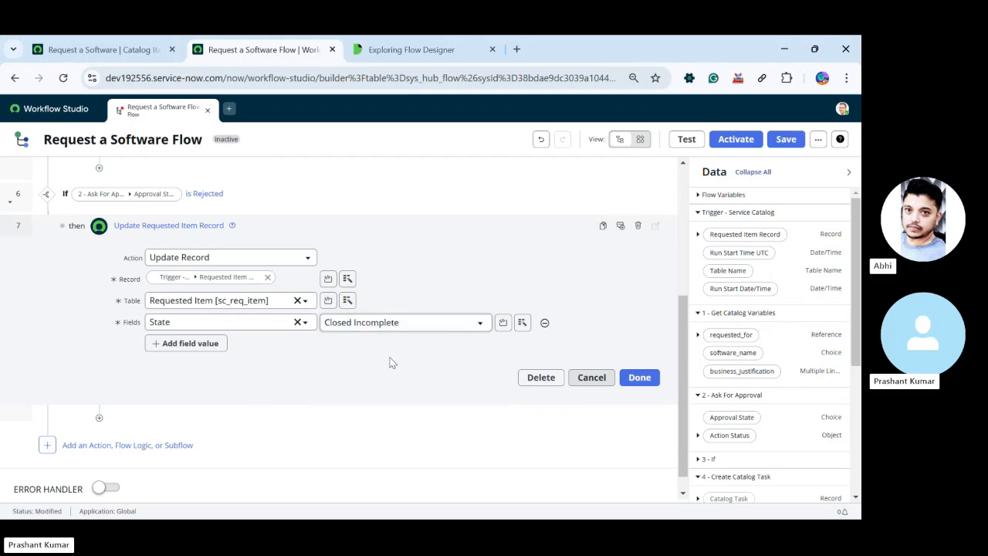
click(399, 323)
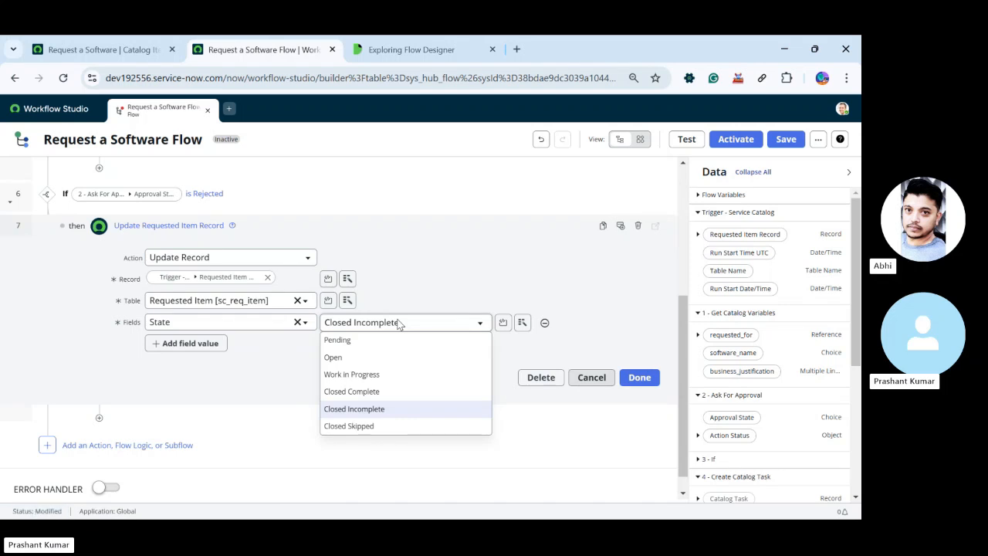
click(397, 324)
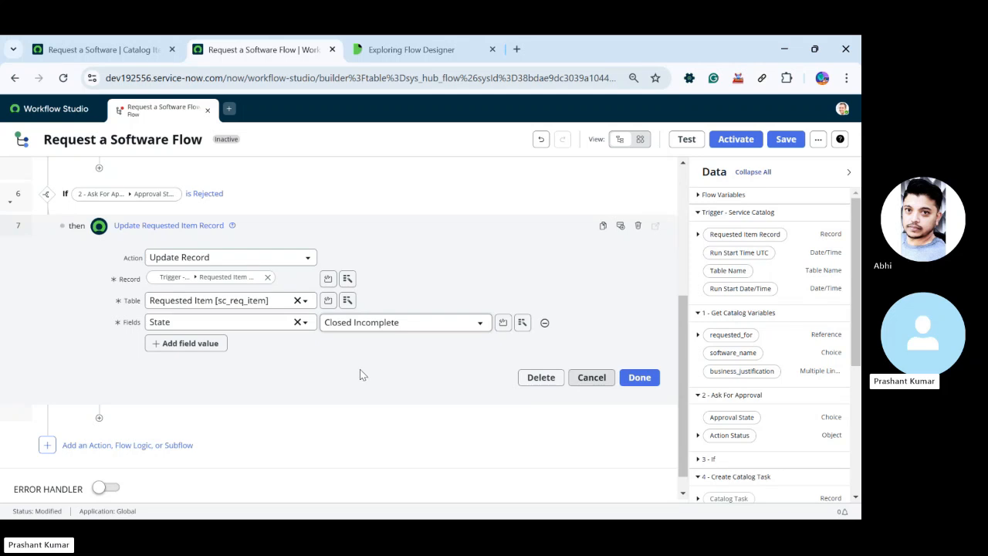
click(401, 330)
click(400, 331)
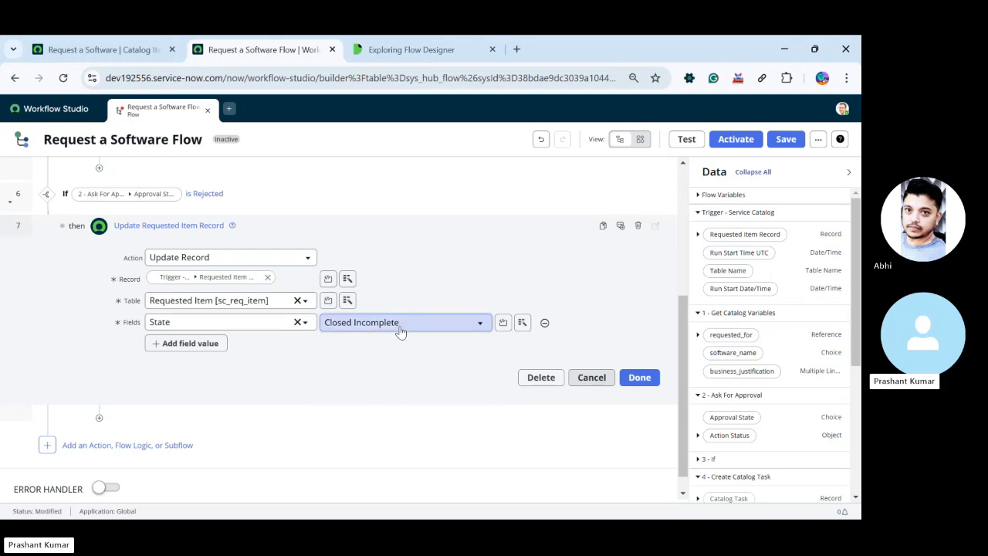
click(629, 378)
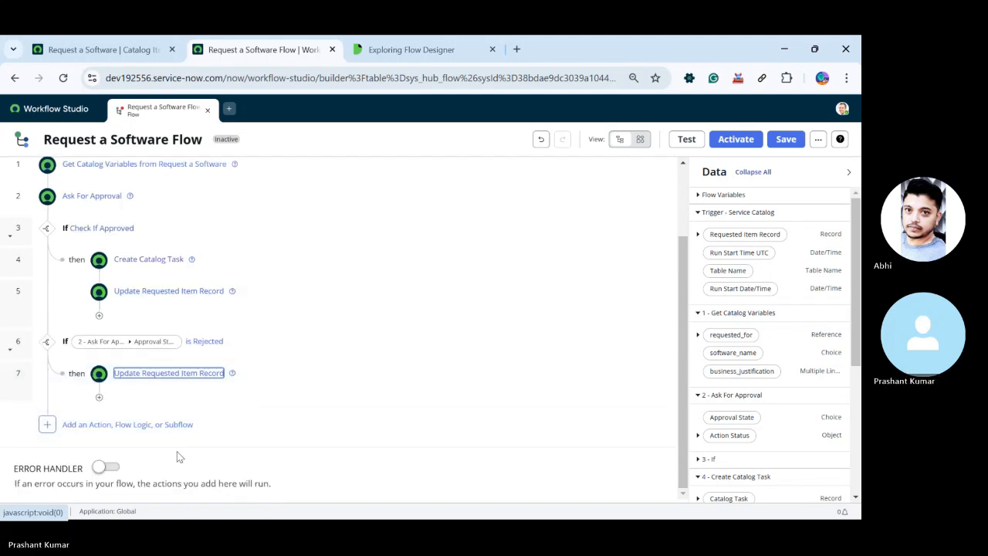
Review the Create Catalog Task action in the approved branch, checking its Wait option, field values and catalog variables
click(221, 455)
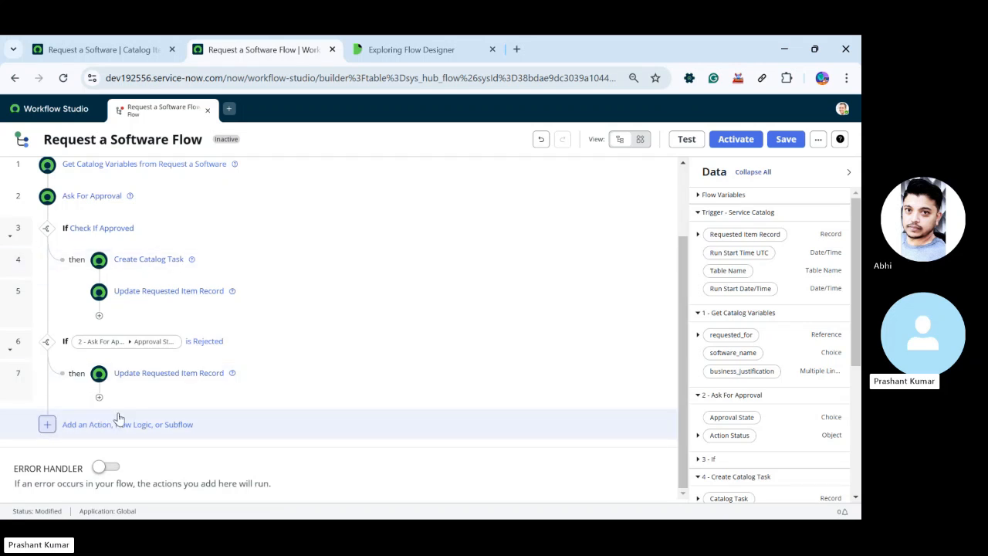
scroll(414, 304, up, 1)
scroll(413, 304, up, 1)
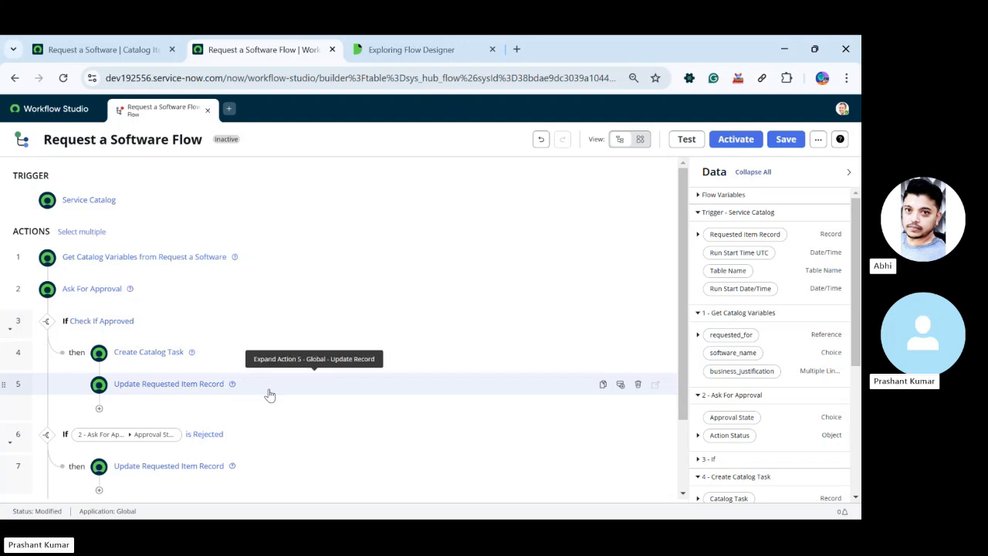
click(207, 358)
scroll(213, 372, down, 5)
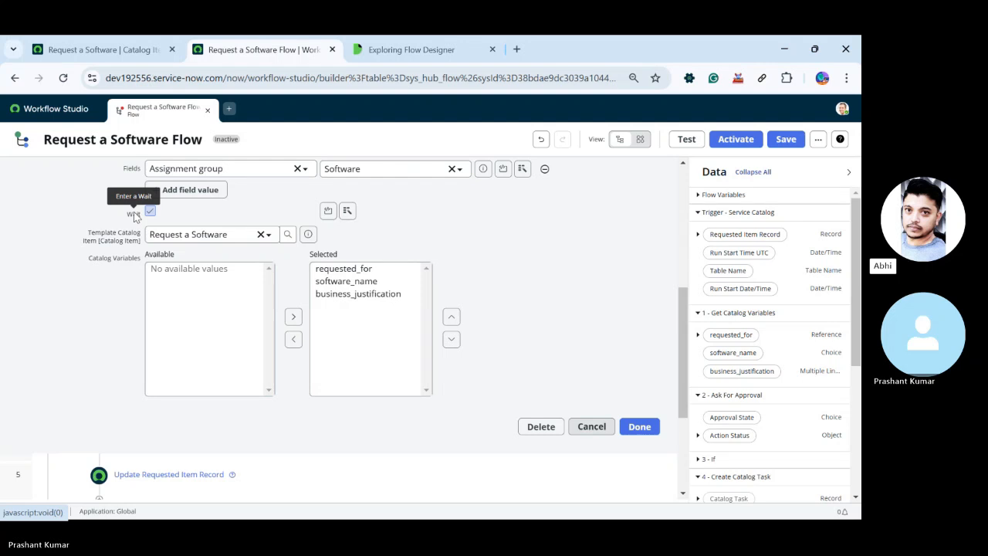
click(591, 428)
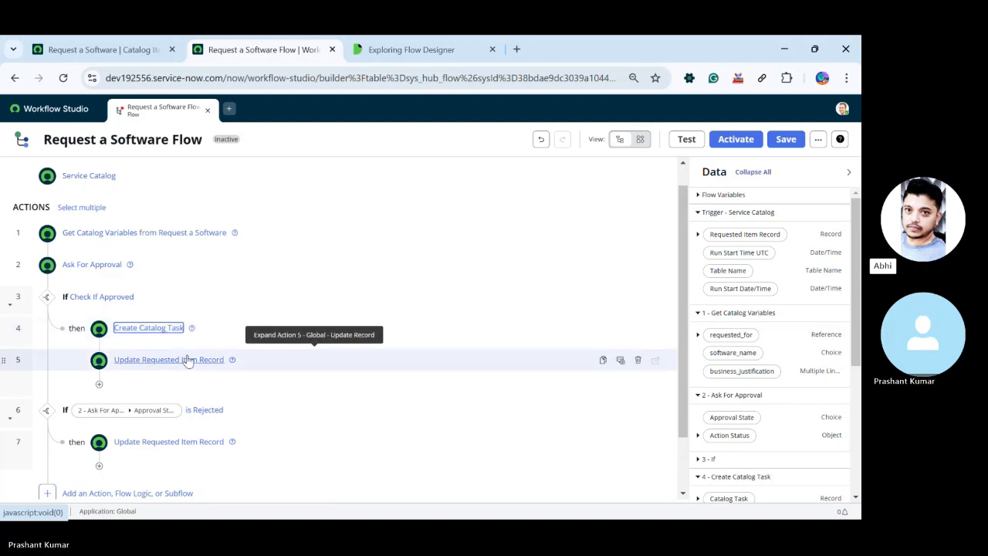
click(170, 328)
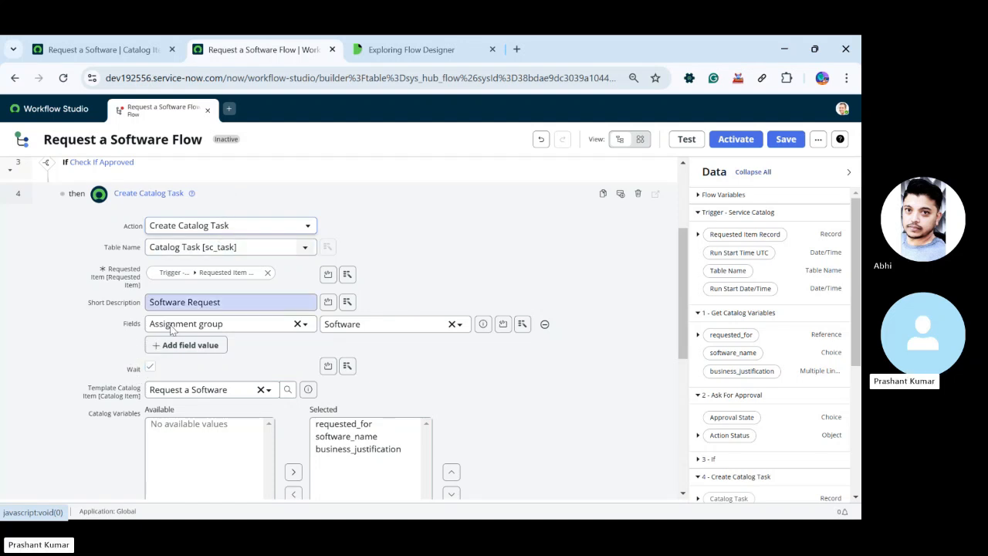
click(232, 198)
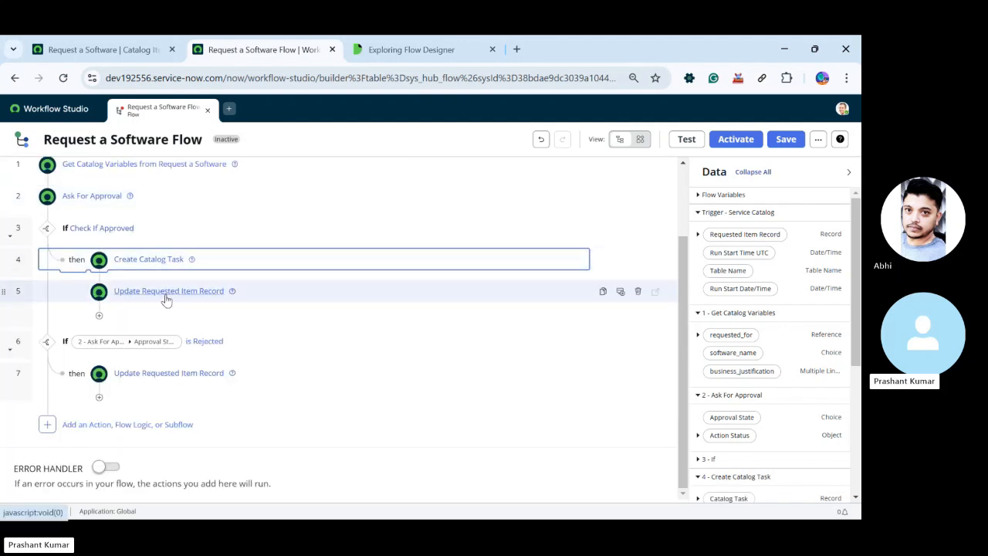
click(224, 270)
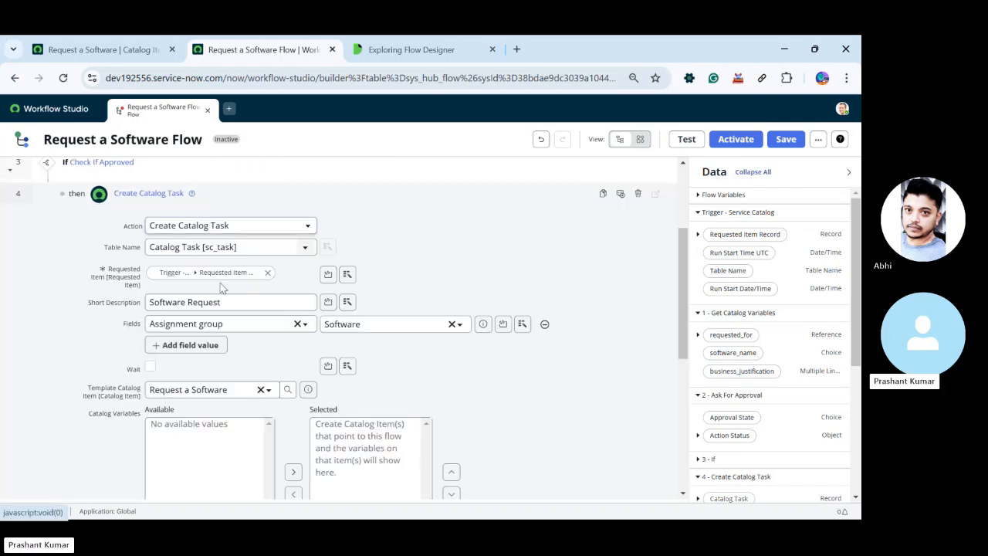
click(150, 368)
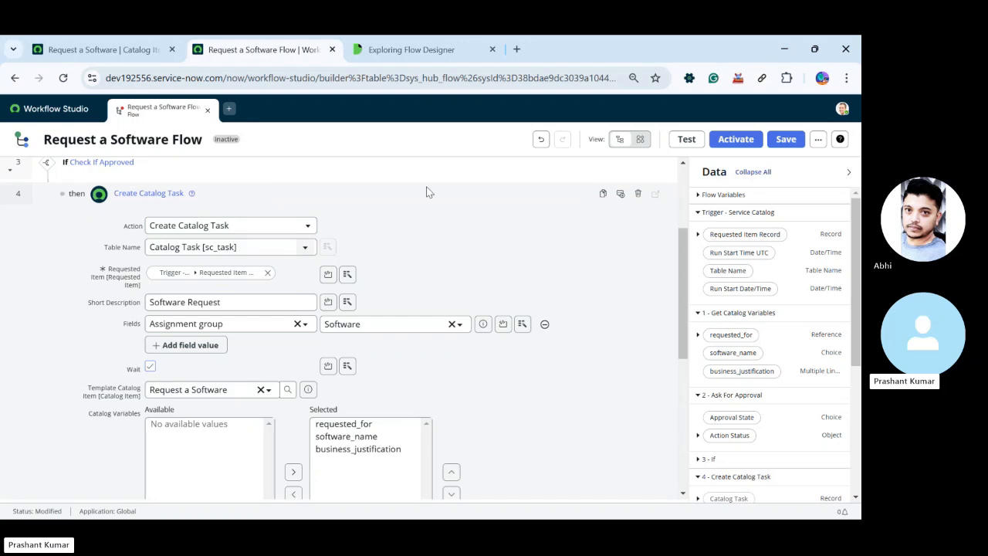
click(355, 196)
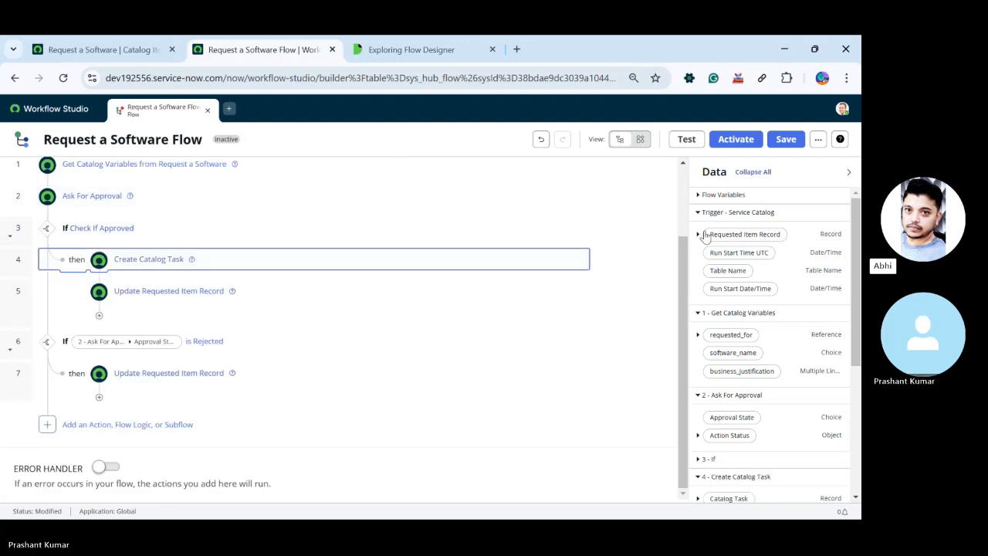
Save the Request a Software Flow and activate it
click(785, 140)
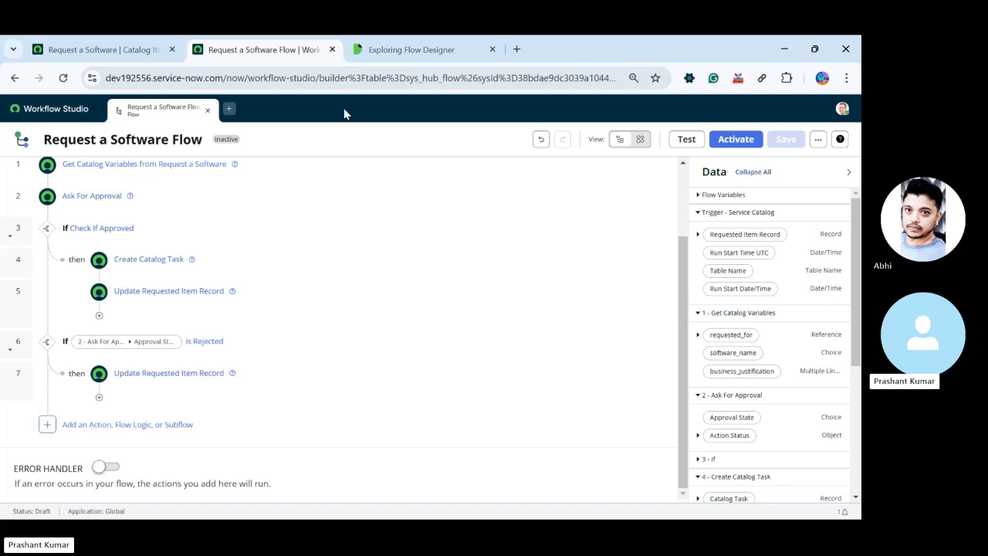
scroll(286, 378, up, 1)
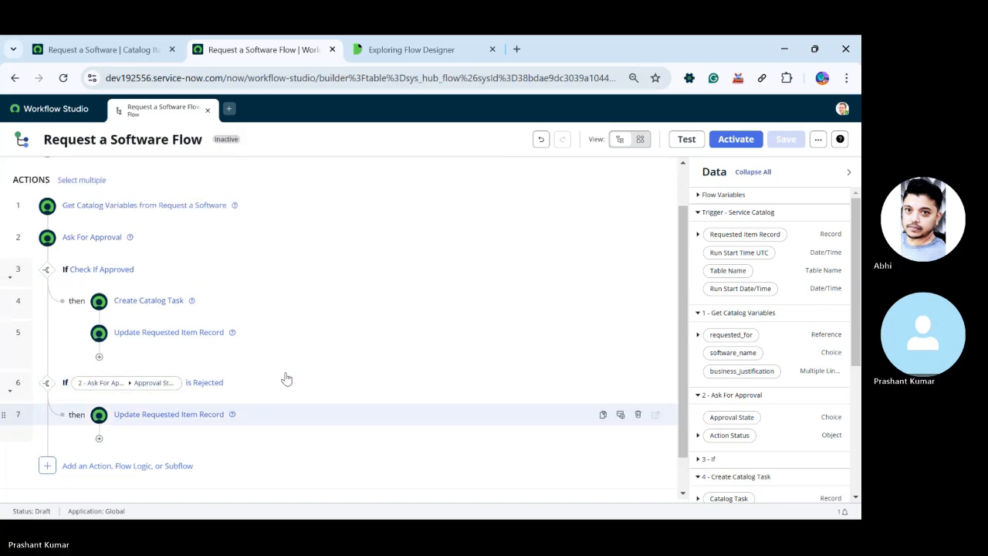
scroll(286, 378, up, 1)
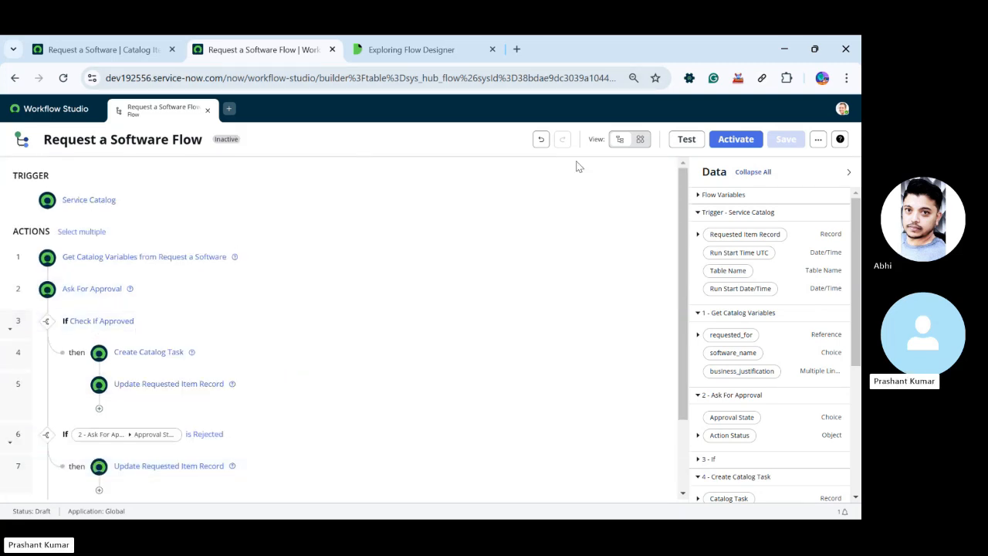
click(815, 141)
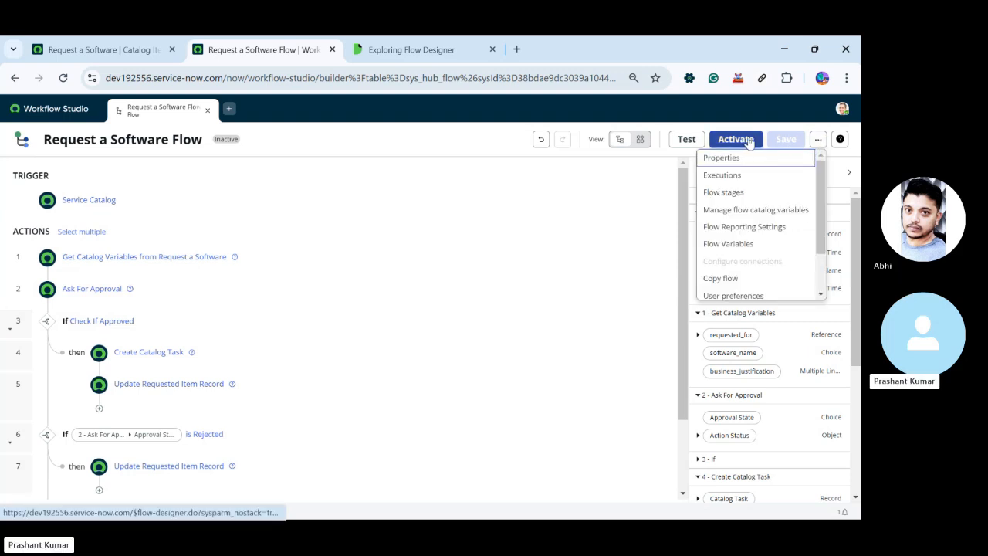
scroll(746, 284, down, 2)
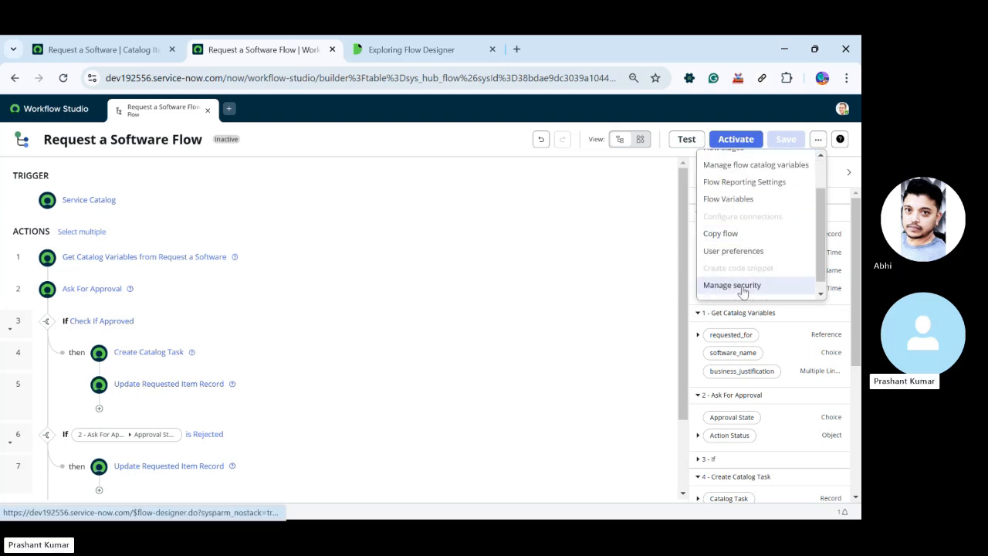
scroll(745, 284, up, 2)
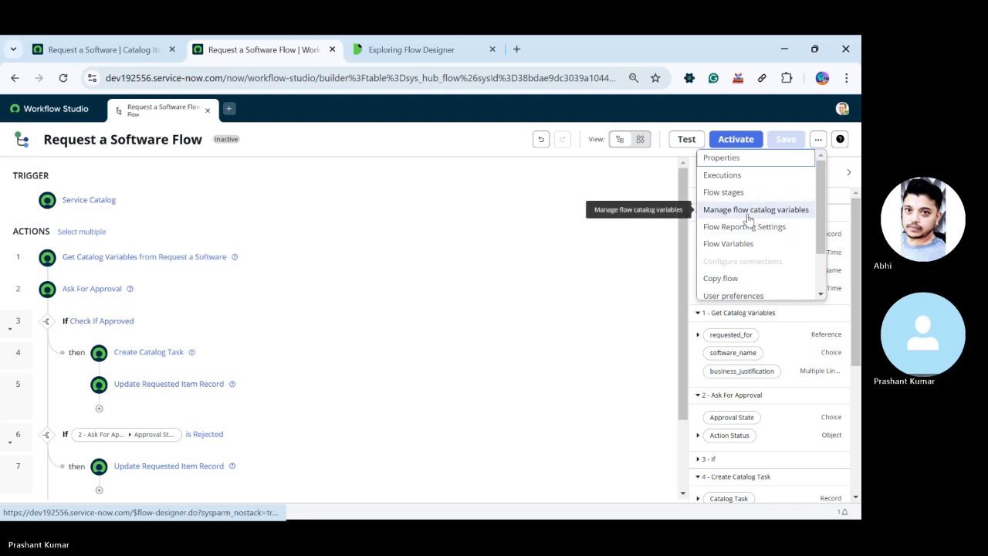
click(742, 143)
click(538, 253)
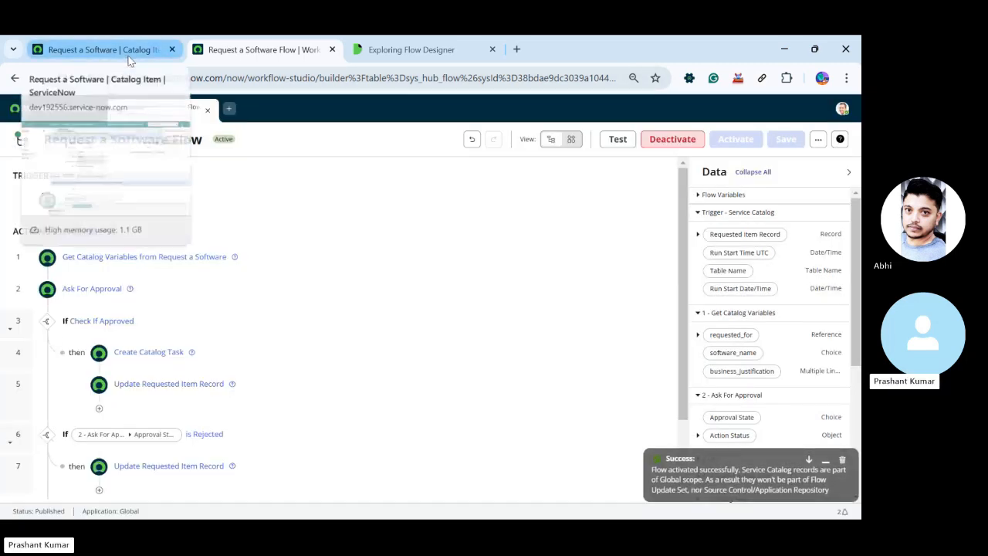
Set the Request a Software catalog item's process engine Flow to Request a Software Flow and save the record
click(128, 54)
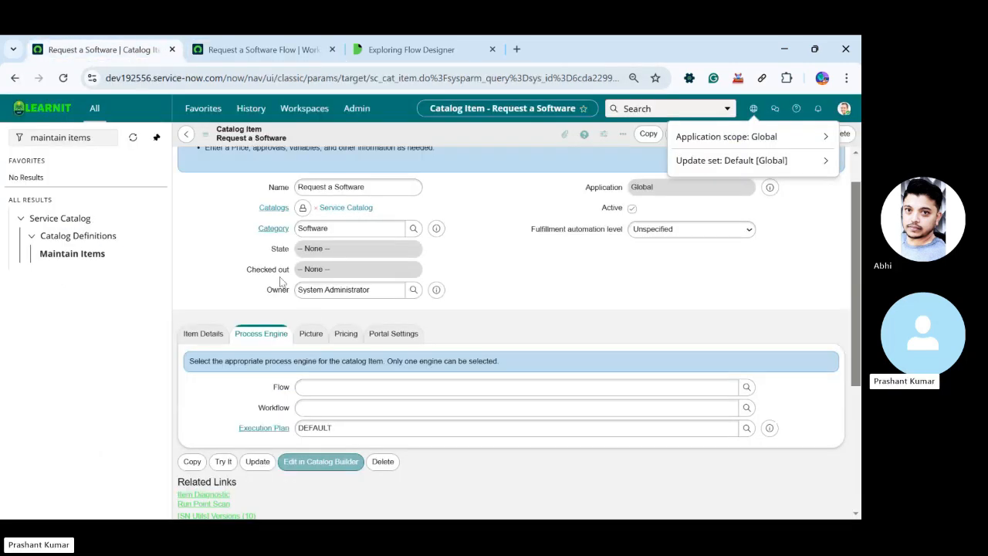
click(327, 388)
text(req)
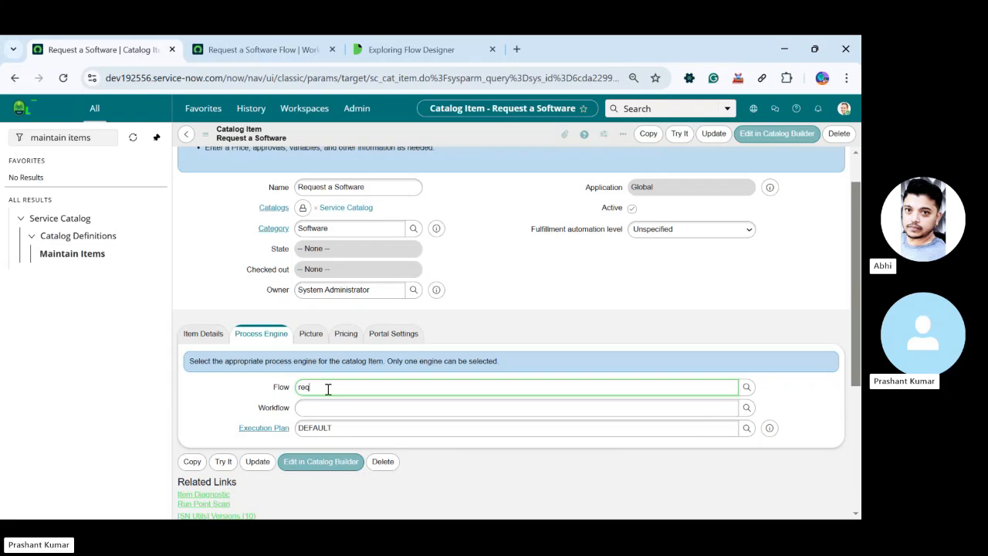
click(343, 406)
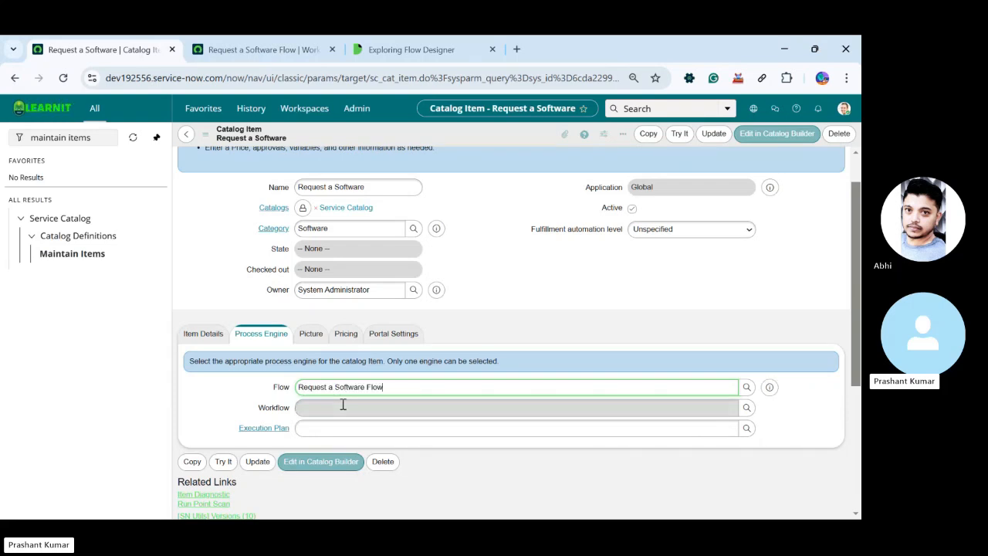
right_click(473, 126)
right_click(467, 136)
click(480, 136)
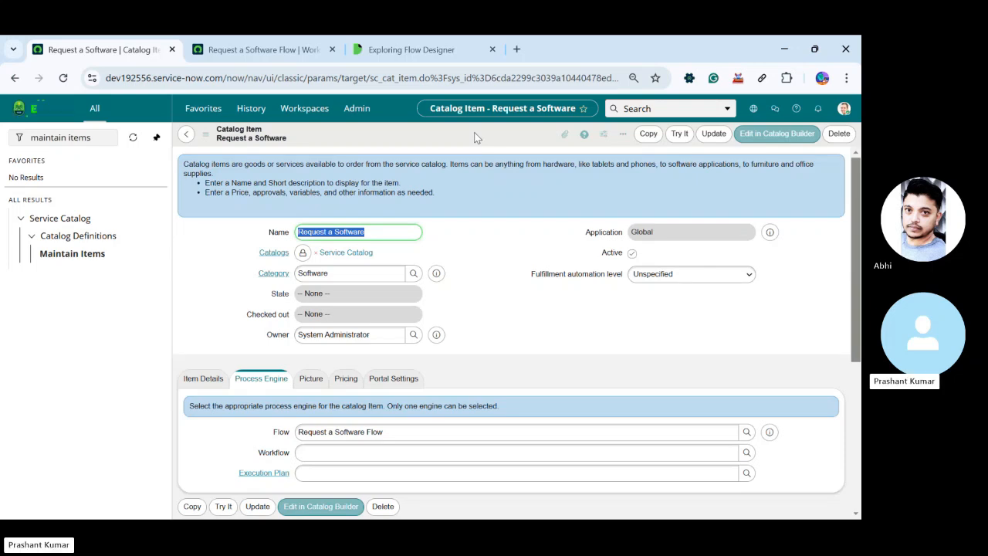
Try out the catalog item and look up System Administrator as the Requested For user in its order form
scroll(470, 260, down, 3)
scroll(469, 260, up, 3)
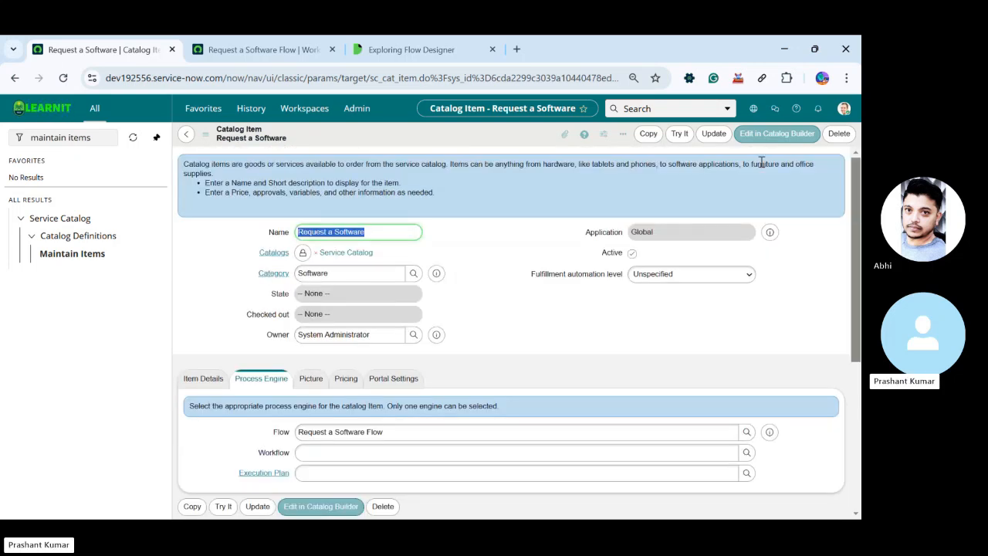
click(678, 134)
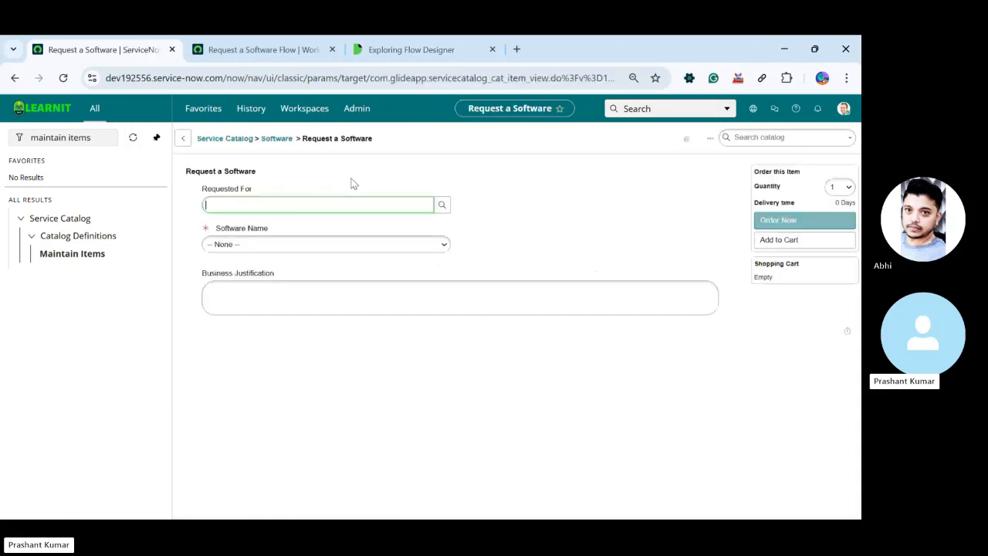
click(446, 205)
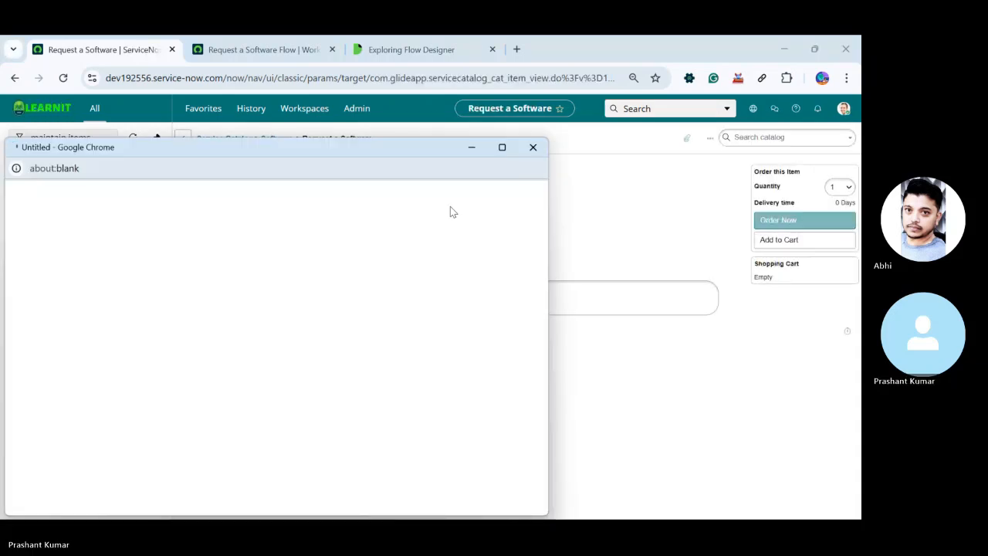
click(533, 147)
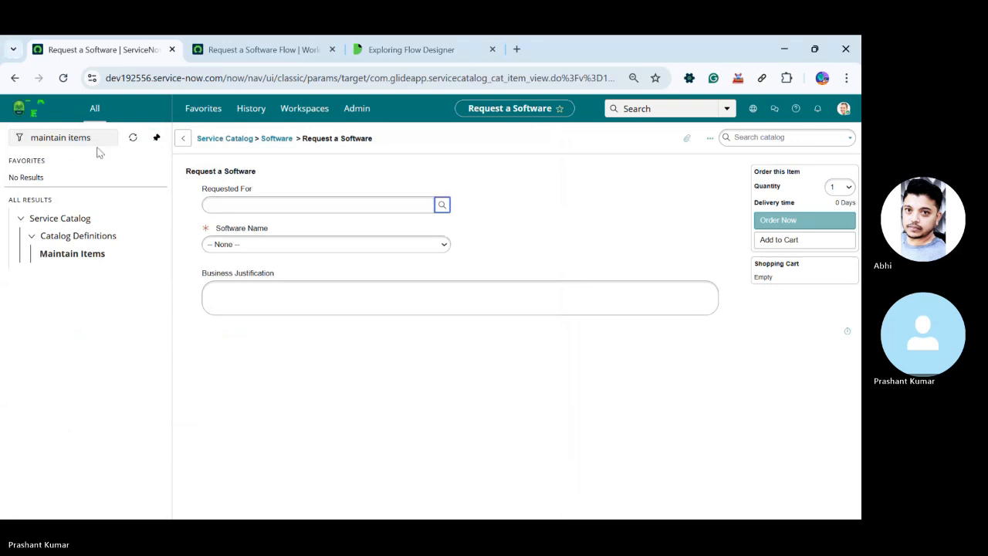
click(441, 205)
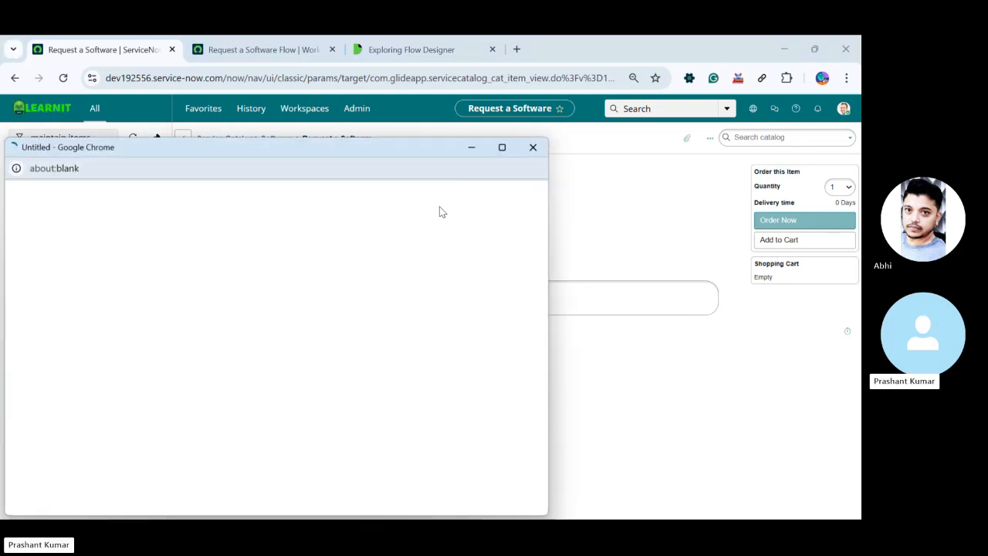
click(100, 247)
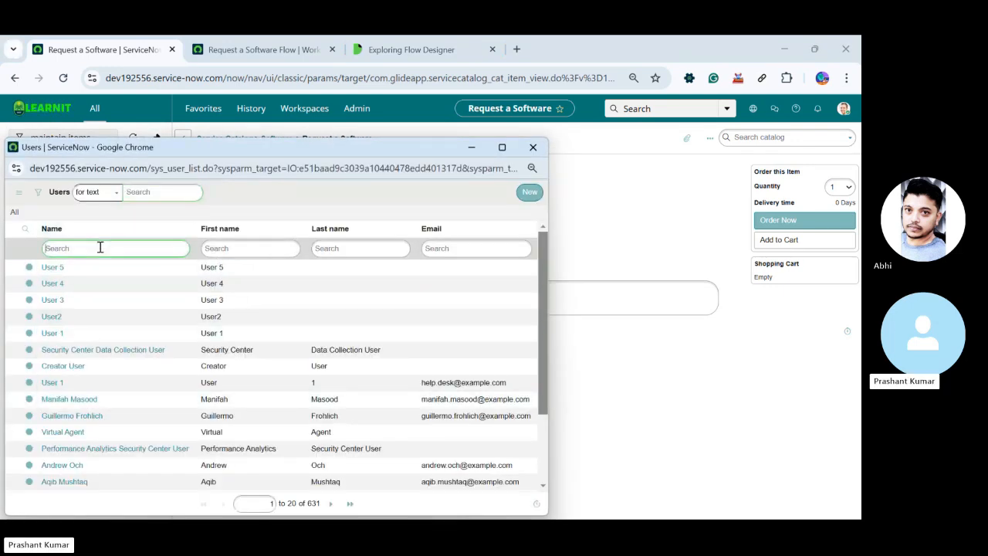
text(syst)
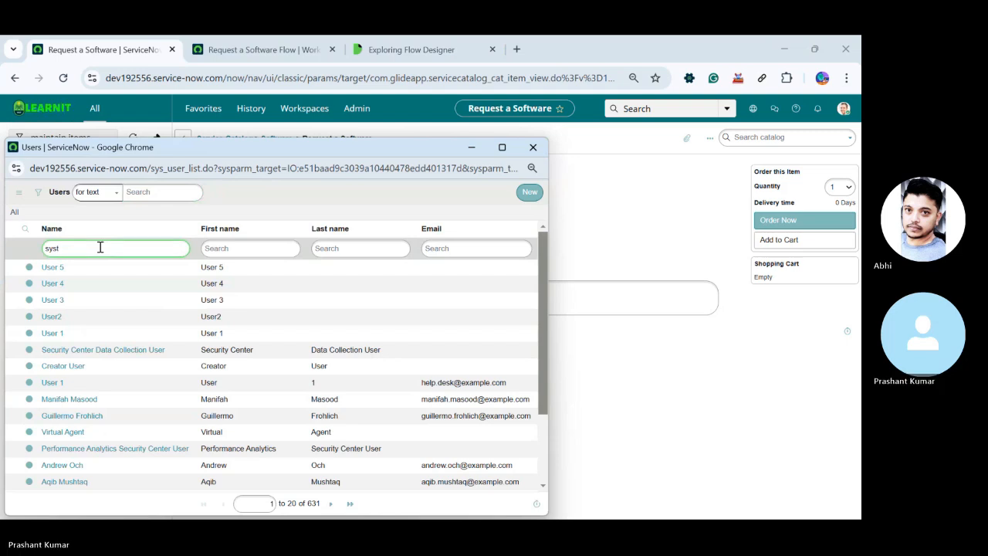
key(Return)
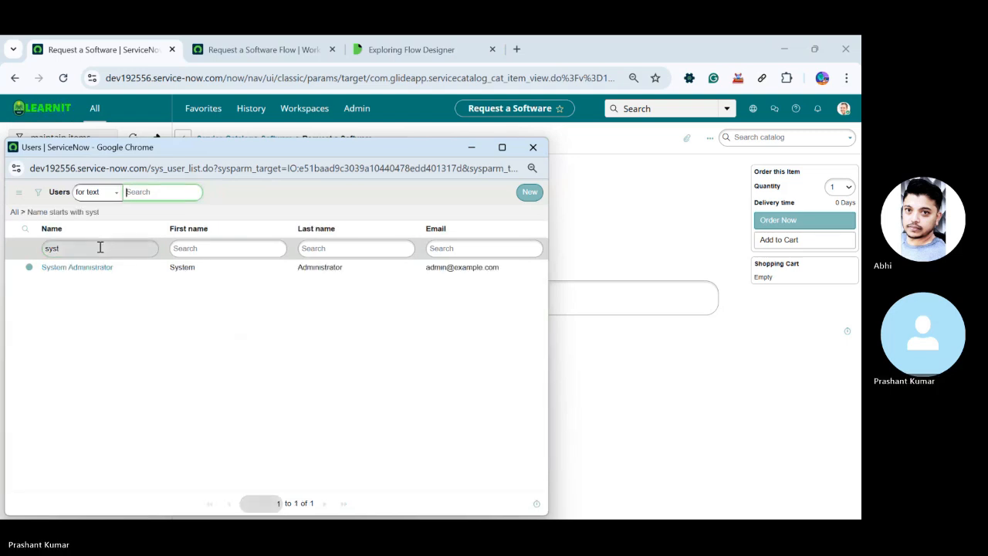
click(87, 268)
Choose Access as the Software Name, enter "rtfhd" as the Business Justification and order the item
click(314, 248)
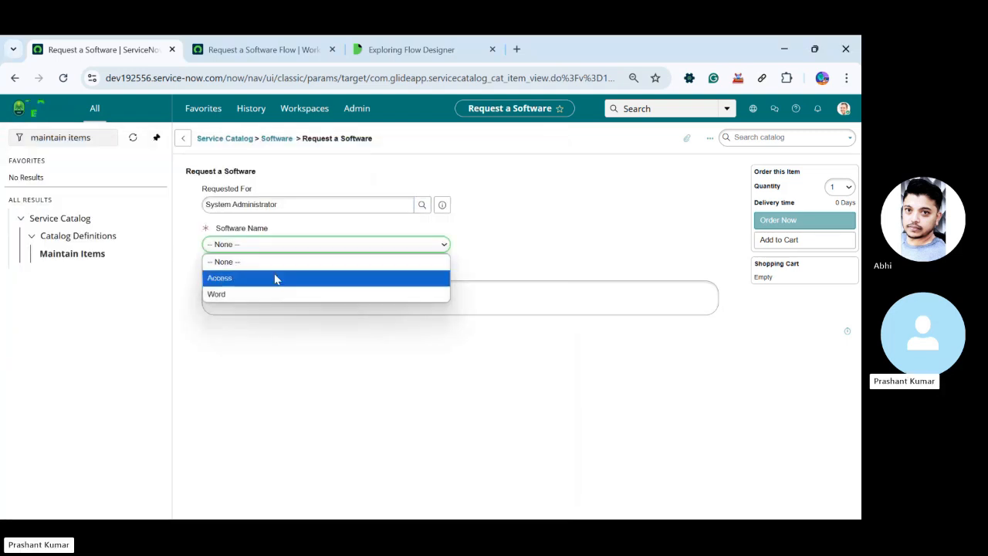
click(275, 278)
click(266, 299)
text(rthd)
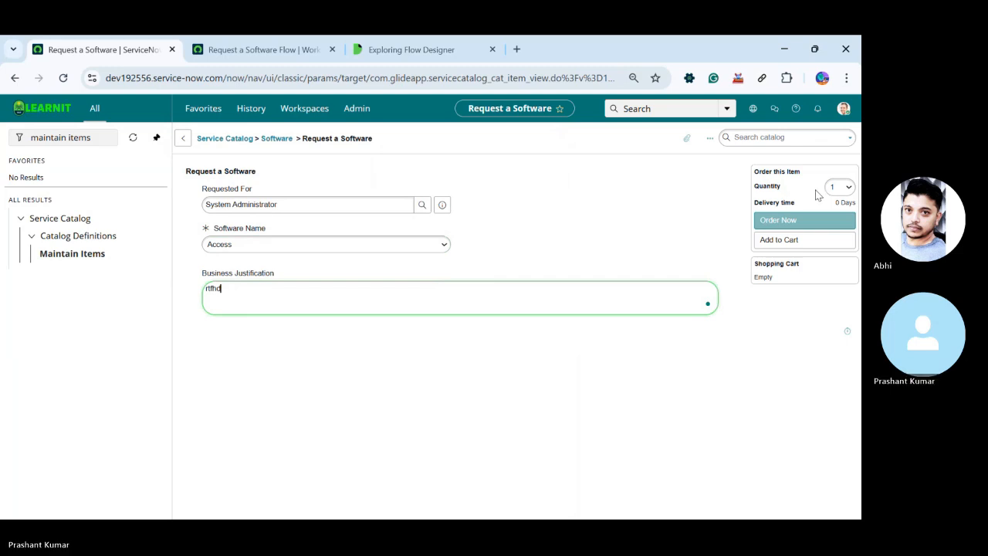
click(807, 221)
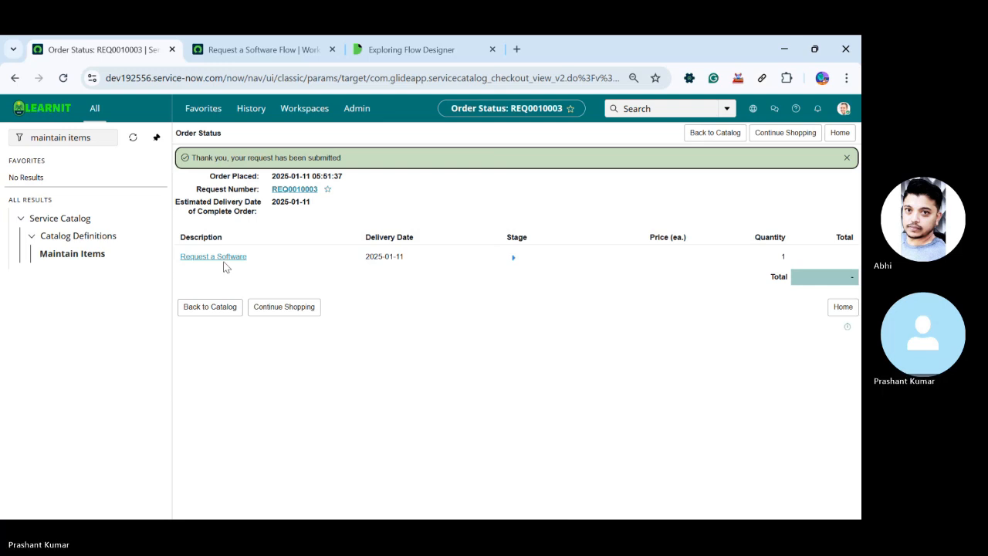
Open the ordered Request a Software item's record and check its related Catalog Tasks and Approvers lists
click(224, 257)
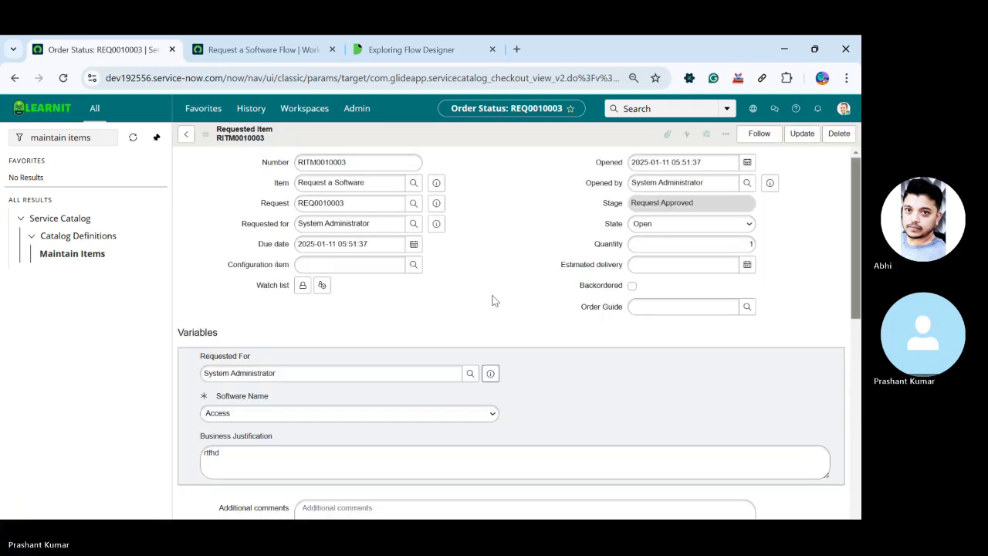
scroll(491, 301, down, 3)
scroll(487, 309, down, 10)
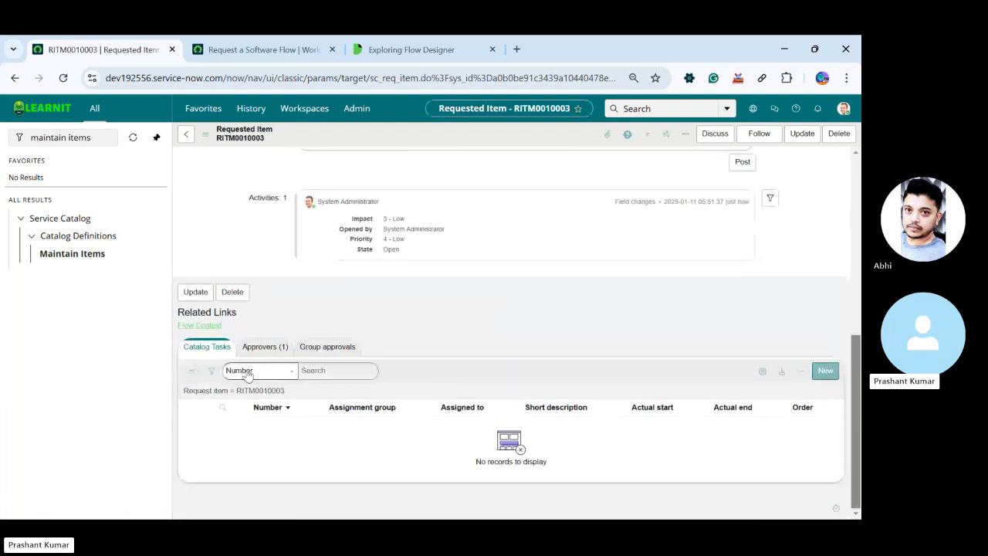
click(265, 346)
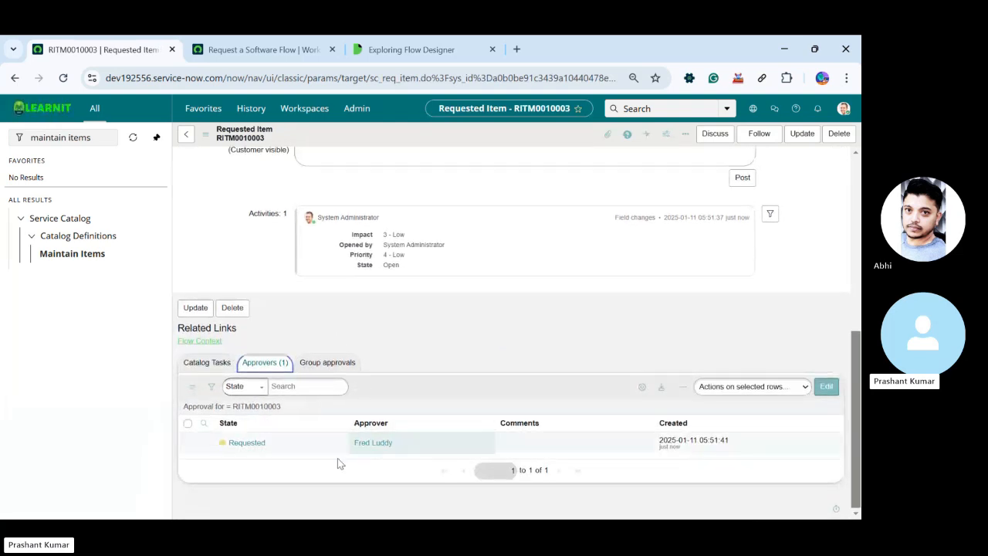
click(215, 368)
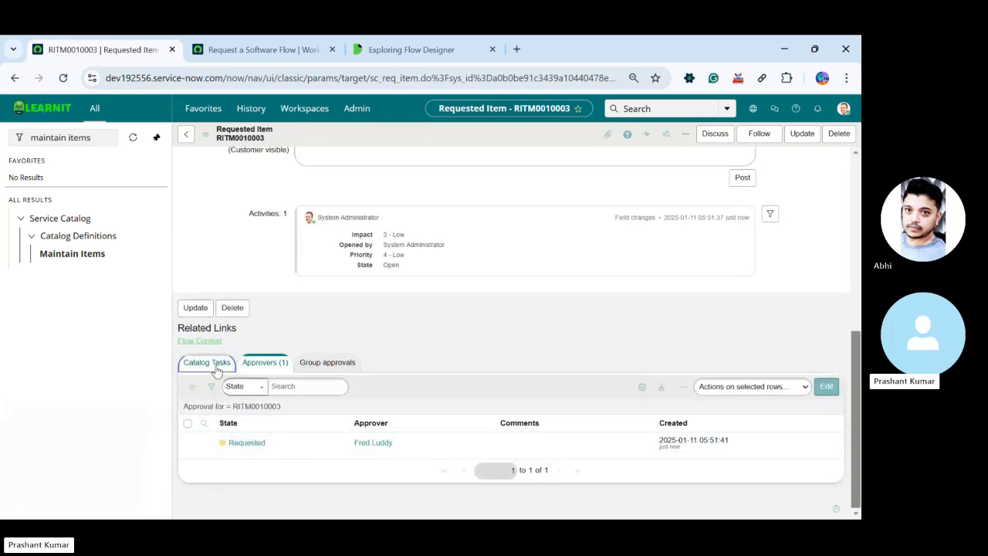
click(262, 367)
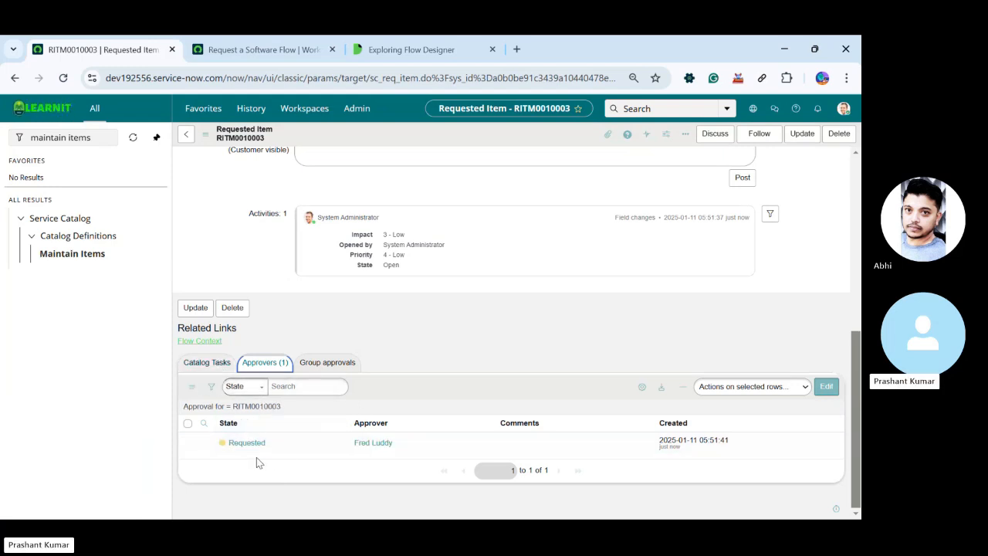
Approve the pending approval request in the requested item's Approvers list
click(233, 448)
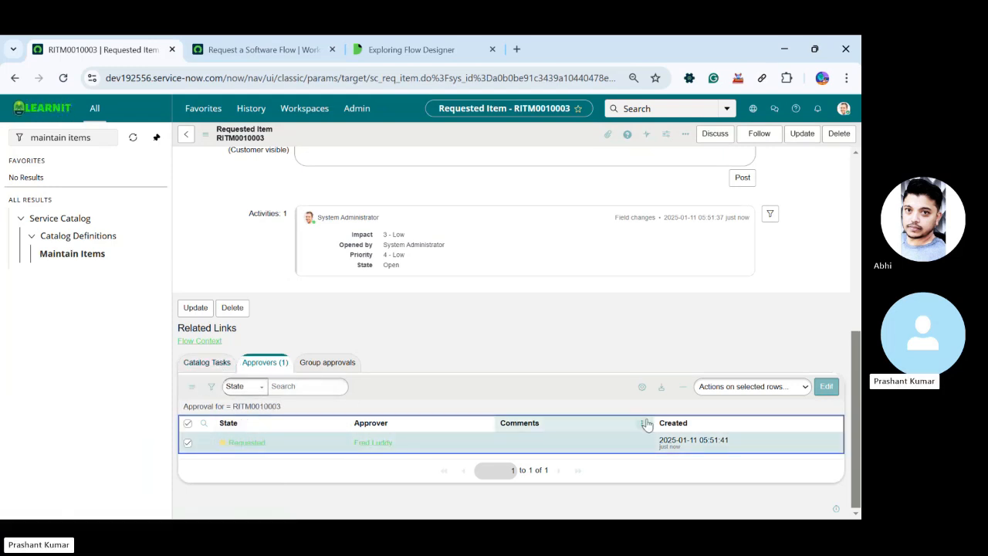
click(733, 389)
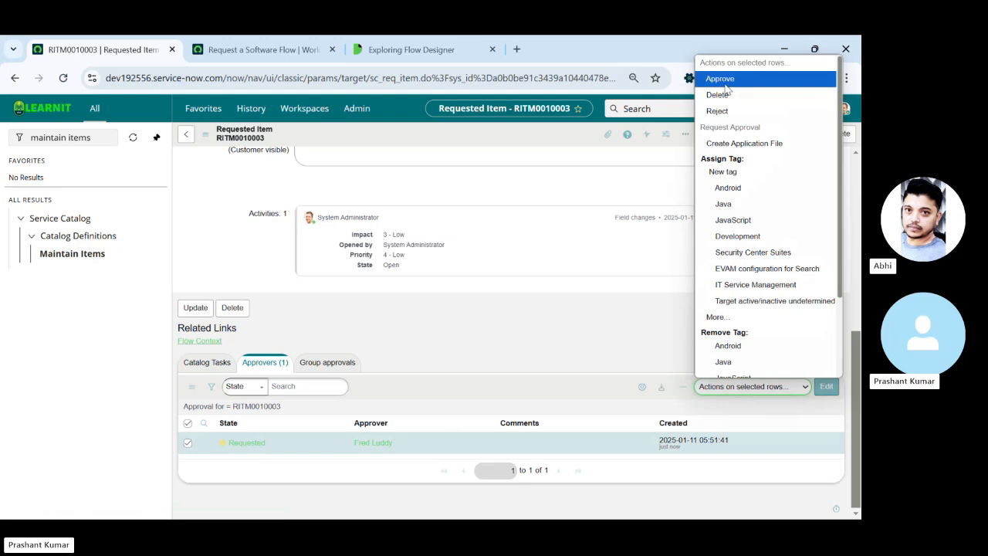
click(402, 379)
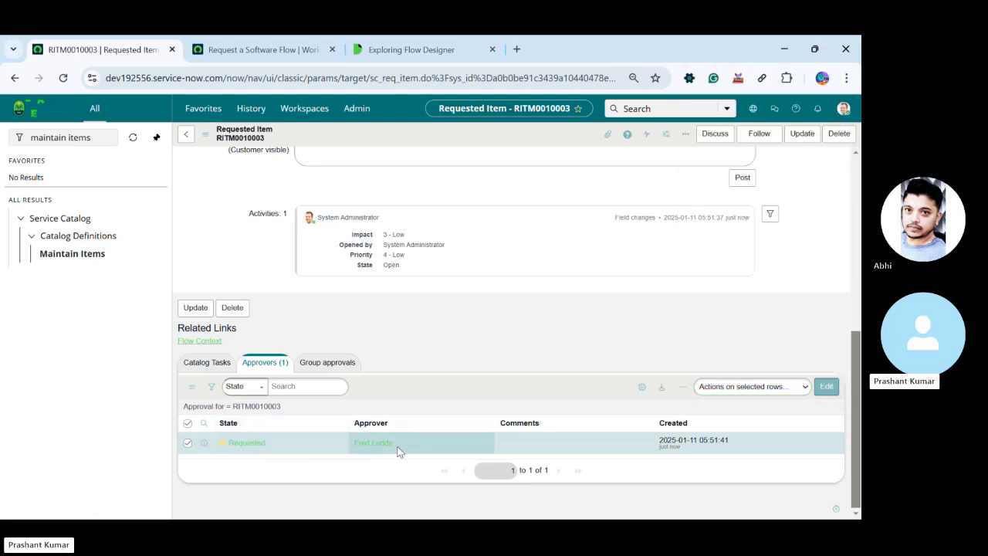
click(720, 388)
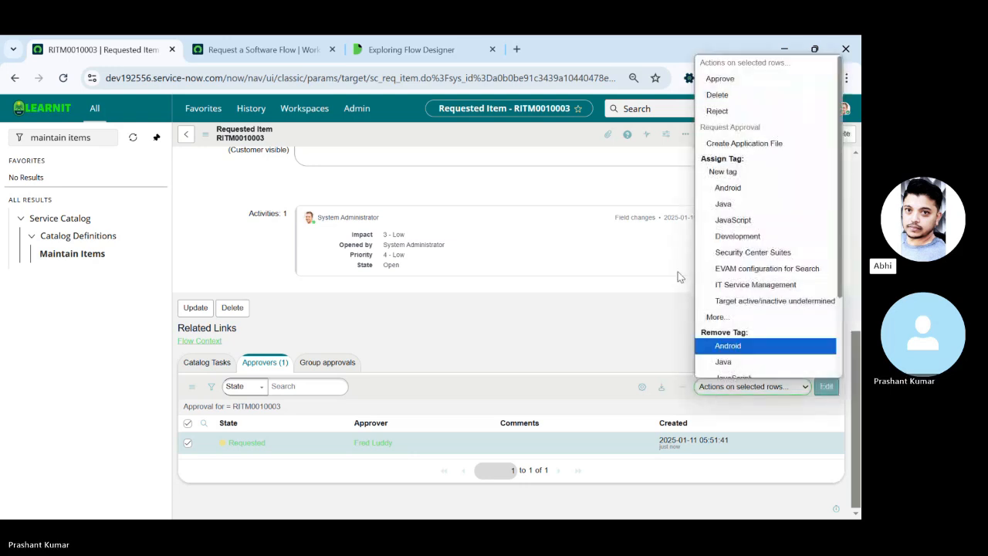
click(734, 83)
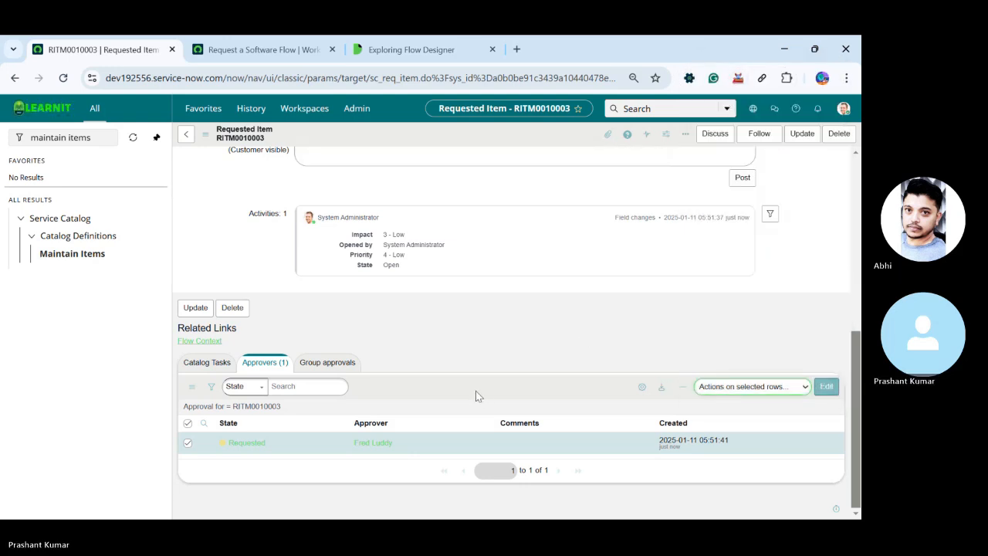
Reload the requested item's record and check its related Catalog Tasks list for the task generated by the flow
scroll(437, 317, down, 4)
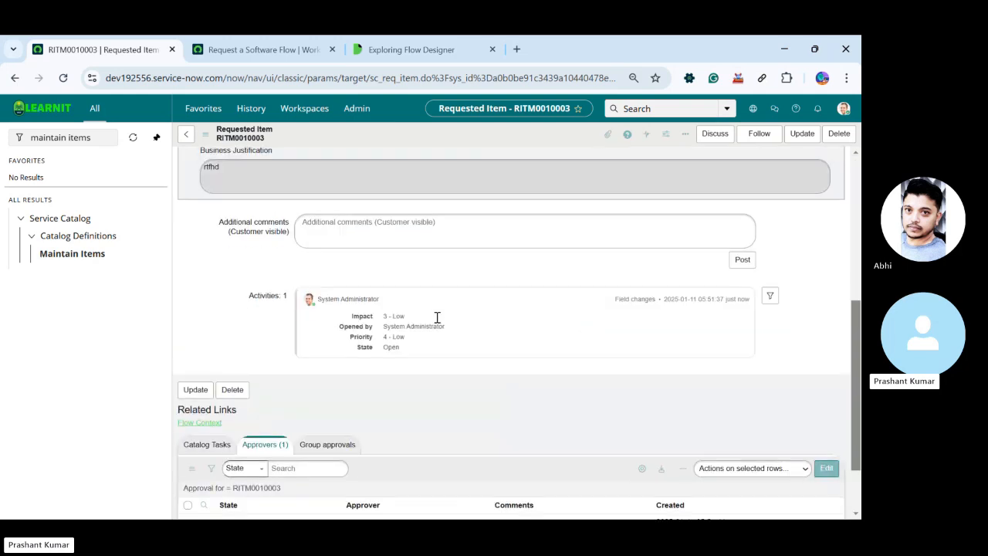
scroll(437, 317, down, 1)
click(207, 362)
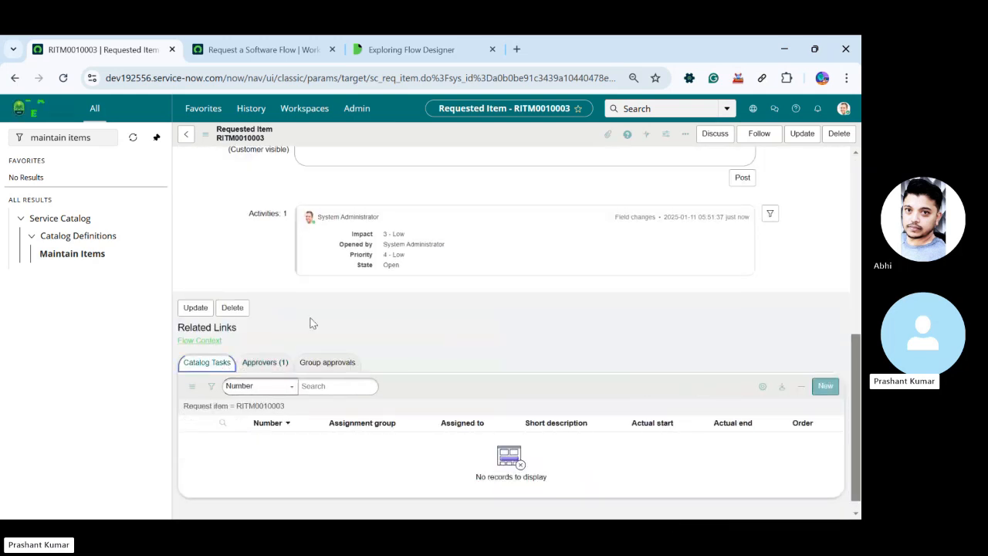
click(63, 78)
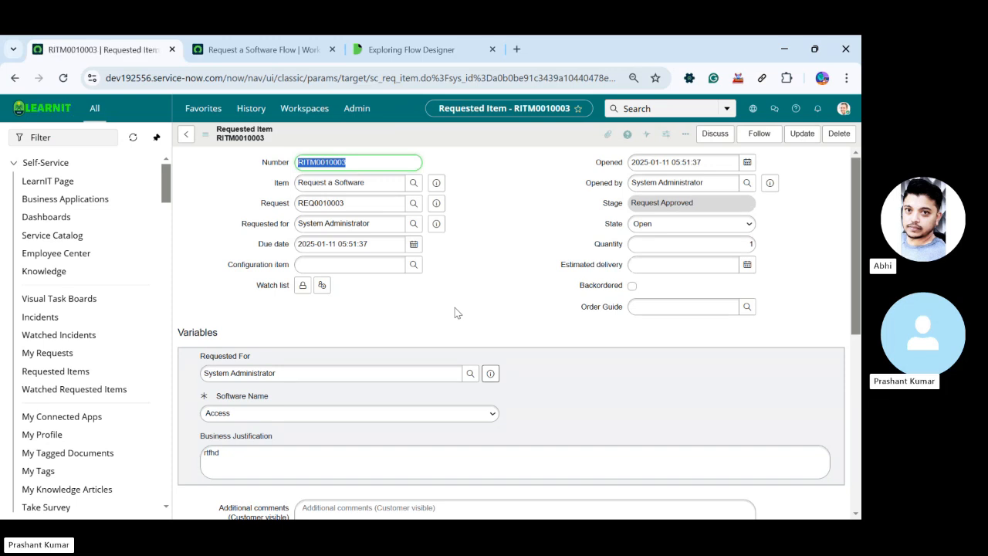
scroll(455, 312, down, 5)
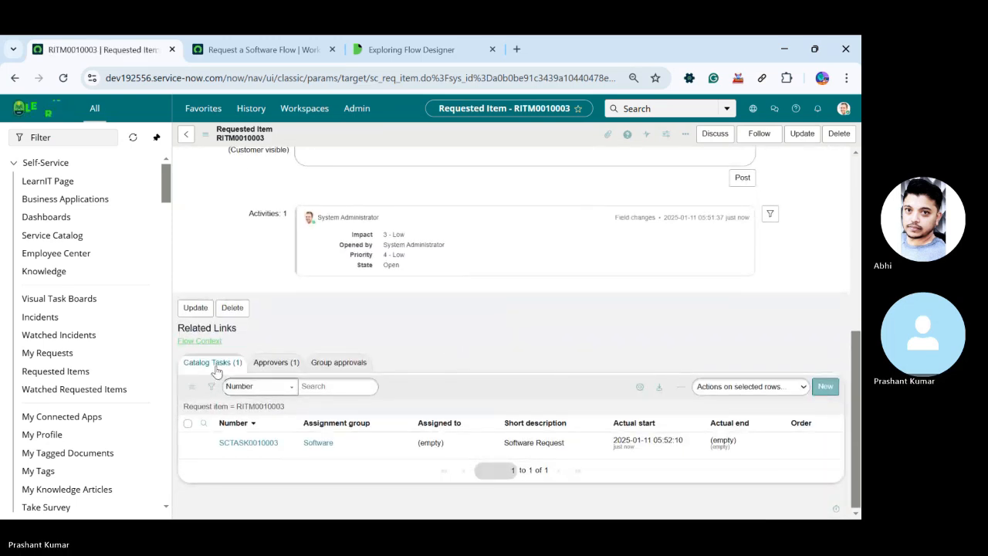
scroll(216, 370, up, 5)
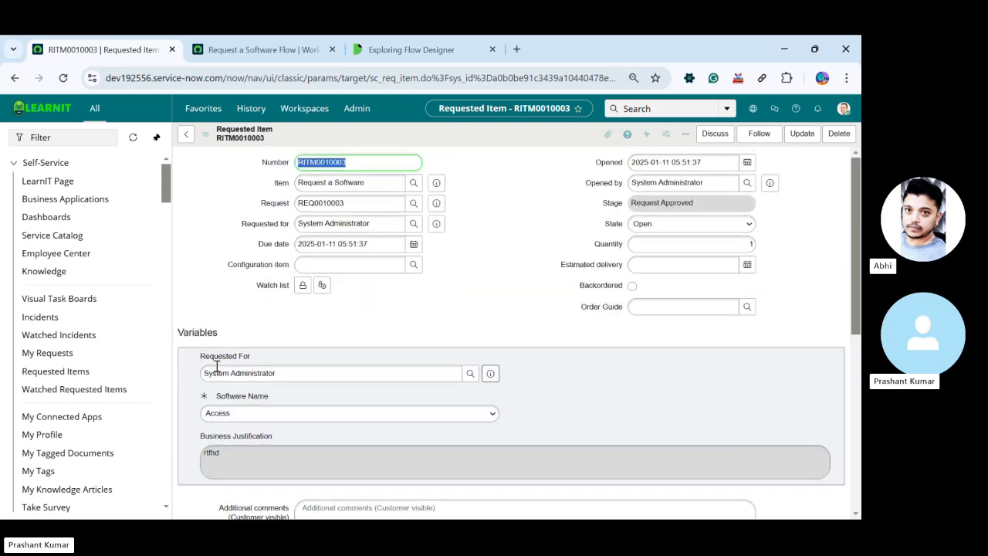
scroll(511, 260, down, 5)
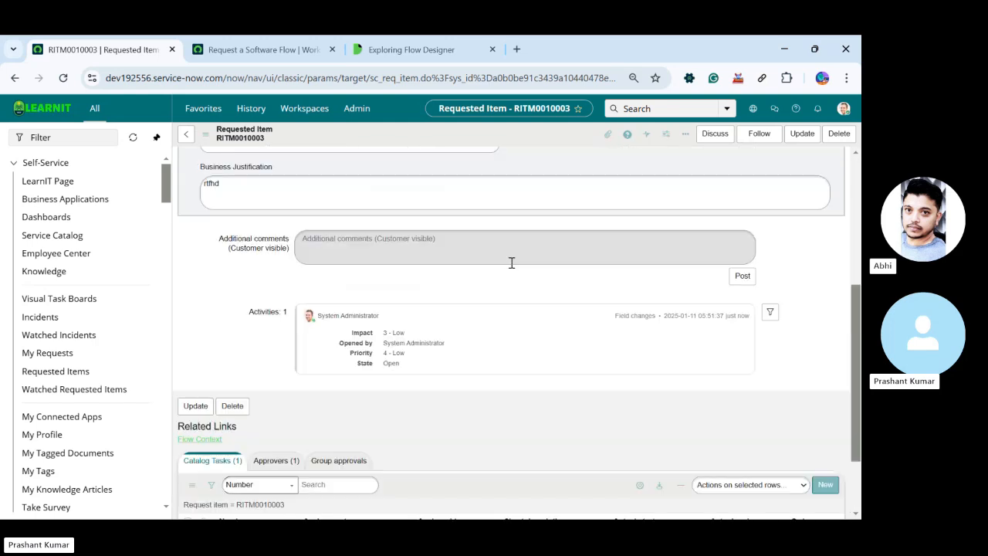
Open the generated catalog task in a separate browser tab and review its variables, short description and activities
ctrl+click(245, 443)
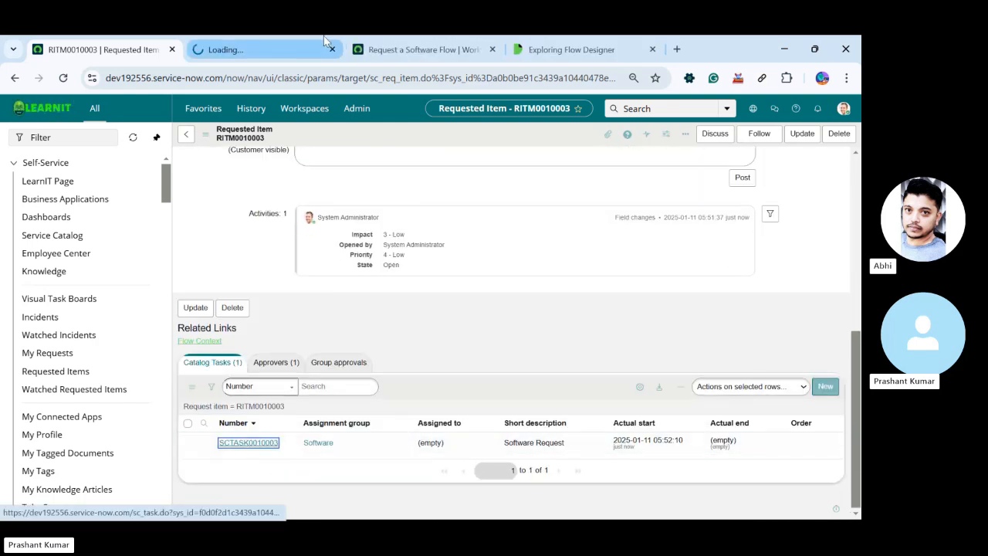
click(270, 50)
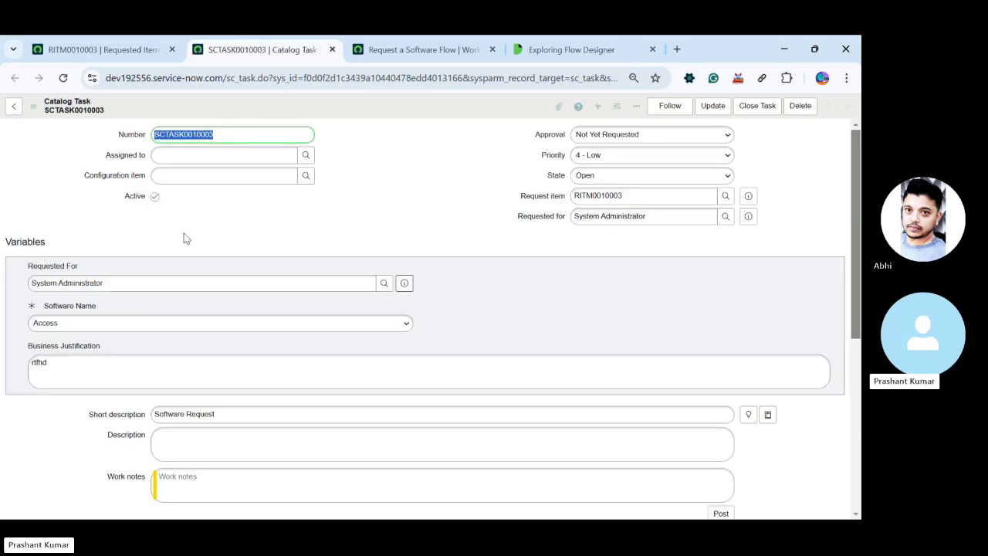
scroll(185, 238, down, 2)
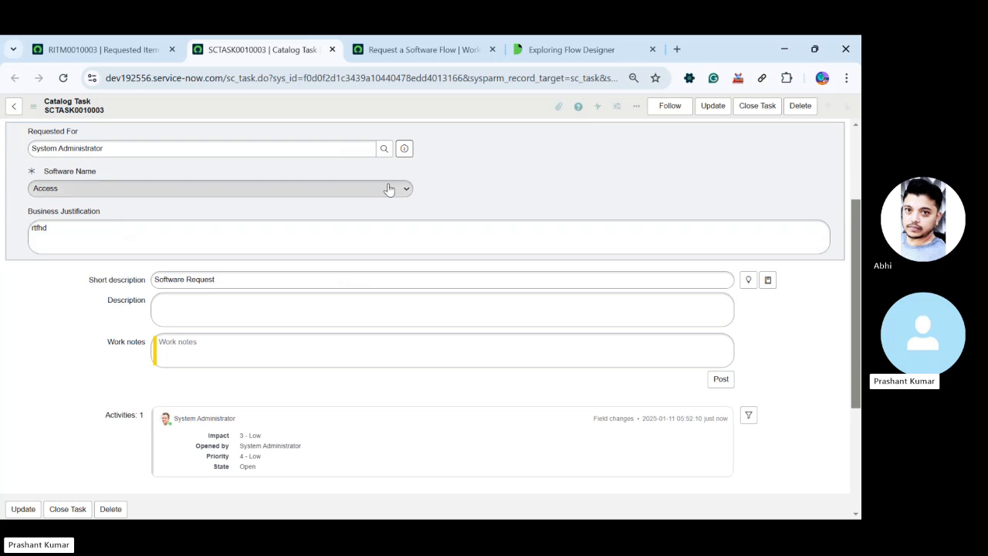
scroll(392, 192, down, 1)
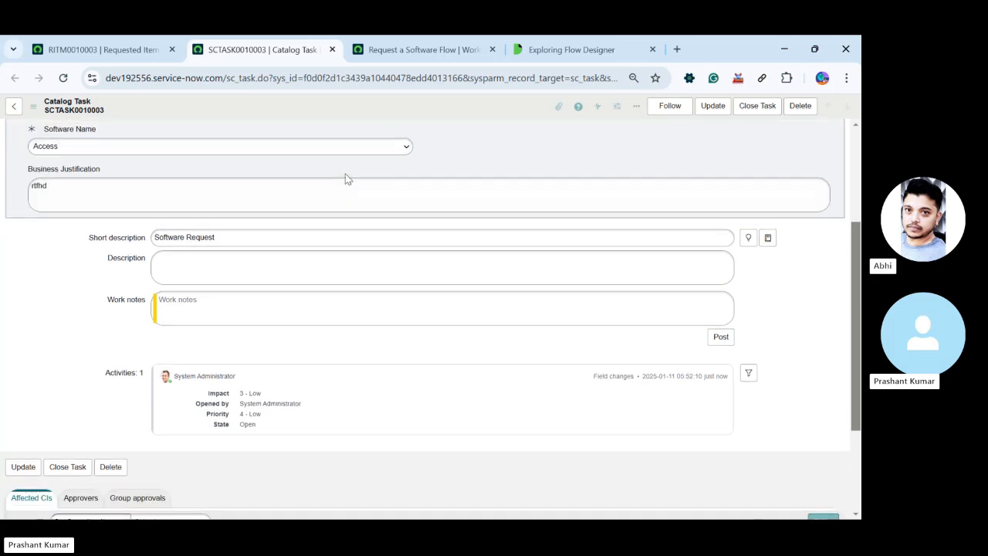
scroll(345, 177, up, 2)
drag(234, 322, 76, 344)
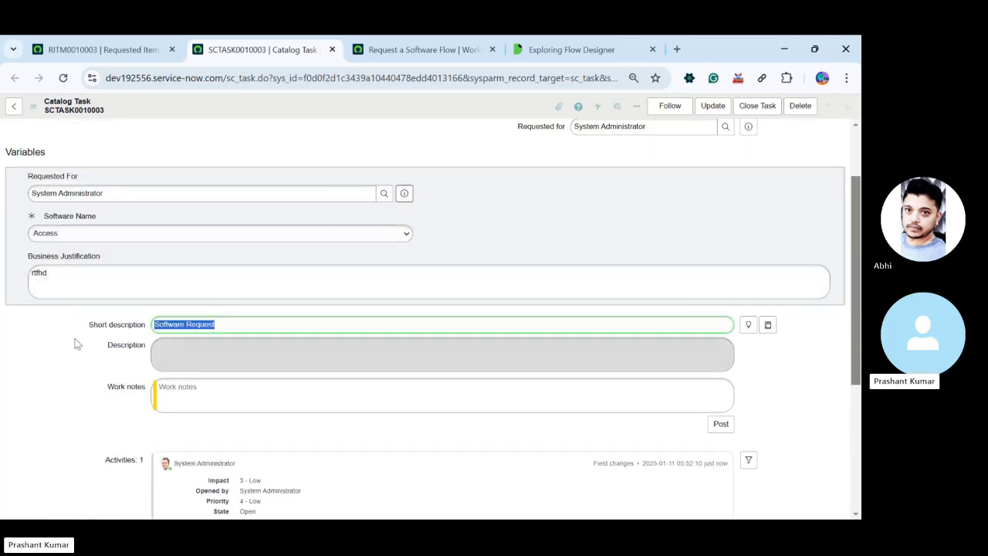
scroll(80, 336, up, 2)
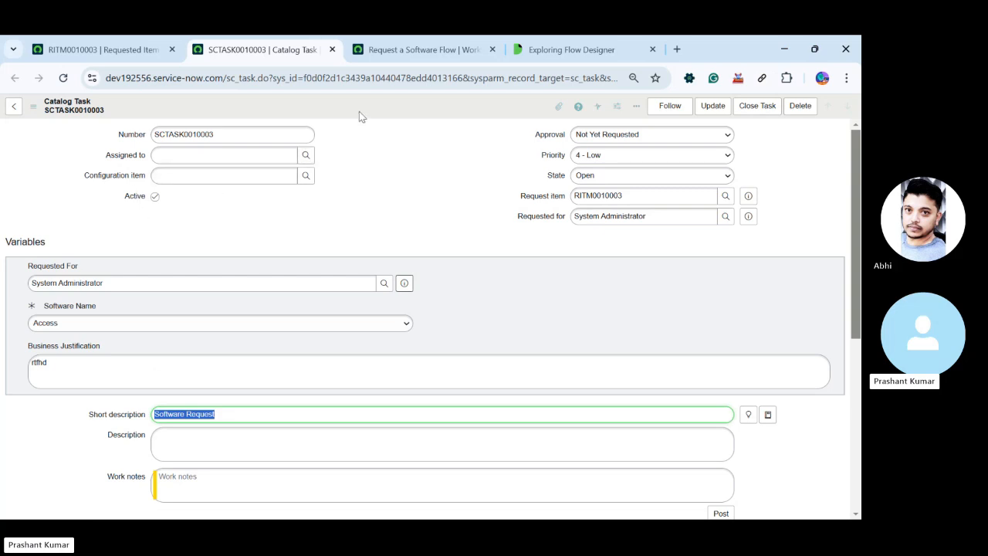
Close the catalog task and reload the requested item's form to refresh its state
click(758, 107)
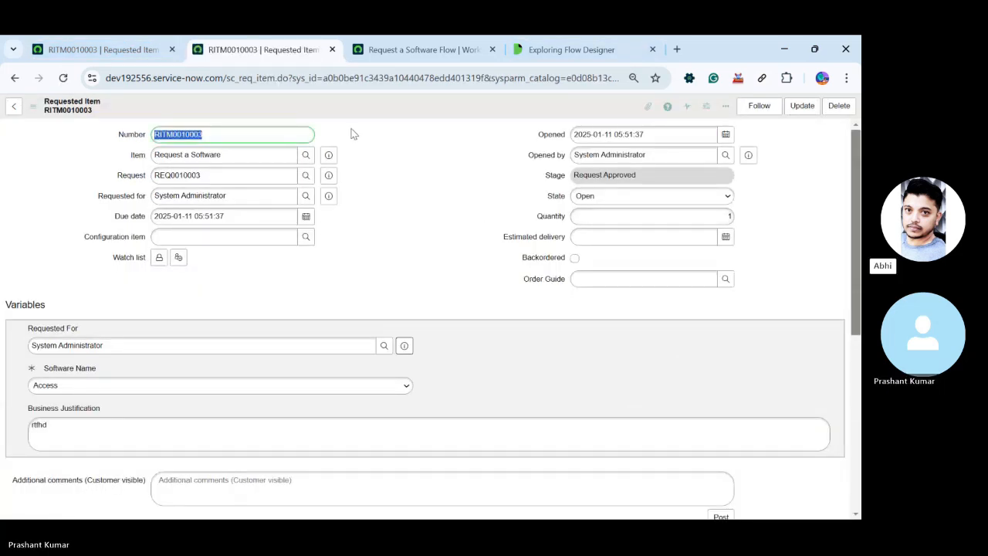
right_click(353, 135)
click(369, 278)
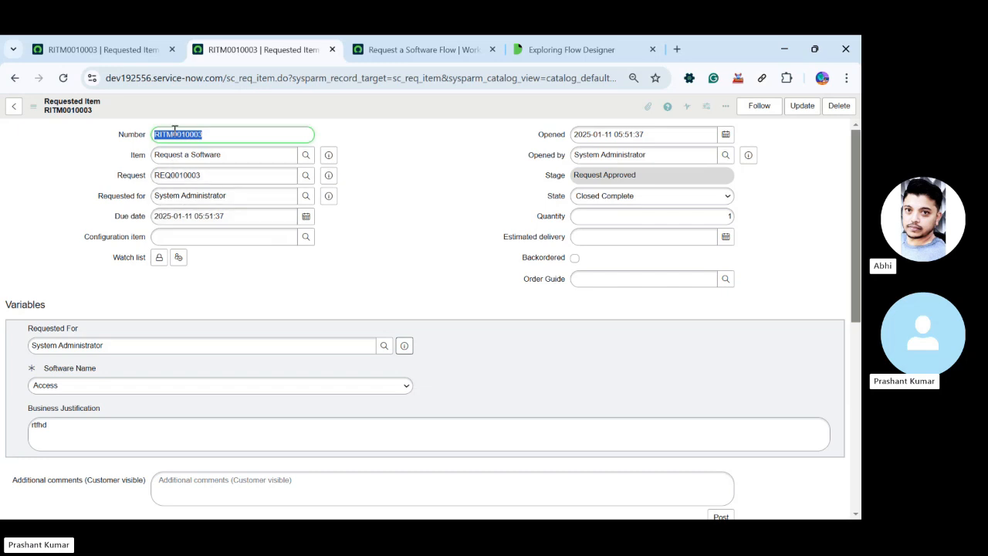
Open the parent request from the requested item, review its approval and request state, and close the extra record tabs
click(329, 176)
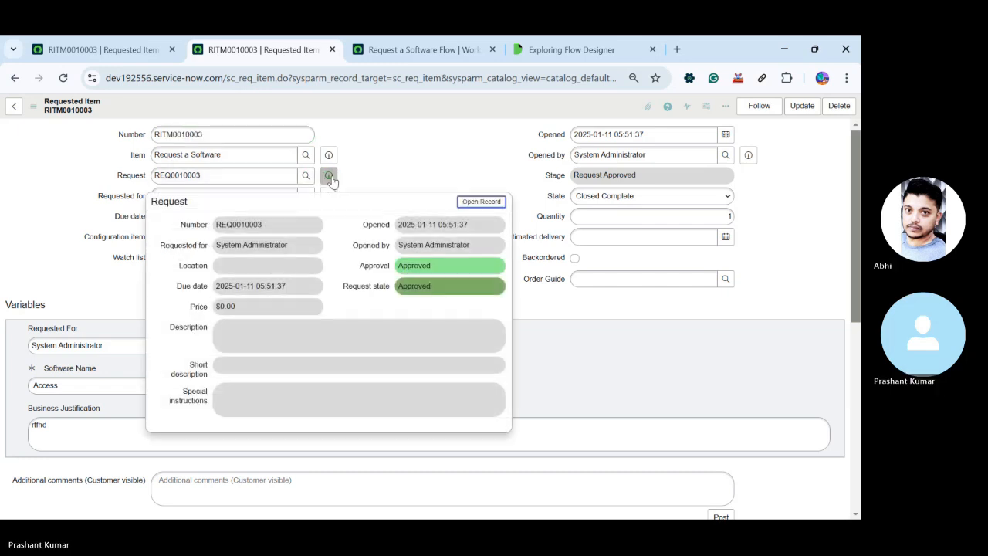
ctrl+click(481, 202)
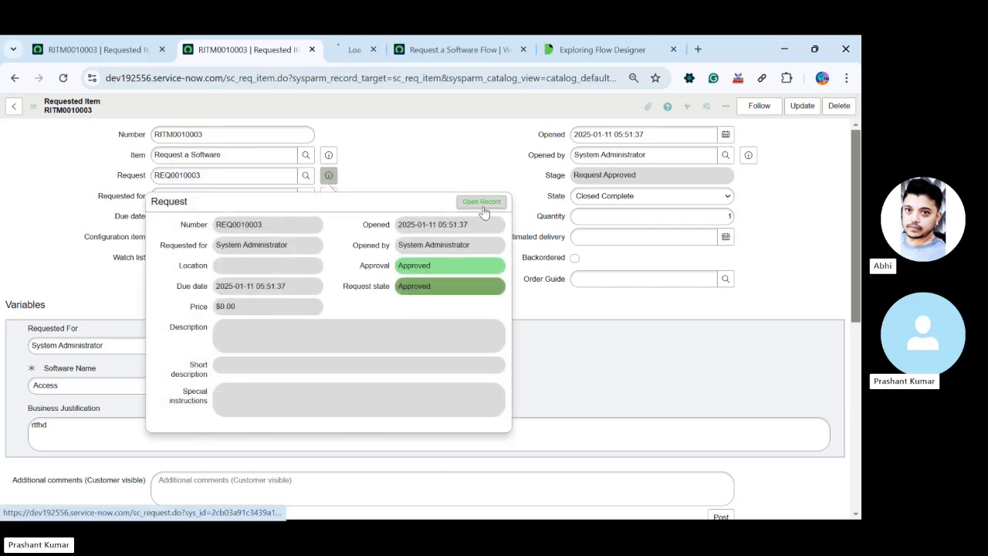
click(326, 51)
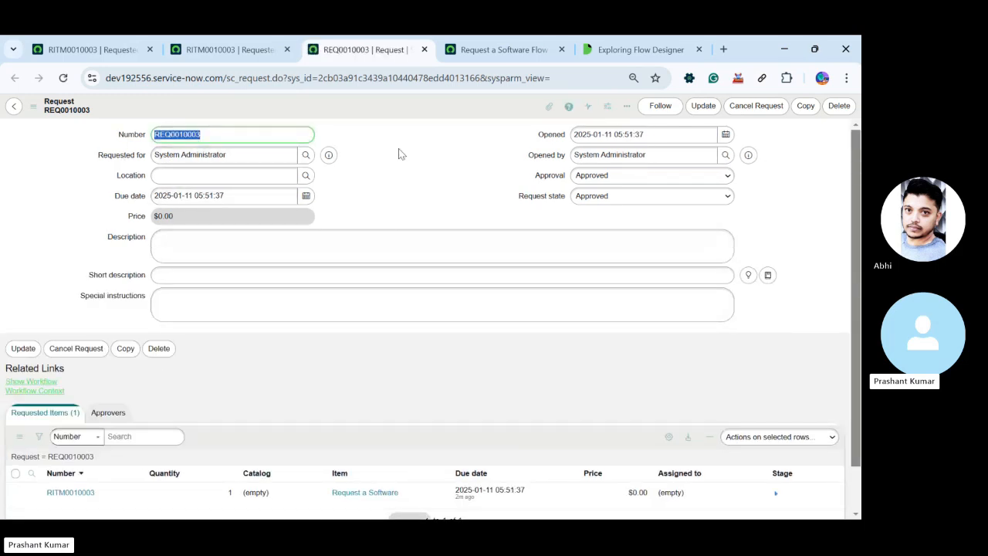
middle_click(384, 53)
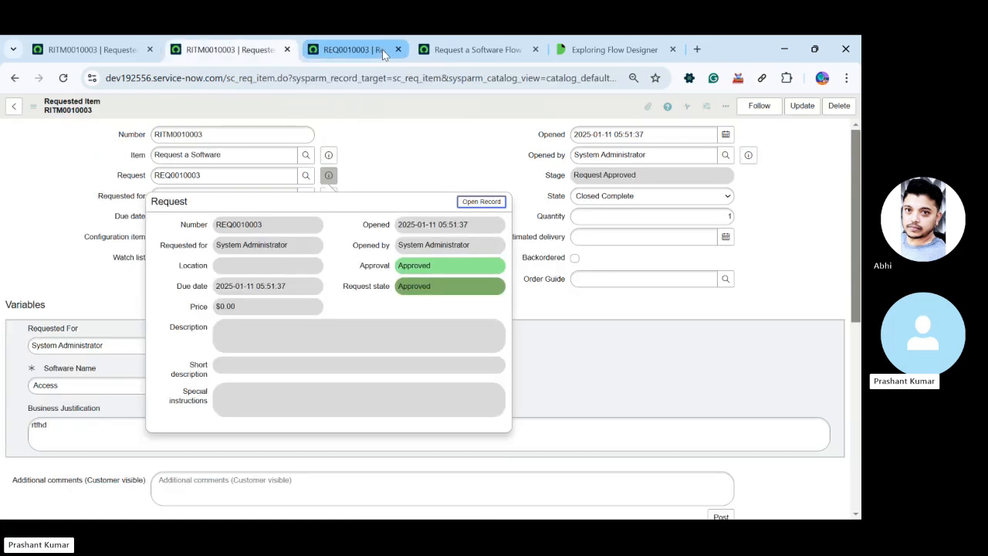
click(447, 132)
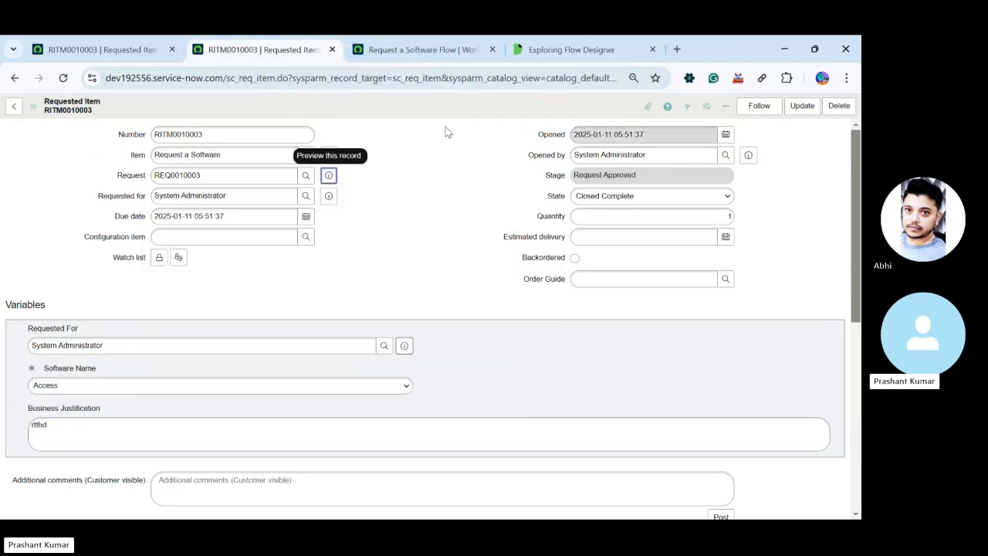
middle_click(255, 49)
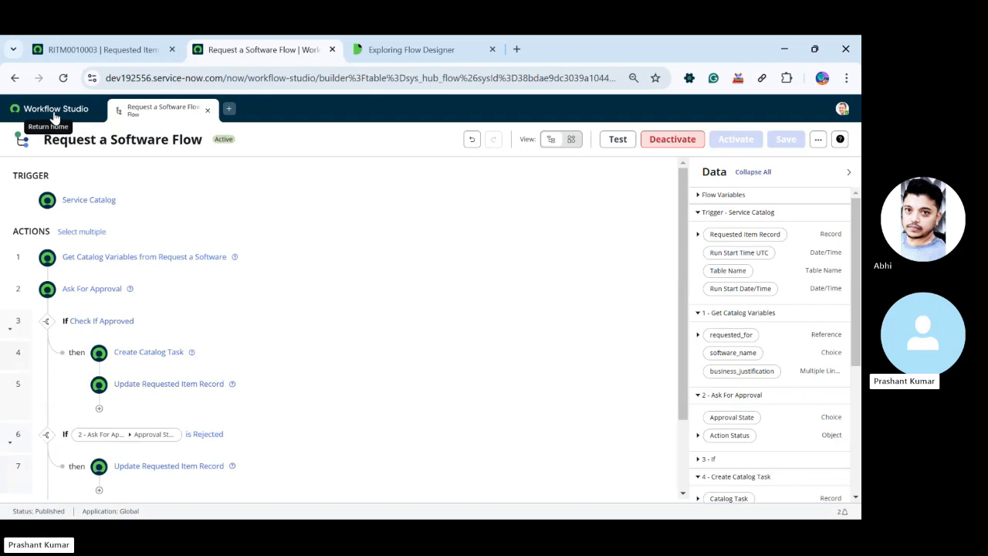
Open the test dialog of Request a Software Flow and view the new Requested Item form without submitting it
click(617, 139)
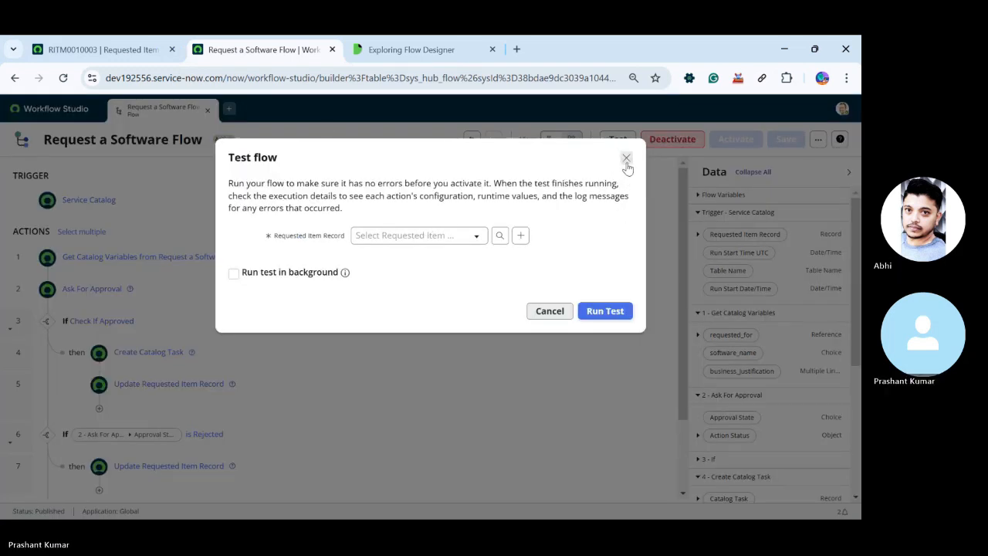
click(521, 237)
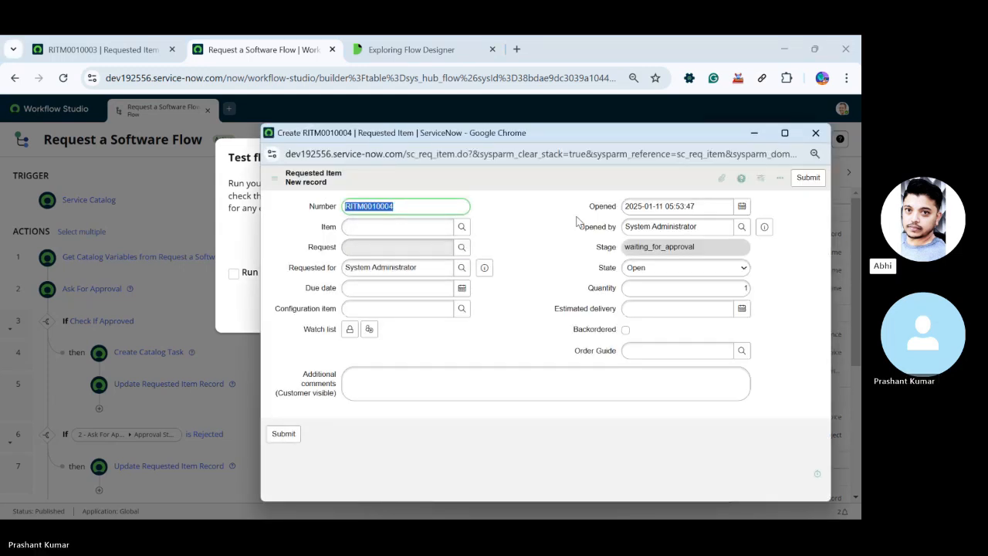
click(815, 134)
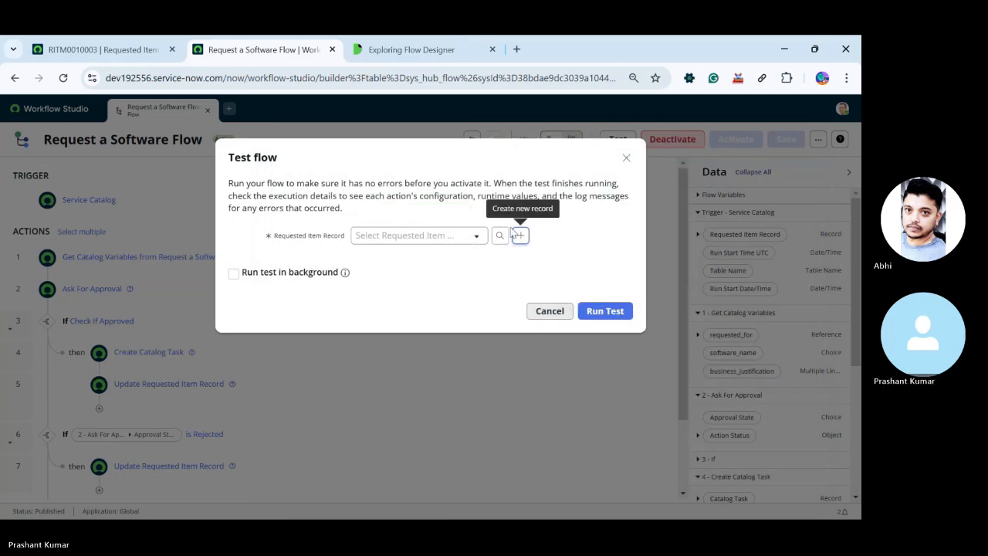
click(484, 237)
click(483, 238)
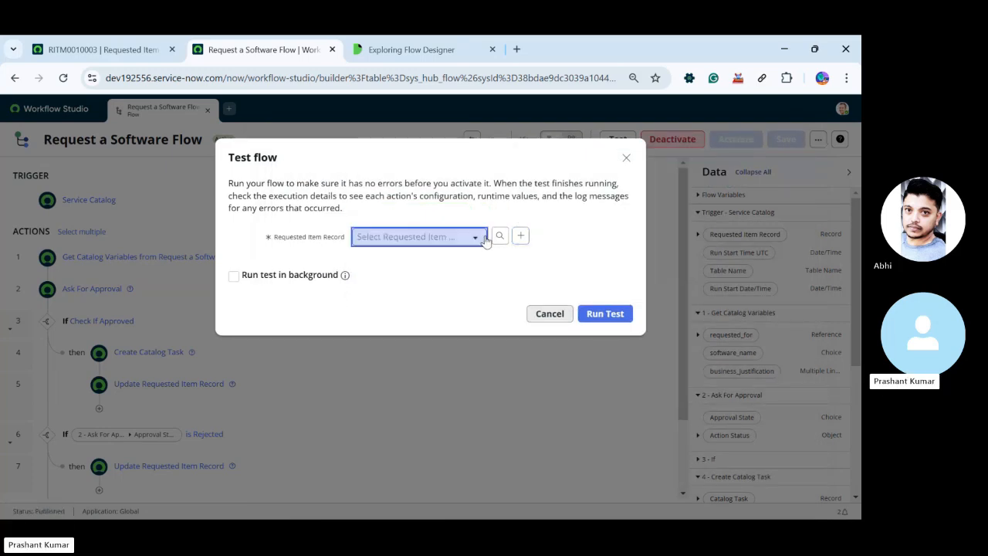
Copy the number of the ordered Request a Software item from its Requested Item record
click(99, 50)
scroll(326, 172, up, 10)
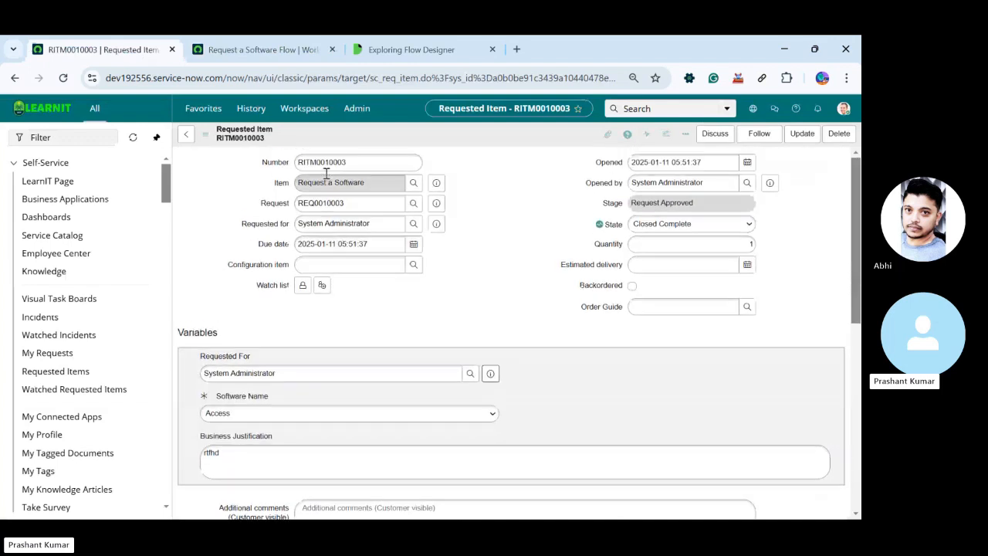
double_click(355, 163)
double_click(354, 162)
key(ctrl+c)
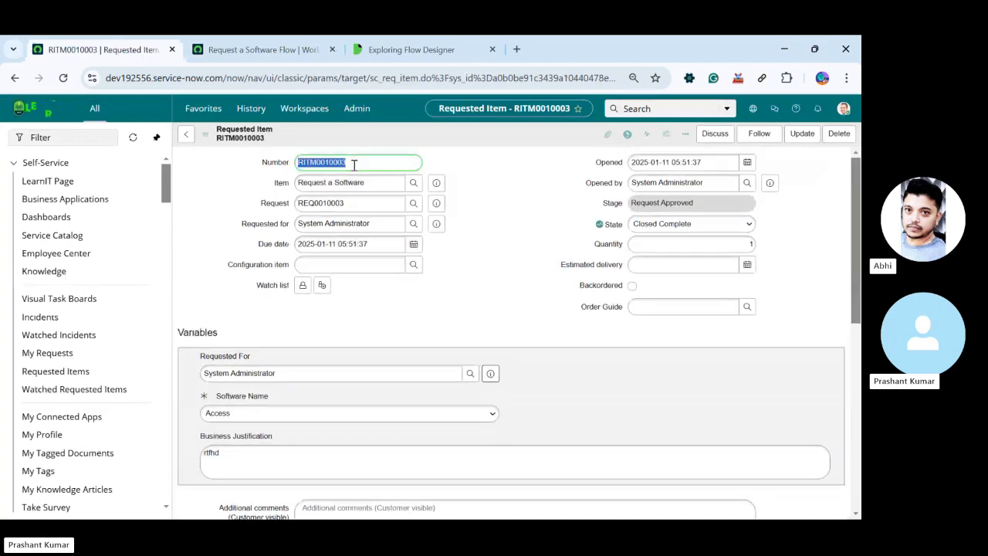
Run the flow test with the copied number as the Requested Item Record and open the flow execution details
click(312, 48)
click(411, 242)
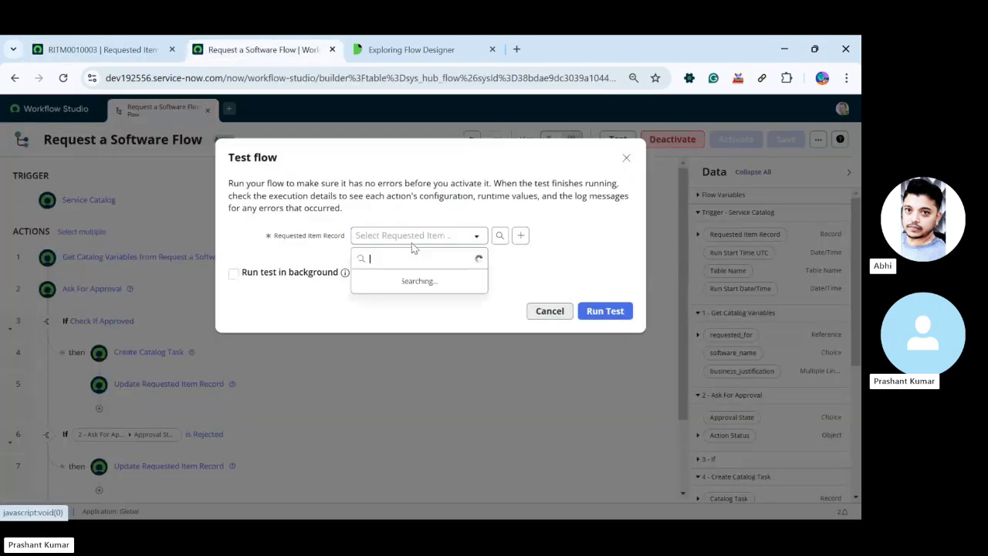
key(ctrl+v)
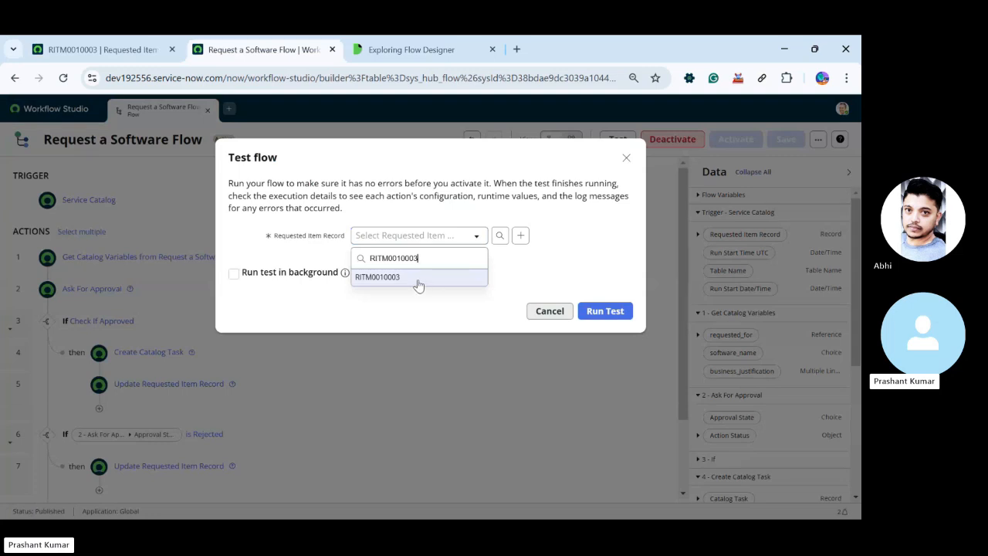
click(419, 282)
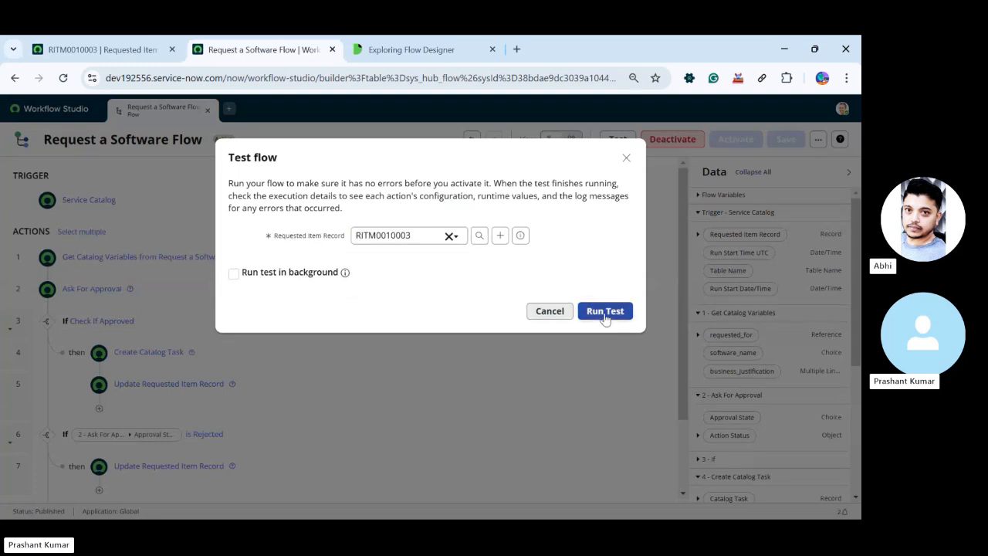
click(605, 315)
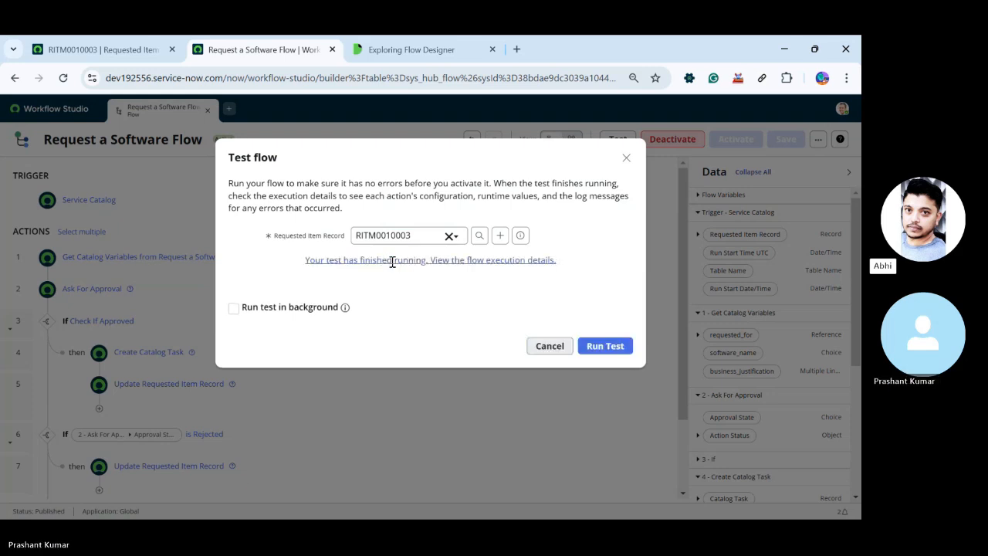
click(432, 260)
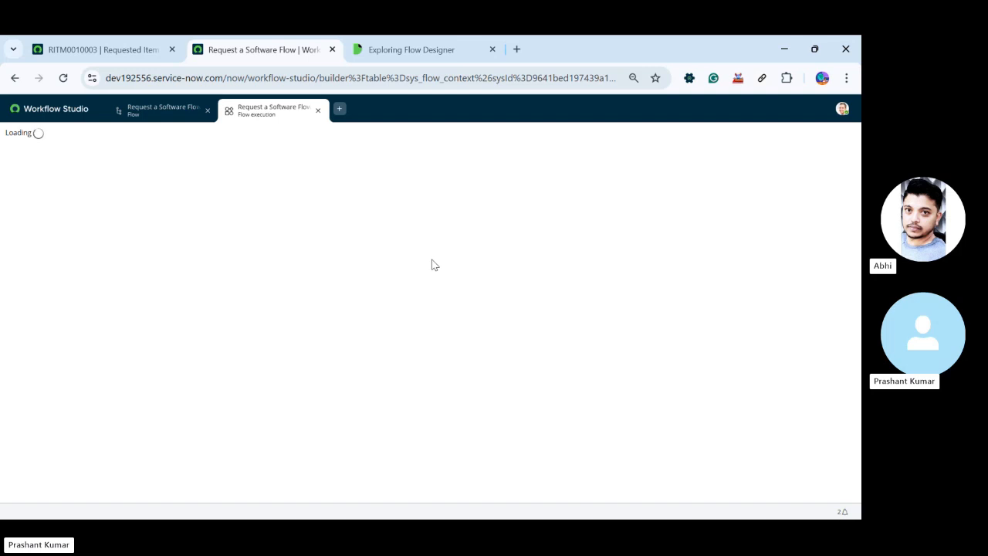
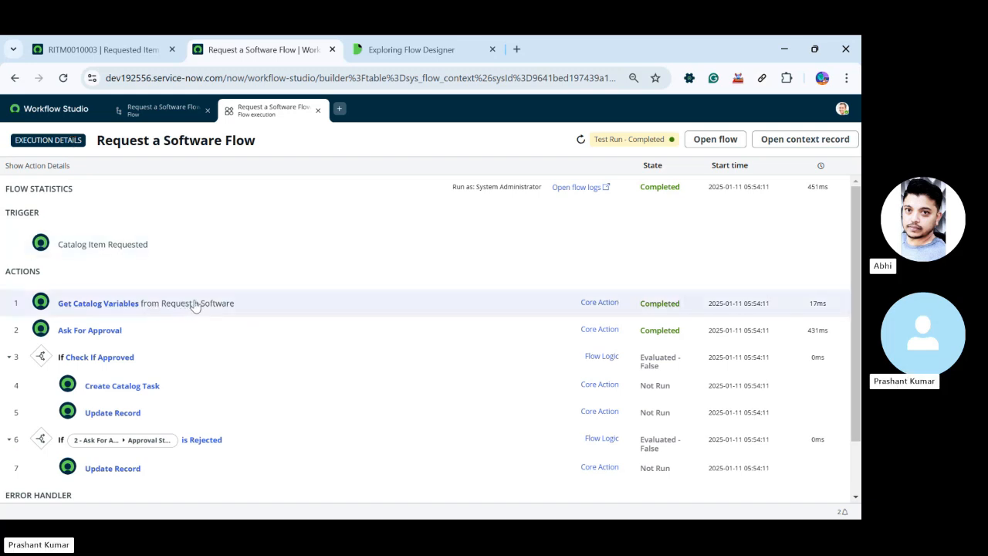
Examine the configuration details of the Ask For Approval action in the flow execution
scroll(224, 299, down, 1)
scroll(223, 299, up, 1)
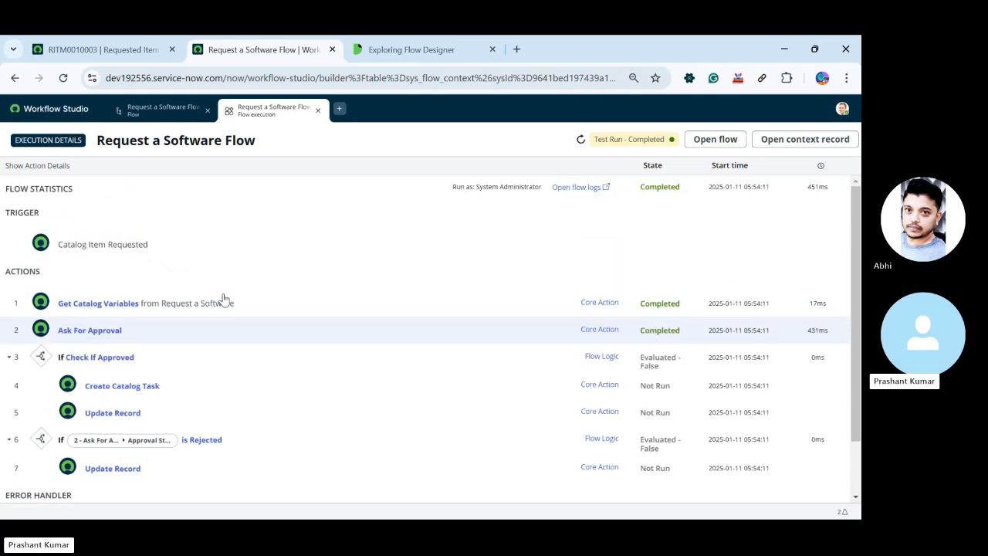
click(160, 340)
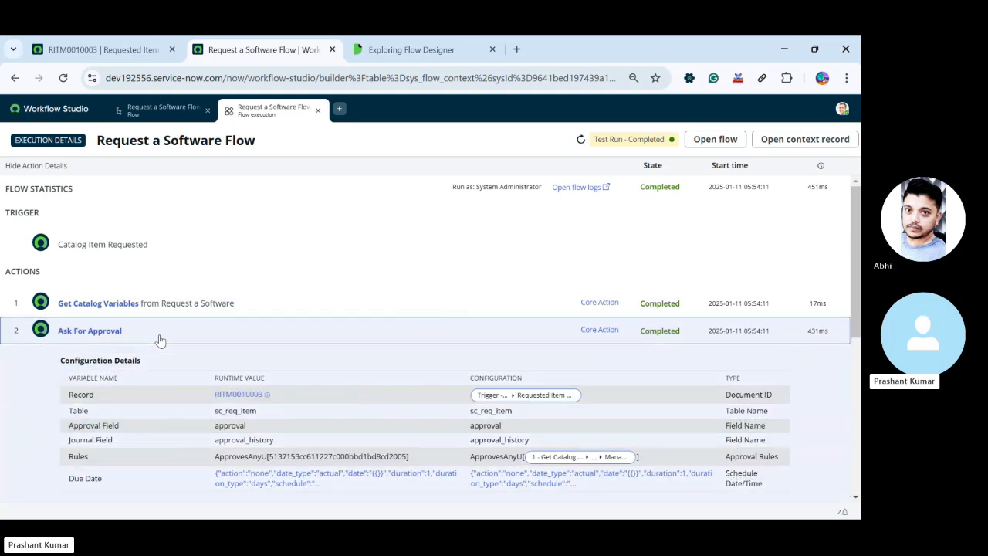
click(160, 341)
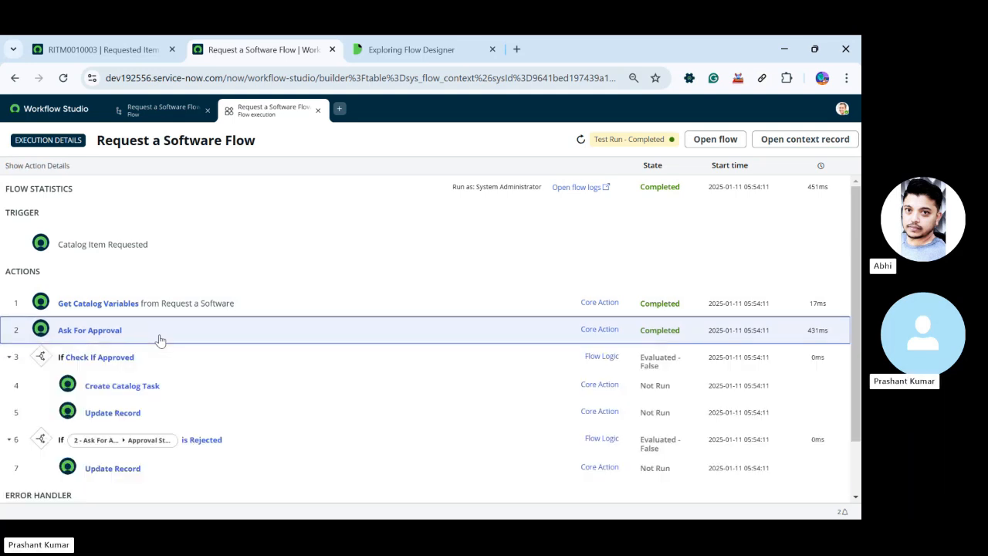
click(545, 337)
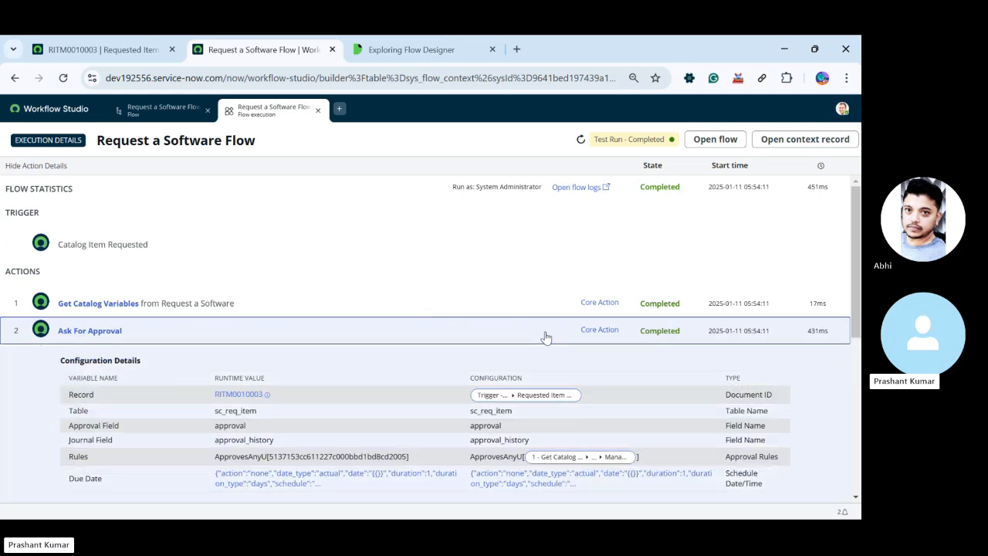
Open the requested item from the Ask For Approval runtime values, review its Approvers list, and close the record
ctrl+click(240, 393)
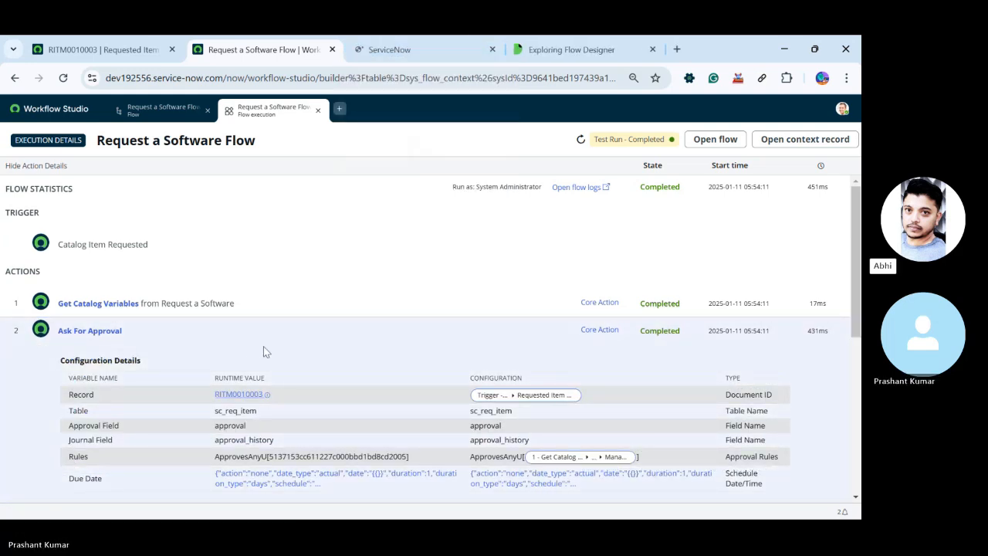
click(282, 329)
click(422, 51)
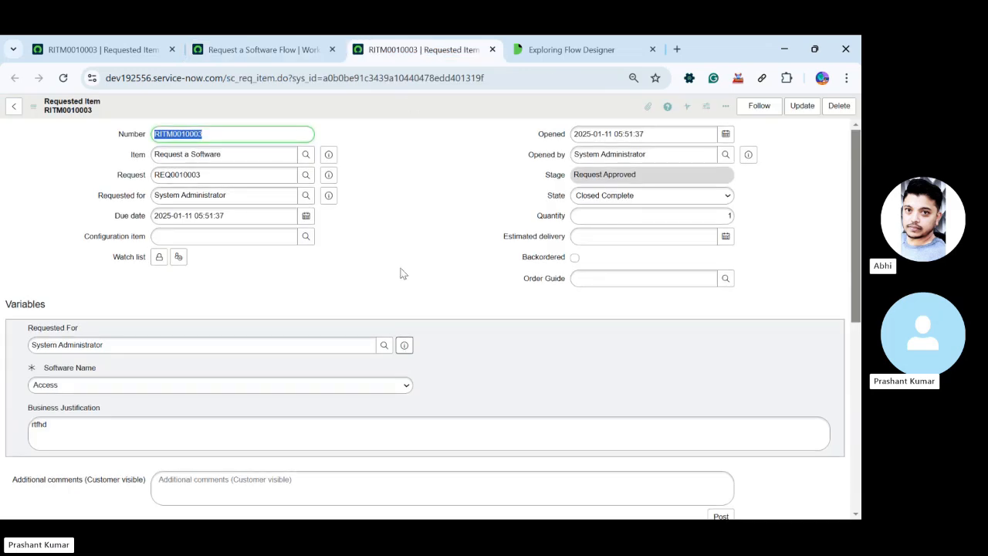
scroll(404, 310, down, 10)
click(119, 366)
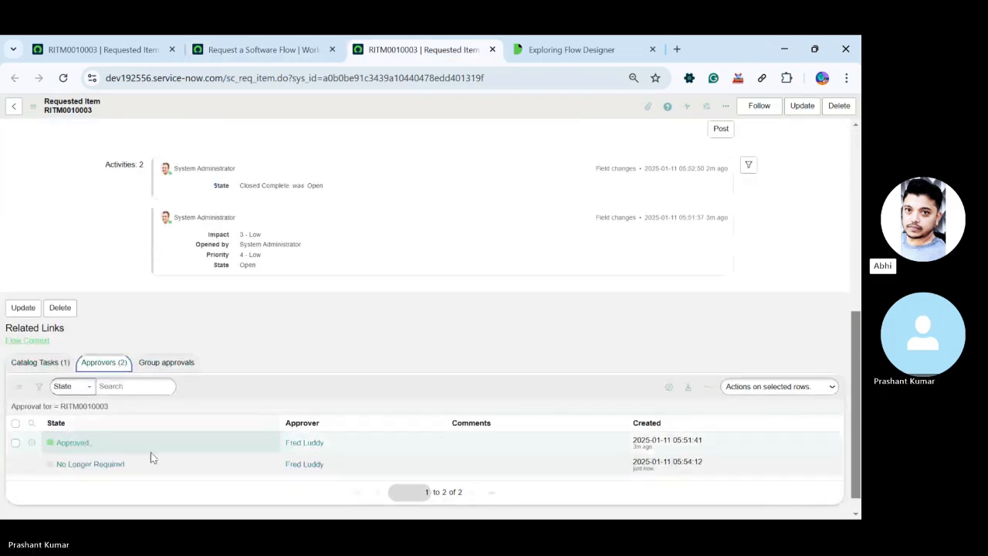
middle_click(397, 49)
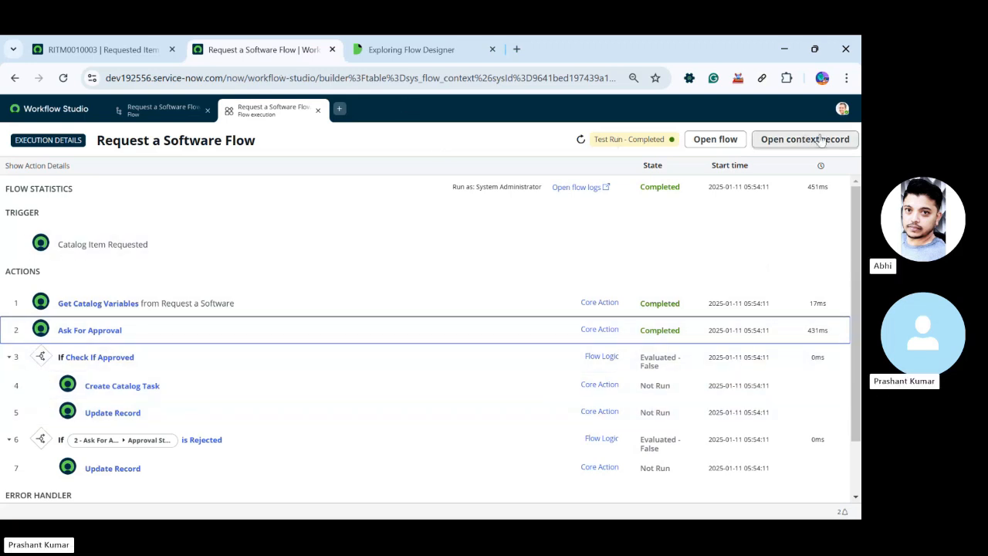
Close the execution details and create a new Requested Item for Request a Software as the flow test record
click(317, 110)
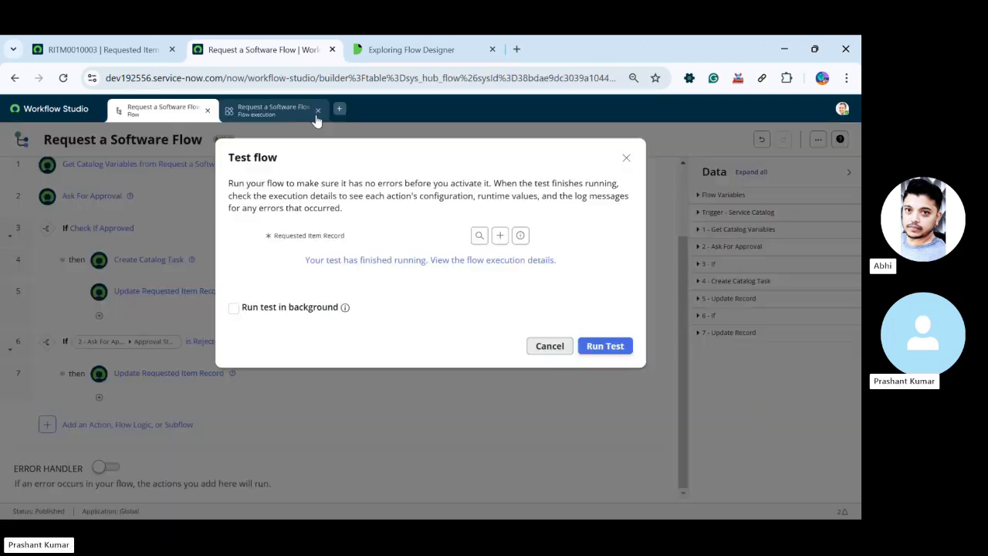
click(500, 236)
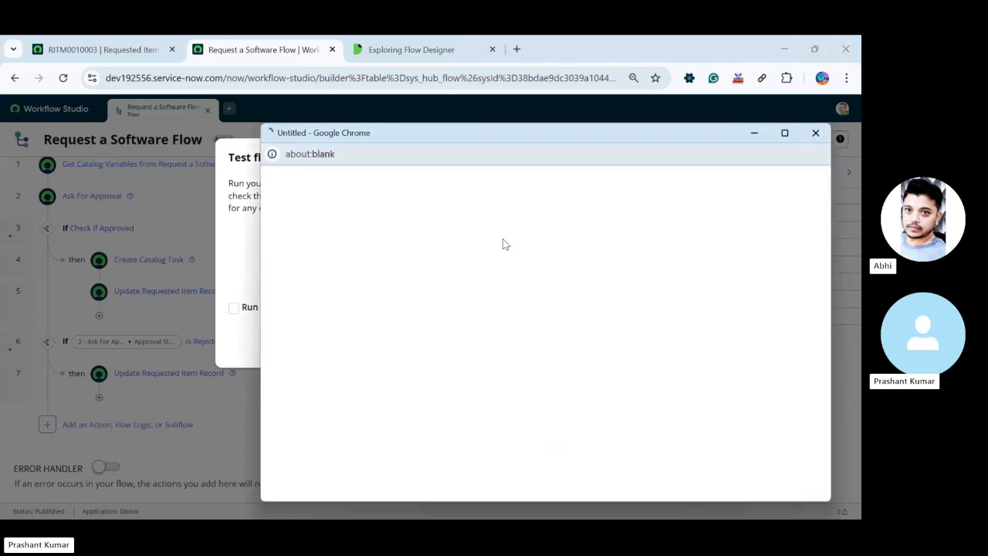
click(393, 229)
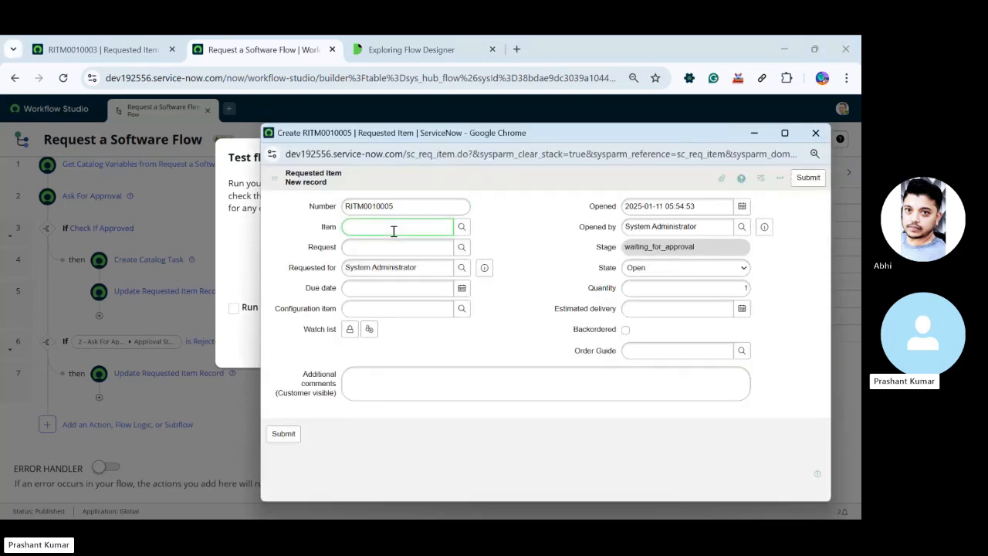
text(req)
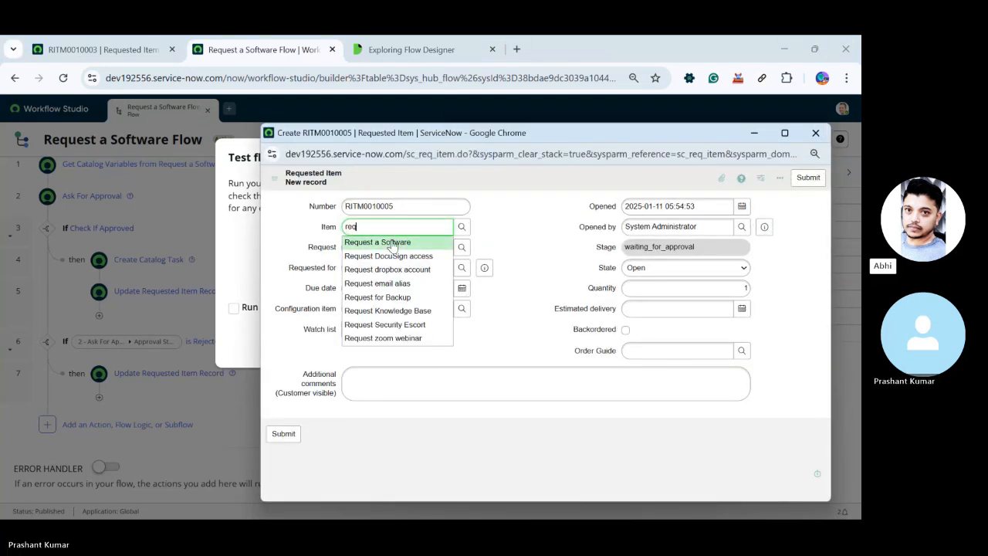
click(391, 241)
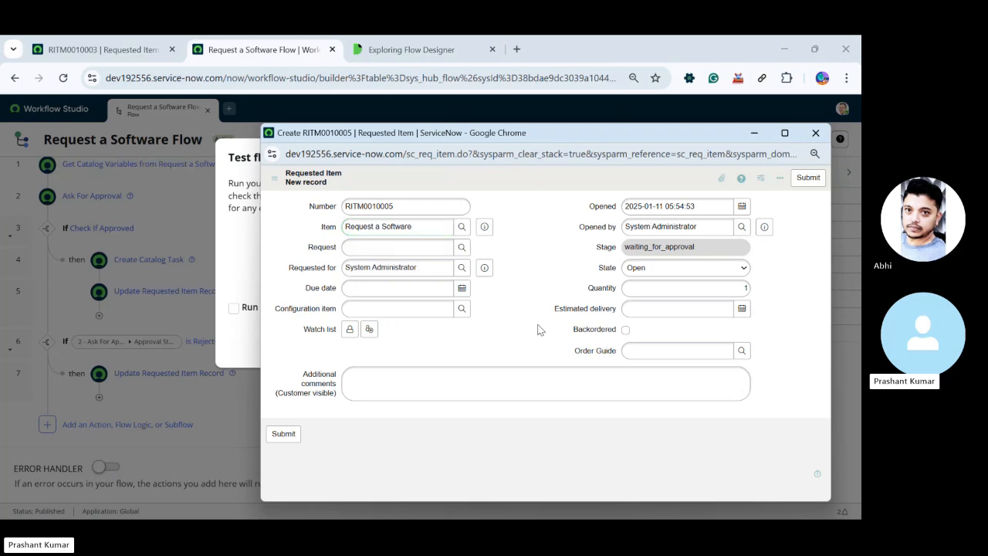
click(283, 434)
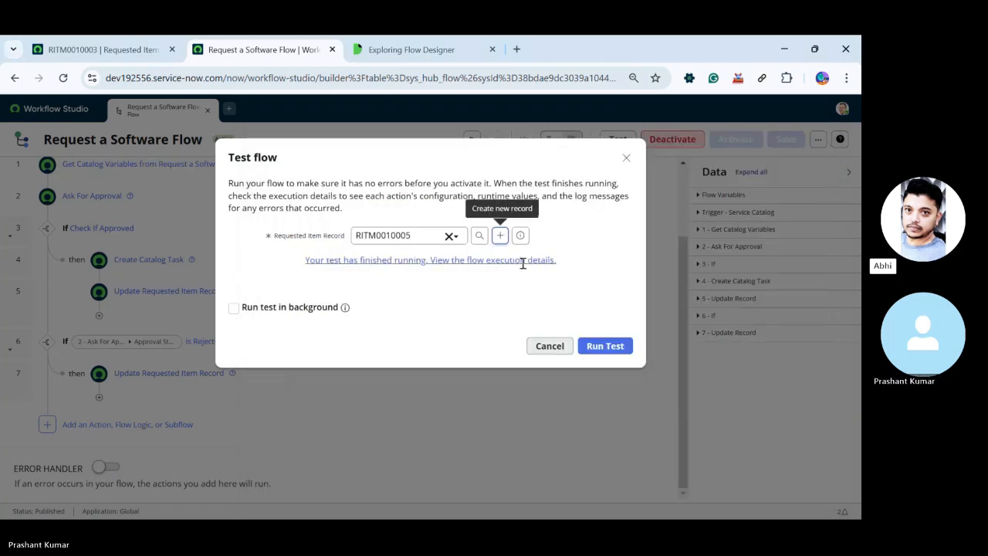
click(438, 261)
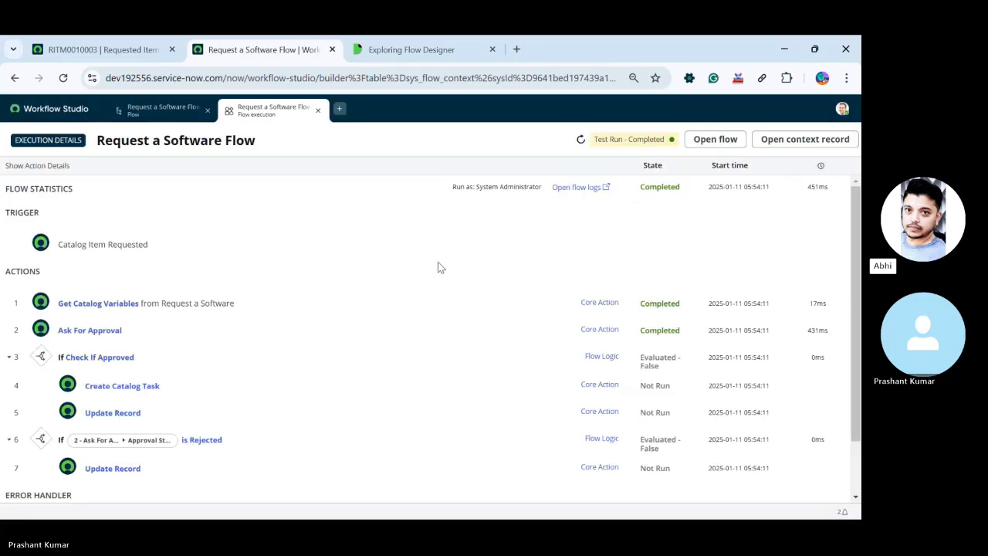
click(184, 337)
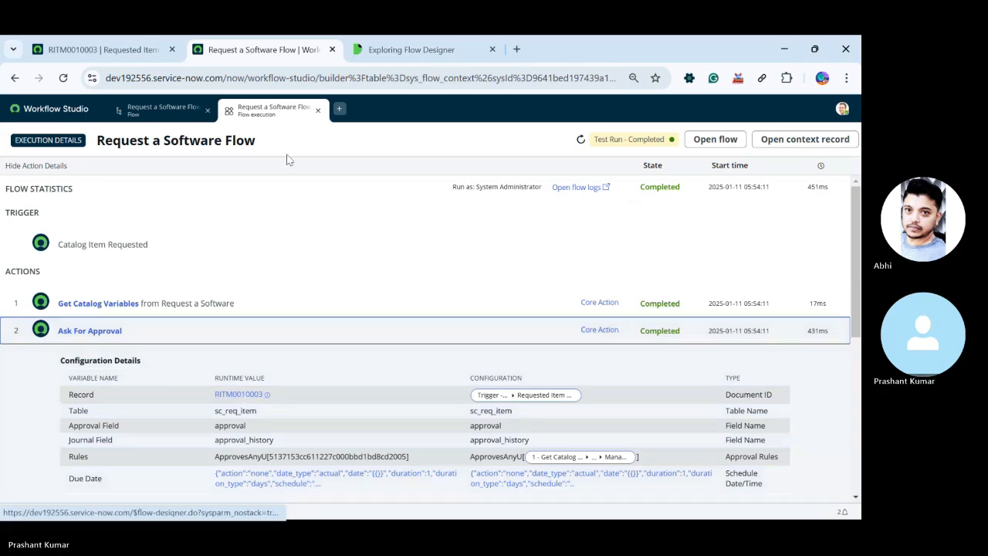
click(317, 109)
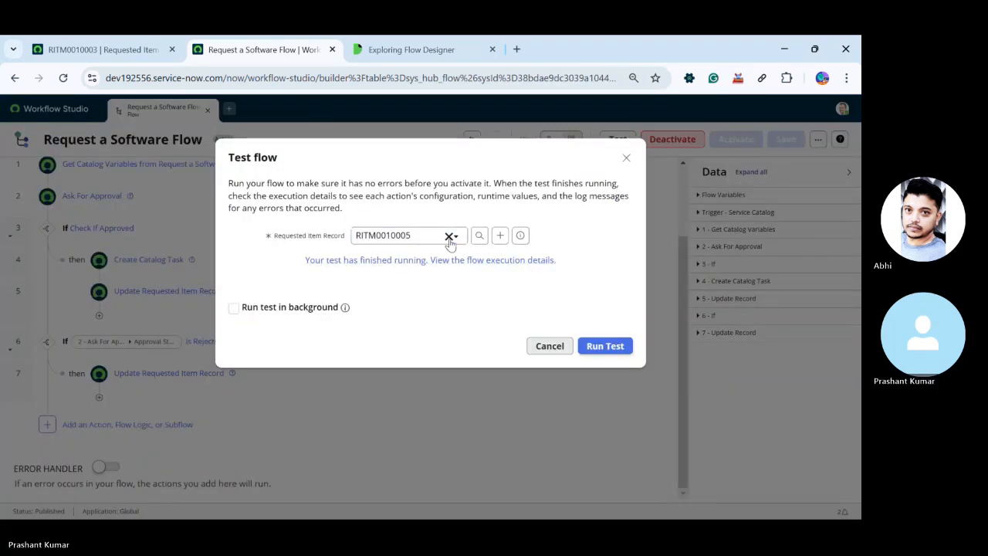
Run the flow test on the new requested item and expand Ask For Approval in its execution details
click(598, 345)
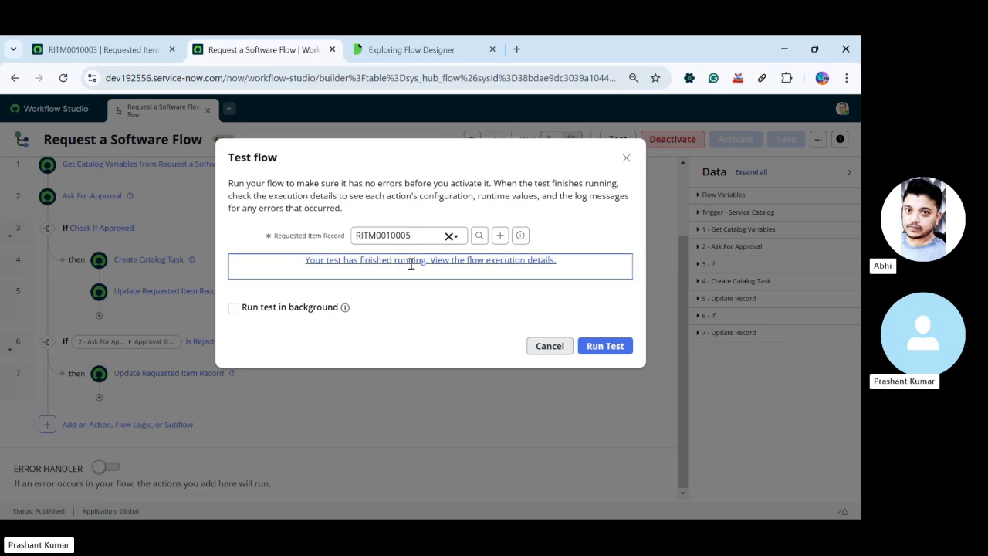
click(410, 260)
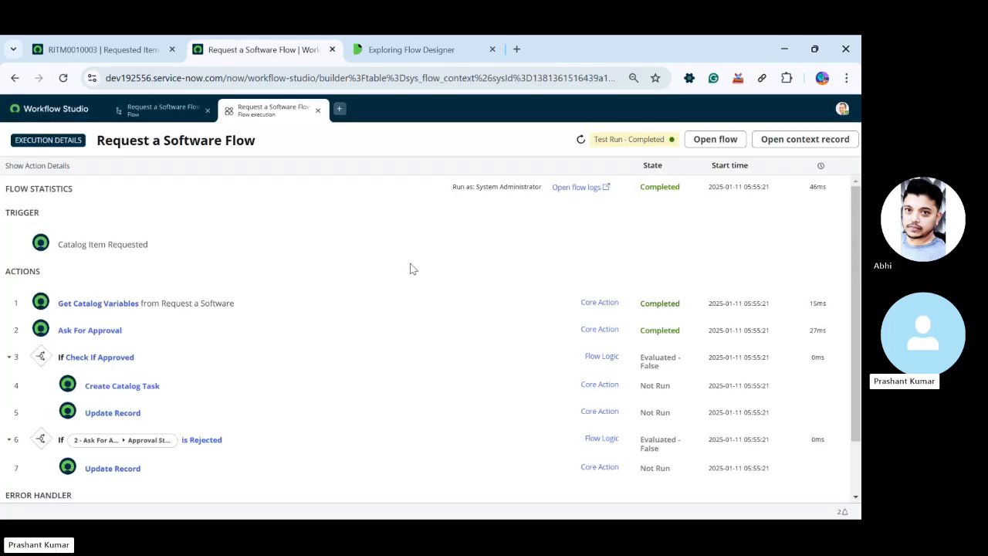
click(247, 328)
Open the newly tested requested item from the runtime values, check its Approvers list, and close the record
click(238, 395)
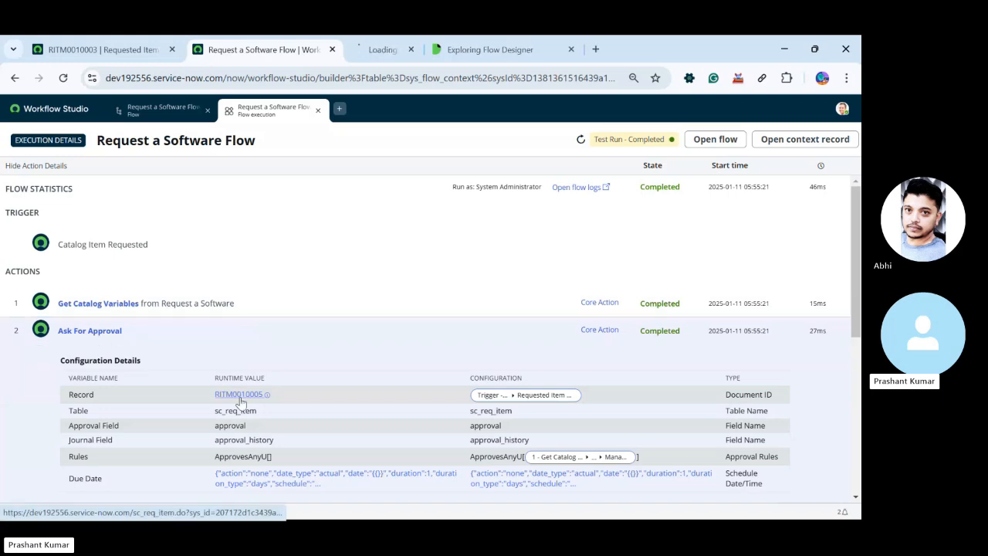
click(380, 45)
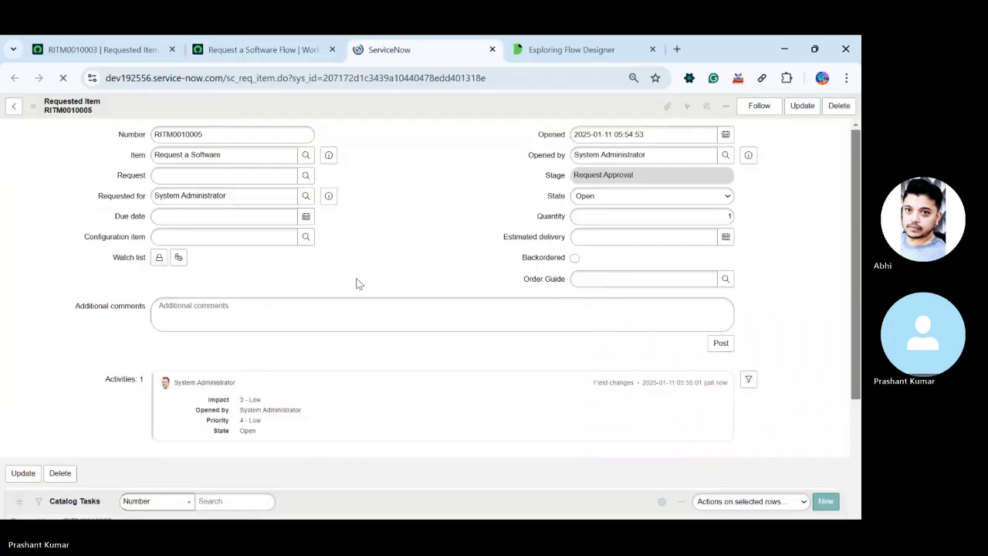
scroll(84, 322, down, 3)
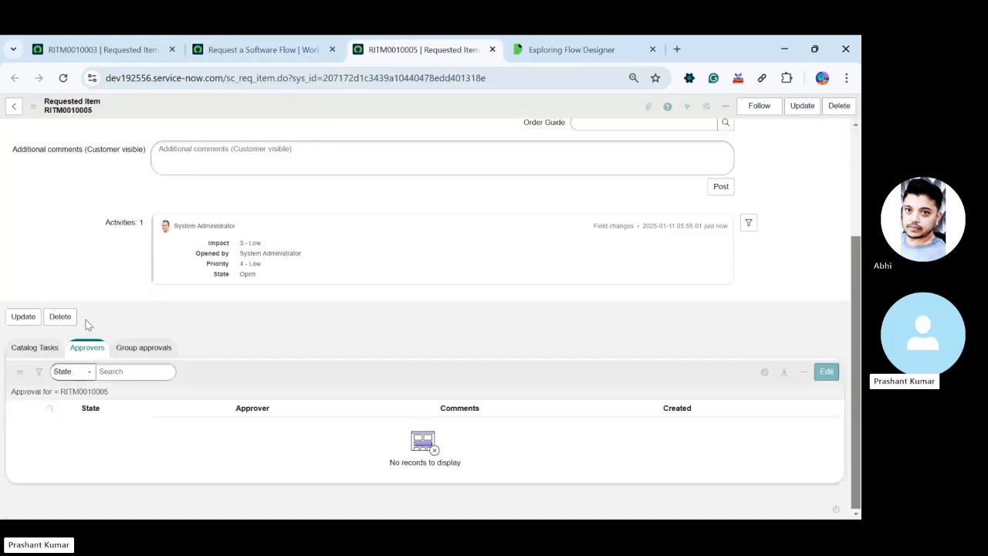
right_click(261, 367)
click(283, 389)
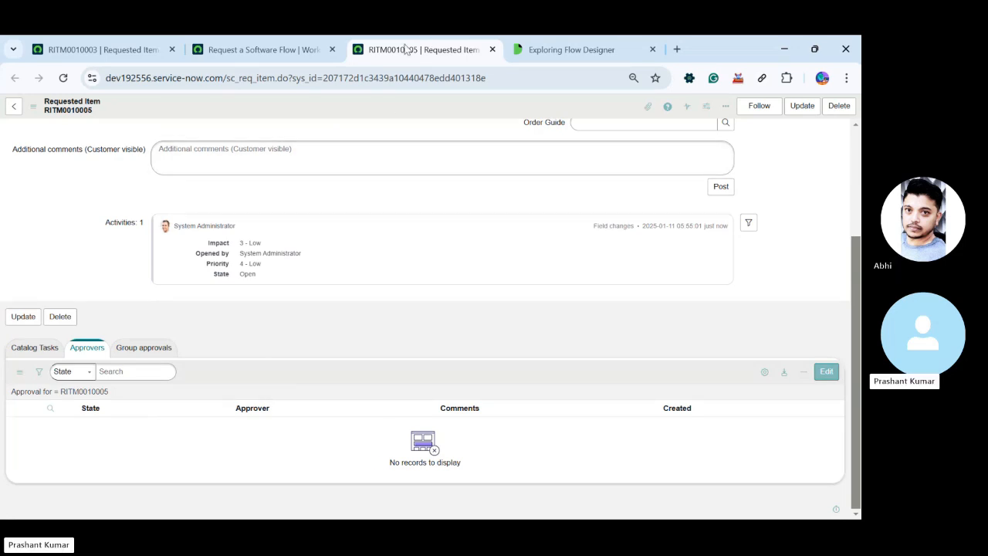
middle_click(407, 49)
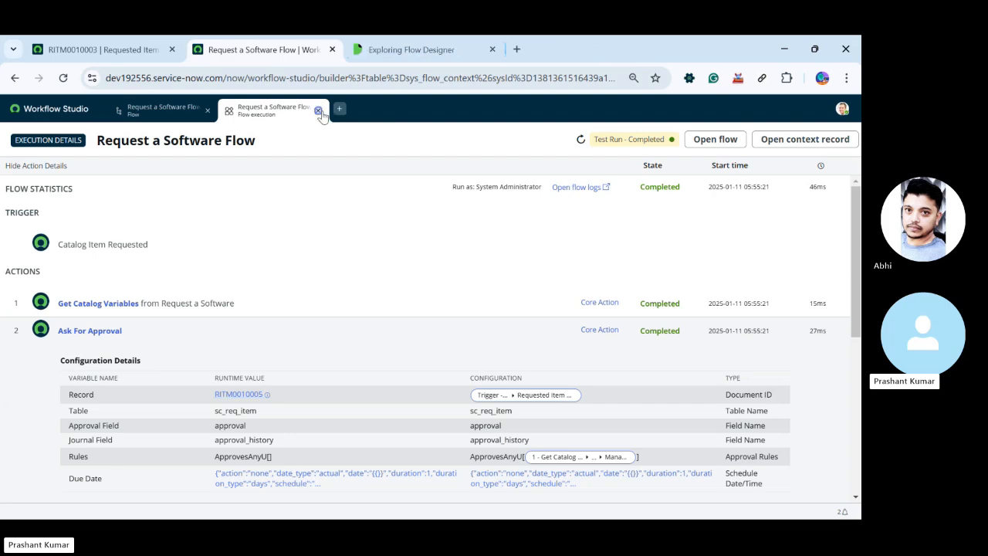
Close the execution details, reopen the flow test dialog, and view its new Requested Item form without submitting it
click(318, 111)
click(547, 344)
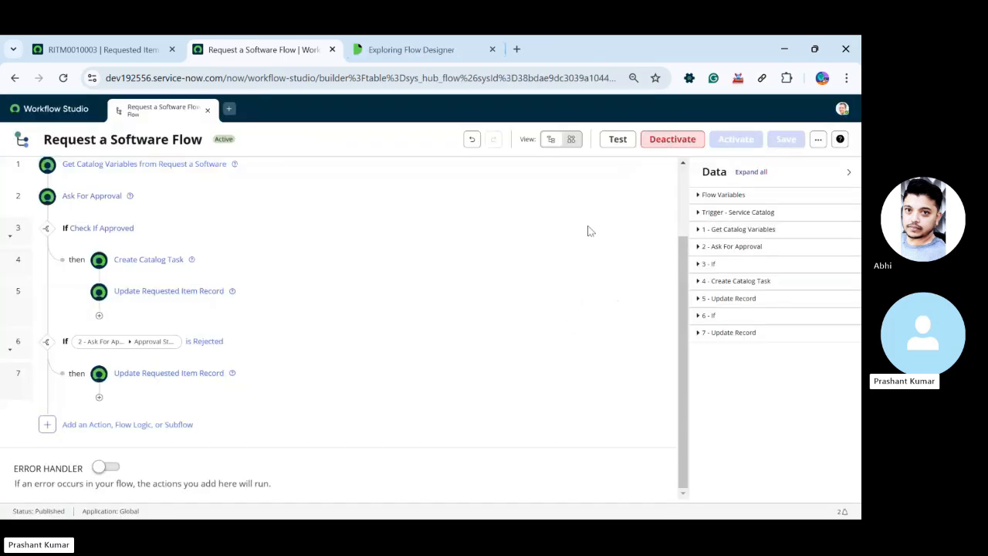
click(617, 140)
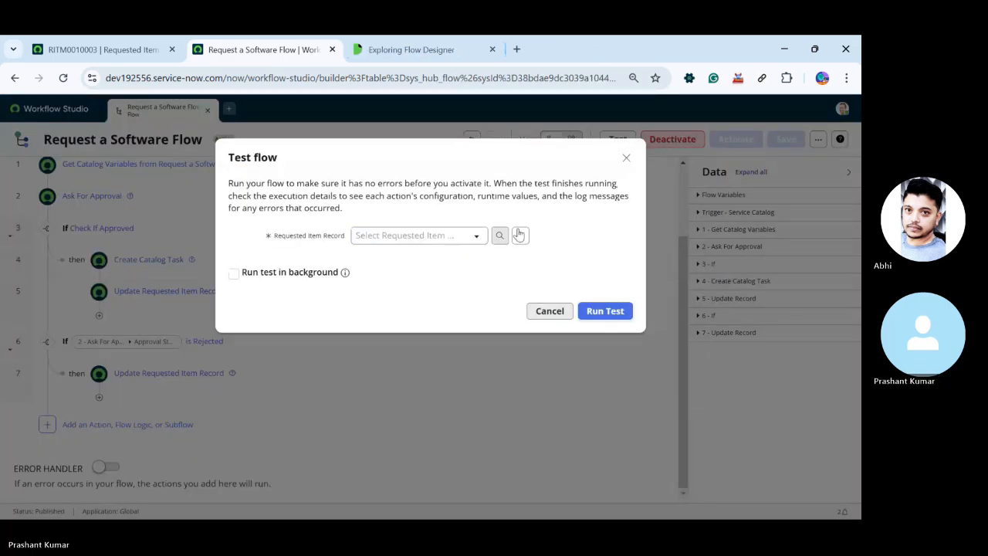
click(565, 312)
click(621, 138)
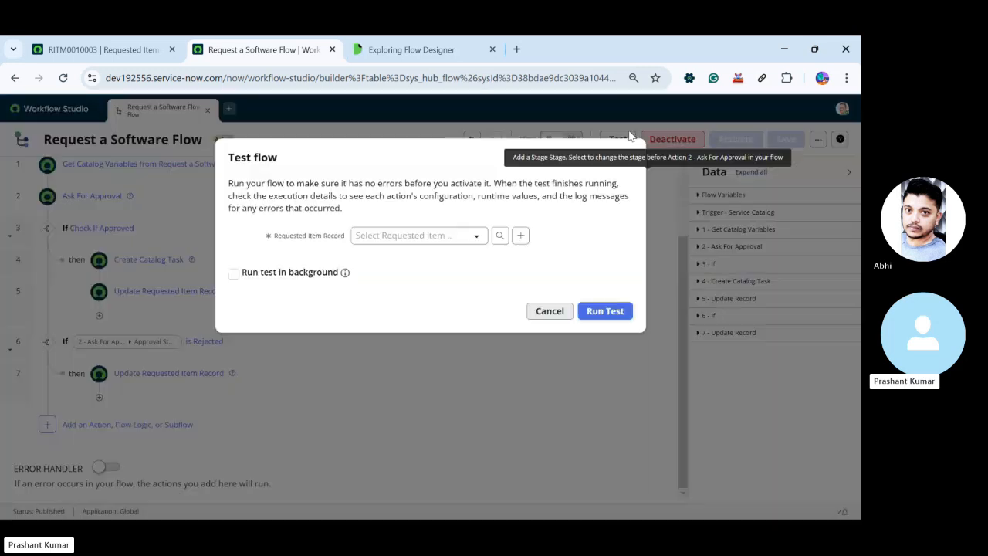
click(520, 235)
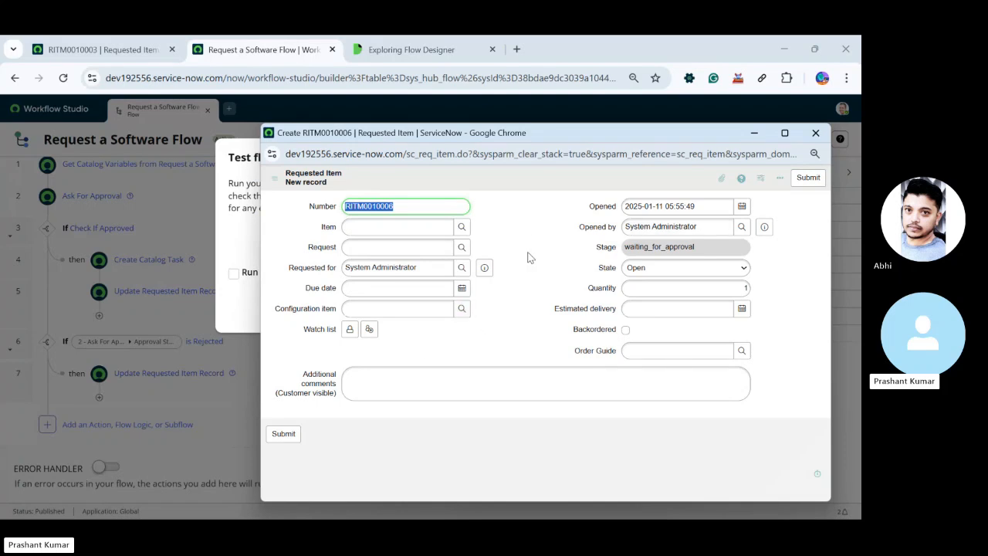
click(814, 132)
click(626, 159)
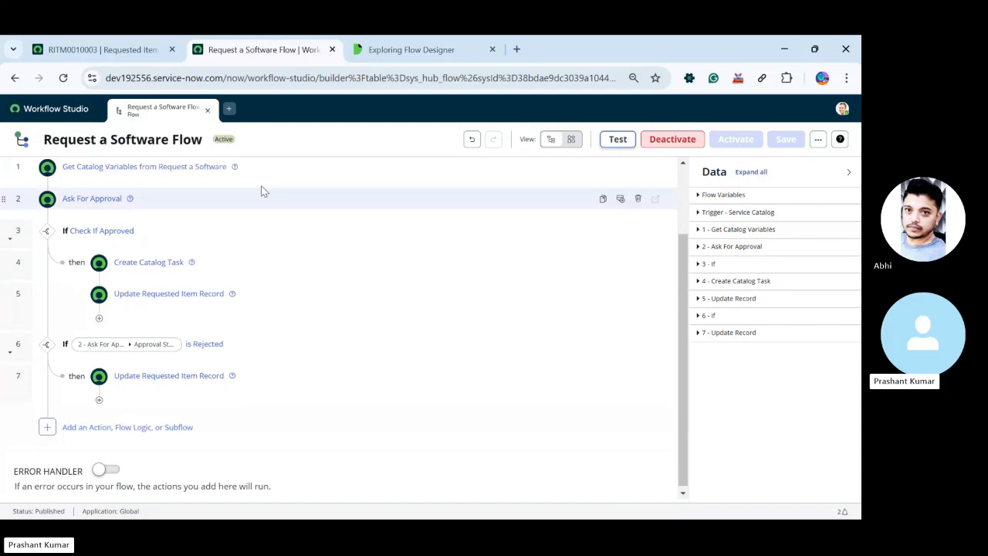
Start creating a new flow in Workflow Studio
scroll(261, 187, up, 2)
click(229, 109)
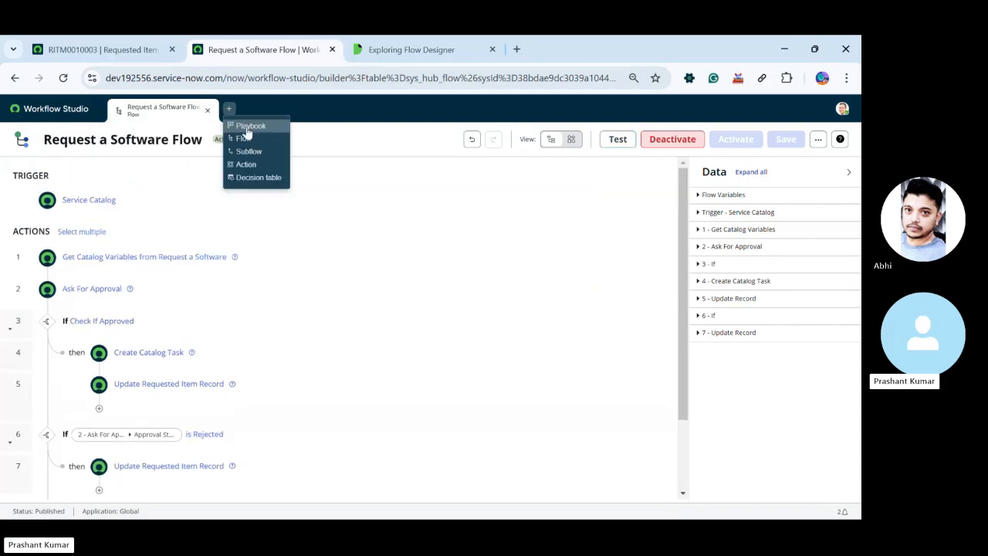
click(244, 138)
Open the full incident list with incident.list in the ServiceNow instance and look through the incidents
click(80, 46)
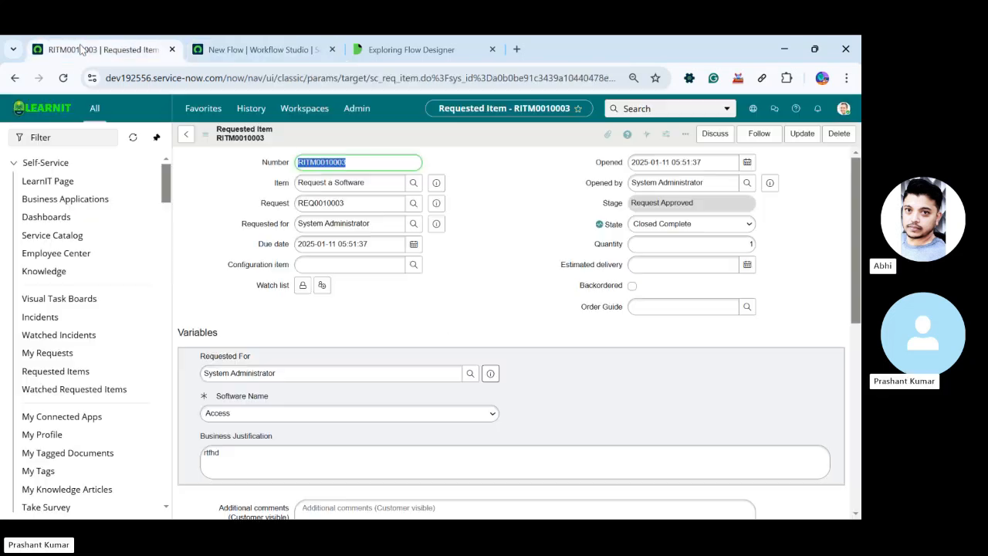
click(86, 137)
text(in)
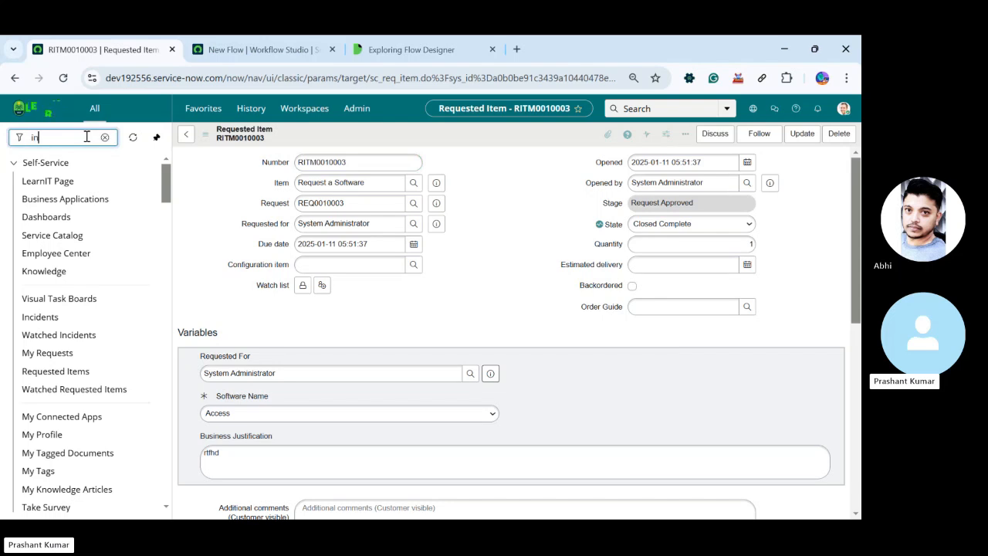
text(cident.lis)
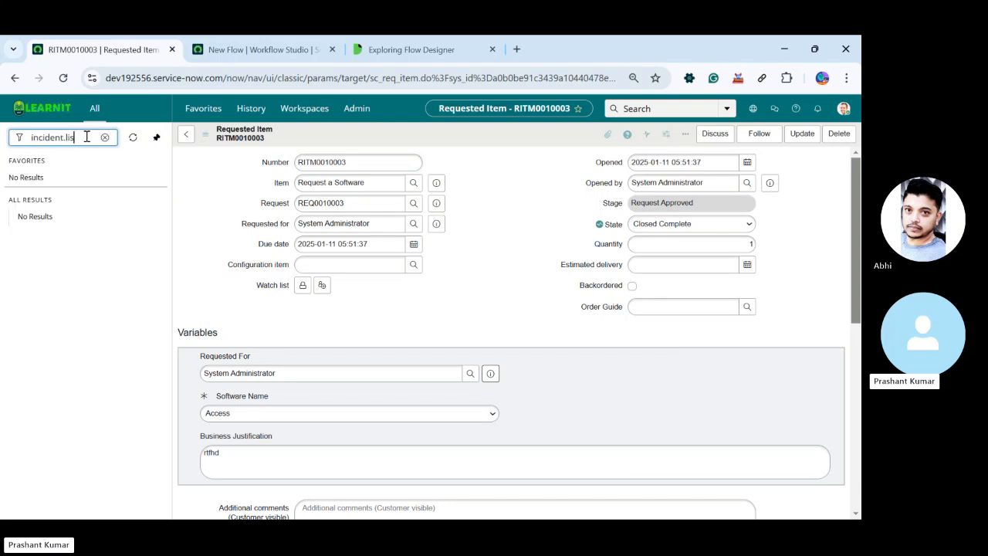
text(t)
key(Return)
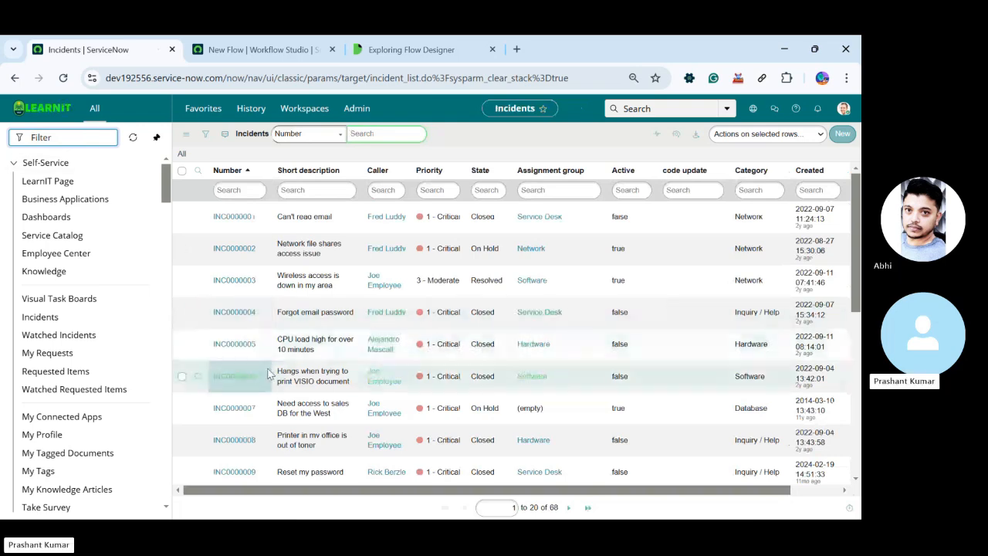
scroll(270, 376, down, 5)
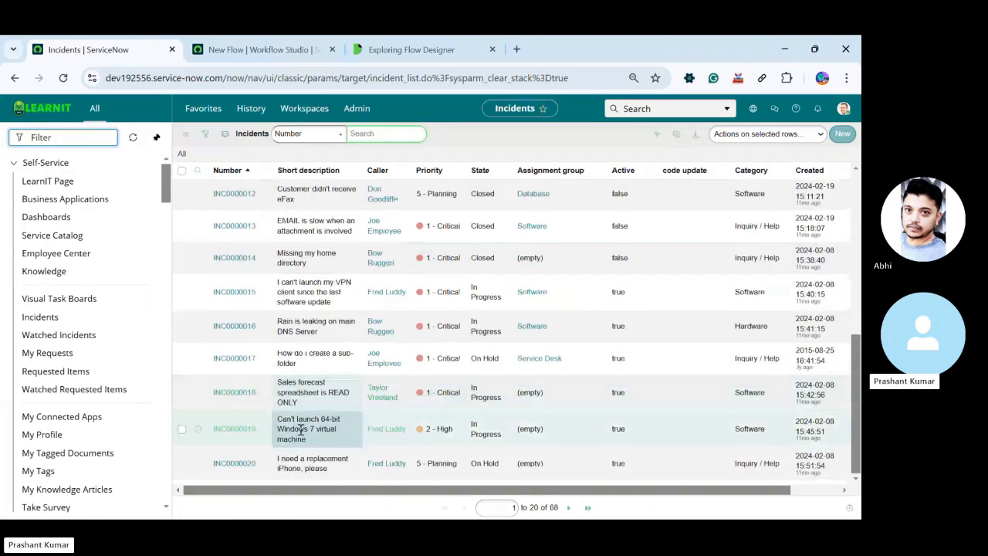
Open incident INC0000019 from the list and look through its form, including the Related Records section
click(230, 432)
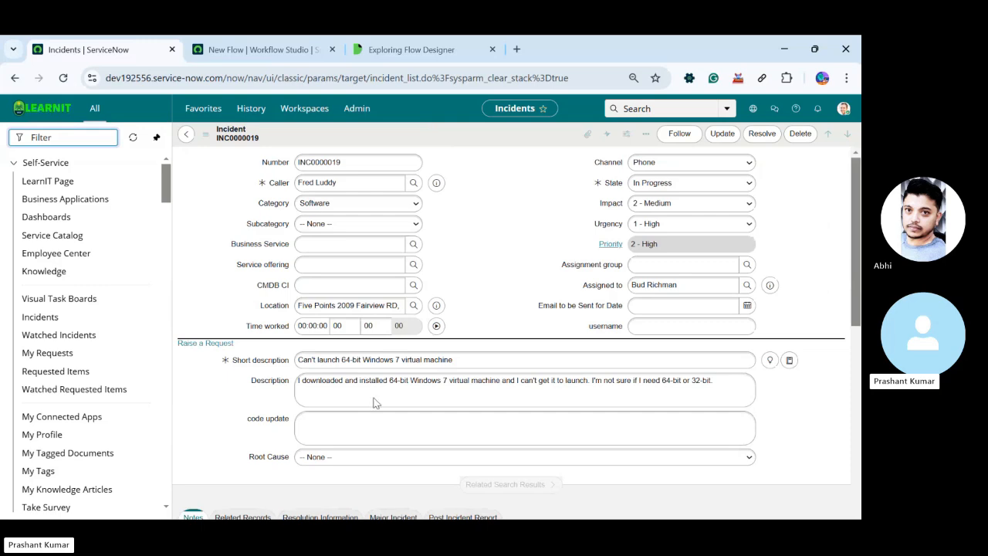
scroll(345, 273, down, 3)
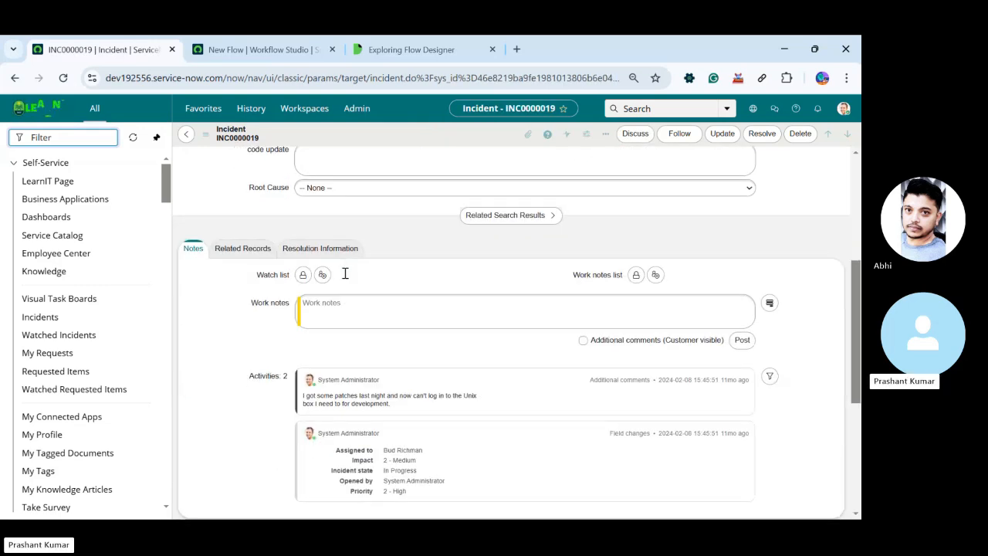
scroll(342, 309, up, 1)
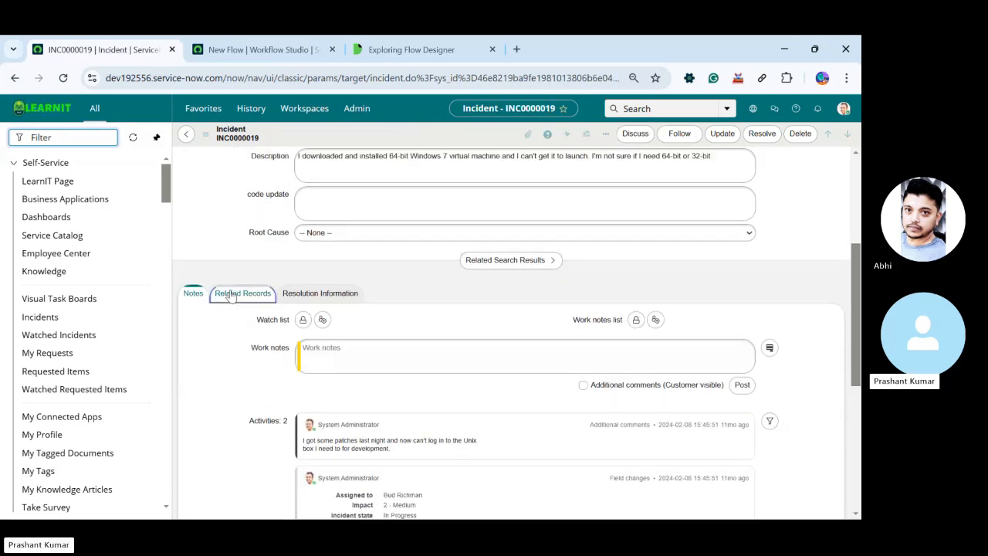
click(230, 298)
scroll(230, 297, up, 3)
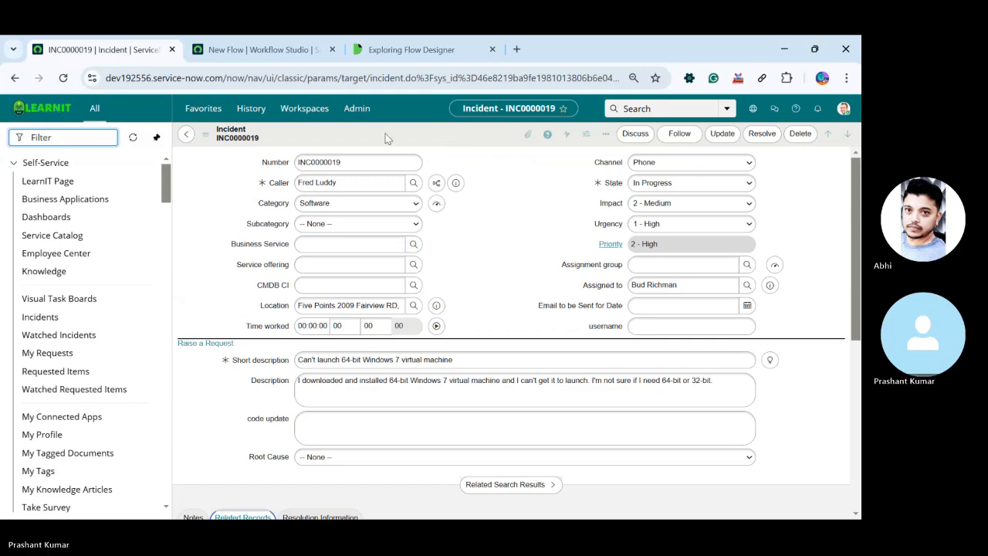
Return to the new flow in Workflow Studio, name it Update Incident, and build it in the Global application
click(281, 37)
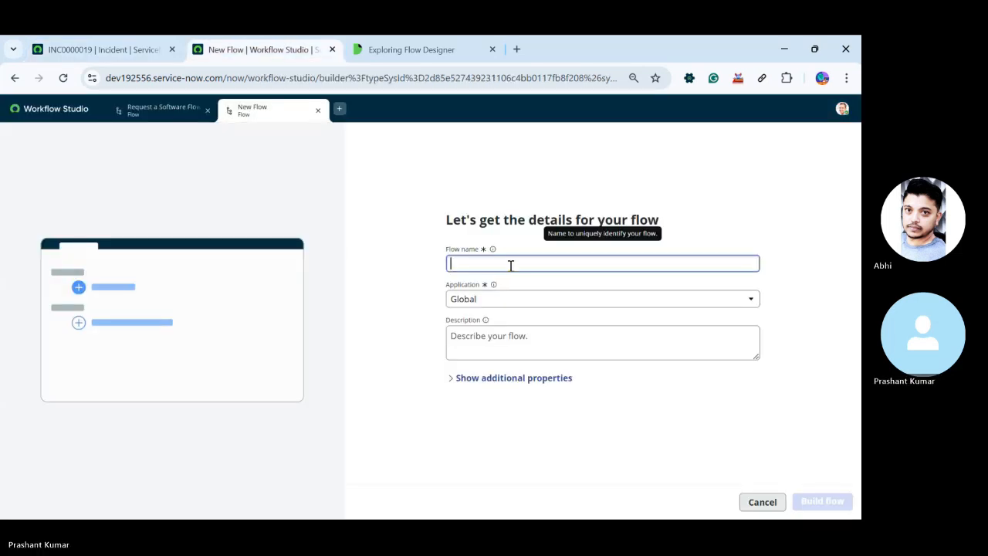
text(Update Incident)
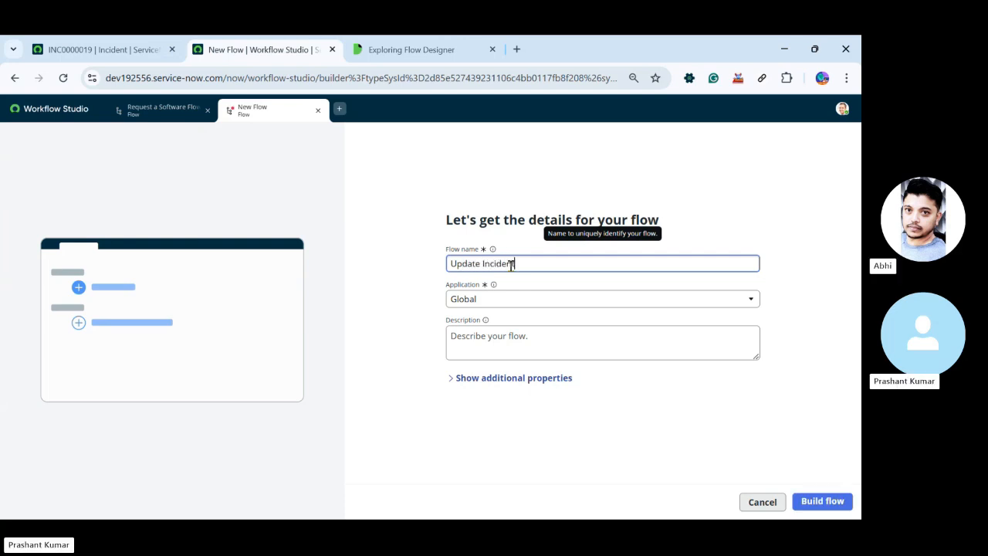
click(838, 503)
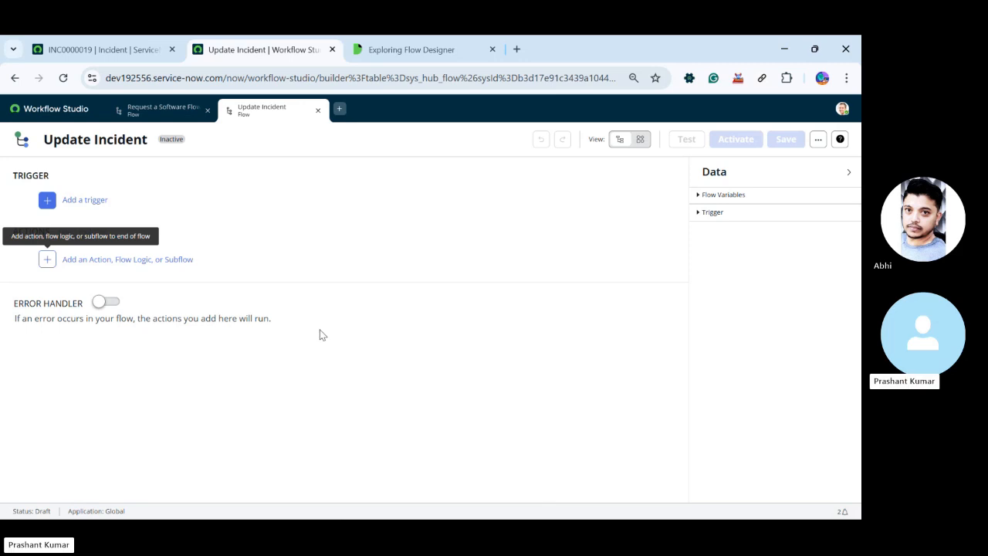
Add a record Updated trigger to the flow and set its table to Incident [incident]
click(91, 199)
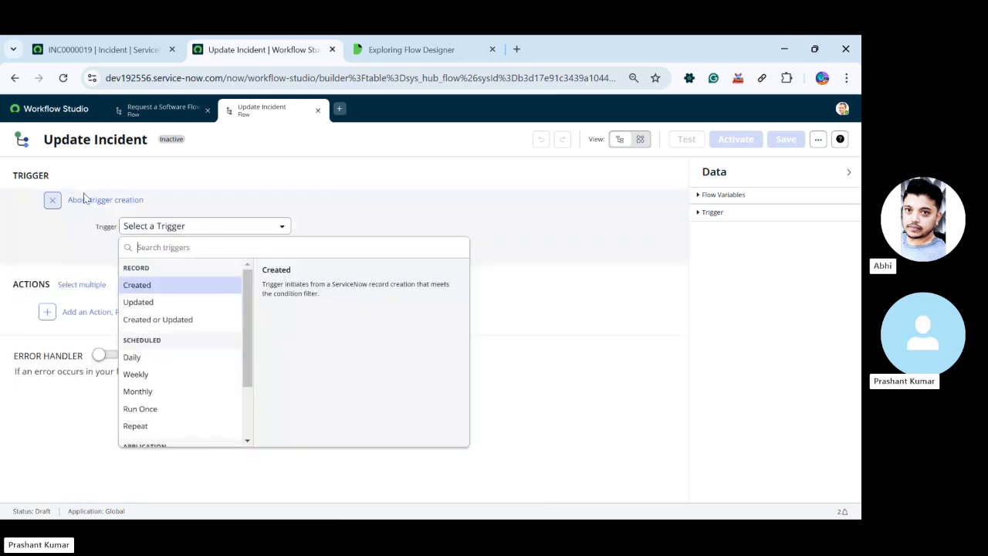
click(158, 302)
click(174, 247)
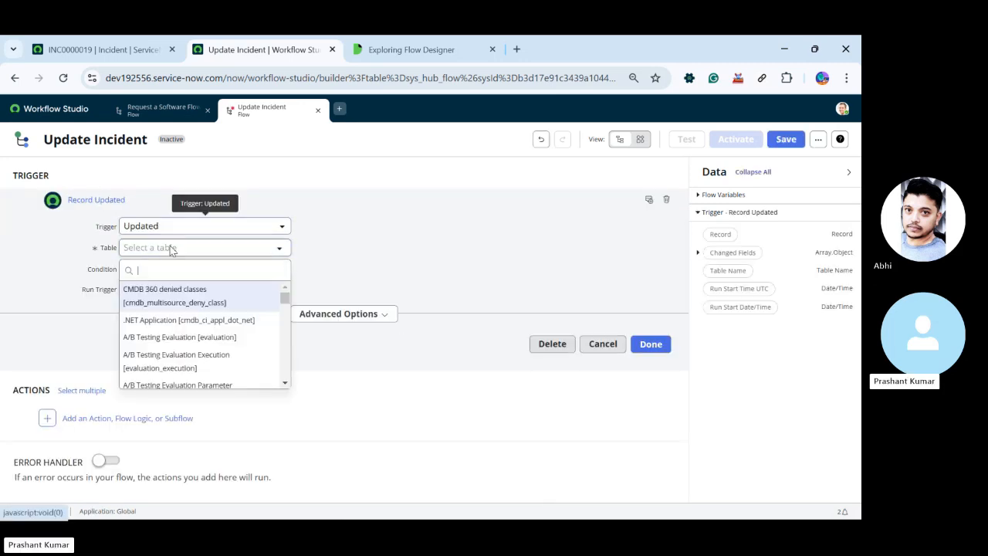
text(incide)
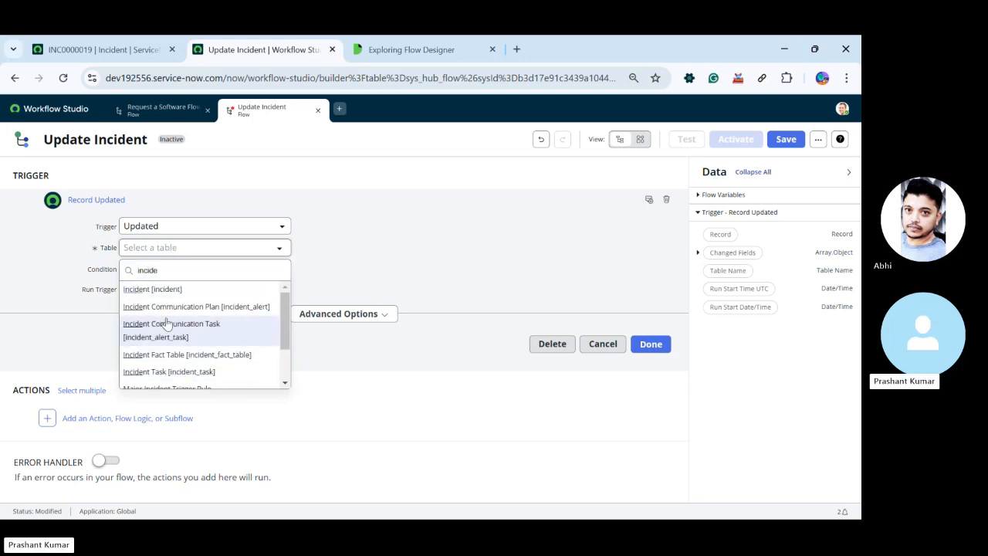
click(165, 292)
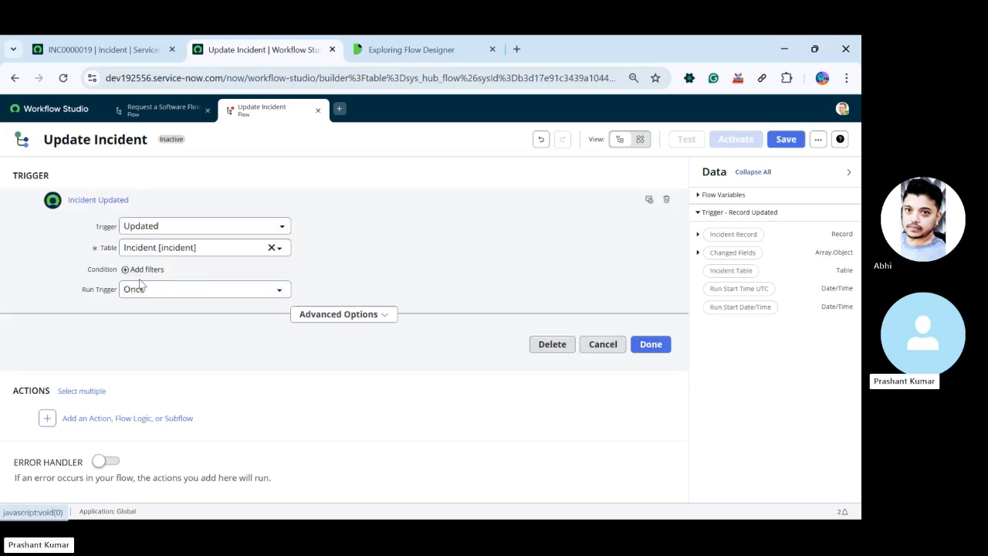
Add the trigger condition Assignment group changes, checking the field on the incident form, and finish the trigger
click(141, 270)
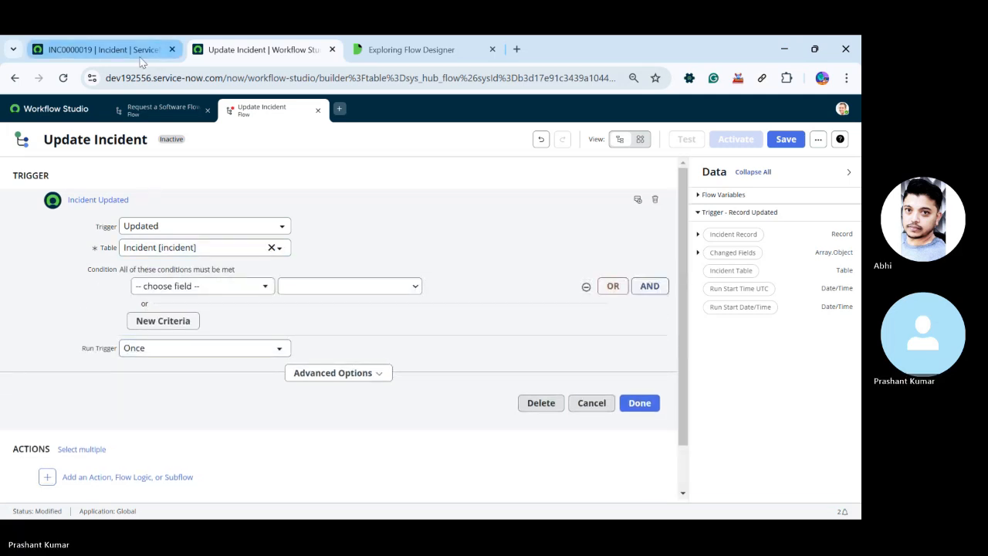
click(229, 291)
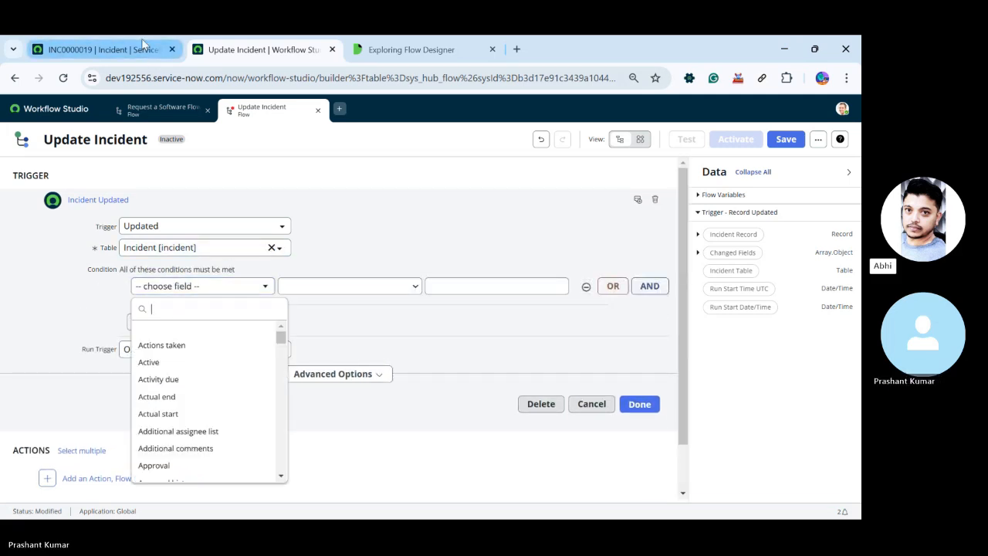
click(100, 49)
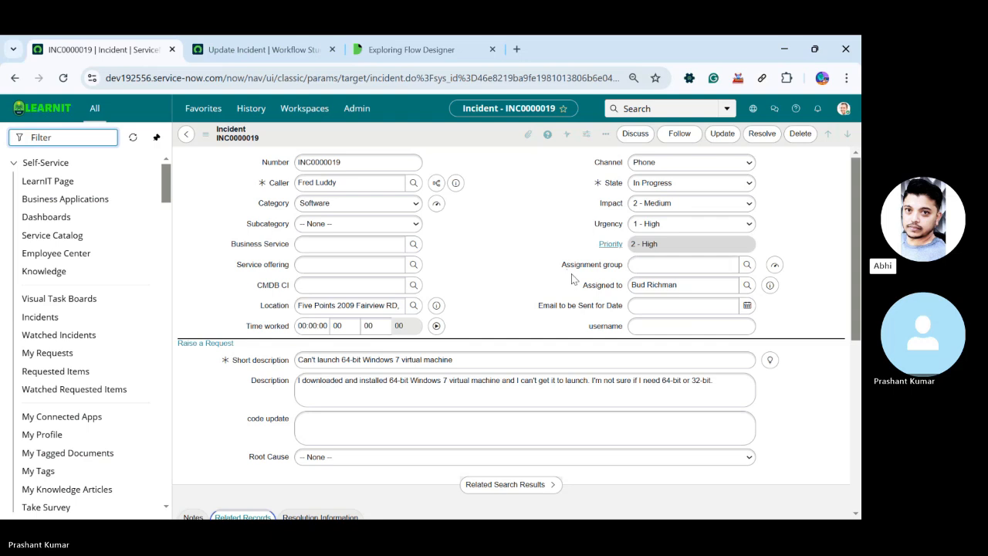
click(262, 49)
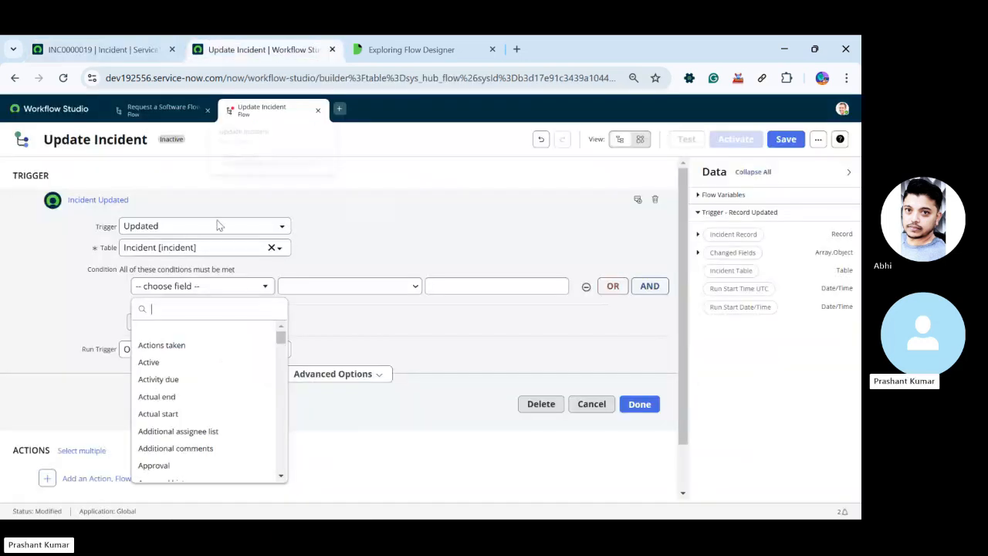
text(a)
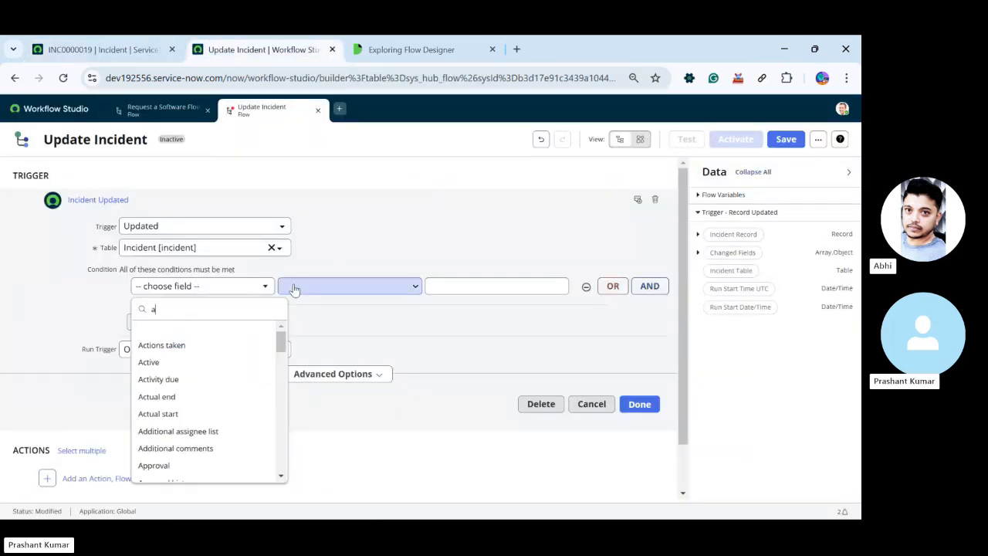
text(ss)
click(156, 379)
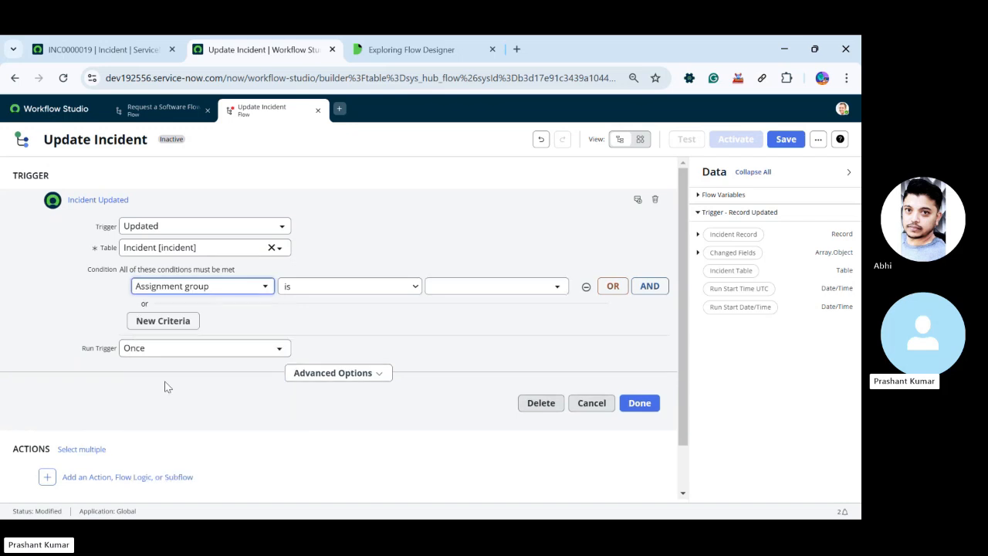
click(320, 292)
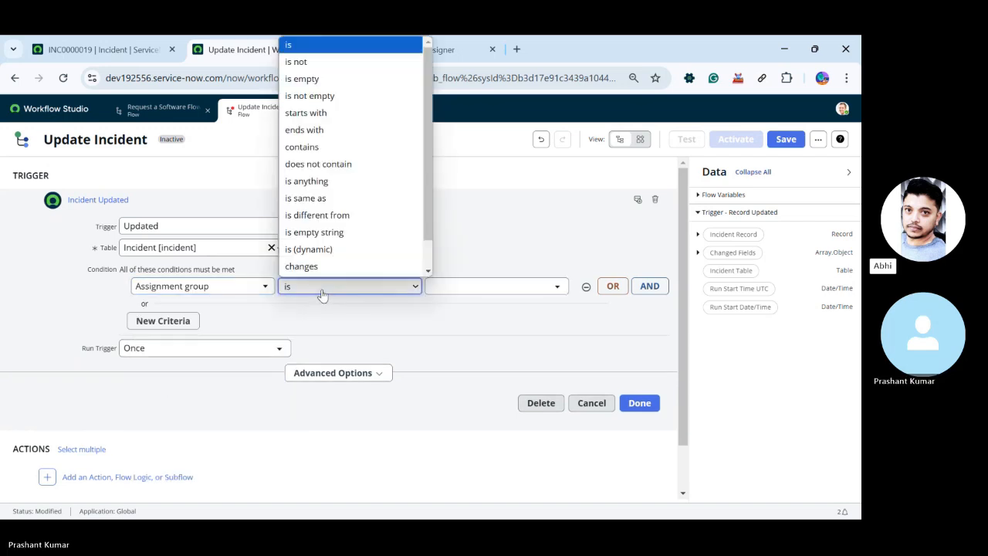
click(302, 266)
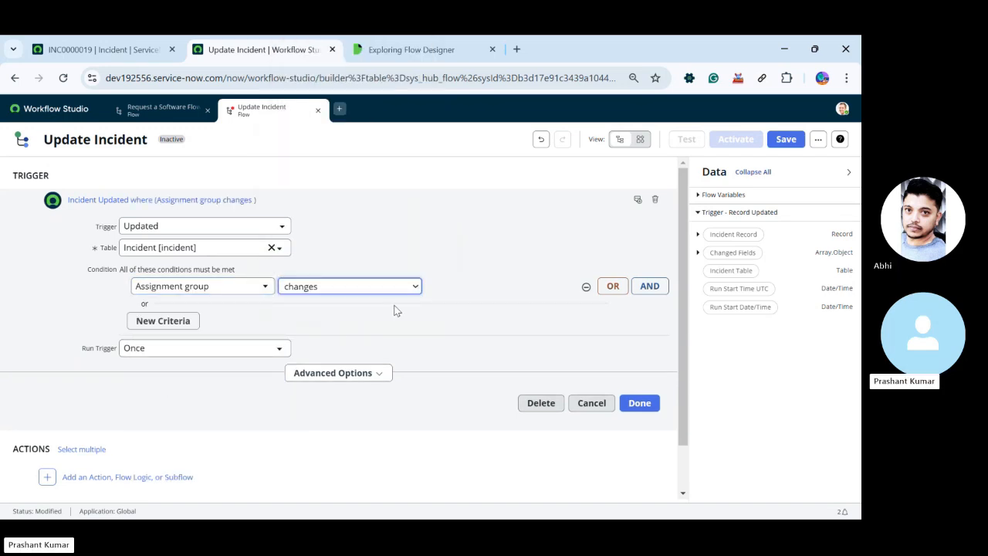
click(634, 402)
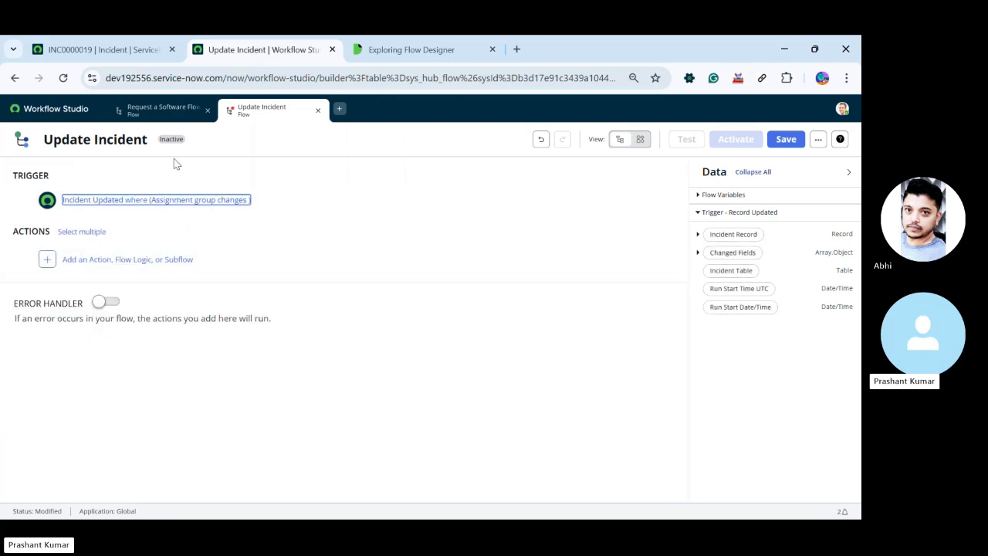
Add an Update Record action to the flow by searching the available actions
click(116, 268)
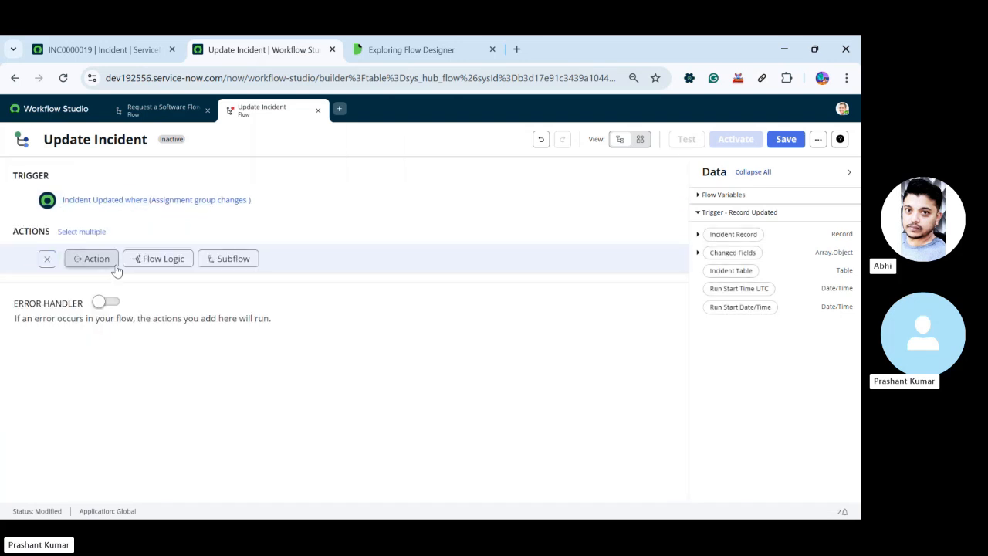
click(89, 265)
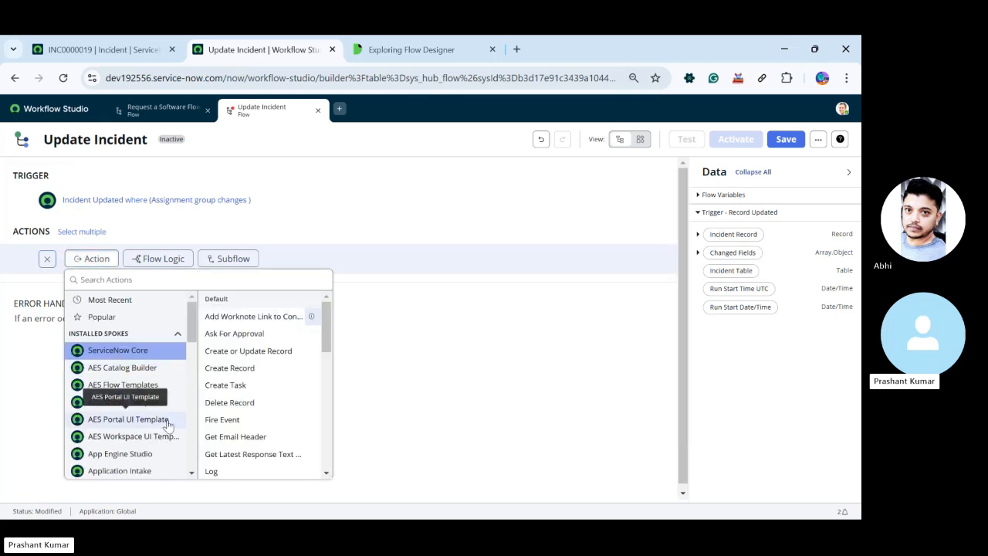
scroll(231, 429, down, 10)
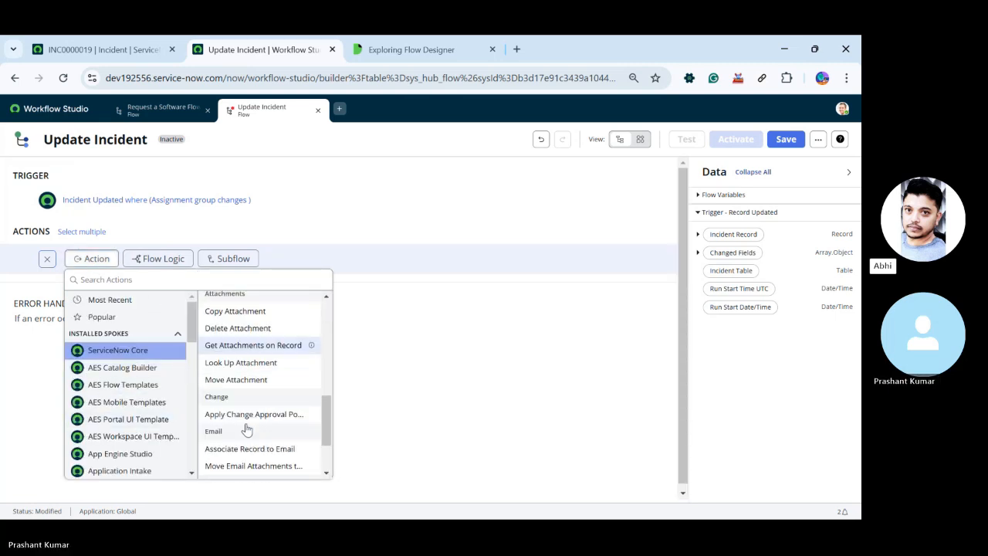
click(150, 279)
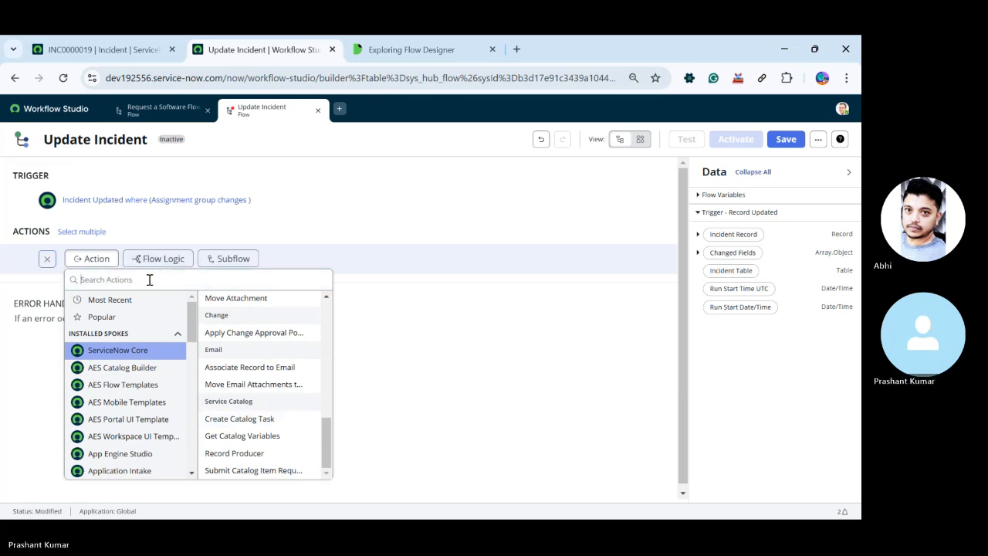
text(update)
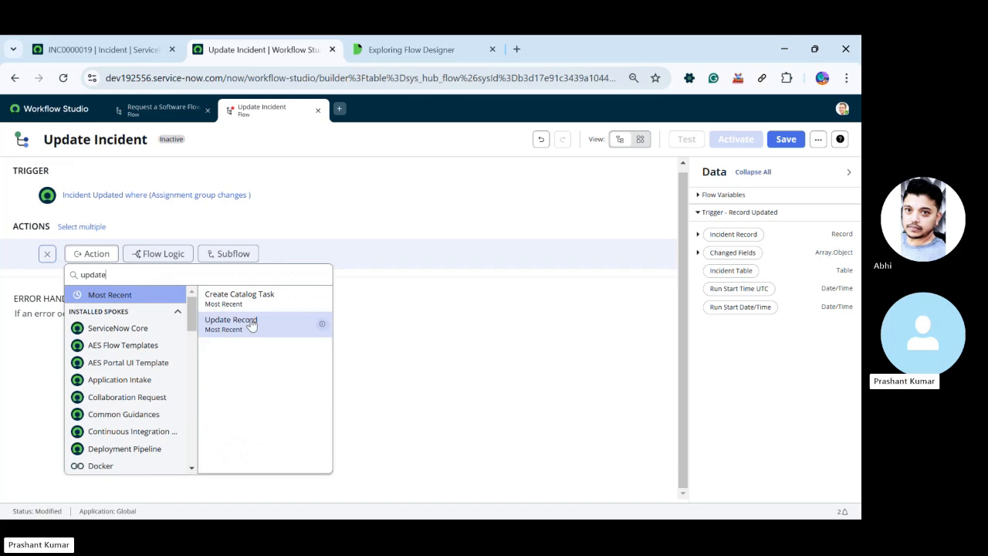
click(252, 318)
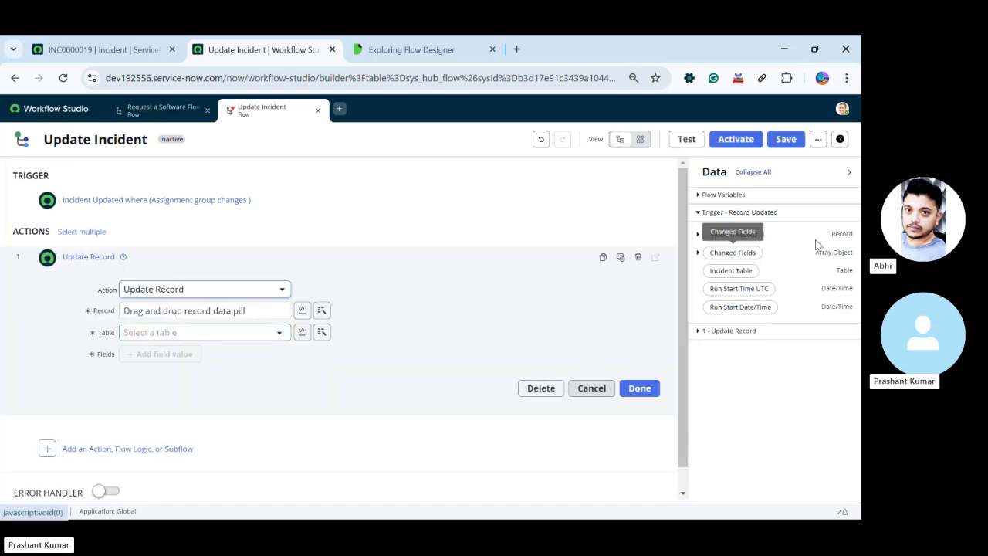
Use the trigger's Incident Record as the record to update and add a field row, opening its list of fields
drag(734, 234, 162, 309)
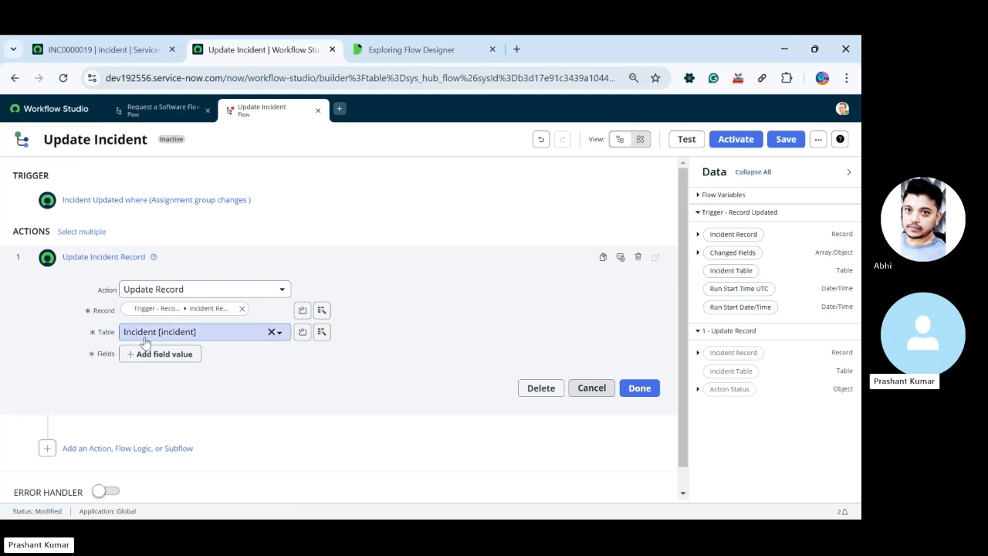
click(180, 356)
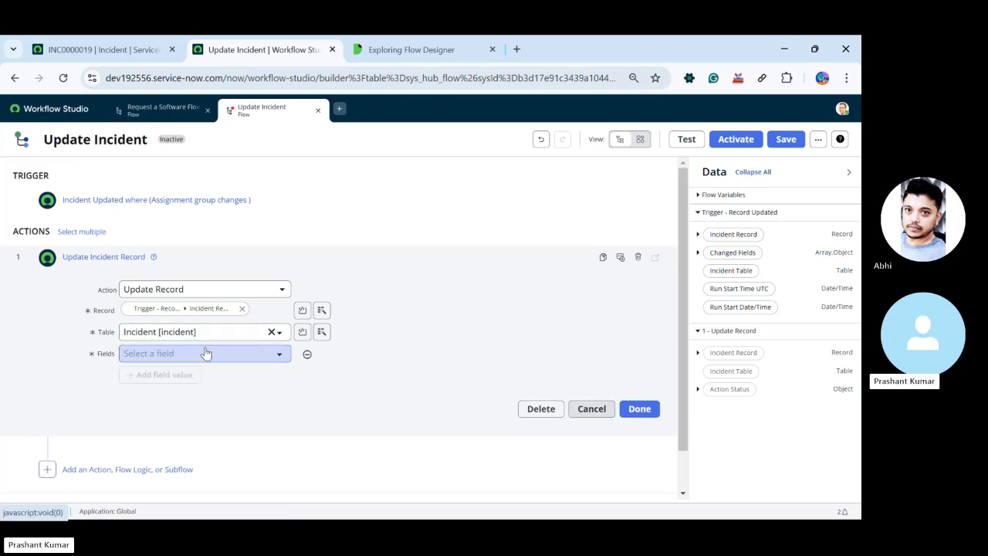
click(206, 353)
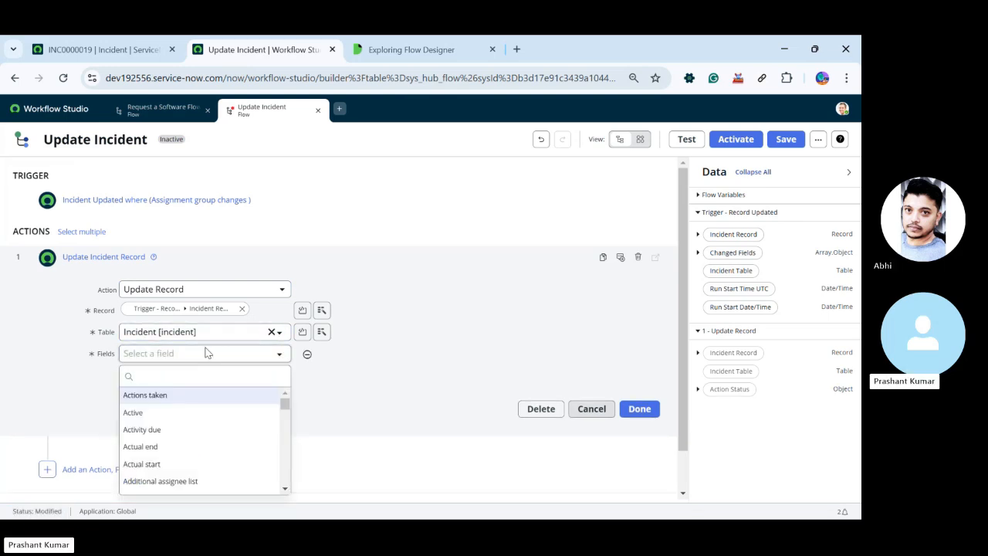
On the open incident form, set Category to Inquiry / Help and inspect the Category field's technical details
click(116, 45)
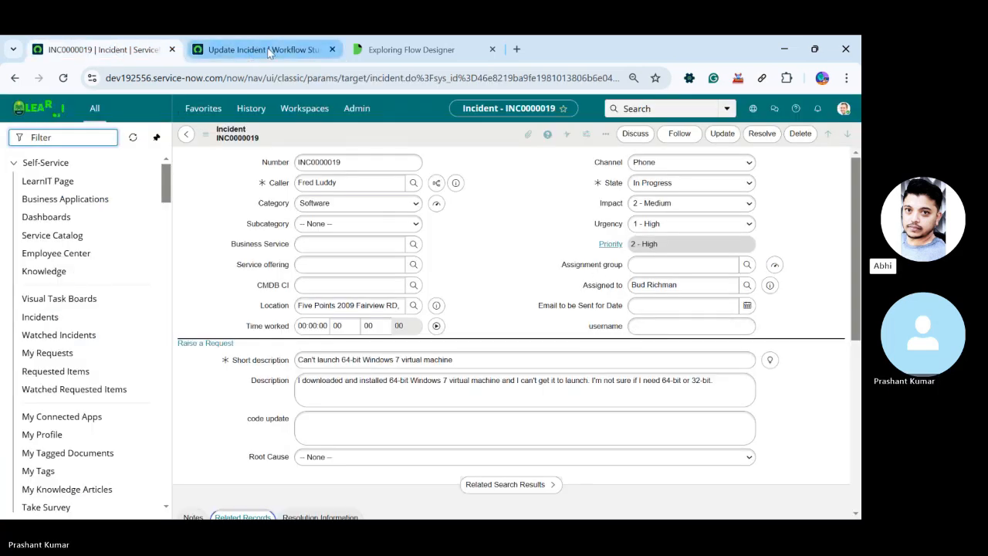
mouse_move(268, 51)
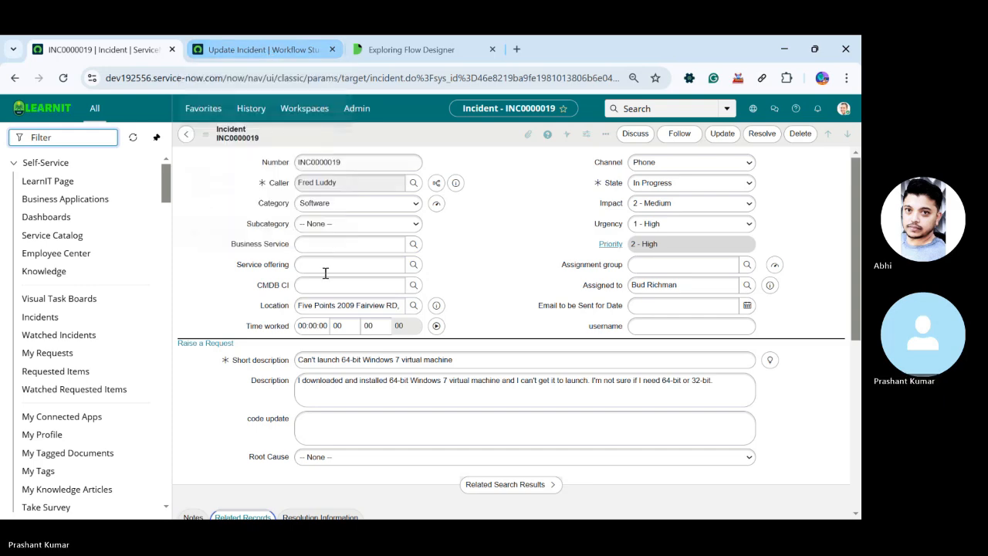
scroll(326, 271, down, 3)
scroll(308, 284, up, 3)
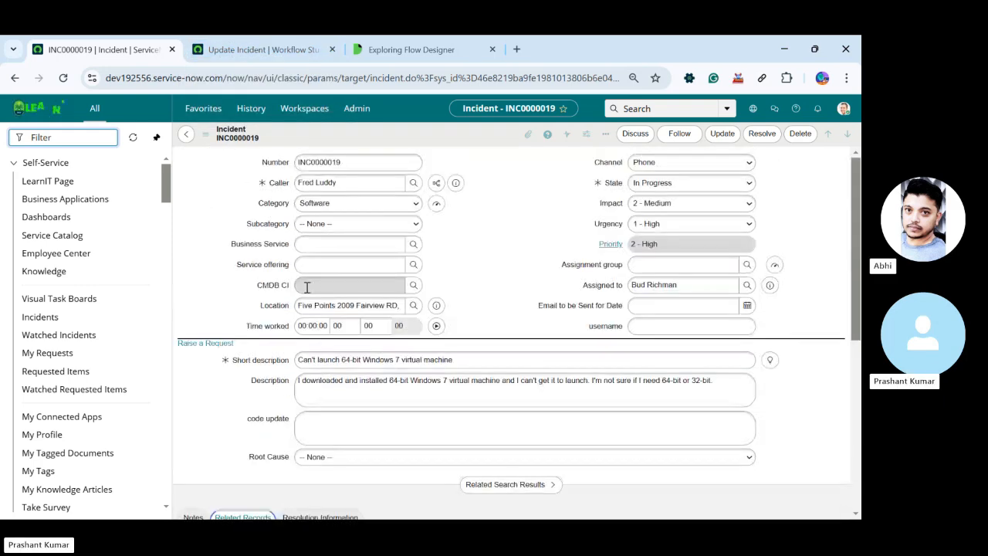
click(353, 204)
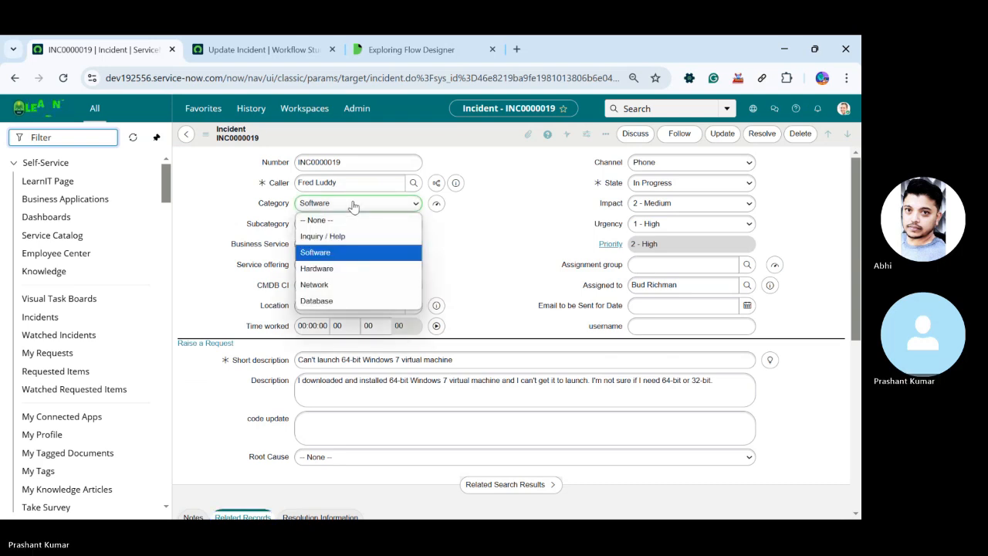
click(323, 236)
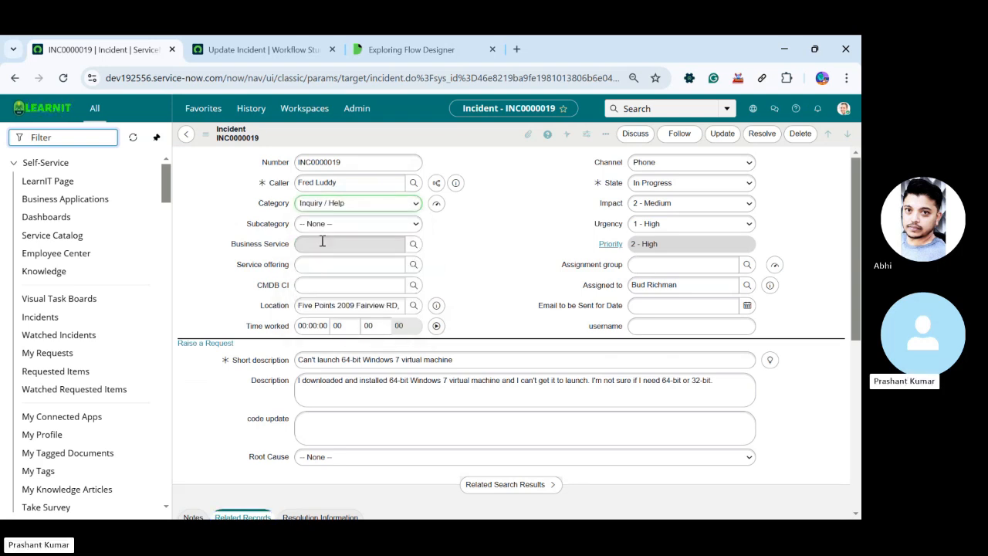
double_click(279, 205)
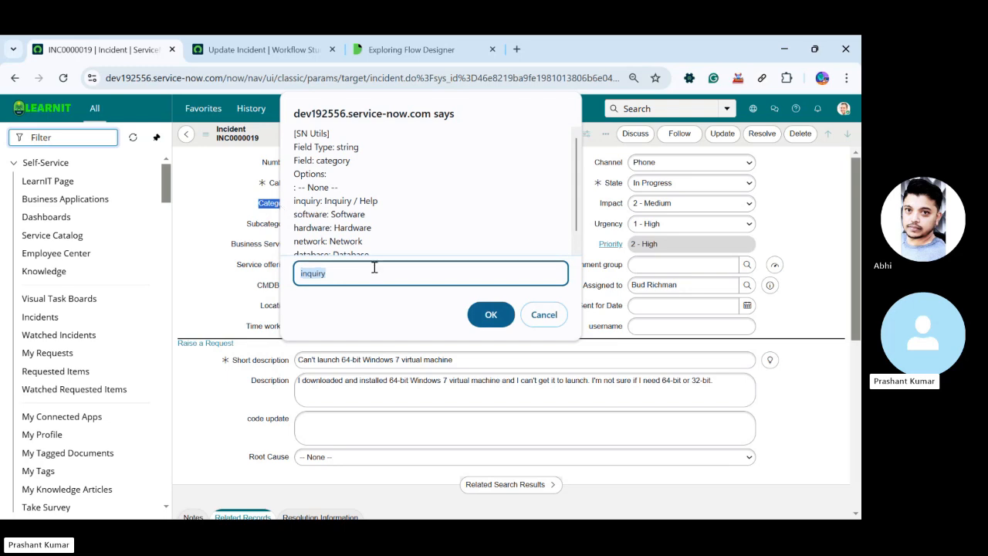
Close the field details and have the Update Incident flow's action set Category to Inquiry / Help, then finish the action and save the flow
click(486, 314)
click(263, 49)
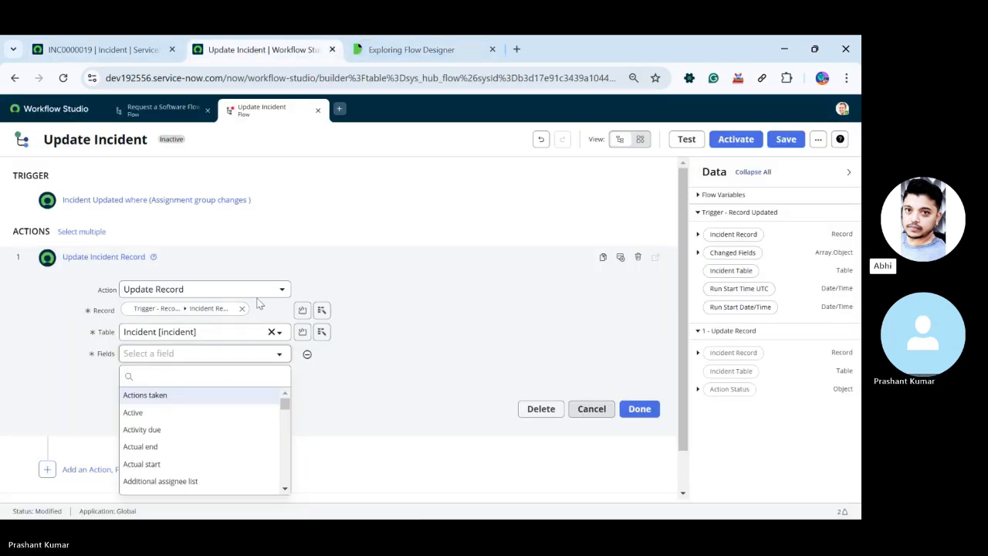
text(cate)
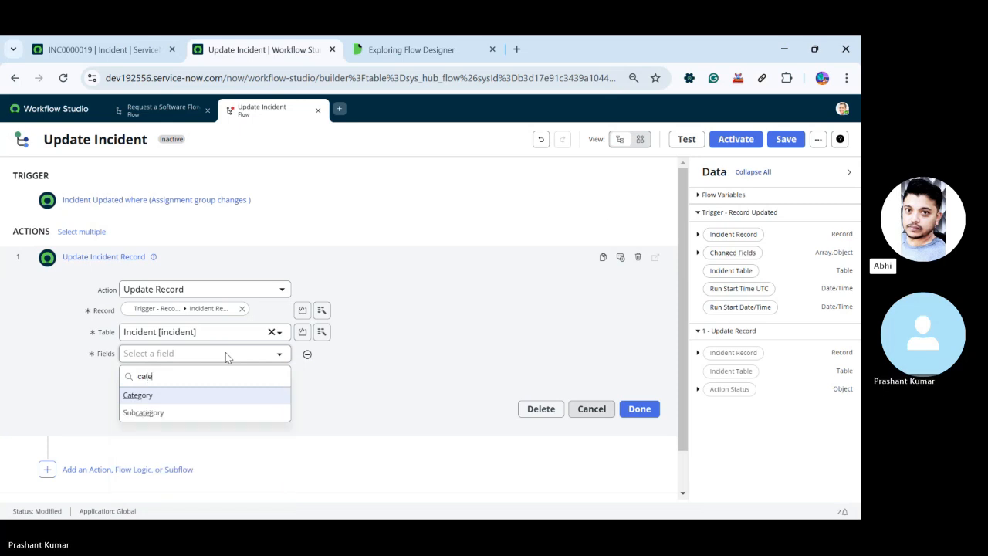
key(Return)
click(393, 355)
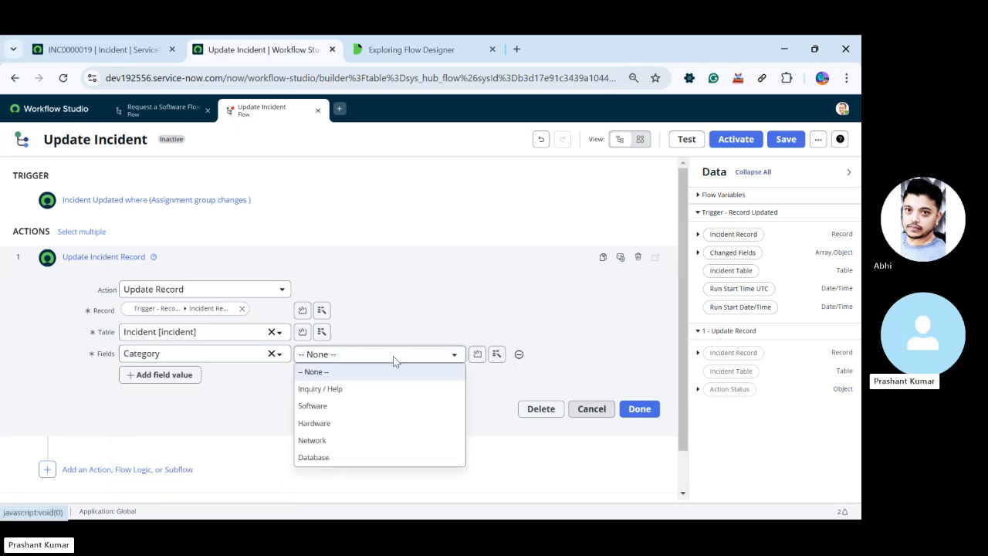
click(378, 389)
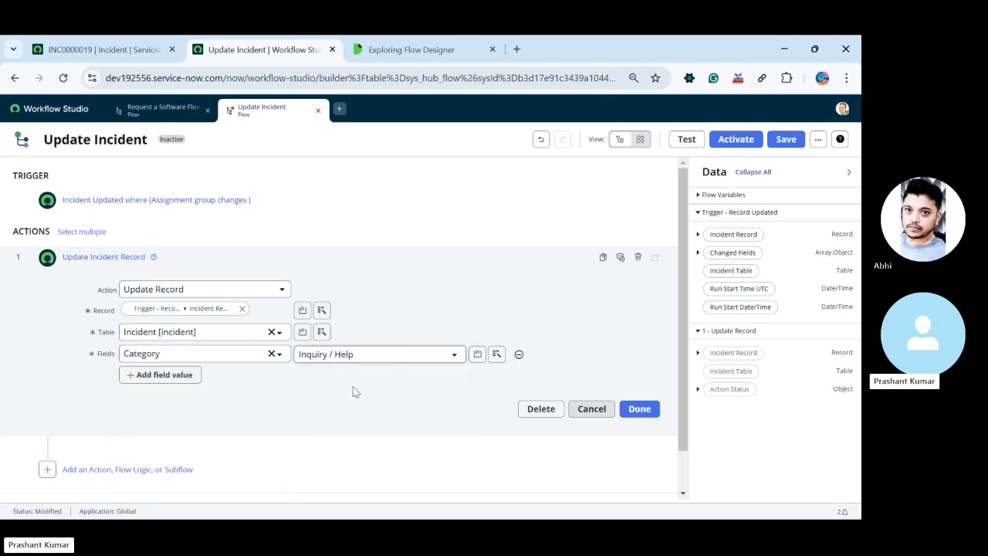
click(638, 409)
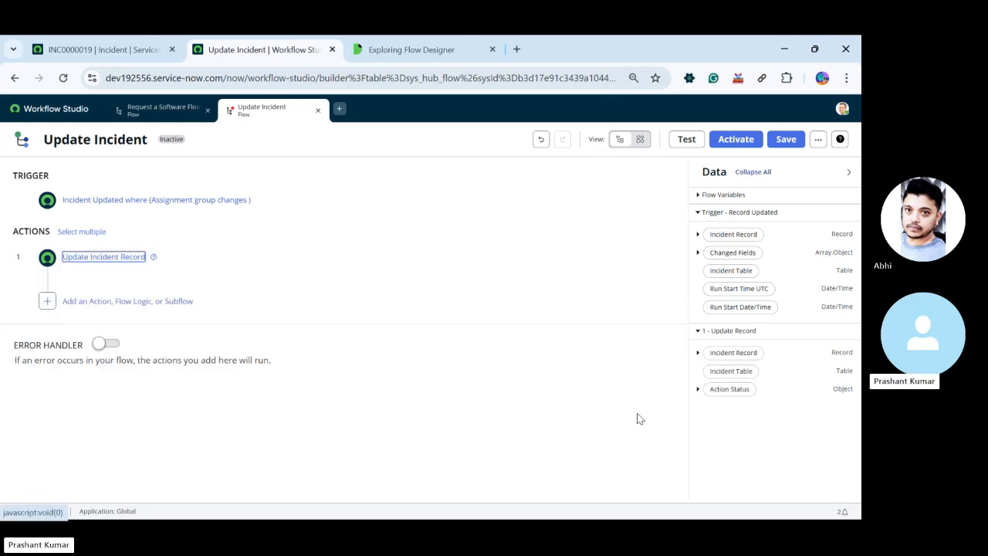
click(786, 139)
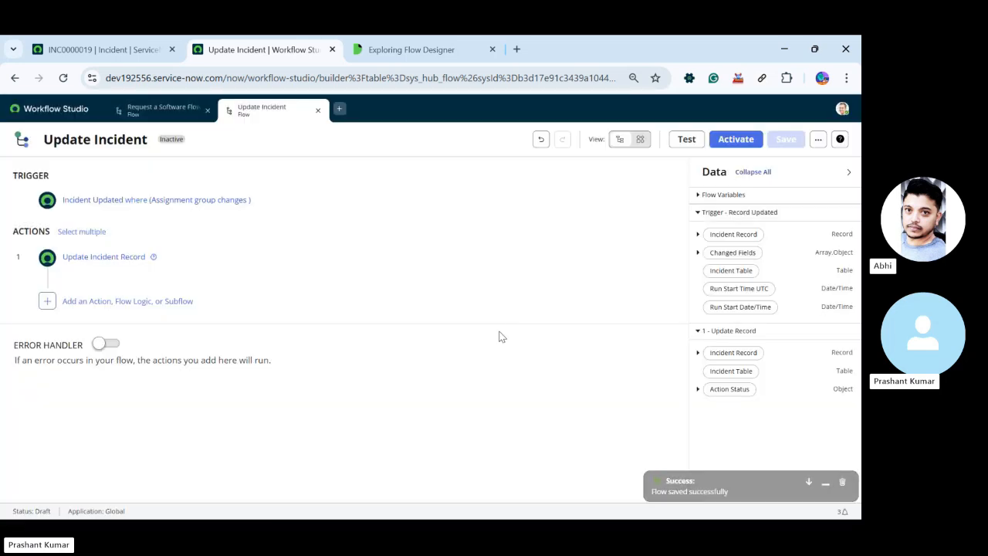
Open the flow's test setup and reload incident INC0000019, leaving its form without saving the changes
click(686, 139)
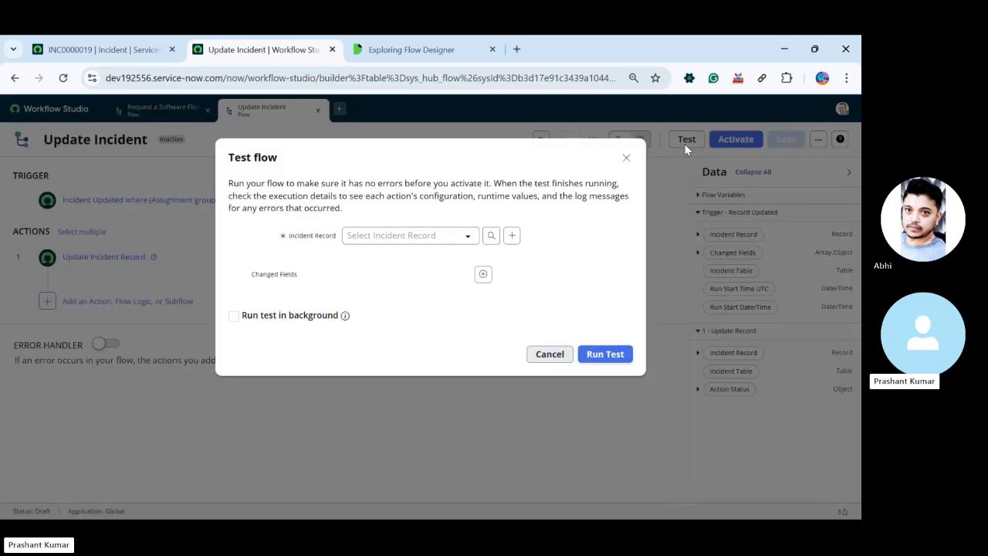
click(101, 49)
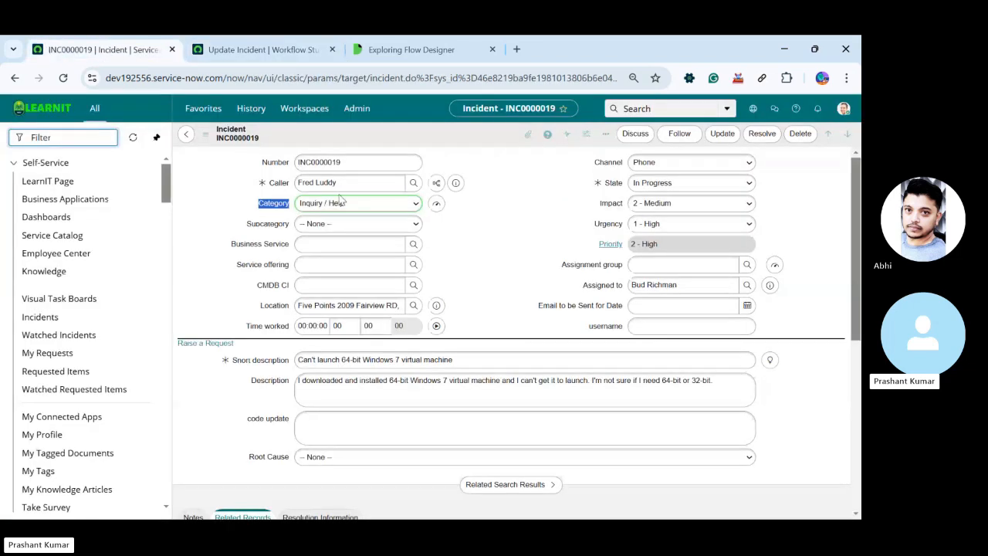
right_click(357, 138)
click(409, 454)
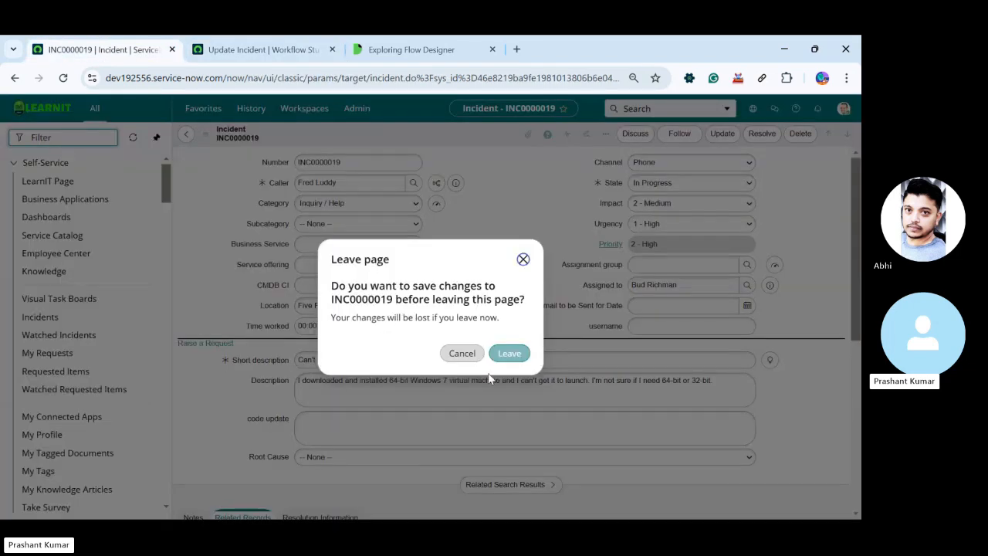
click(506, 353)
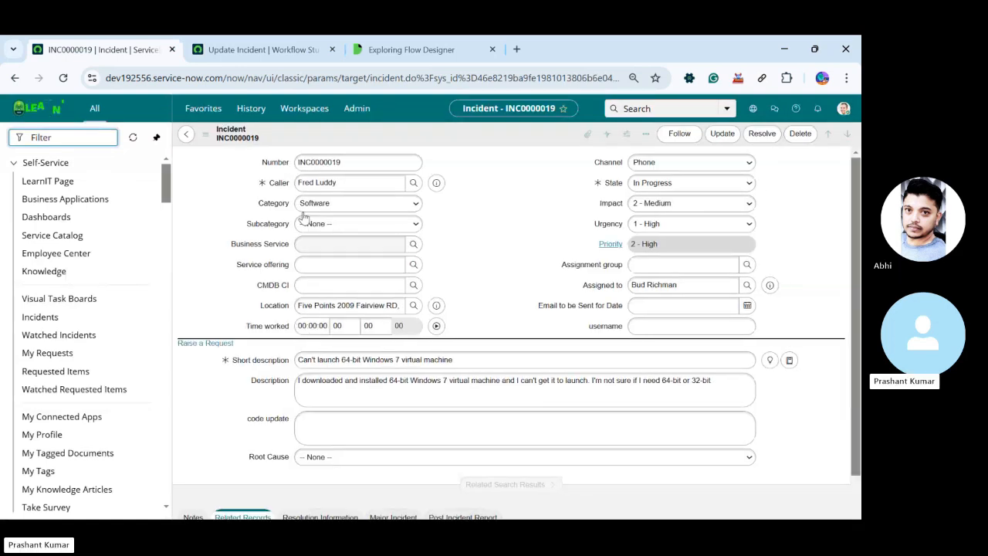
Copy the number from the incident form, choose INC0000019 as the test's Incident Record and run the test
click(346, 168)
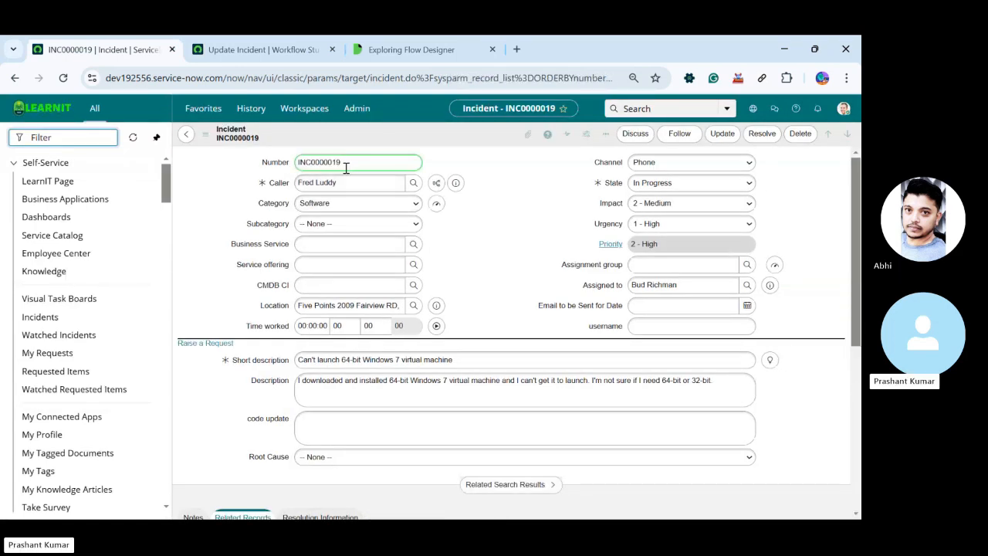
double_click(345, 165)
key(ctrl+c)
click(388, 51)
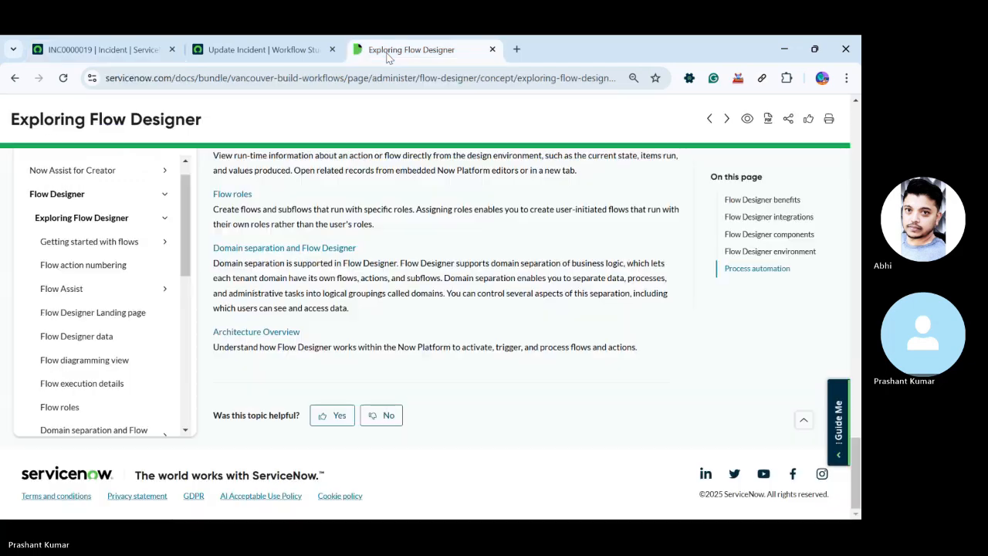
click(262, 50)
click(421, 235)
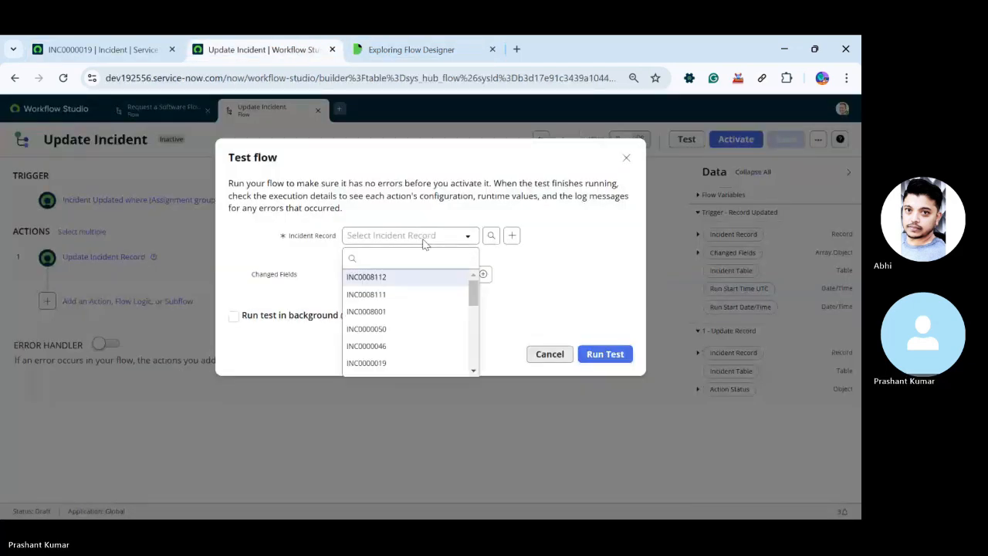
key(ctrl+v)
click(394, 280)
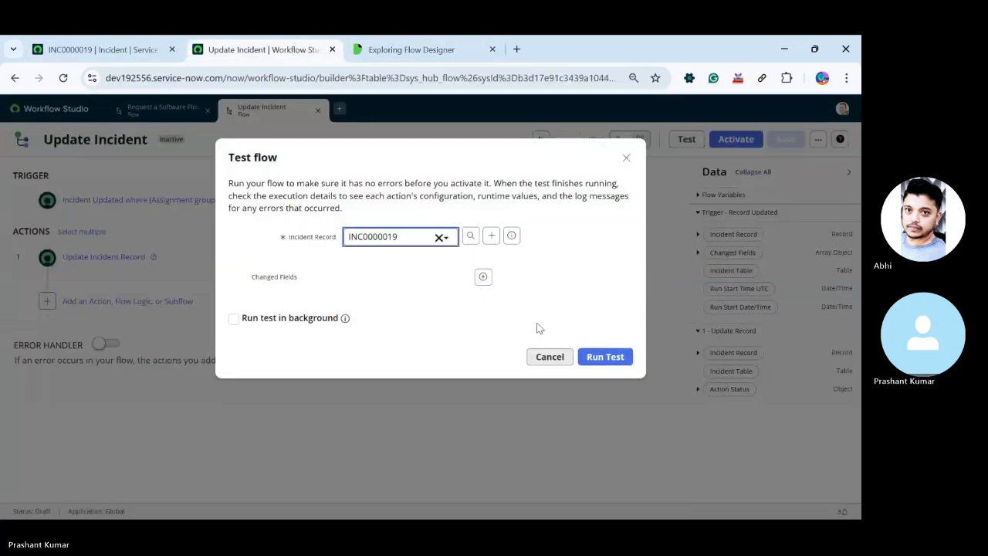
click(605, 353)
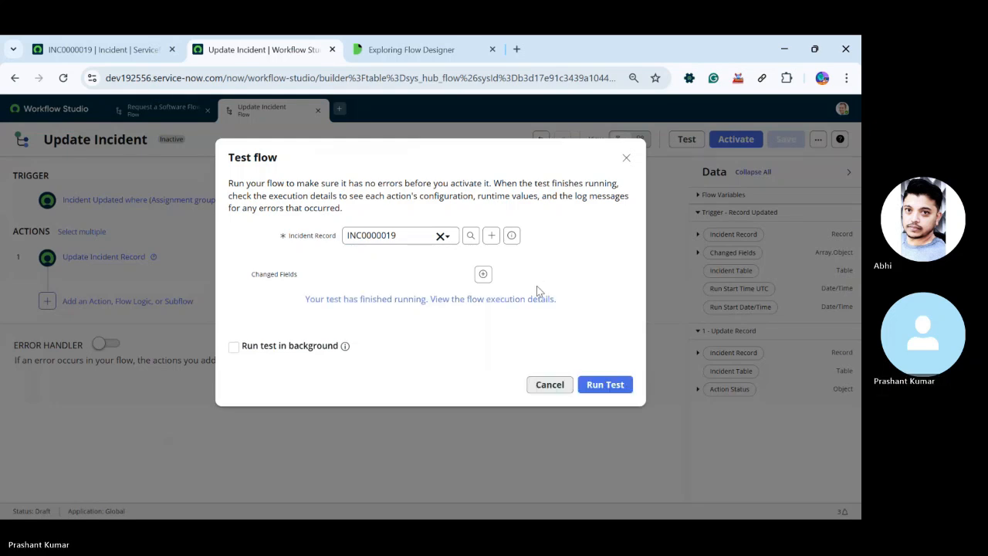
Examine the Update Record action in the flow execution details and check the Category field on the incident form
click(414, 301)
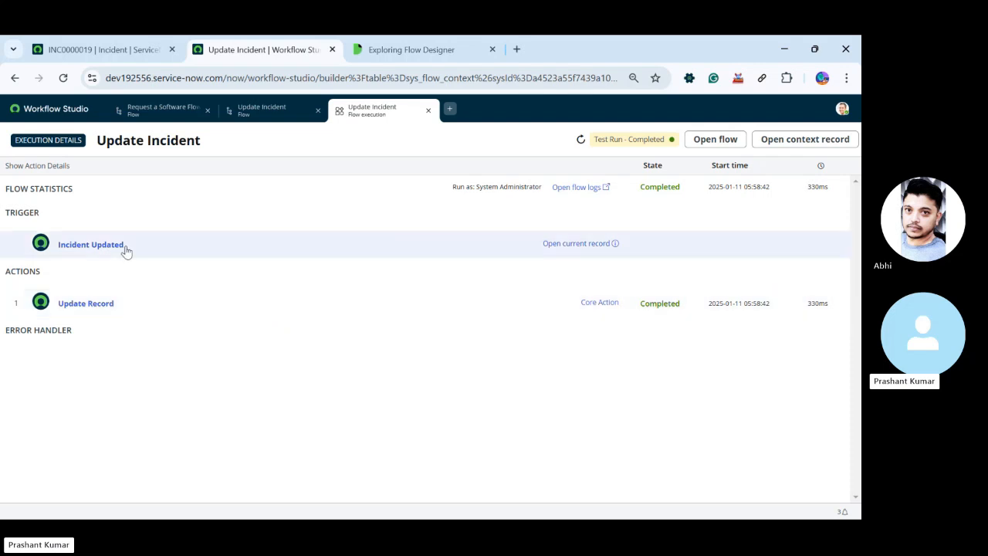
click(138, 303)
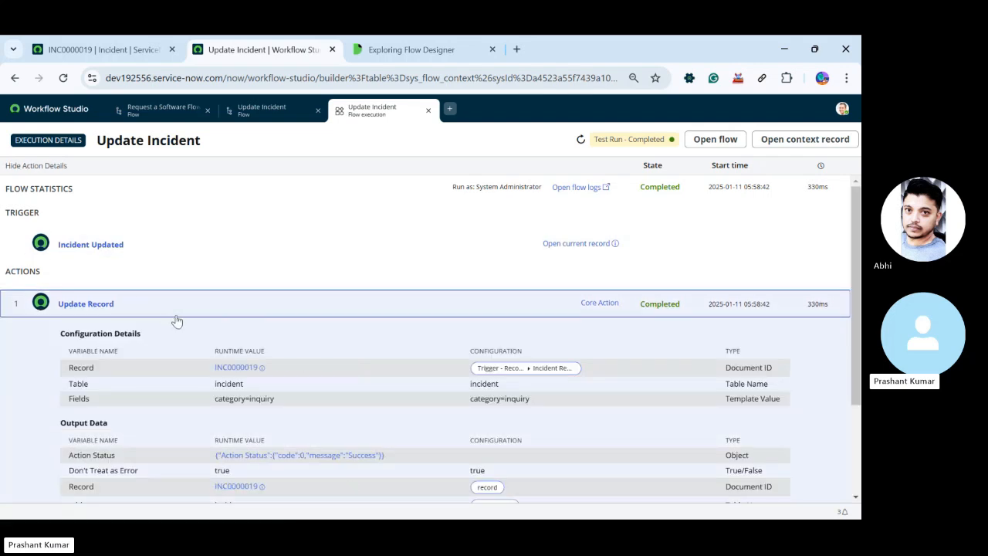
scroll(176, 321, down, 1)
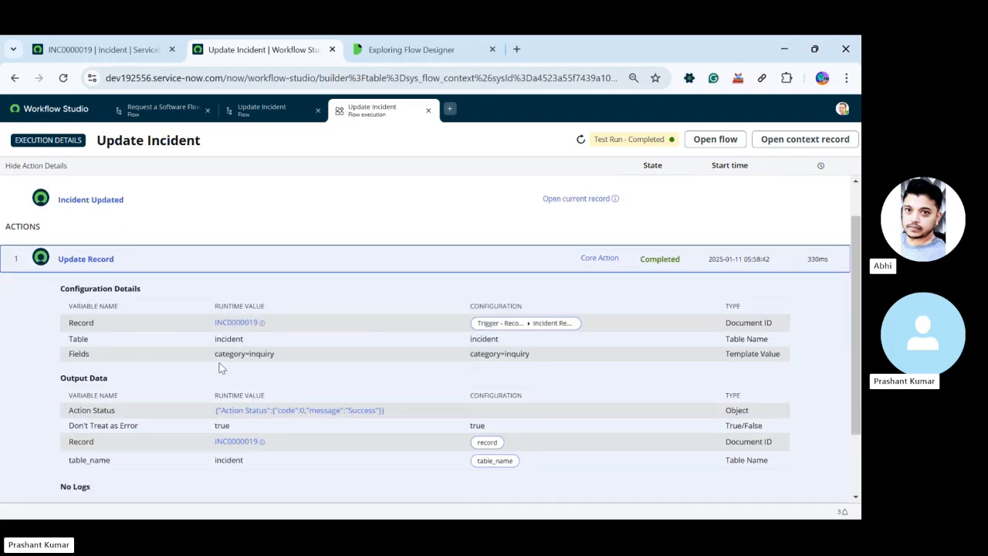
click(236, 323)
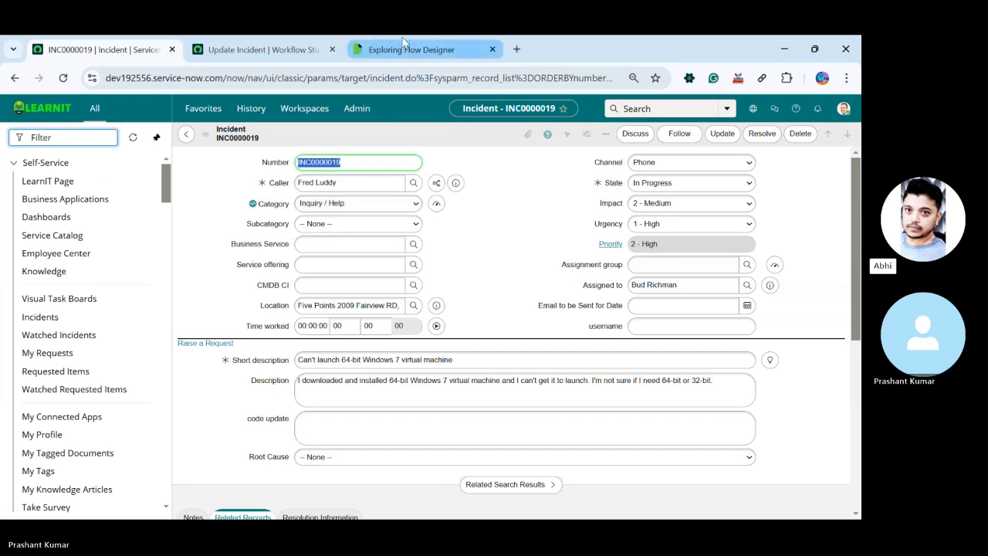
click(262, 49)
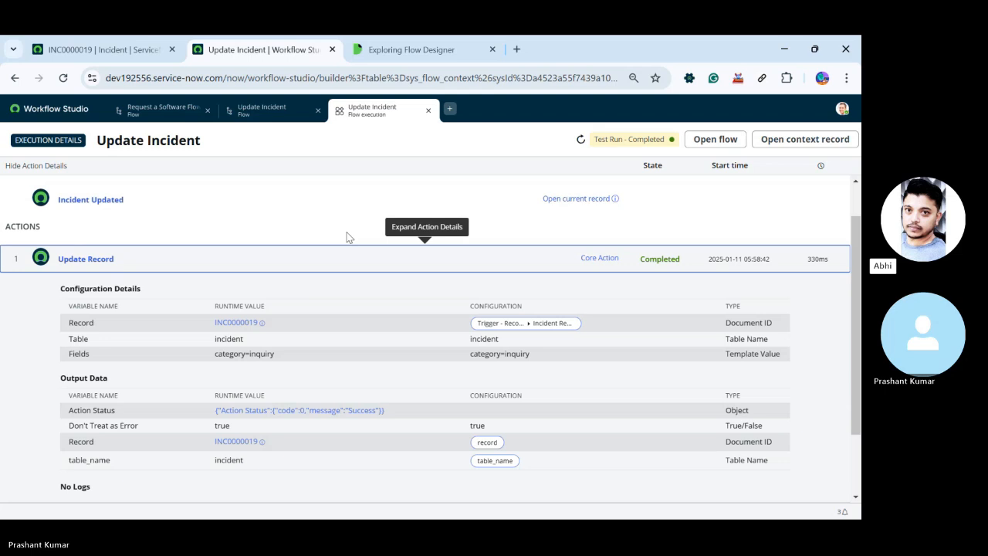
Set the incident's Category to Network and save the record
click(97, 47)
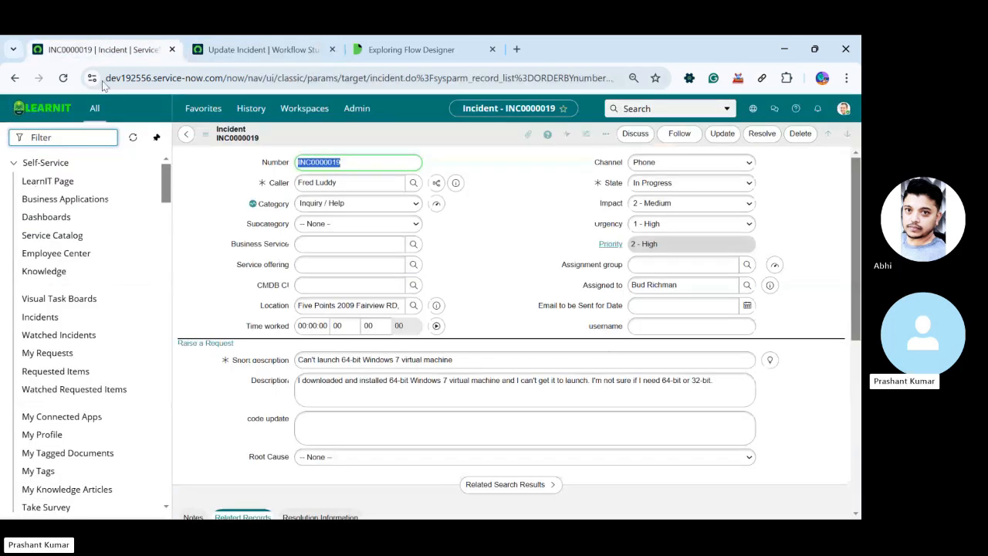
click(297, 205)
click(328, 283)
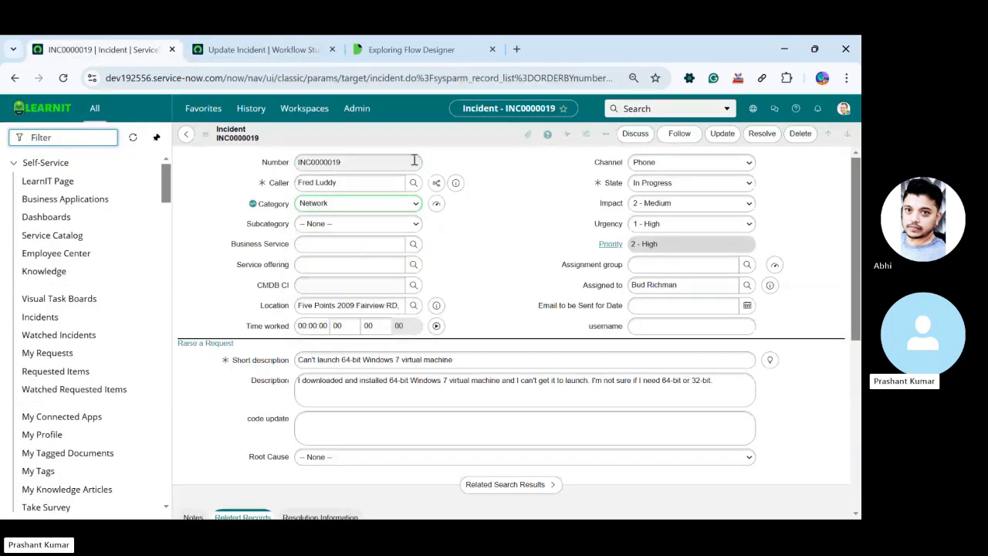
right_click(430, 141)
click(437, 147)
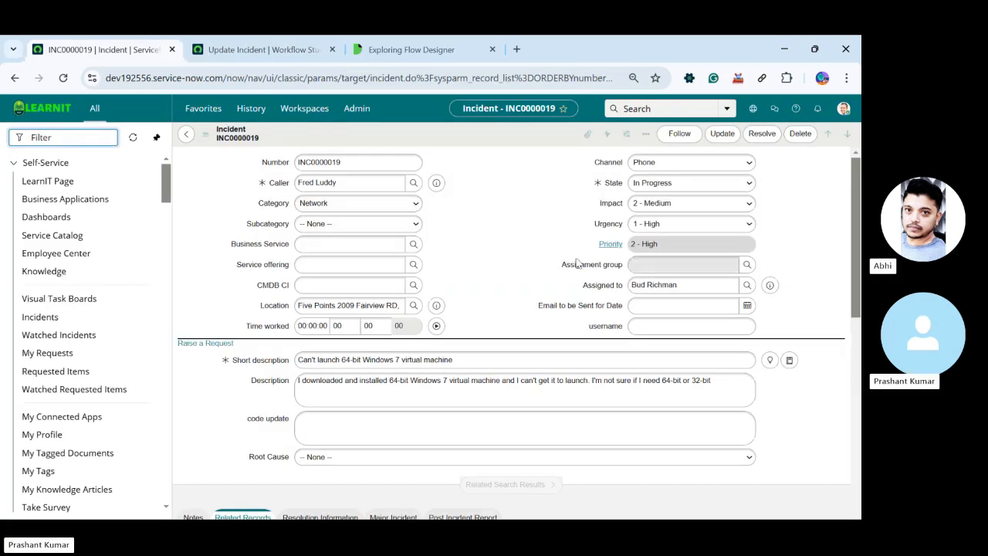
Set the incident's Assignment group to Network CAB Managers and save the record
click(746, 263)
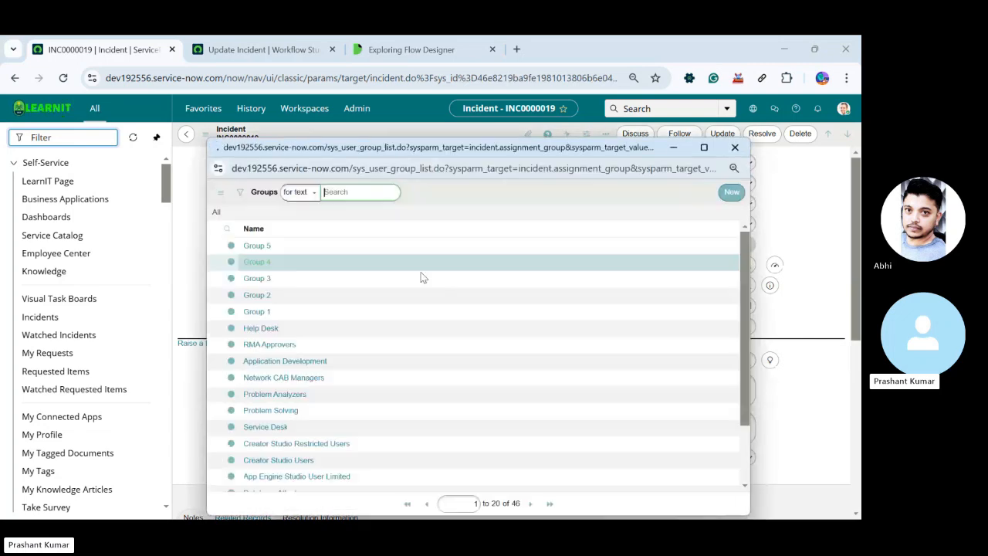
click(283, 398)
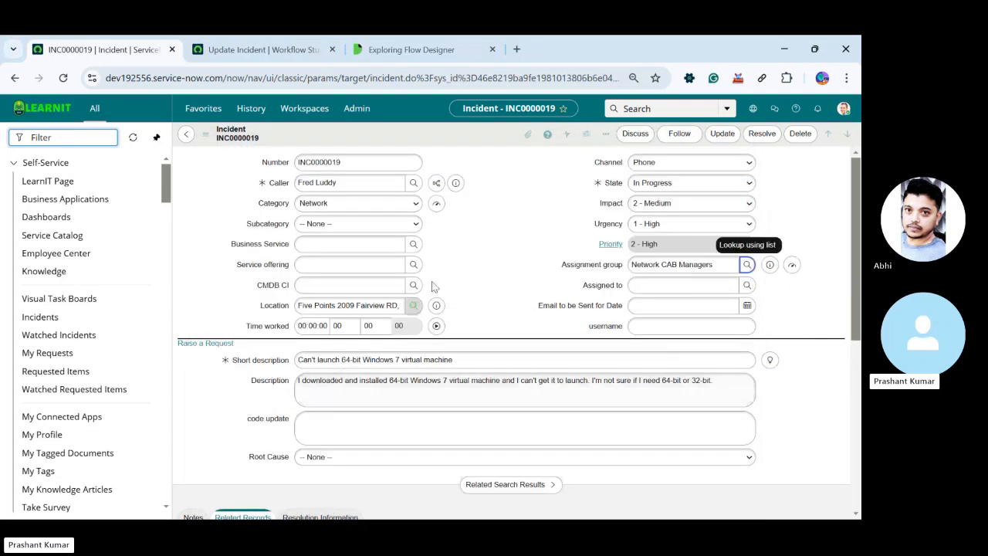
right_click(459, 140)
click(471, 144)
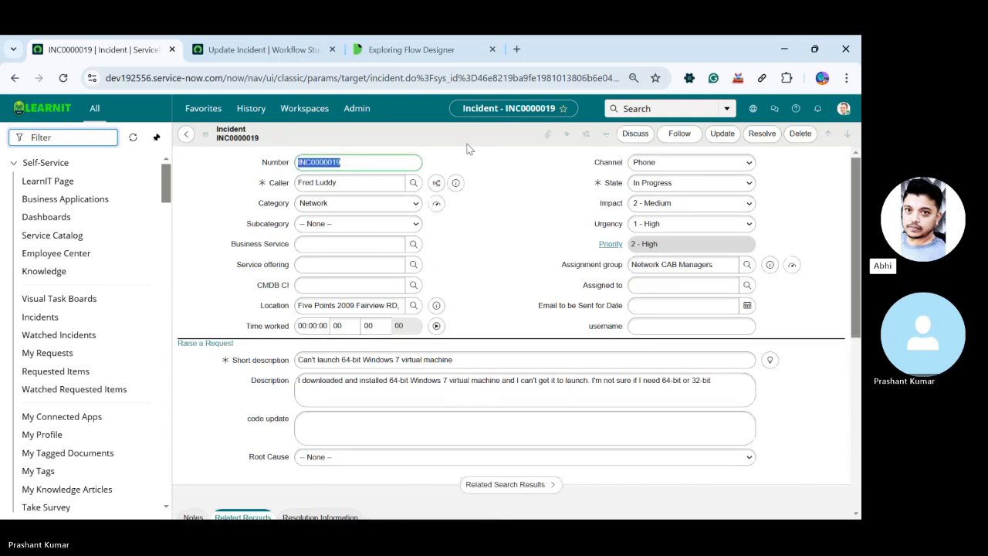
Set the incident's Assignment group to Problem Solving, save the record and reload the page to check its Category
click(747, 265)
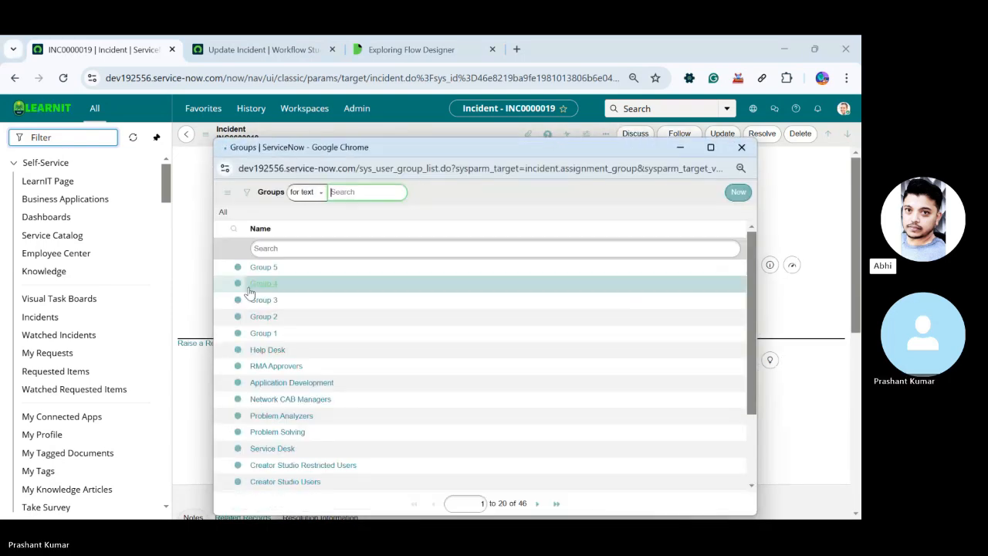
click(274, 435)
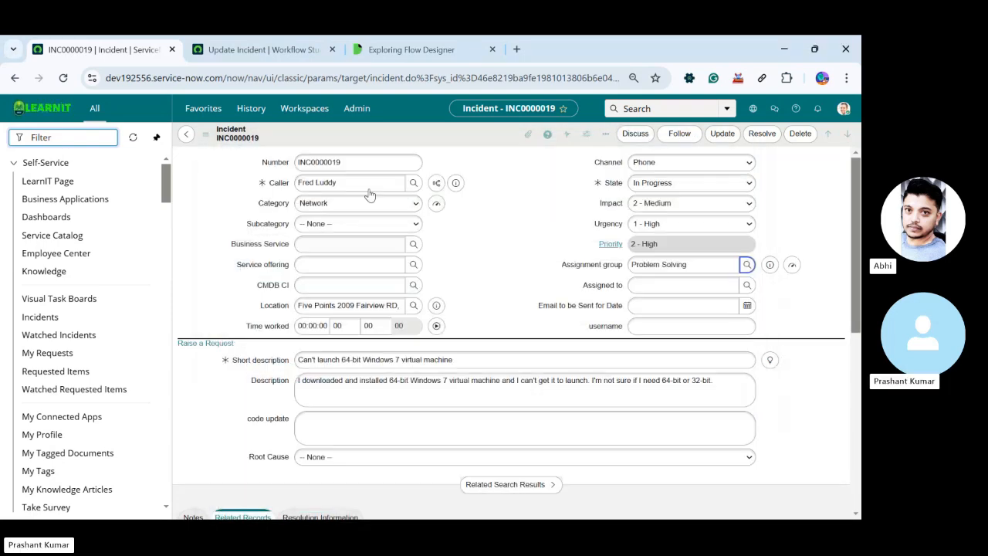
right_click(431, 135)
click(448, 141)
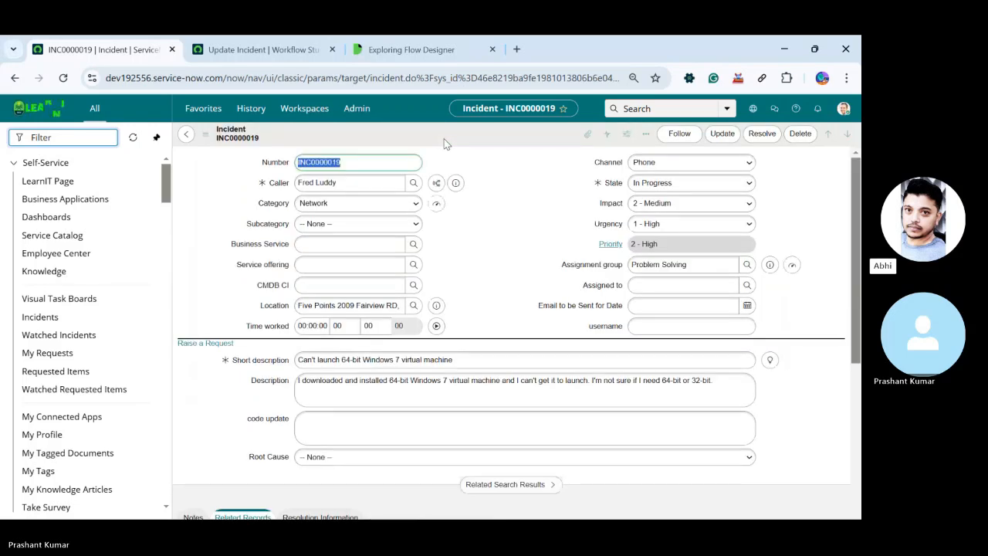
click(62, 80)
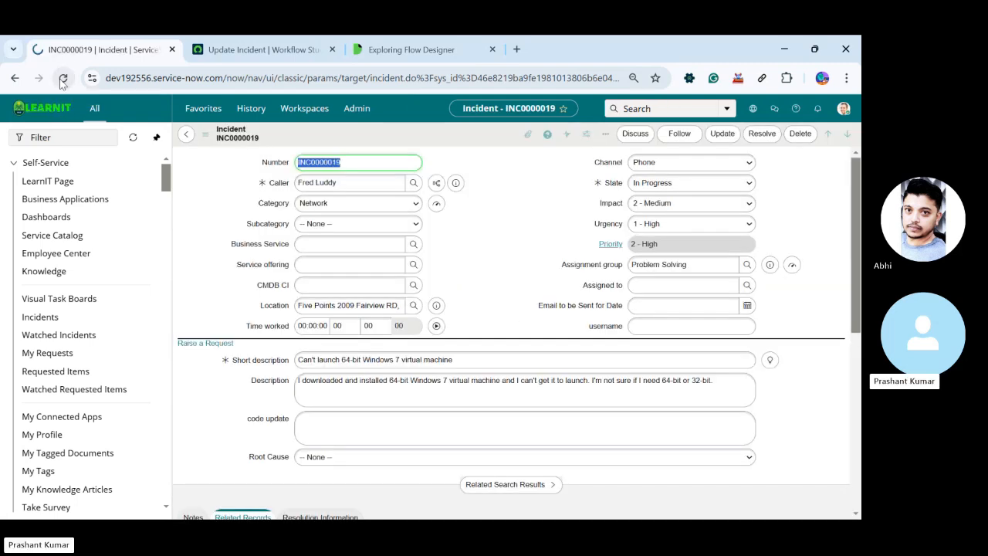
click(62, 81)
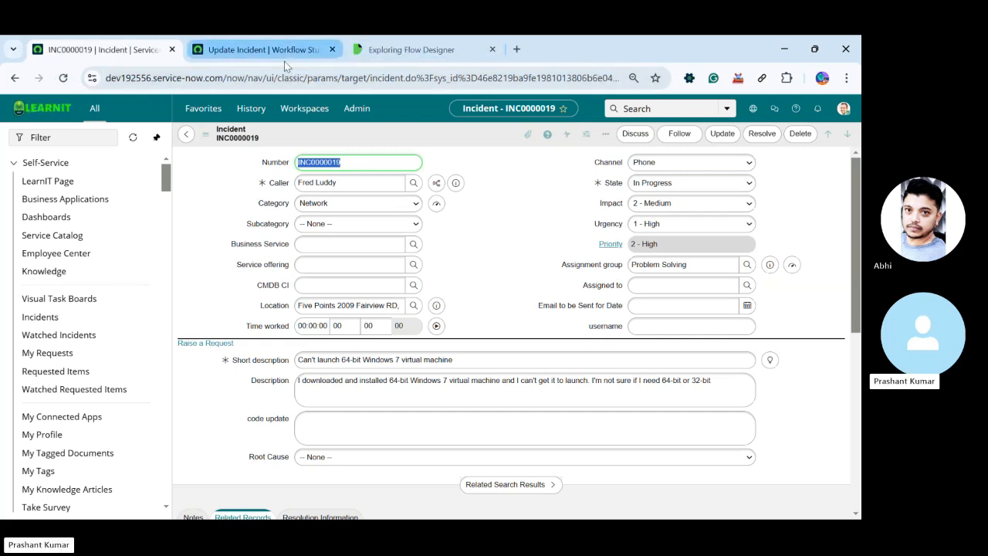
Close the flow execution details and return to the Update Incident flow's test setup
click(284, 57)
mouse_move(380, 62)
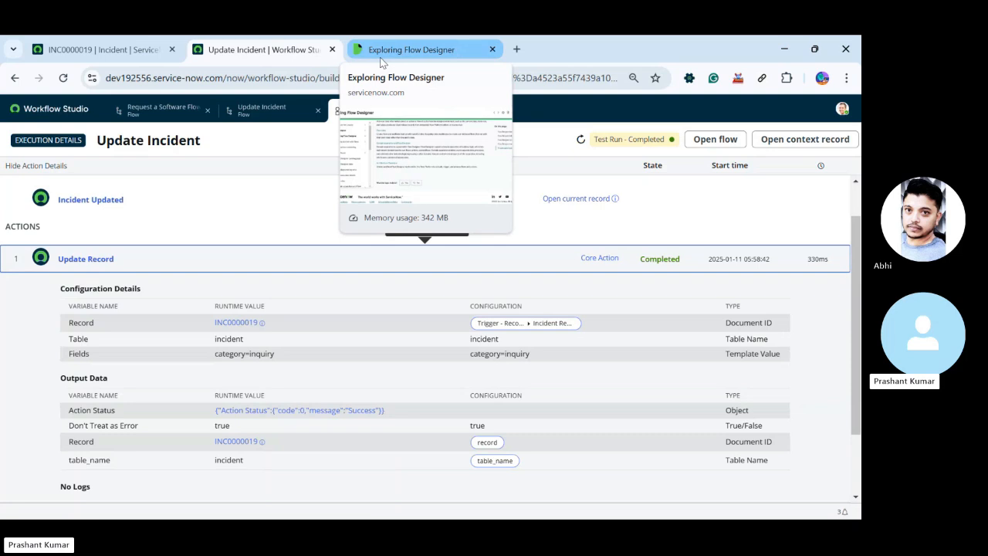
mouse_move(87, 52)
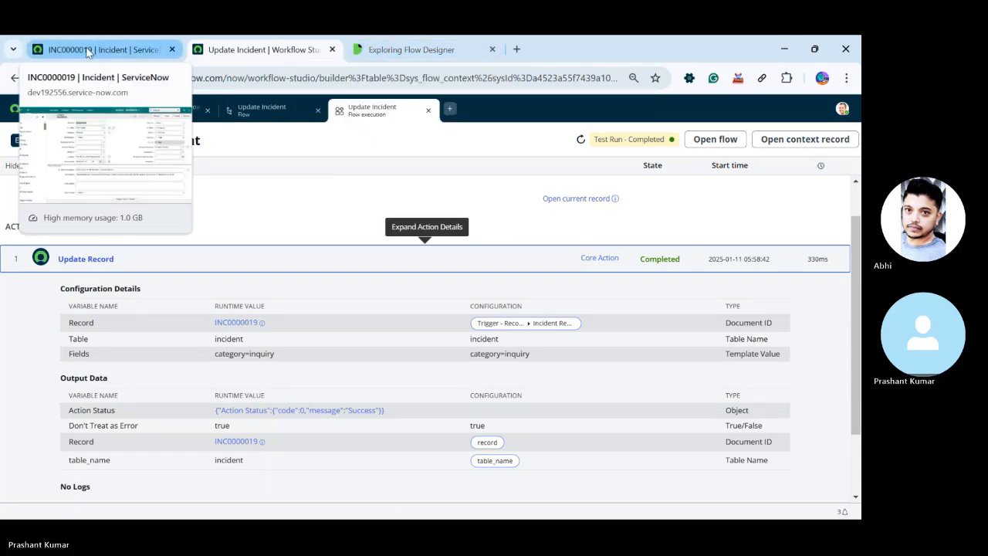
click(428, 112)
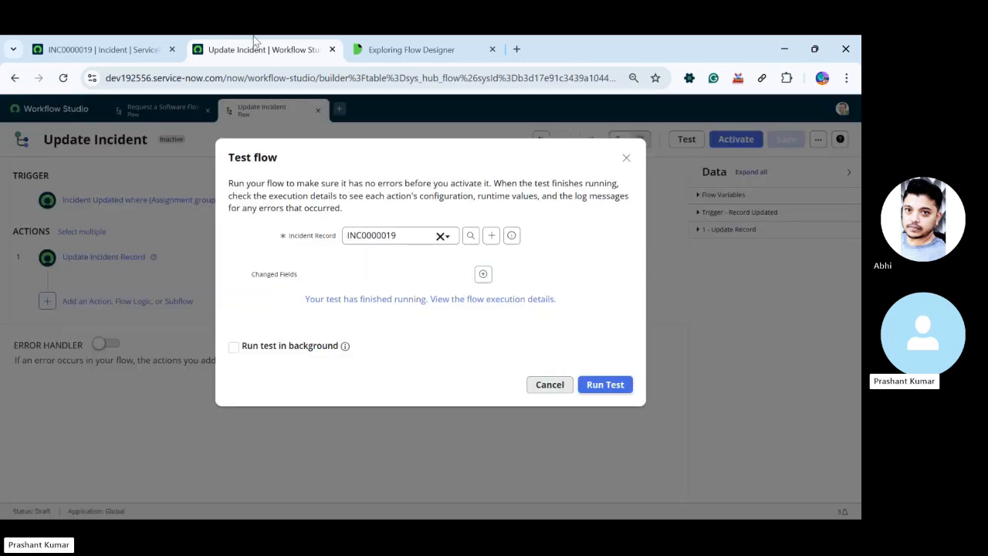
click(149, 40)
click(289, 43)
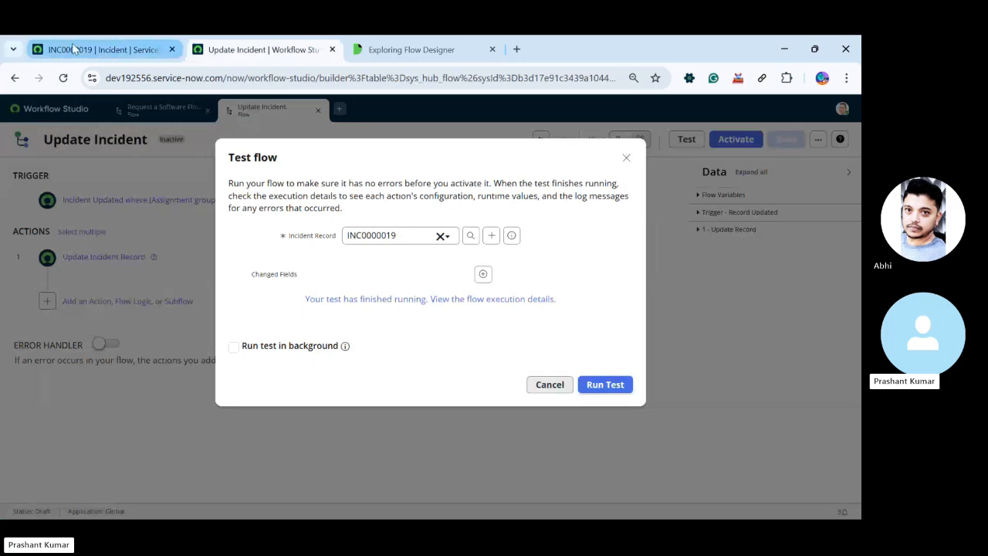
Close the Update Incident flow's test setup and check the Category and Assignment group on the incident record
click(37, 49)
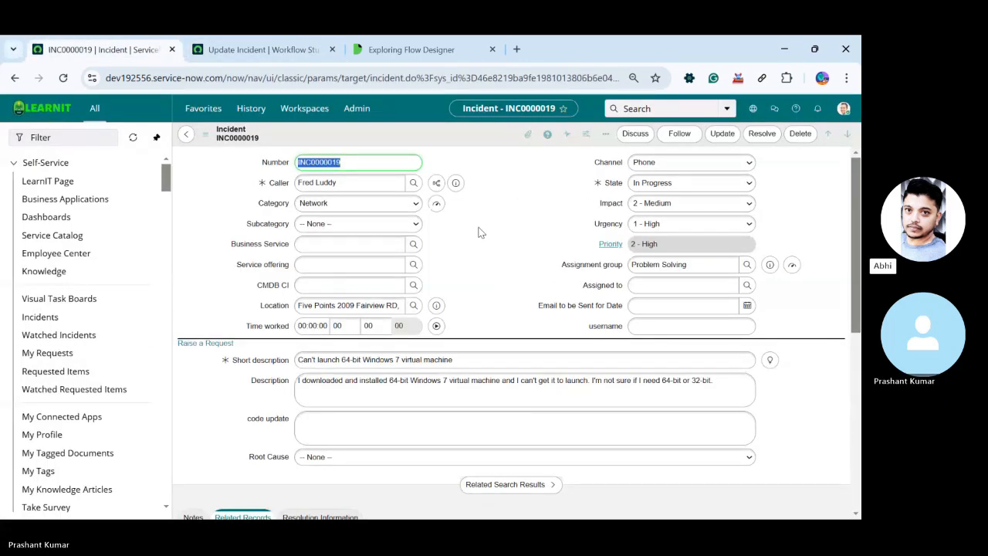
click(260, 49)
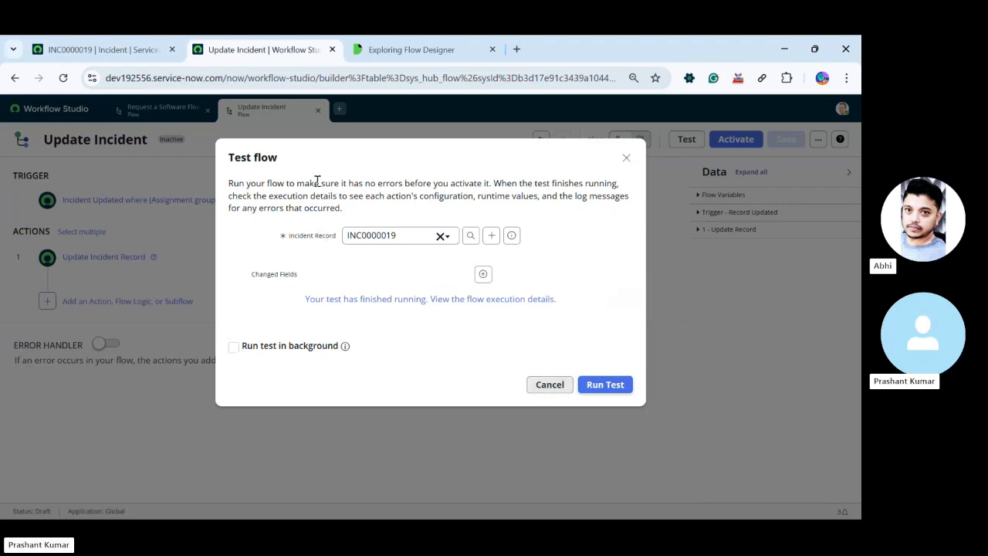
click(559, 387)
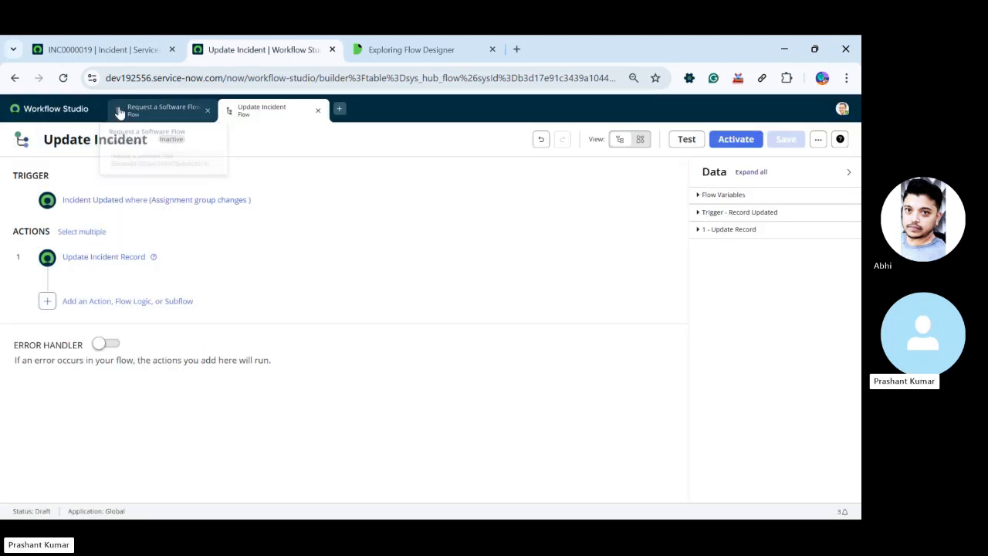
click(76, 51)
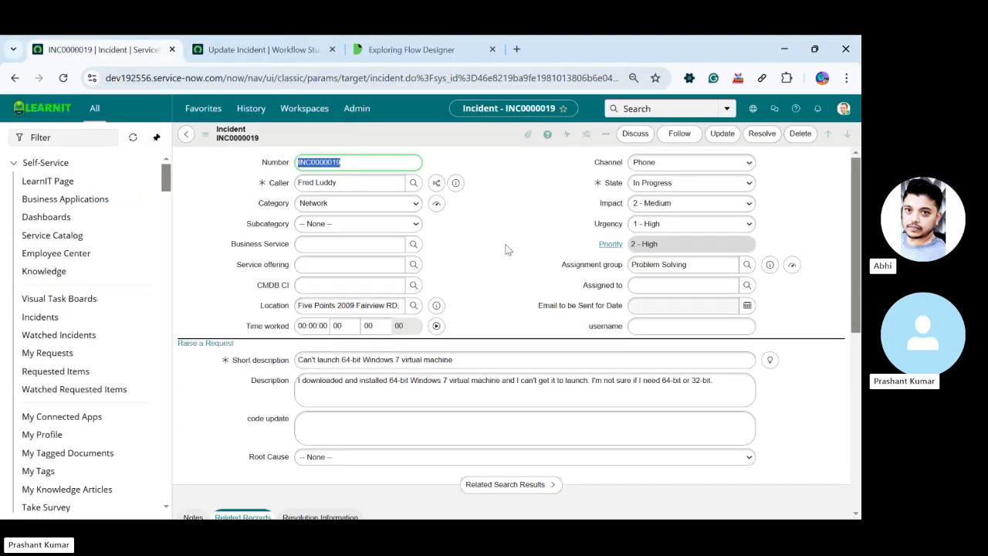
click(223, 49)
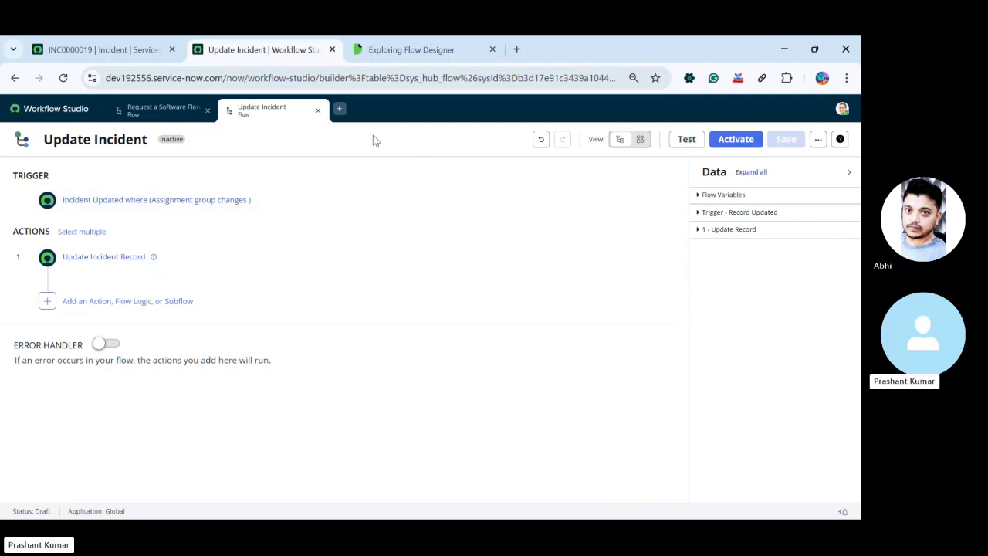
click(108, 54)
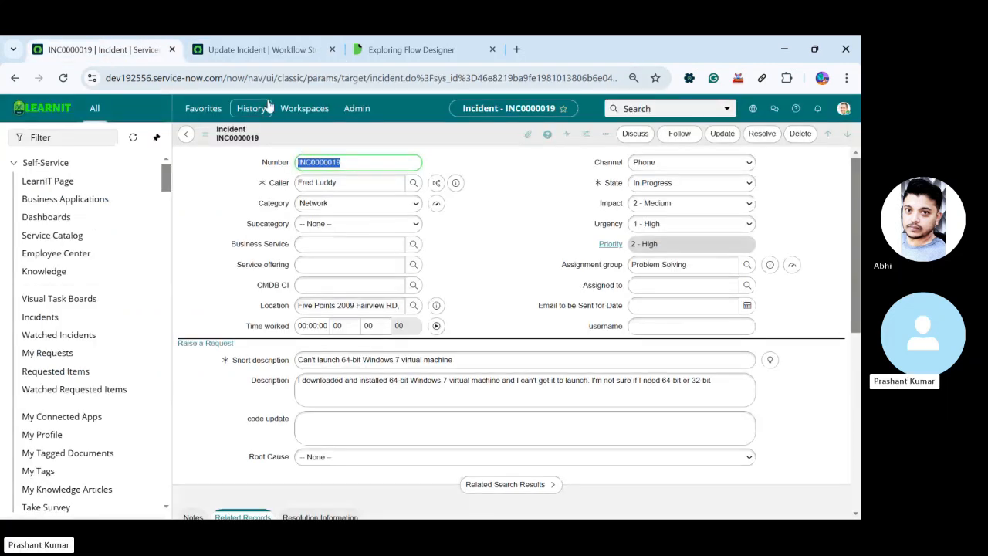
Activate the Update Incident flow and dismiss the resulting notification
click(245, 52)
click(733, 140)
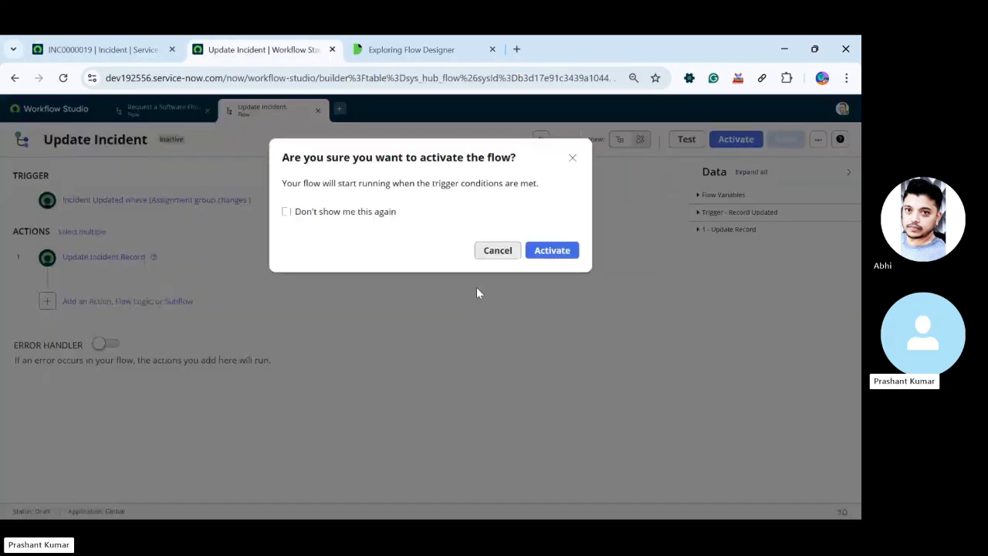
click(551, 253)
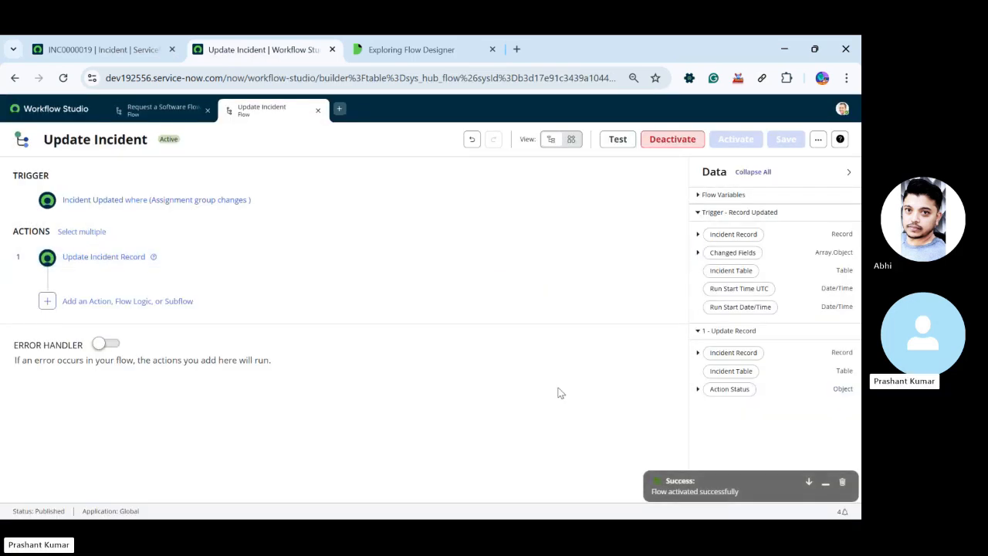
click(825, 484)
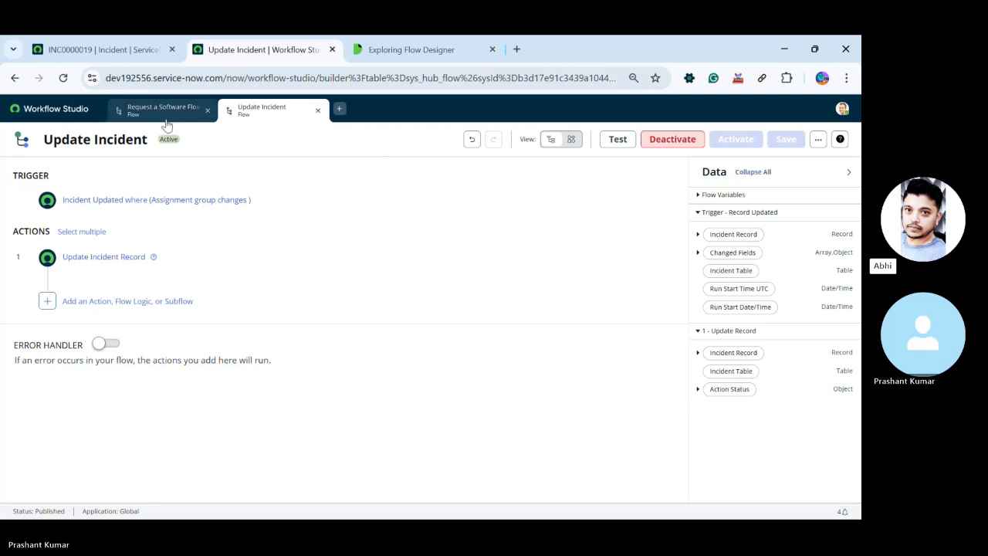
Reload the incident form, set its Assignment group to RMA Approvers and save the record
click(100, 49)
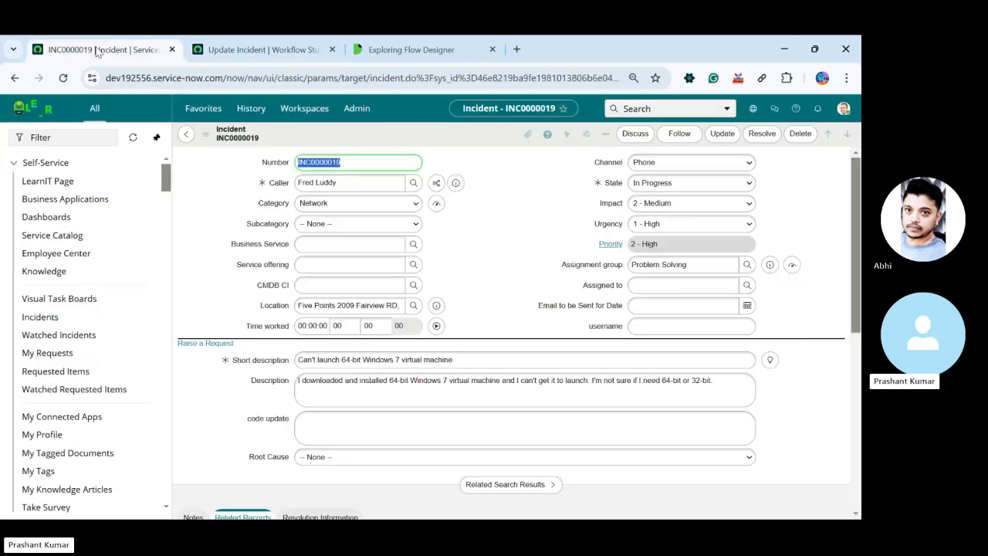
right_click(407, 139)
click(463, 452)
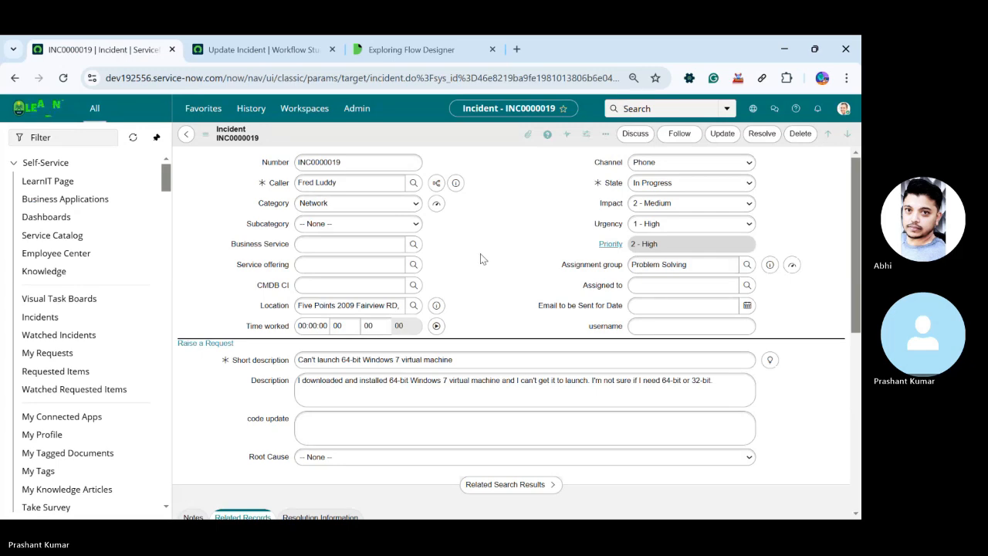
click(746, 264)
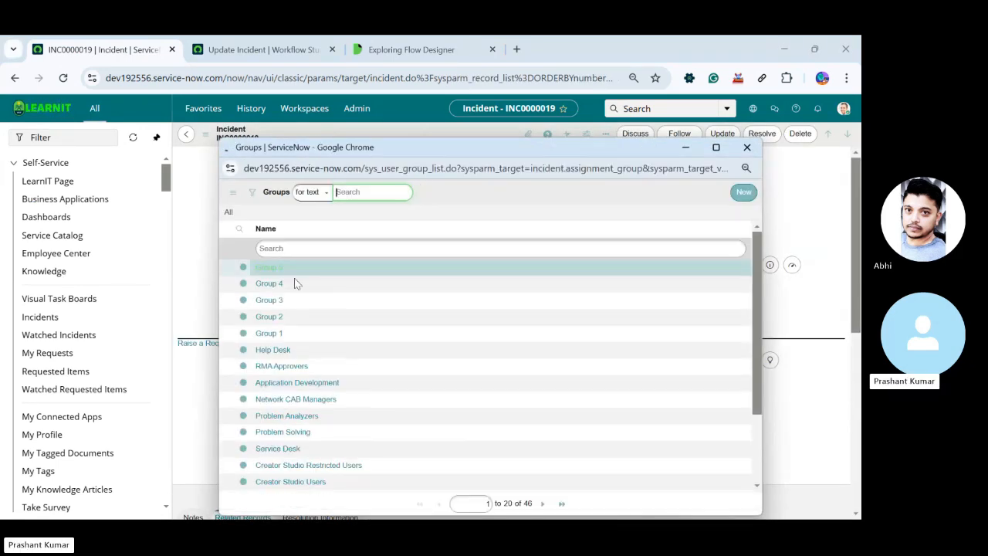
click(290, 368)
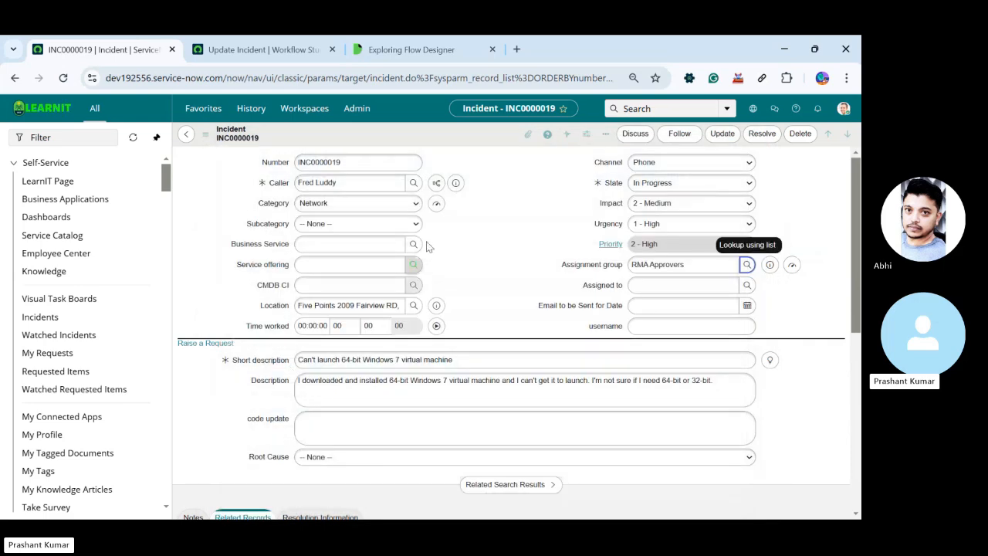
right_click(460, 143)
click(462, 148)
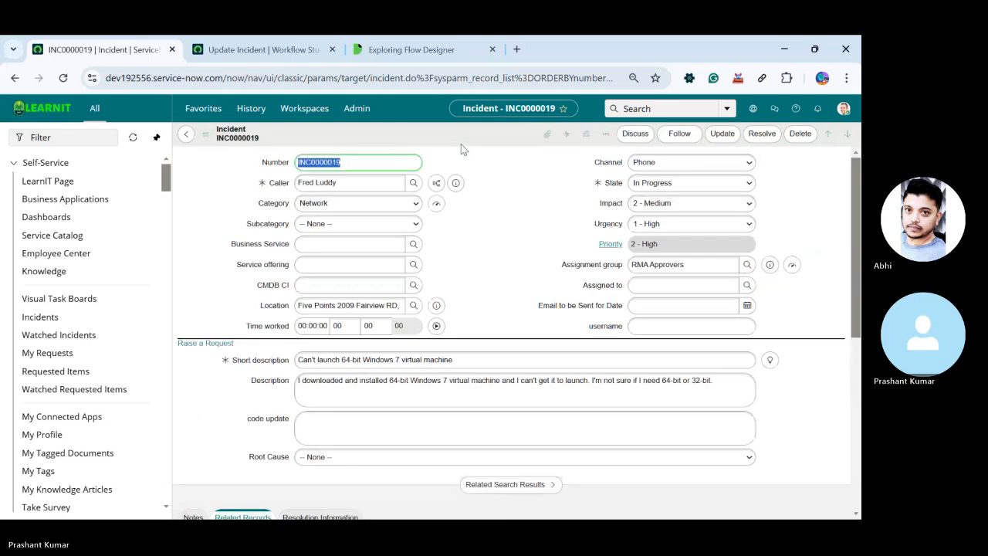
Reload the incident form to check its Category and inspect the Category field's type and stored value
right_click(423, 139)
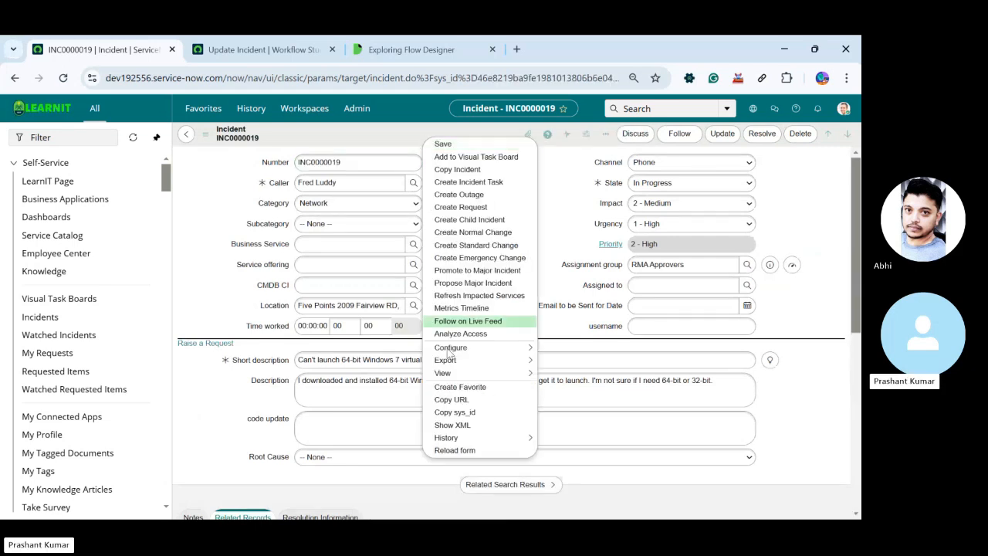
click(454, 450)
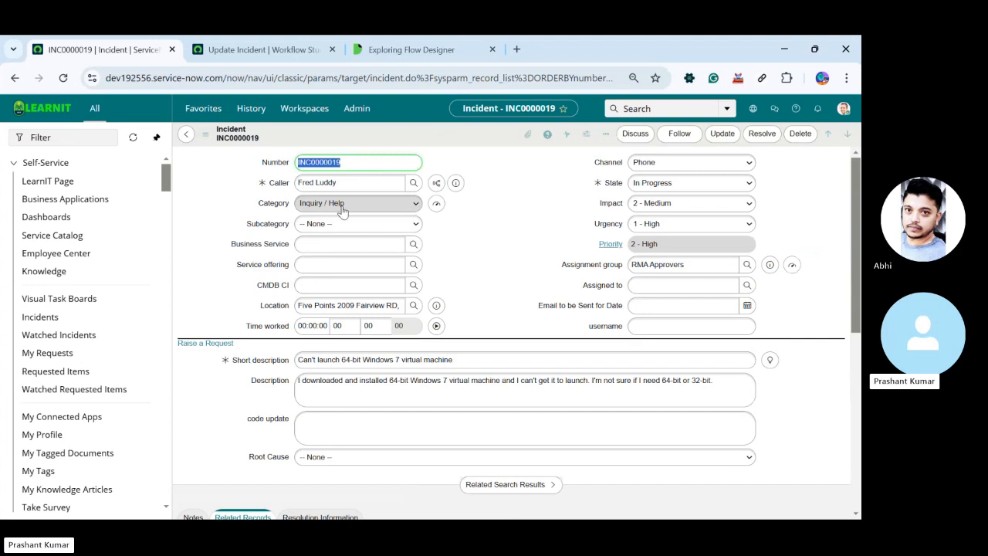
right_click(418, 132)
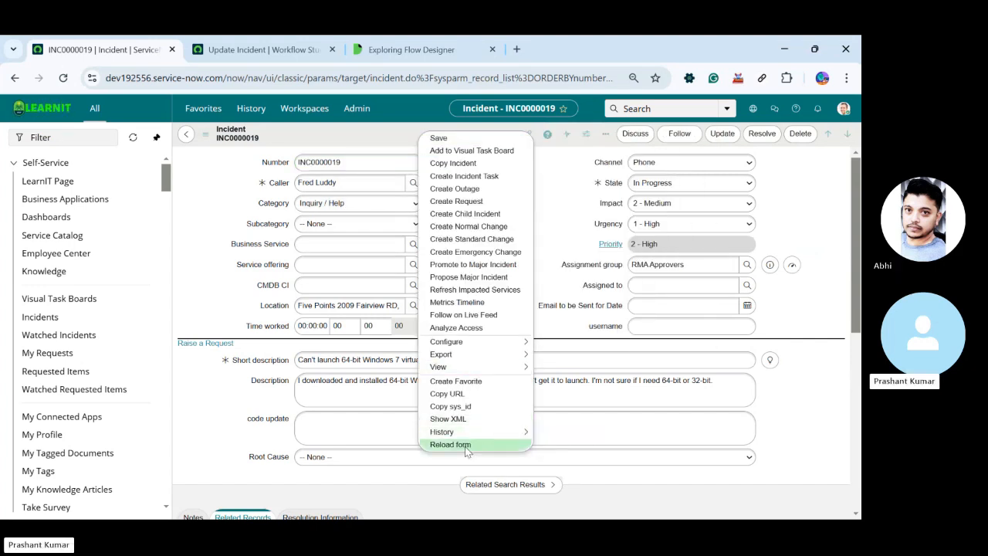
click(466, 446)
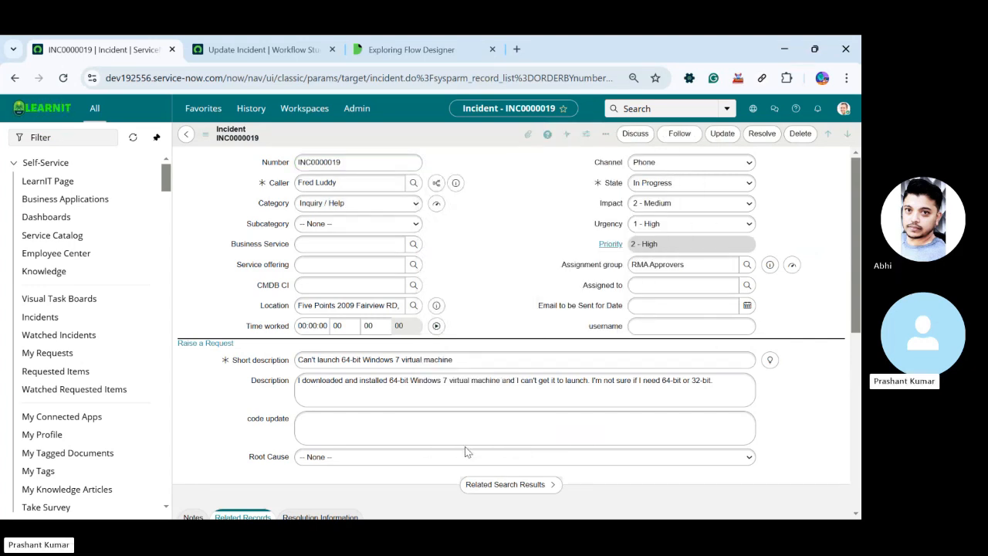
double_click(278, 207)
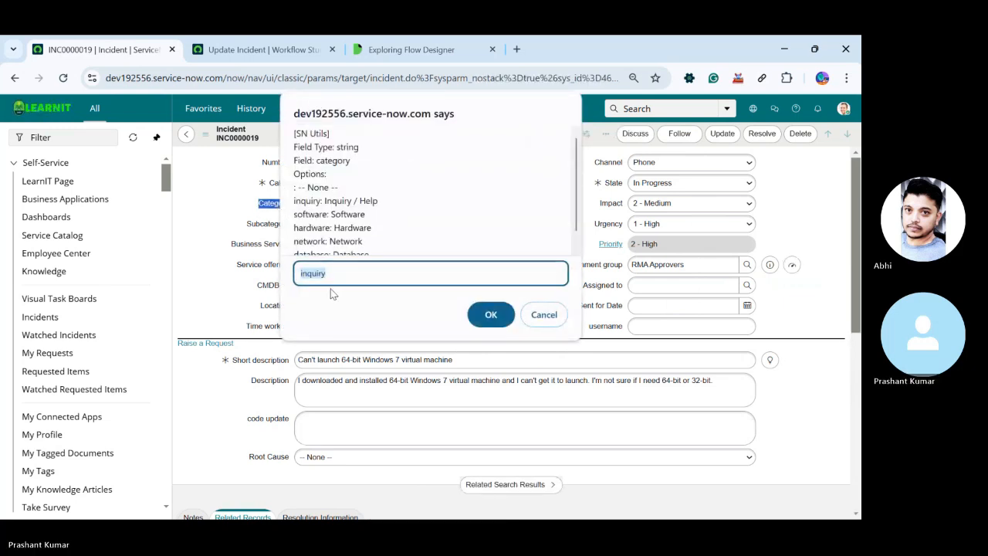
click(490, 315)
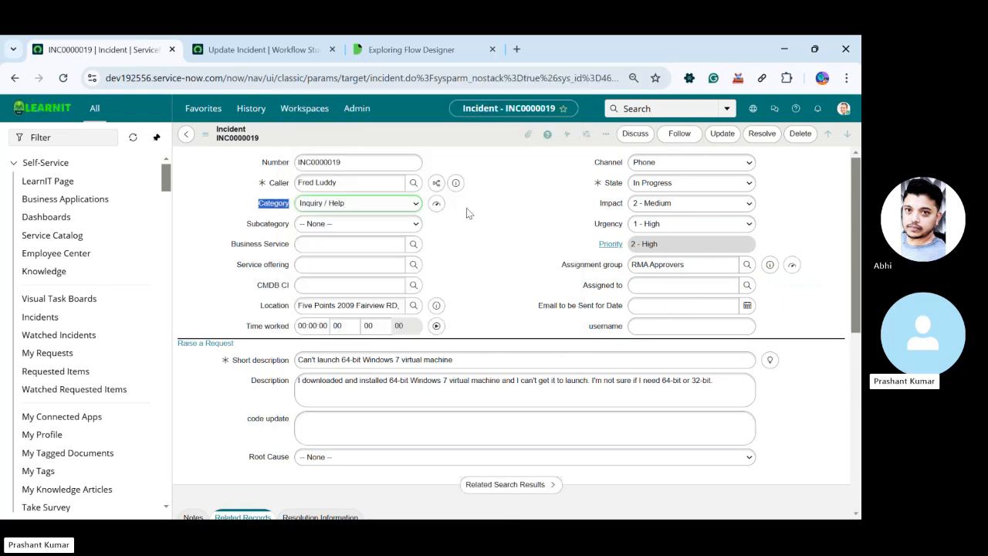
click(393, 48)
click(262, 49)
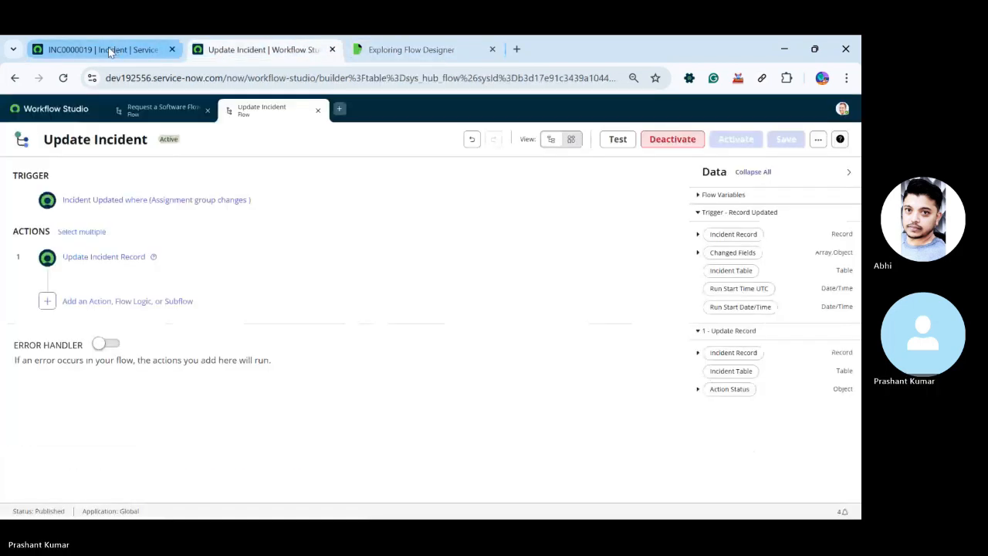
click(109, 49)
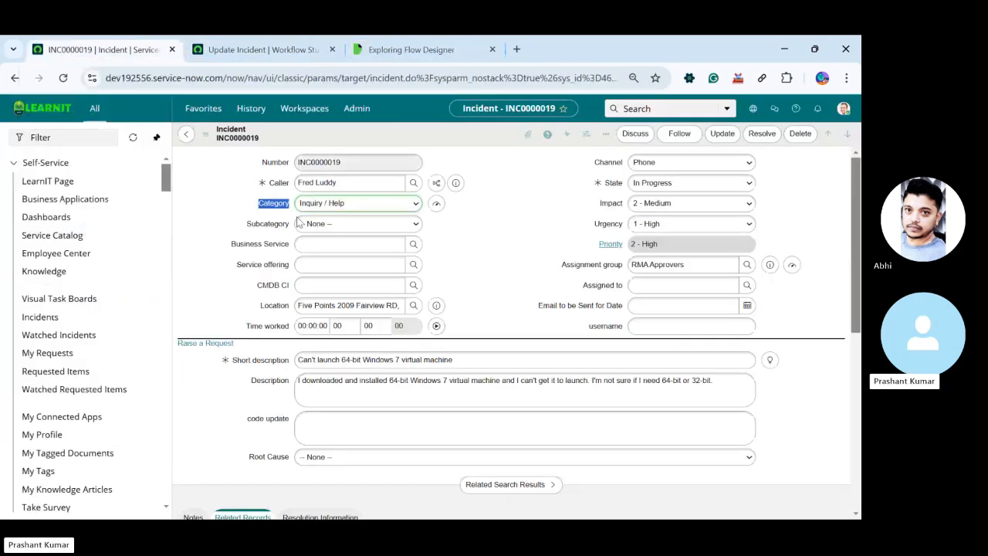
Create a new flow named Testing Learning in the Global application from Workflow Studio
click(263, 49)
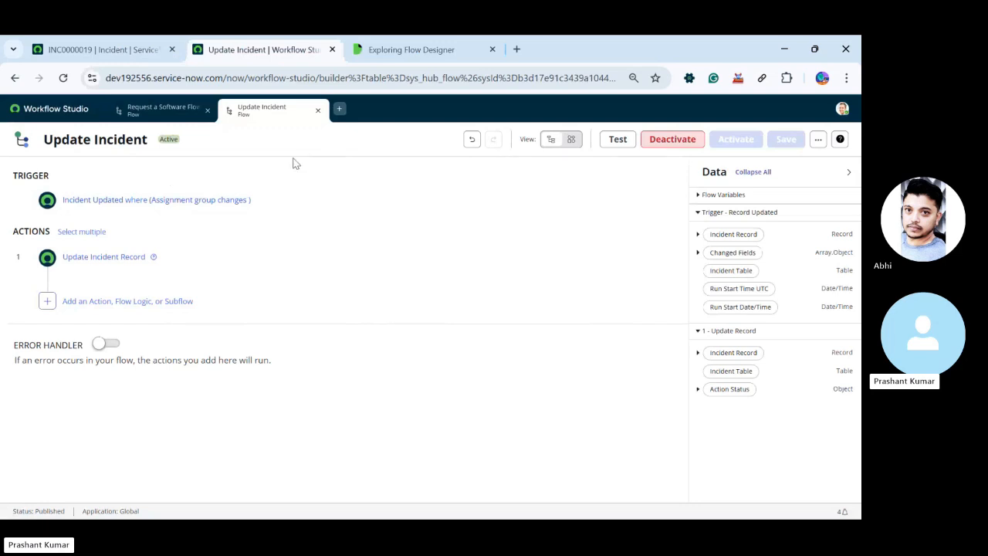
click(139, 108)
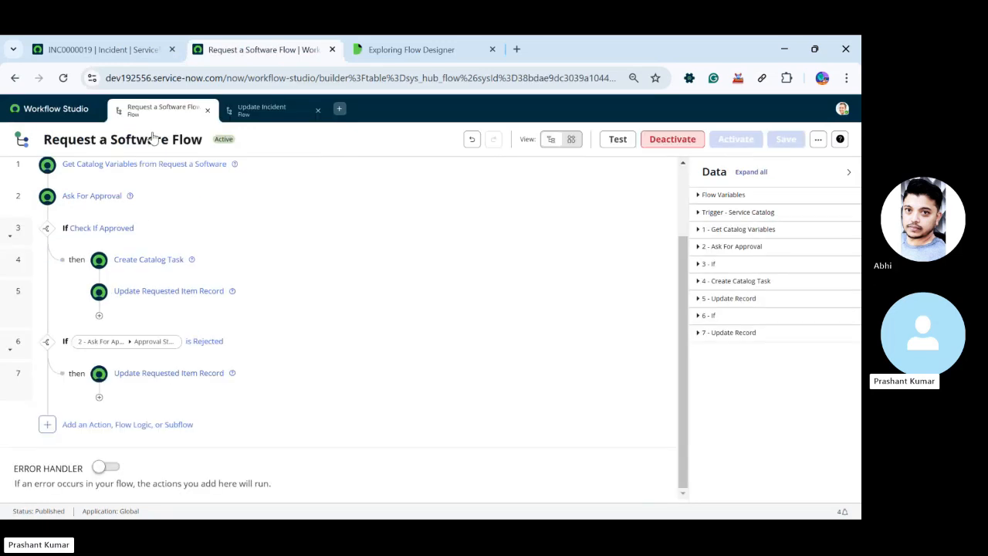
click(340, 109)
click(360, 139)
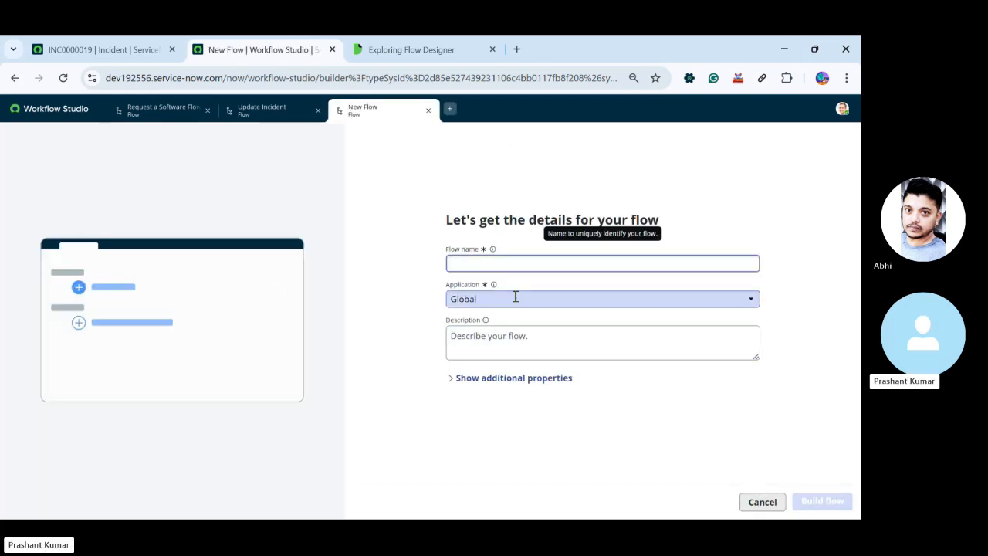
text(Te)
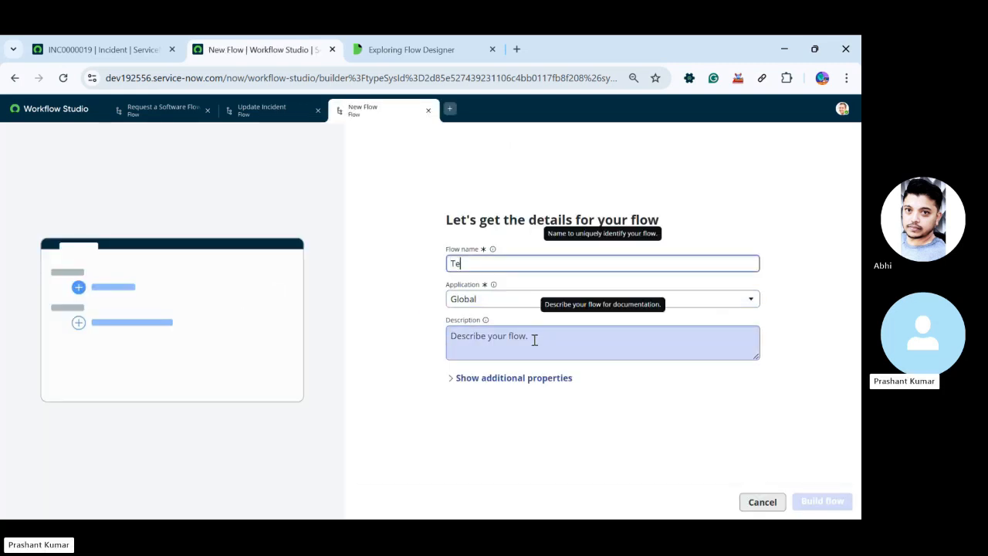
text(st)
click(823, 502)
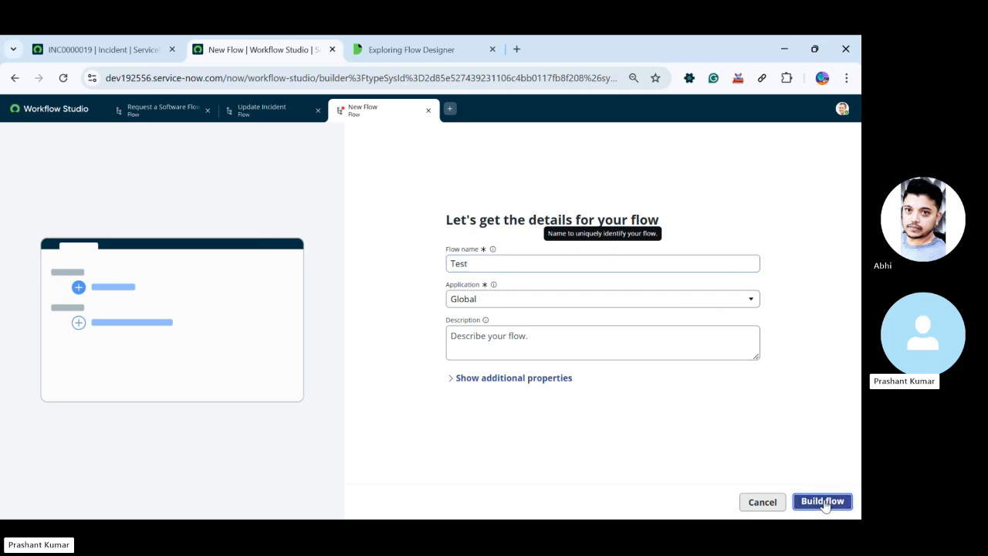
click(487, 267)
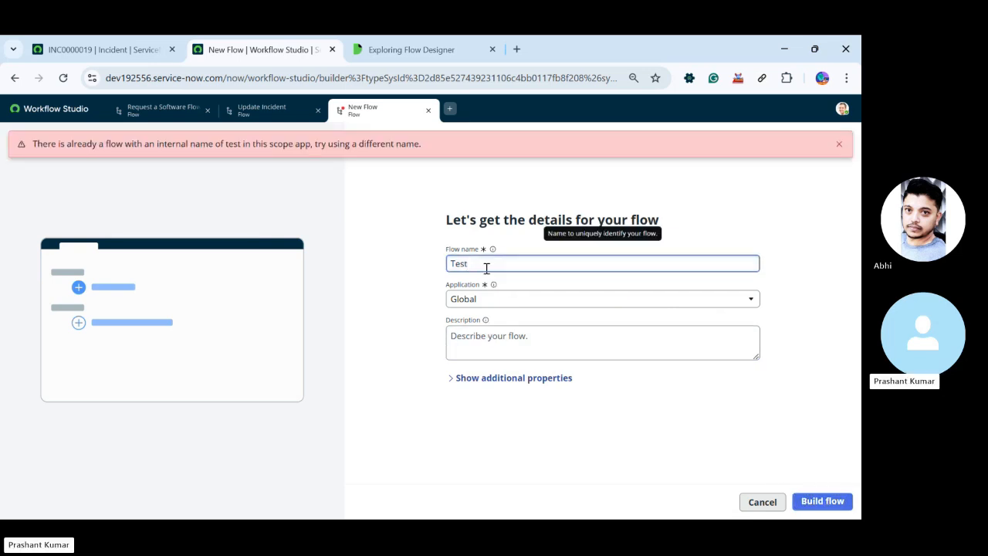
text(ing Learning)
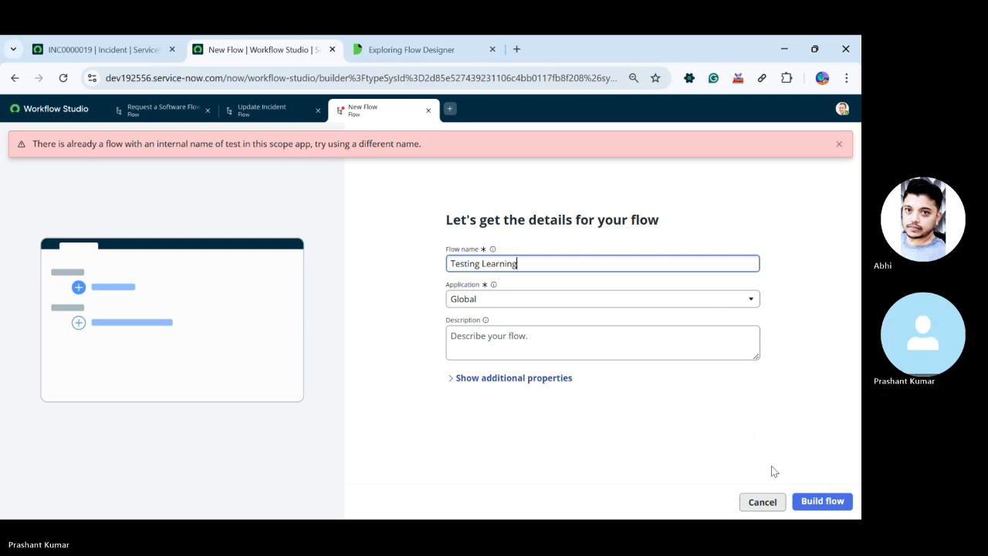
click(823, 503)
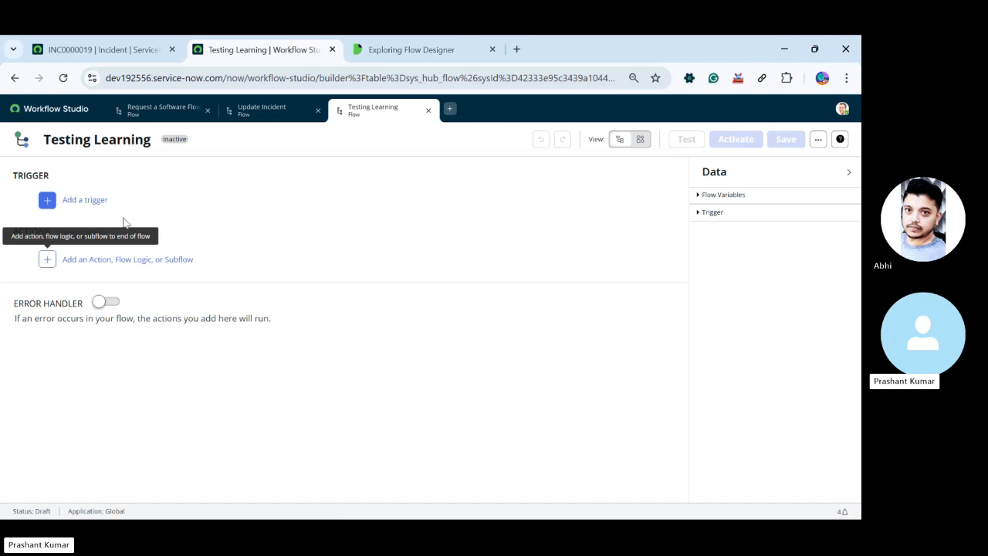
Add a trigger to the Testing Learning flow, trying Daily and switching it to Weekly
click(105, 198)
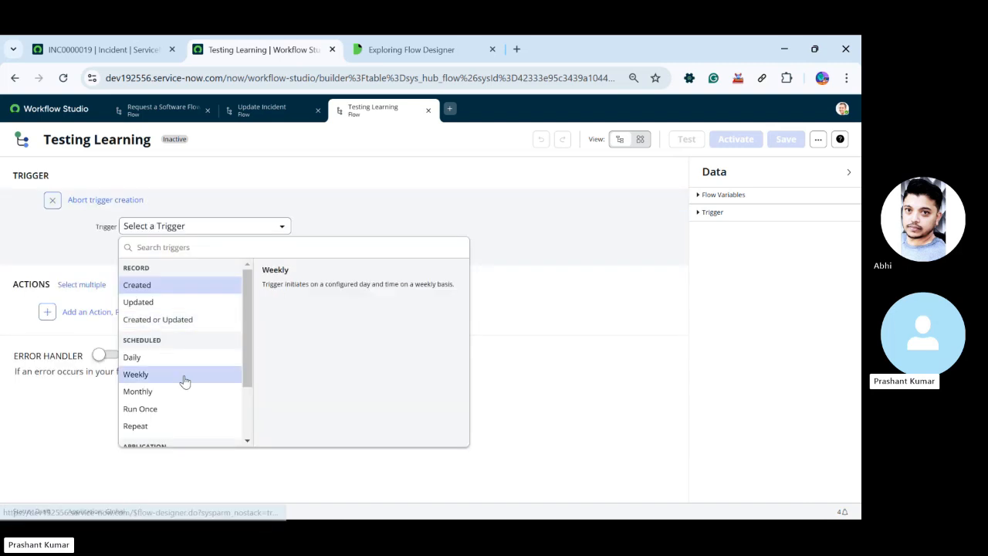
click(143, 361)
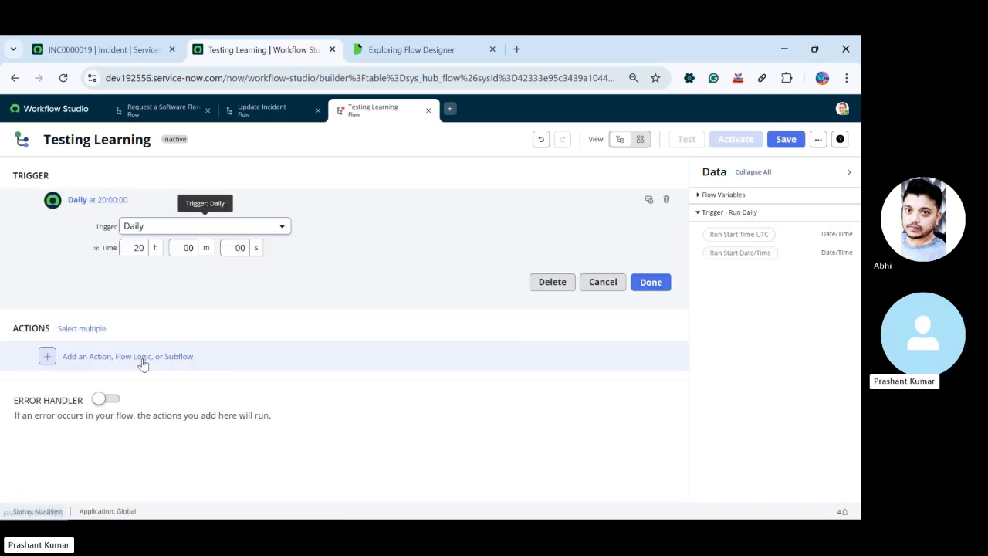
click(169, 226)
click(147, 375)
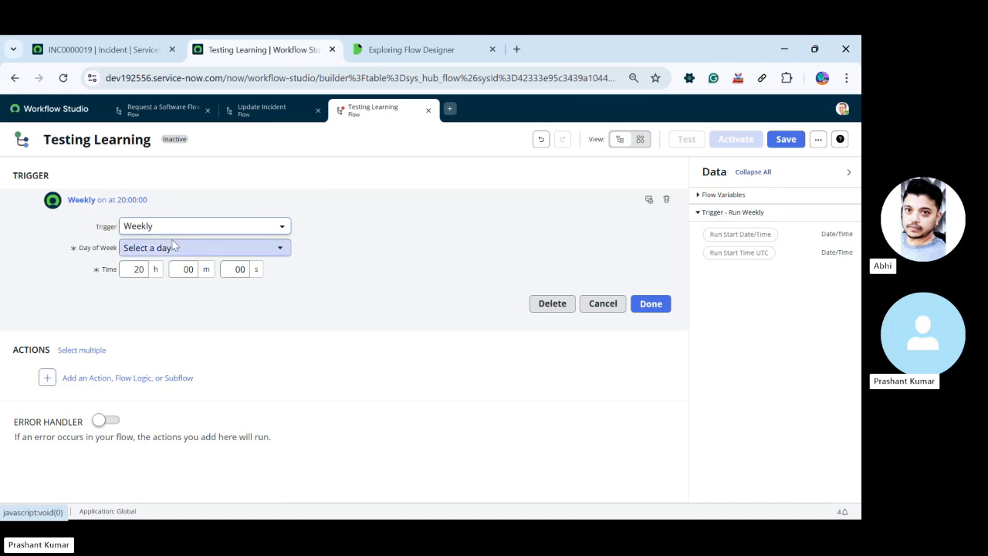
Change the Testing Learning flow's trigger to the Inbound Email application trigger
click(174, 226)
scroll(177, 386, down, 2)
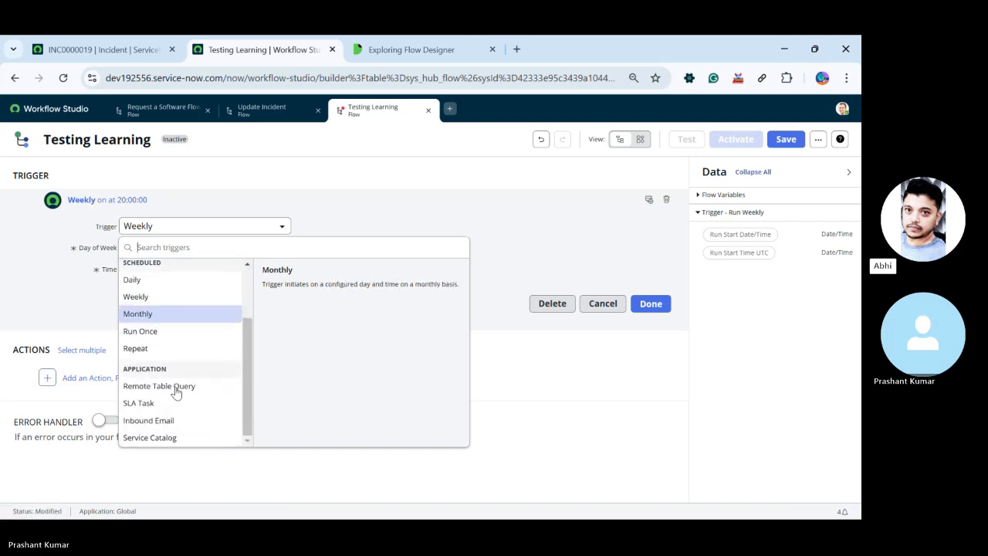
click(146, 420)
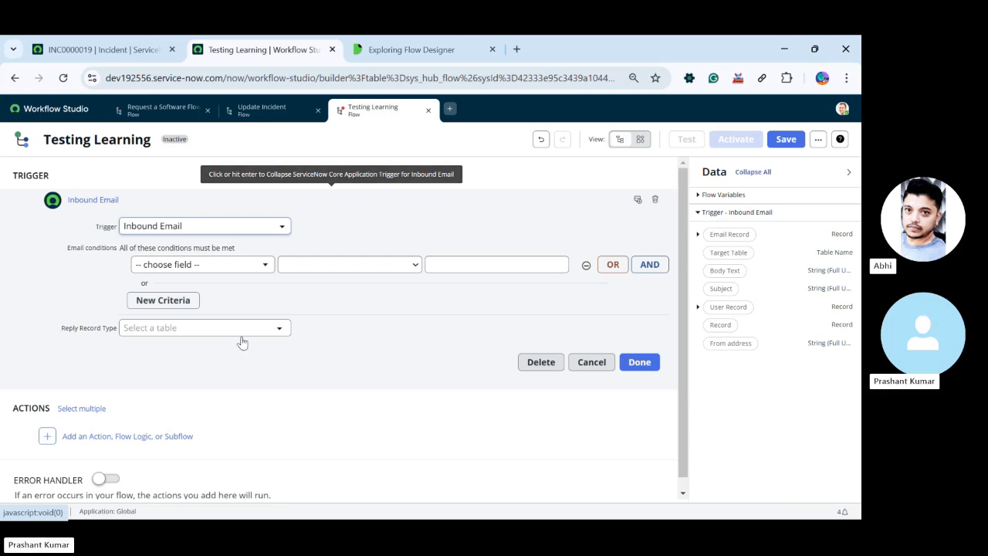
Examine the email condition fields of the Inbound Email trigger, finish editing it and reopen the trigger's settings
click(231, 266)
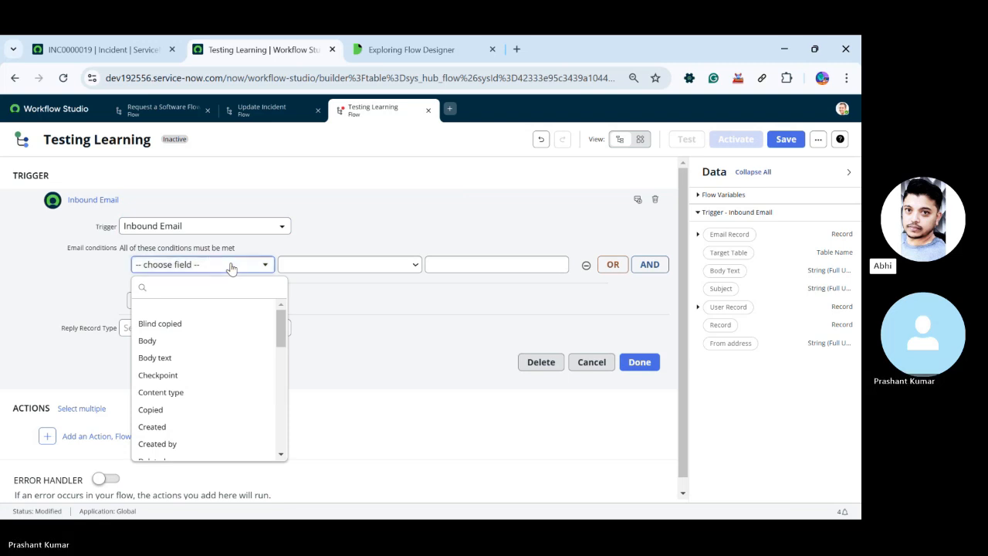
click(230, 266)
click(630, 362)
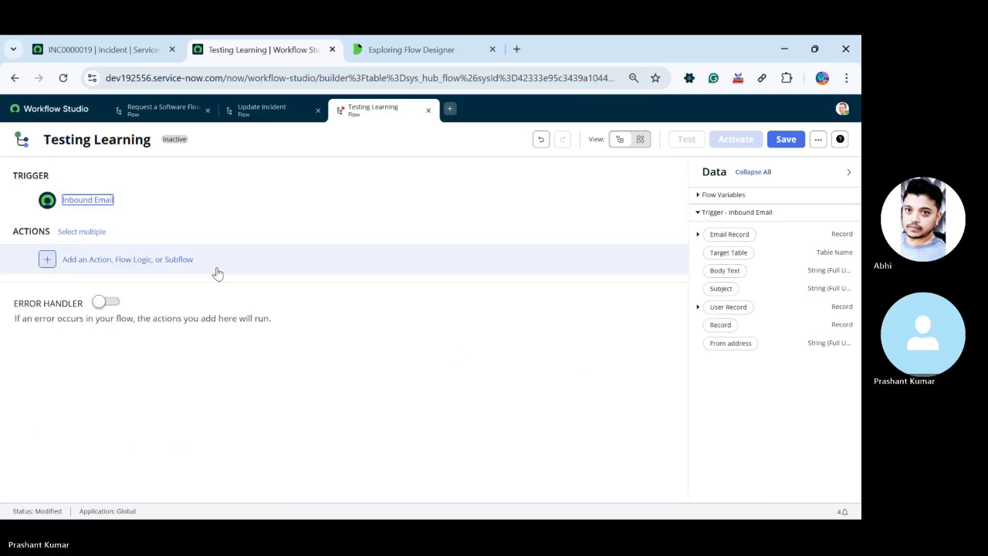
click(122, 199)
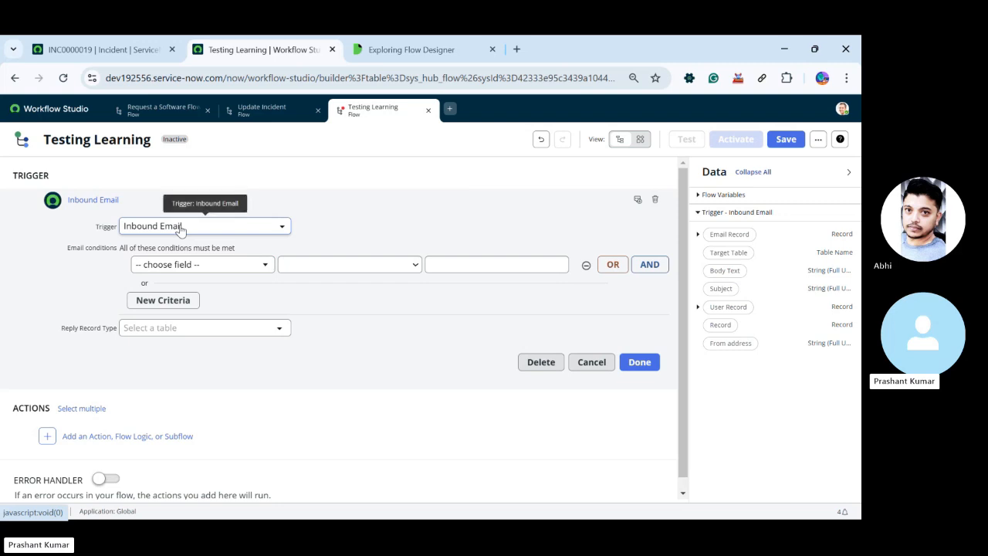
scroll(254, 407, down, 1)
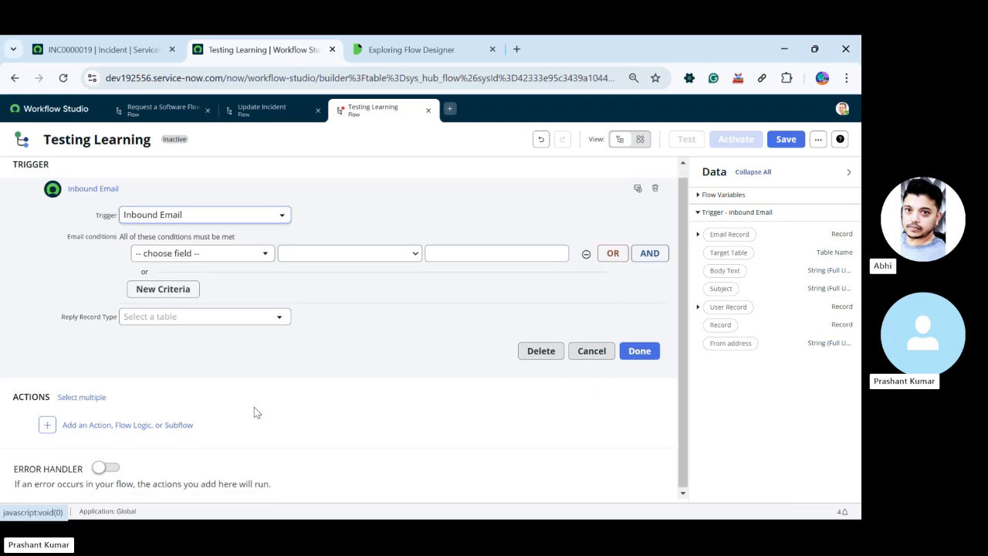
Switch the Testing Learning flow's Error Handler on and back off to inspect where its actions are added
click(106, 467)
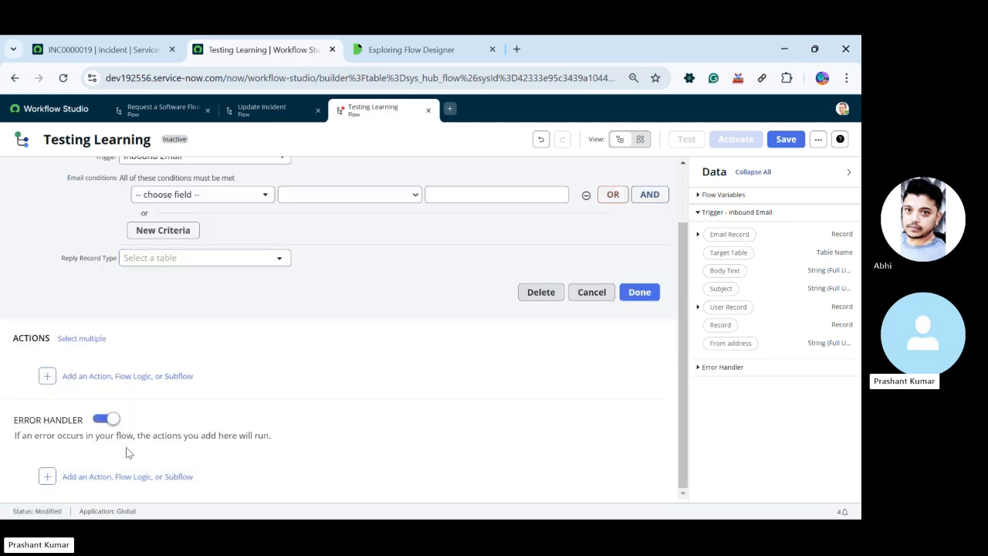
click(107, 421)
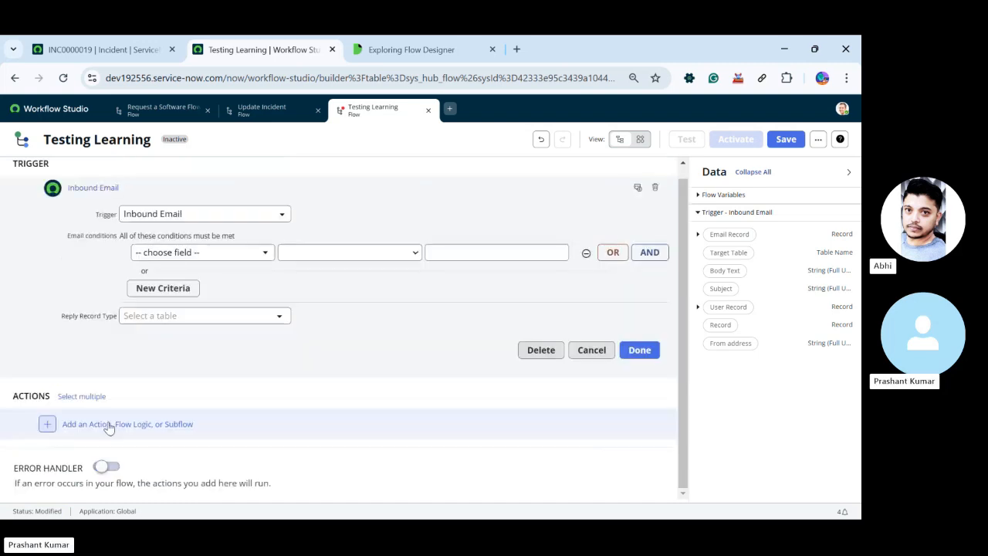
click(108, 468)
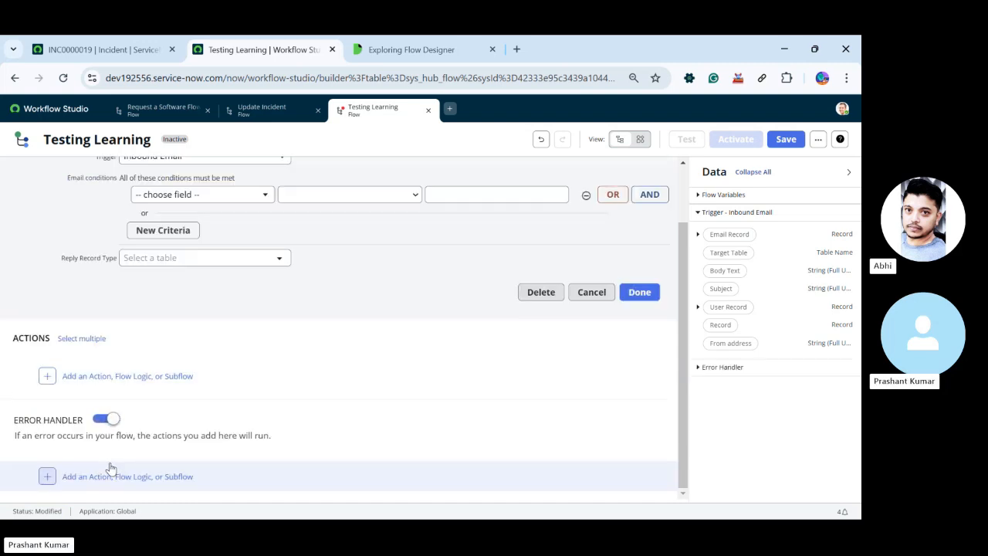
click(110, 475)
click(107, 419)
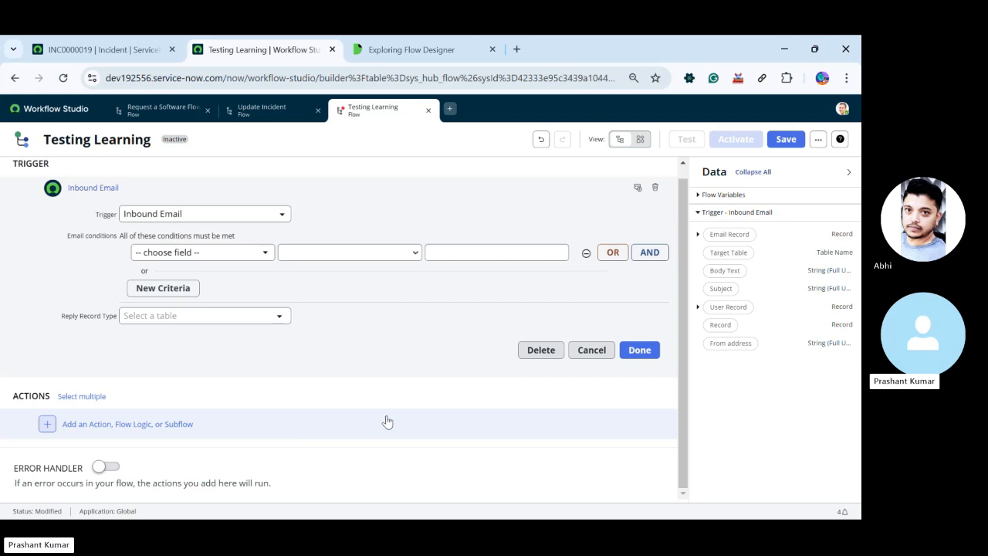
click(100, 469)
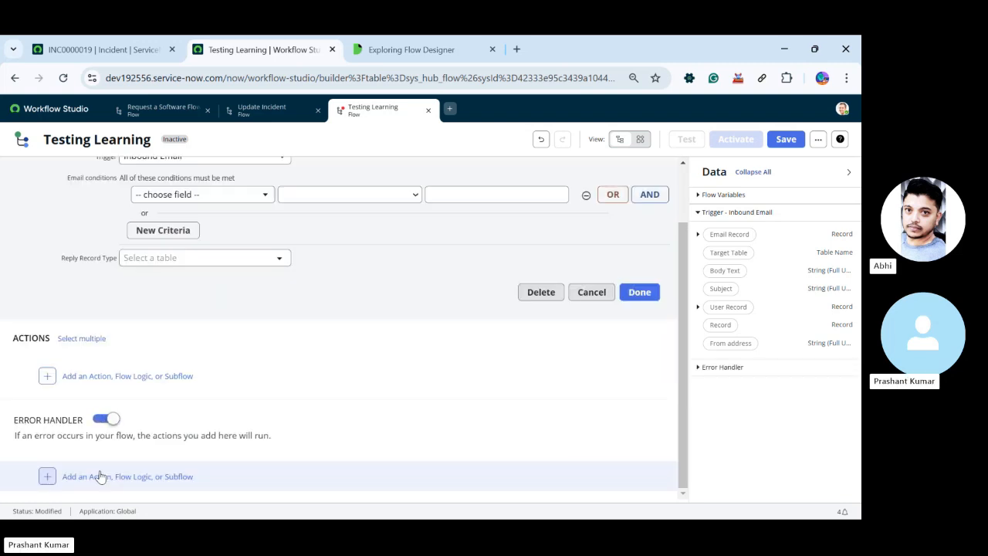
click(105, 422)
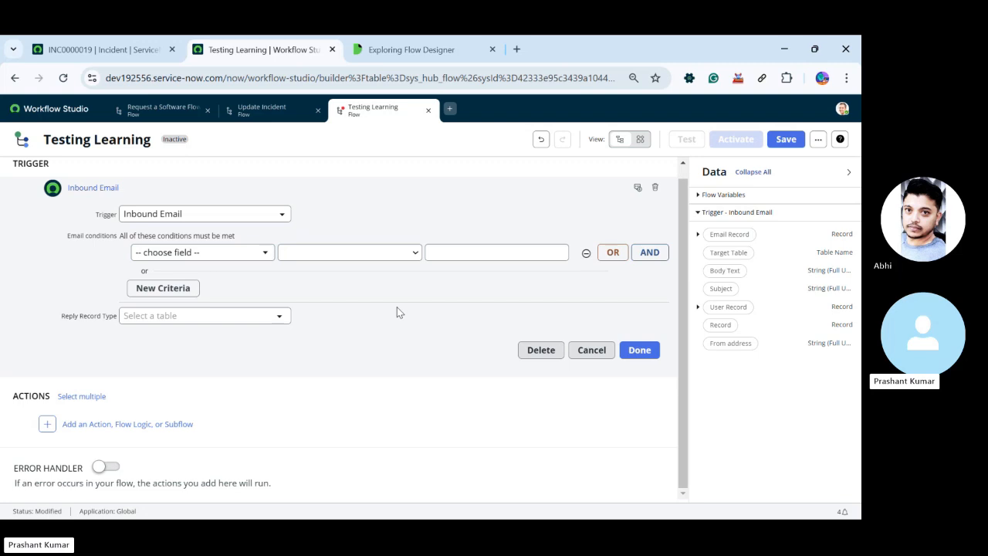
Set the Inbound Email trigger's Reply Record Type to Incident [incident] and finish the trigger
click(217, 318)
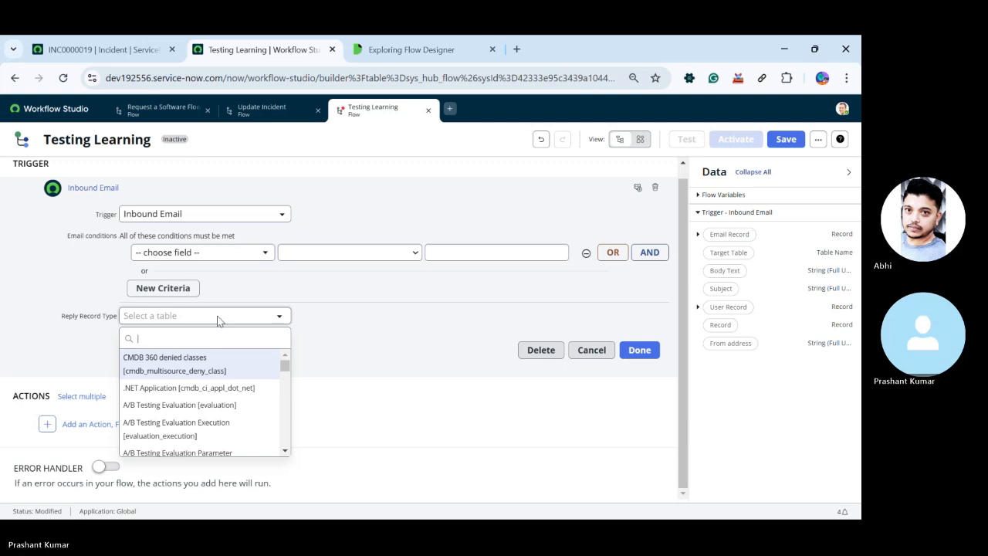
text(inc)
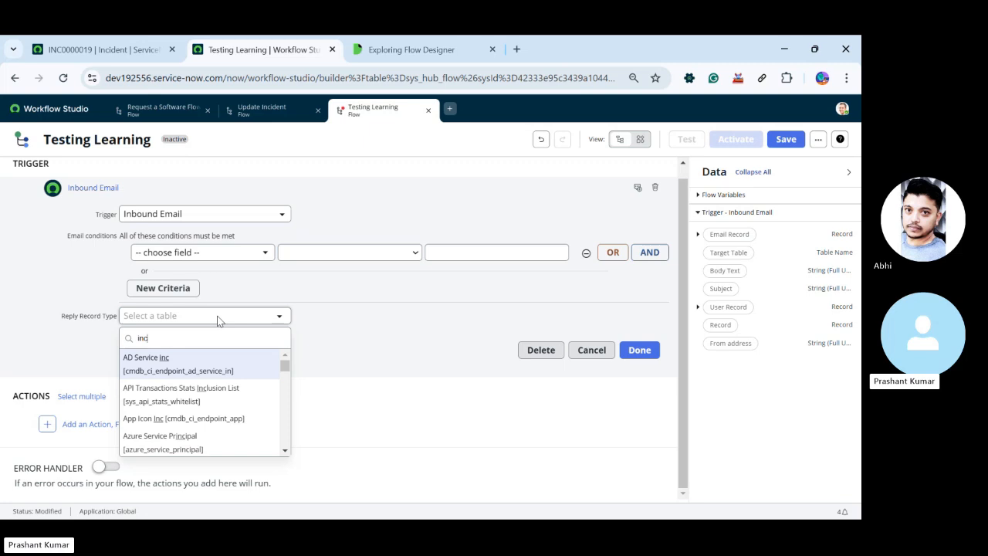
text(ident)
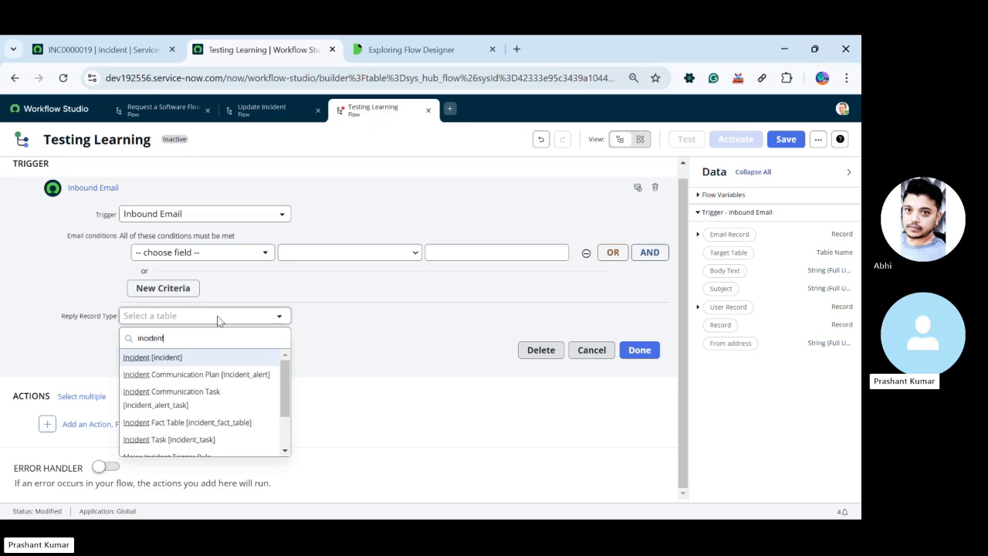
click(179, 359)
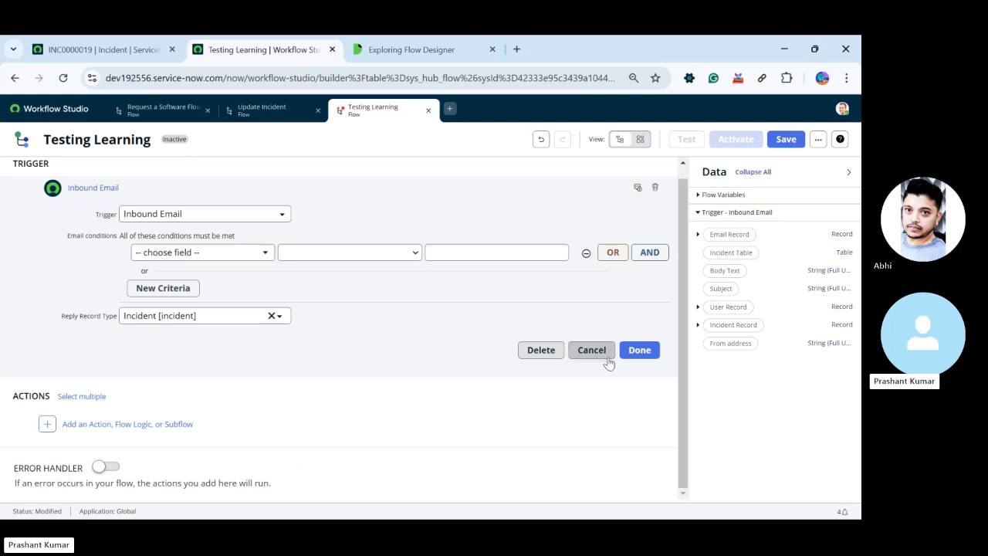
click(636, 352)
Browse the ServiceNow Core actions available for the Testing Learning flow without adding one
click(125, 260)
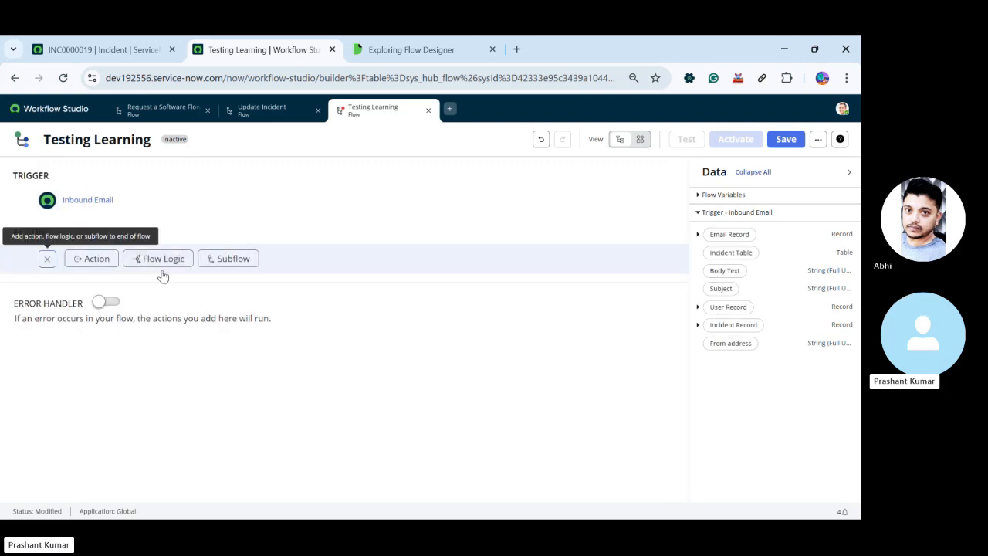
click(91, 260)
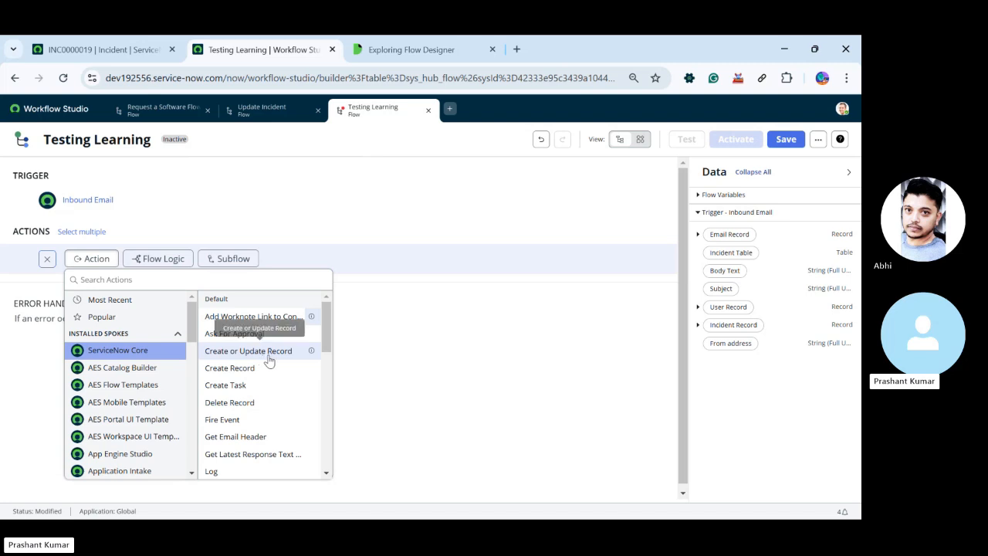
click(324, 141)
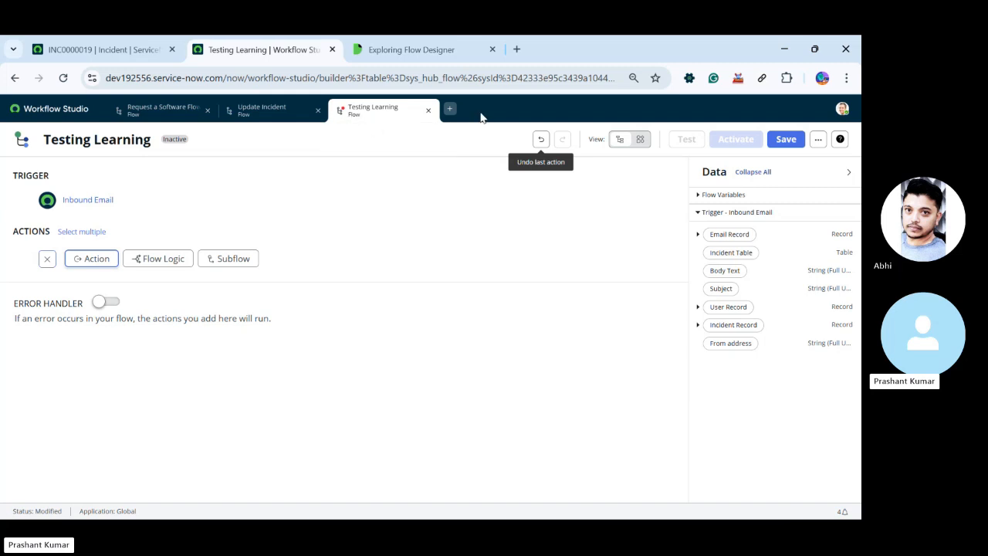
Review the steps of the Request a Software Flow and the Update Incident flow
click(262, 110)
click(160, 109)
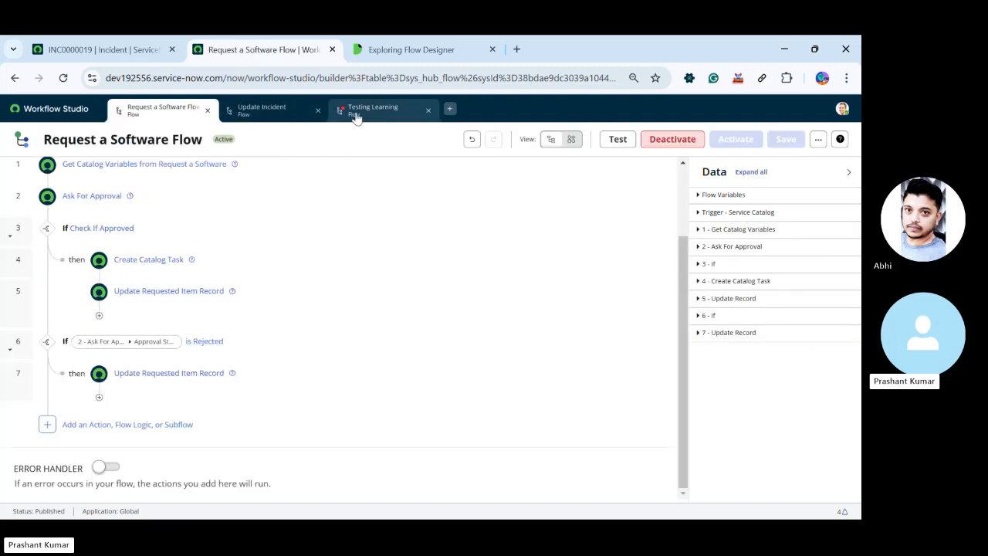
click(265, 114)
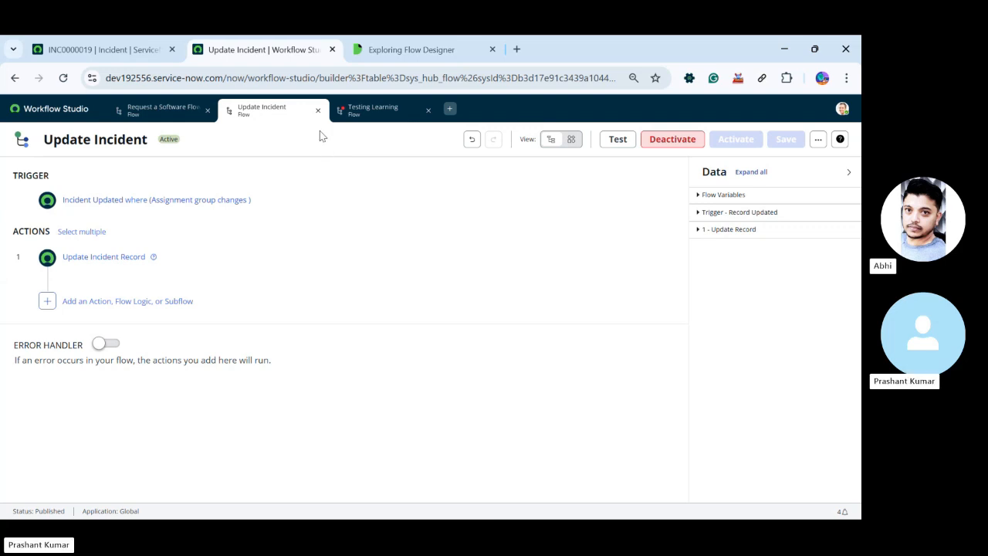
click(451, 110)
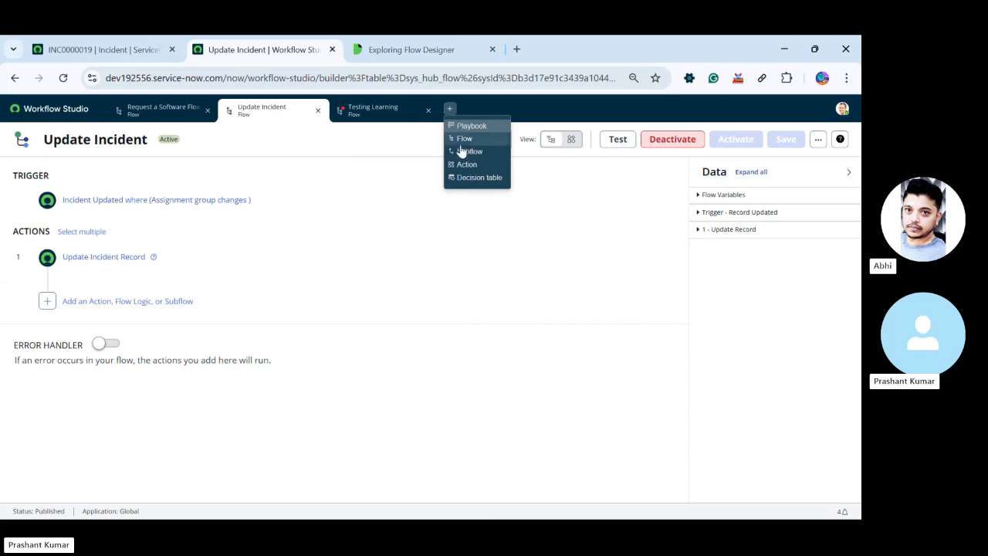
click(467, 140)
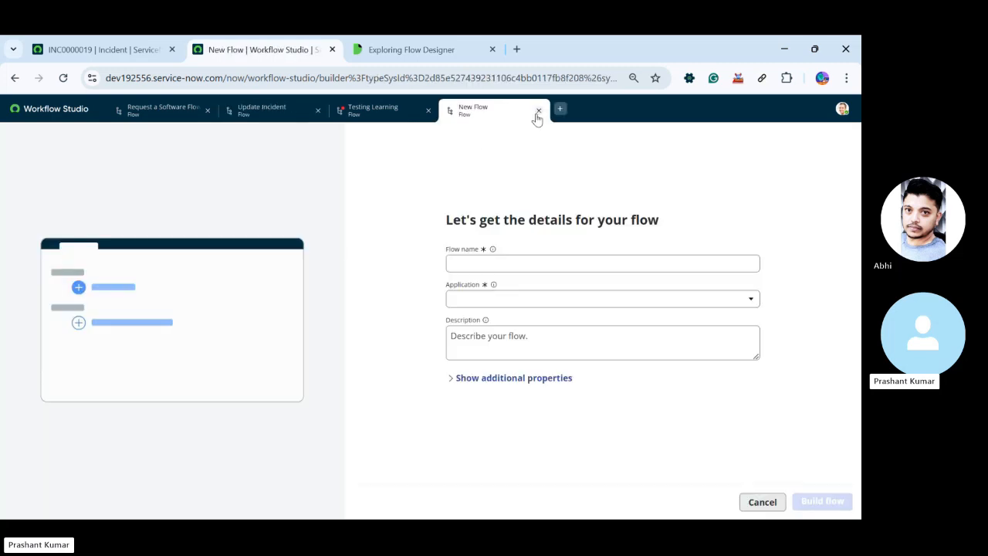
click(539, 110)
Create a new subflow named "Testing the subflow" in the Global application
click(450, 111)
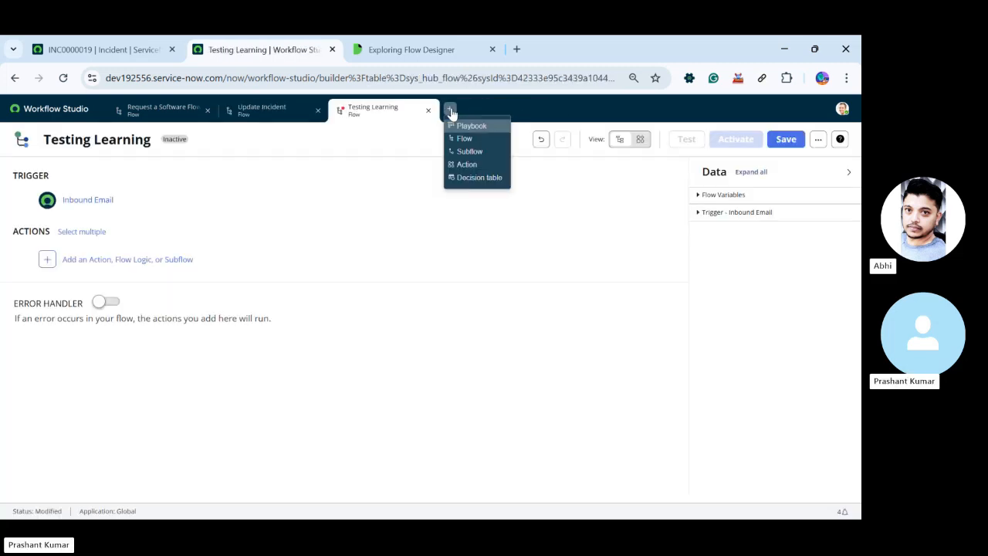
click(469, 151)
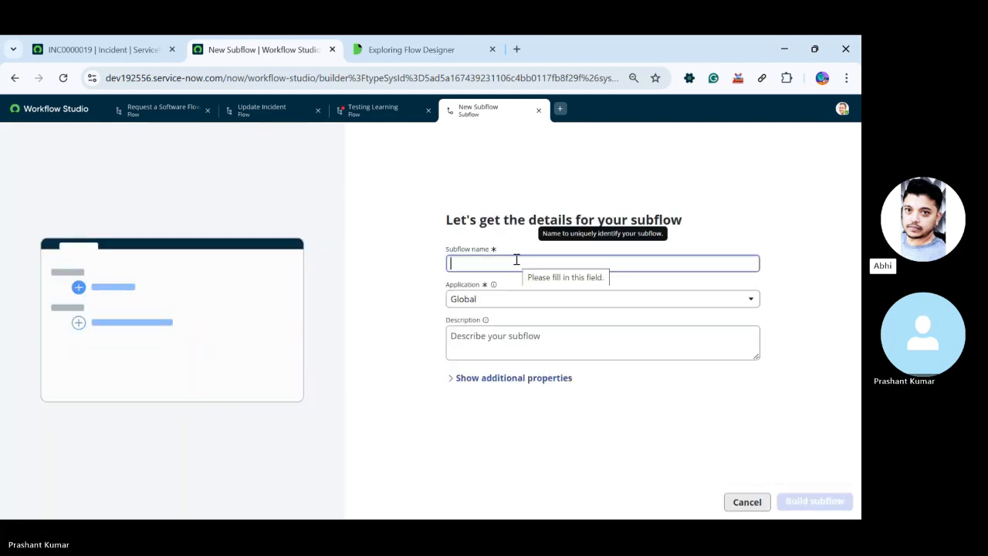
text(Testin)
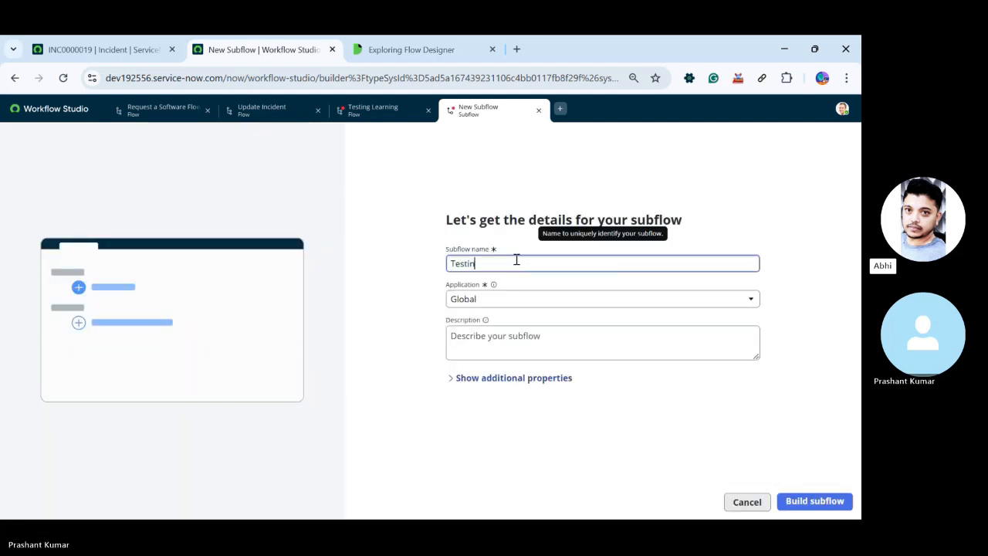
text(g the subflow)
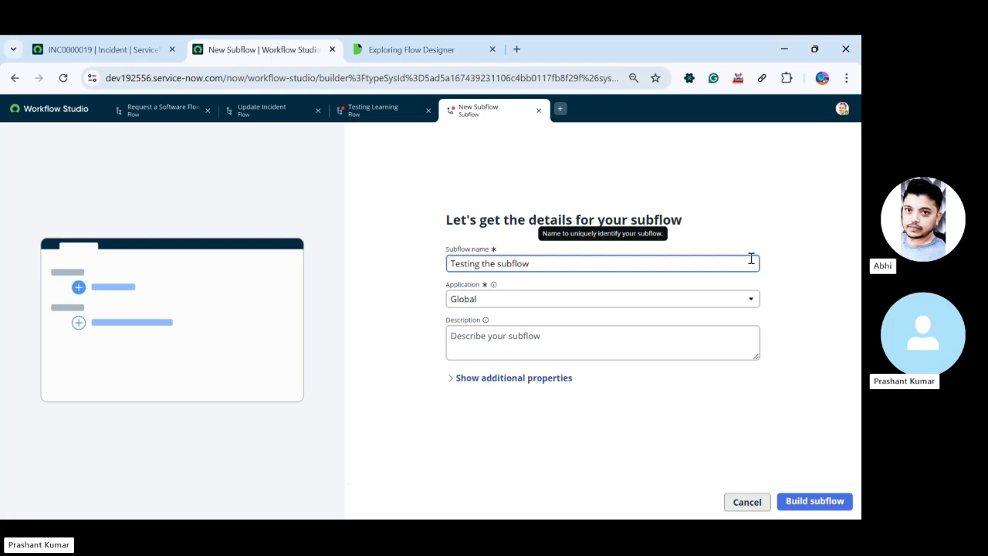
click(814, 501)
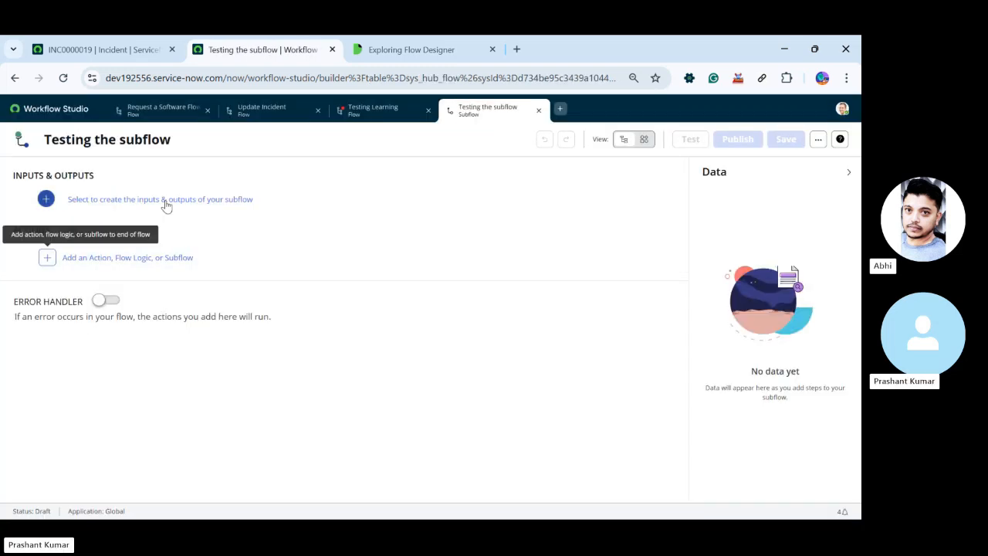
Examine the subflow's inputs and outputs section and the kinds of steps it can contain, and close the subflow
click(129, 200)
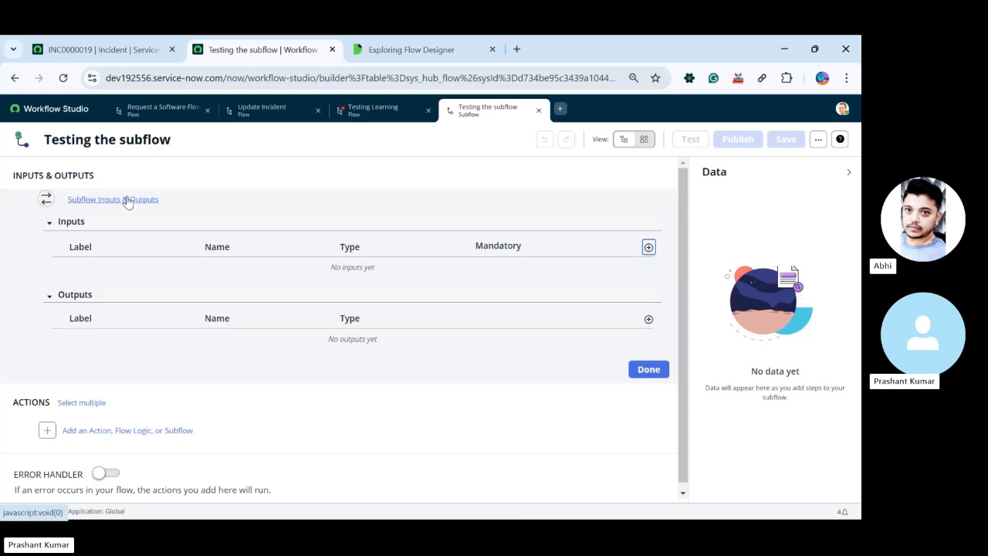
click(128, 201)
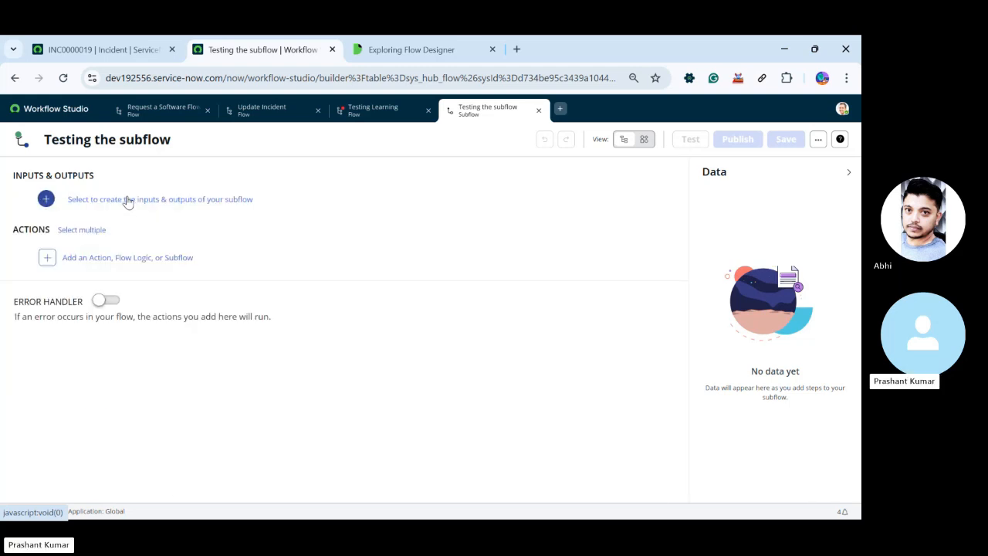
click(84, 231)
click(66, 232)
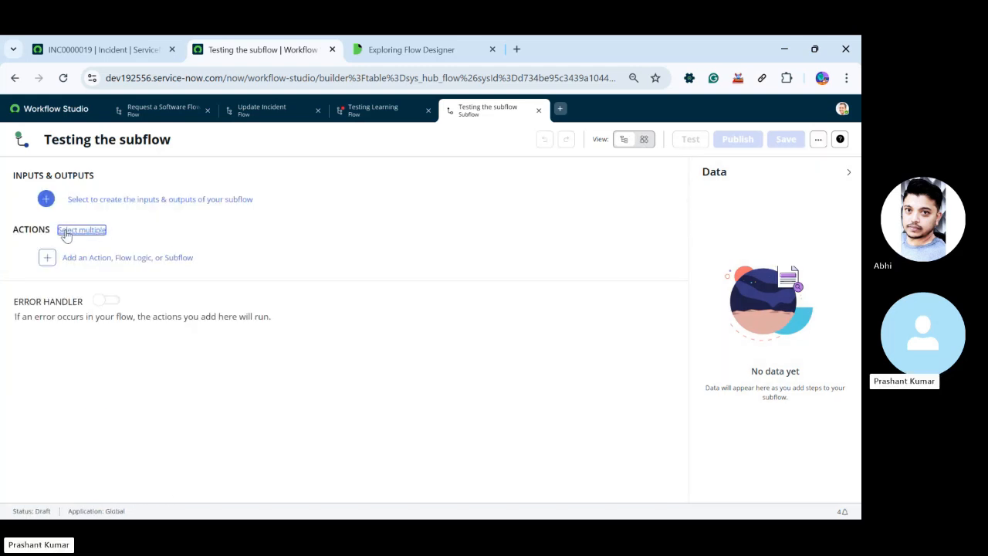
click(124, 258)
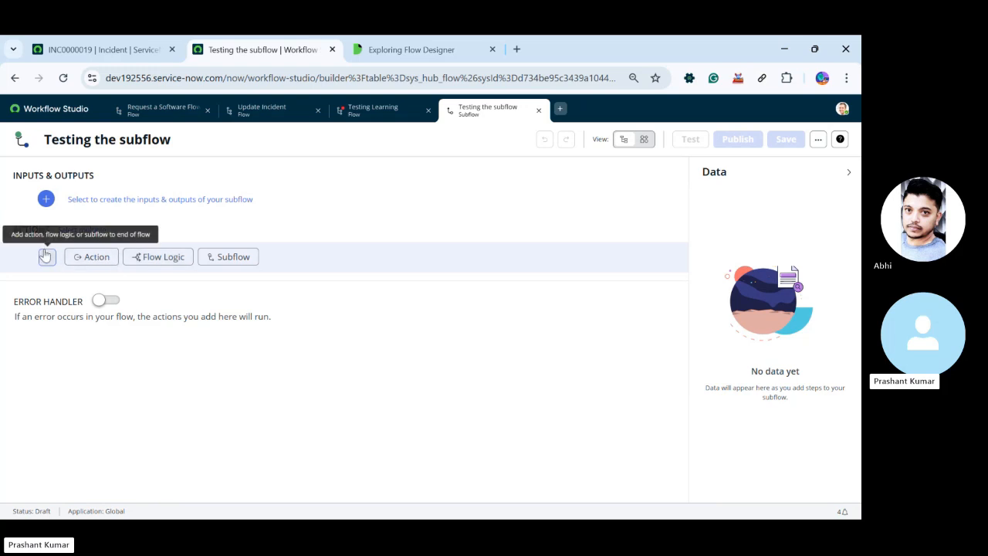
click(539, 112)
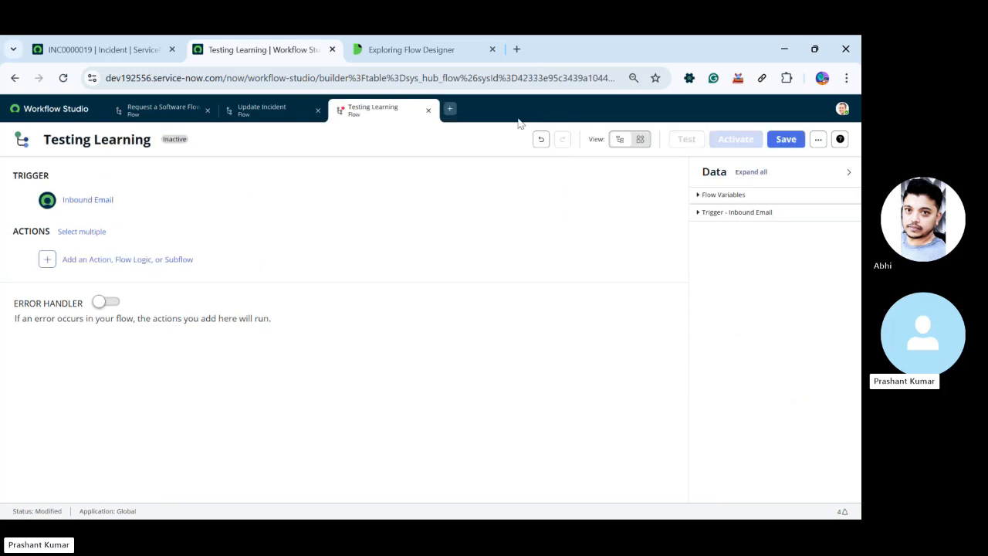
Create a new custom action named "Update The recrd" in the Global application
click(450, 110)
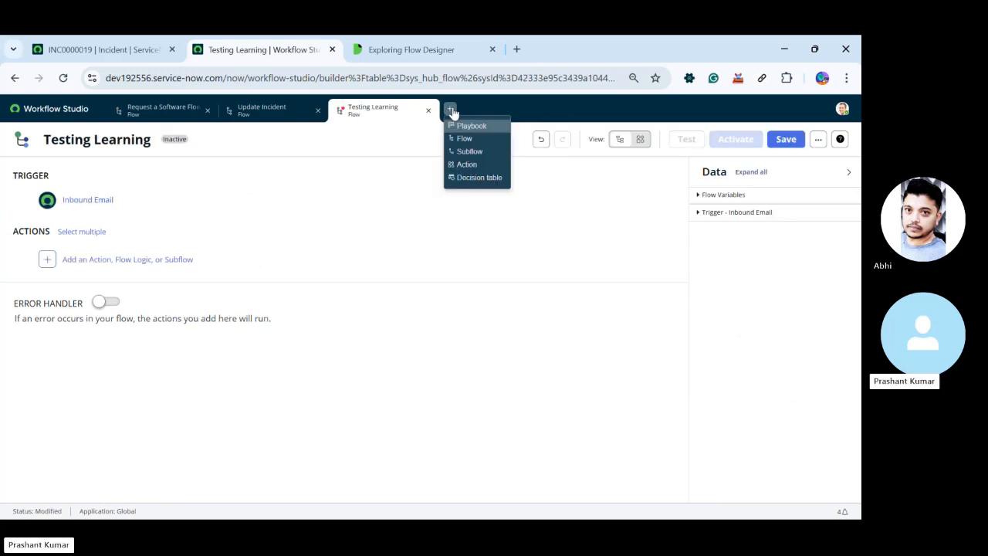
click(467, 164)
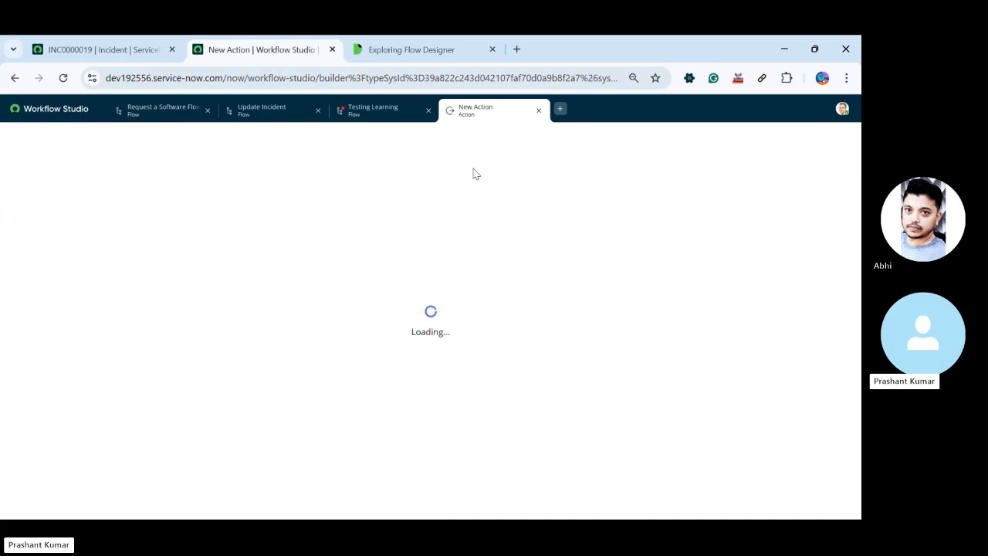
click(260, 111)
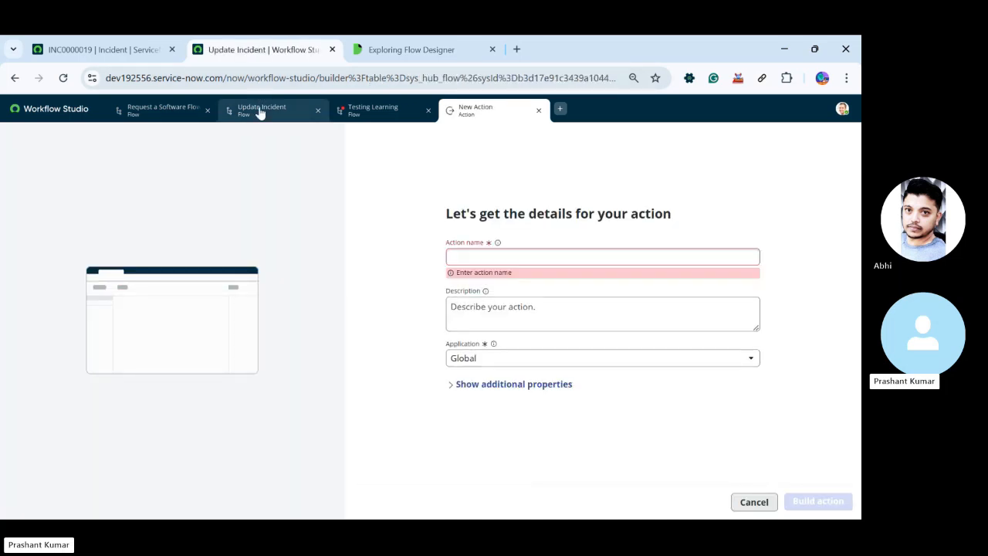
click(525, 115)
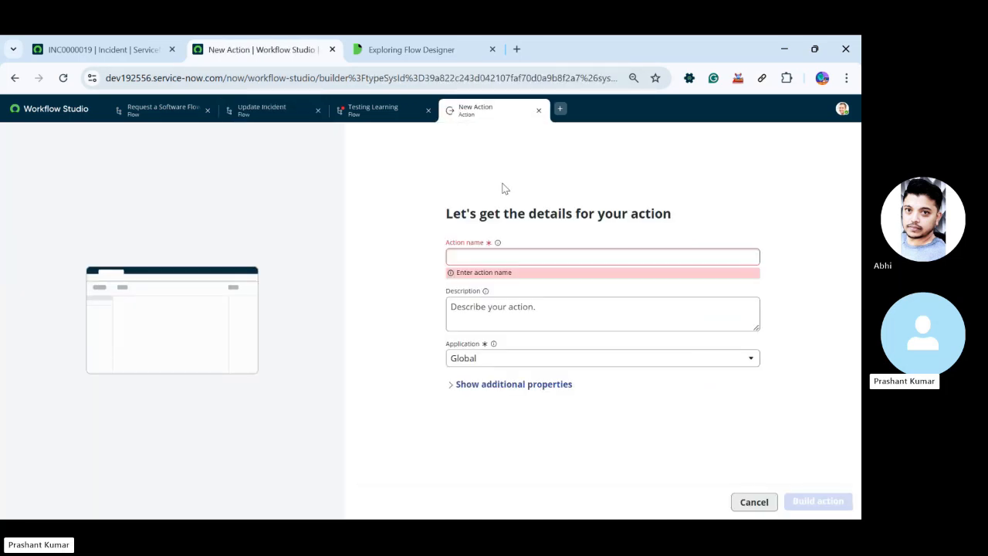
click(498, 260)
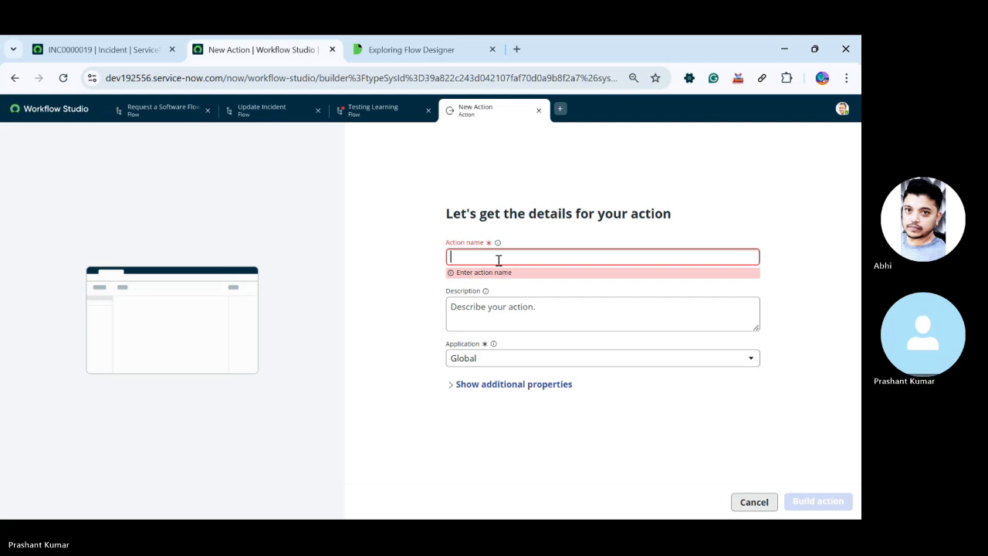
text(Update Th)
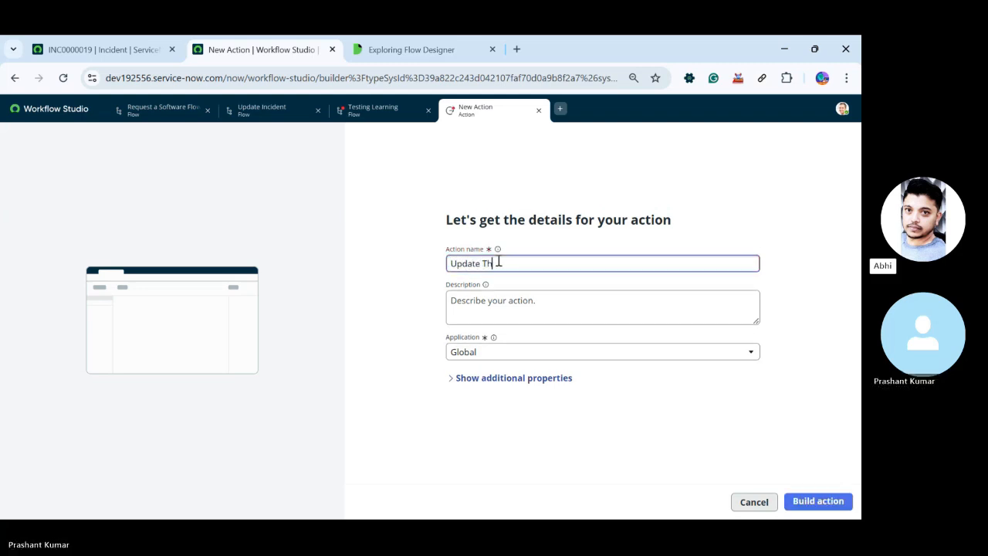
text(e recor)
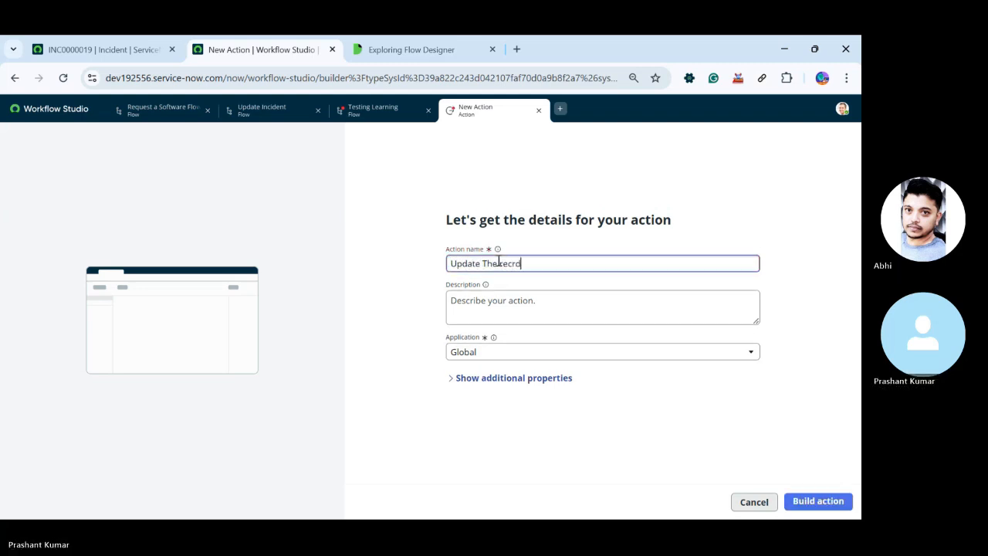
click(816, 501)
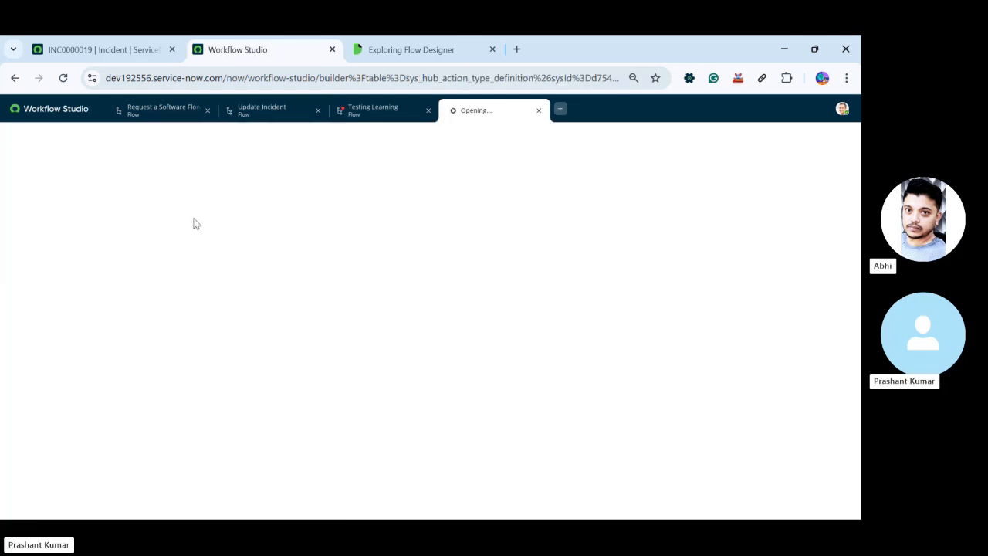
Check the Testing Learning flow, return to the "Update The recrd" action and close it
click(393, 112)
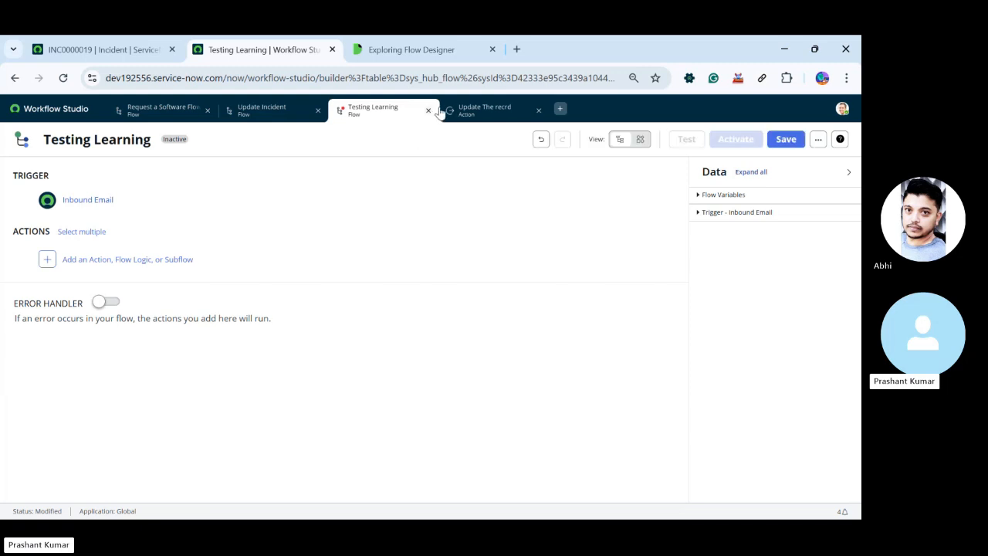
click(481, 110)
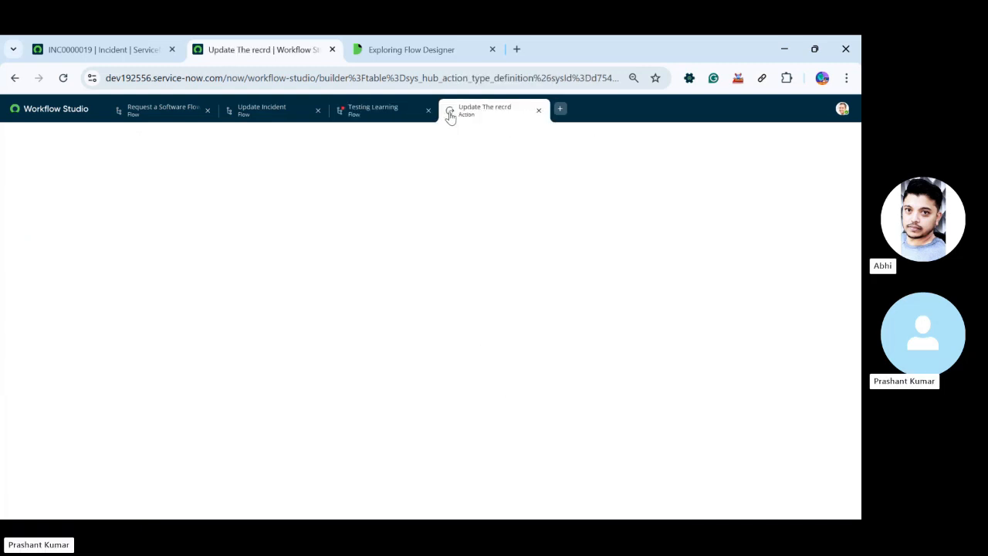
click(539, 110)
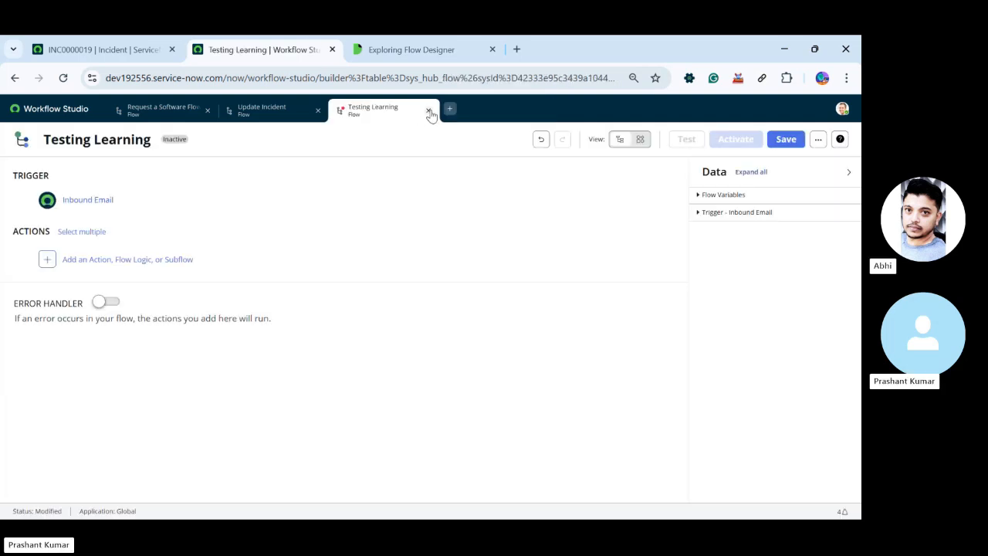